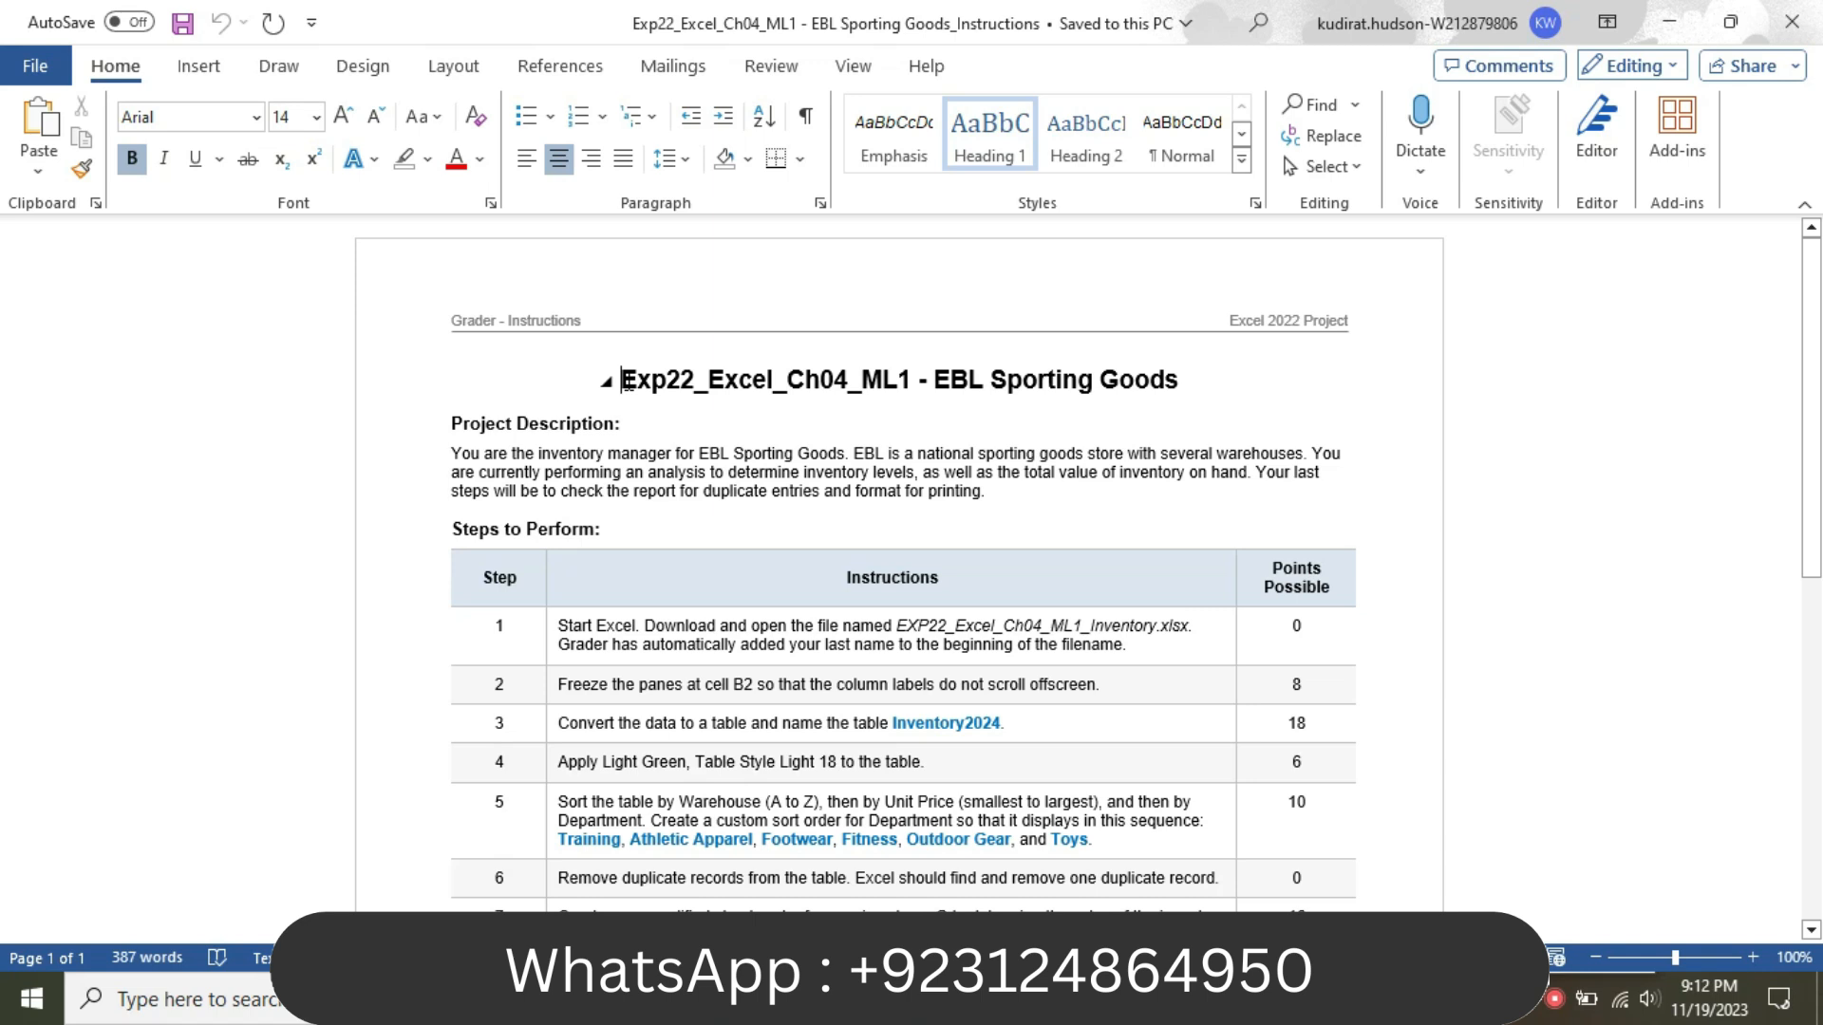
- Highlight the title of the instructions document in yellow and glance at the inventory workbook in Excel
{"action": "left_click_drag", "start_coordinate": [624, 380], "coordinate": [1177, 380]}
{"action": "left_click", "coordinate": [1084, 333]}
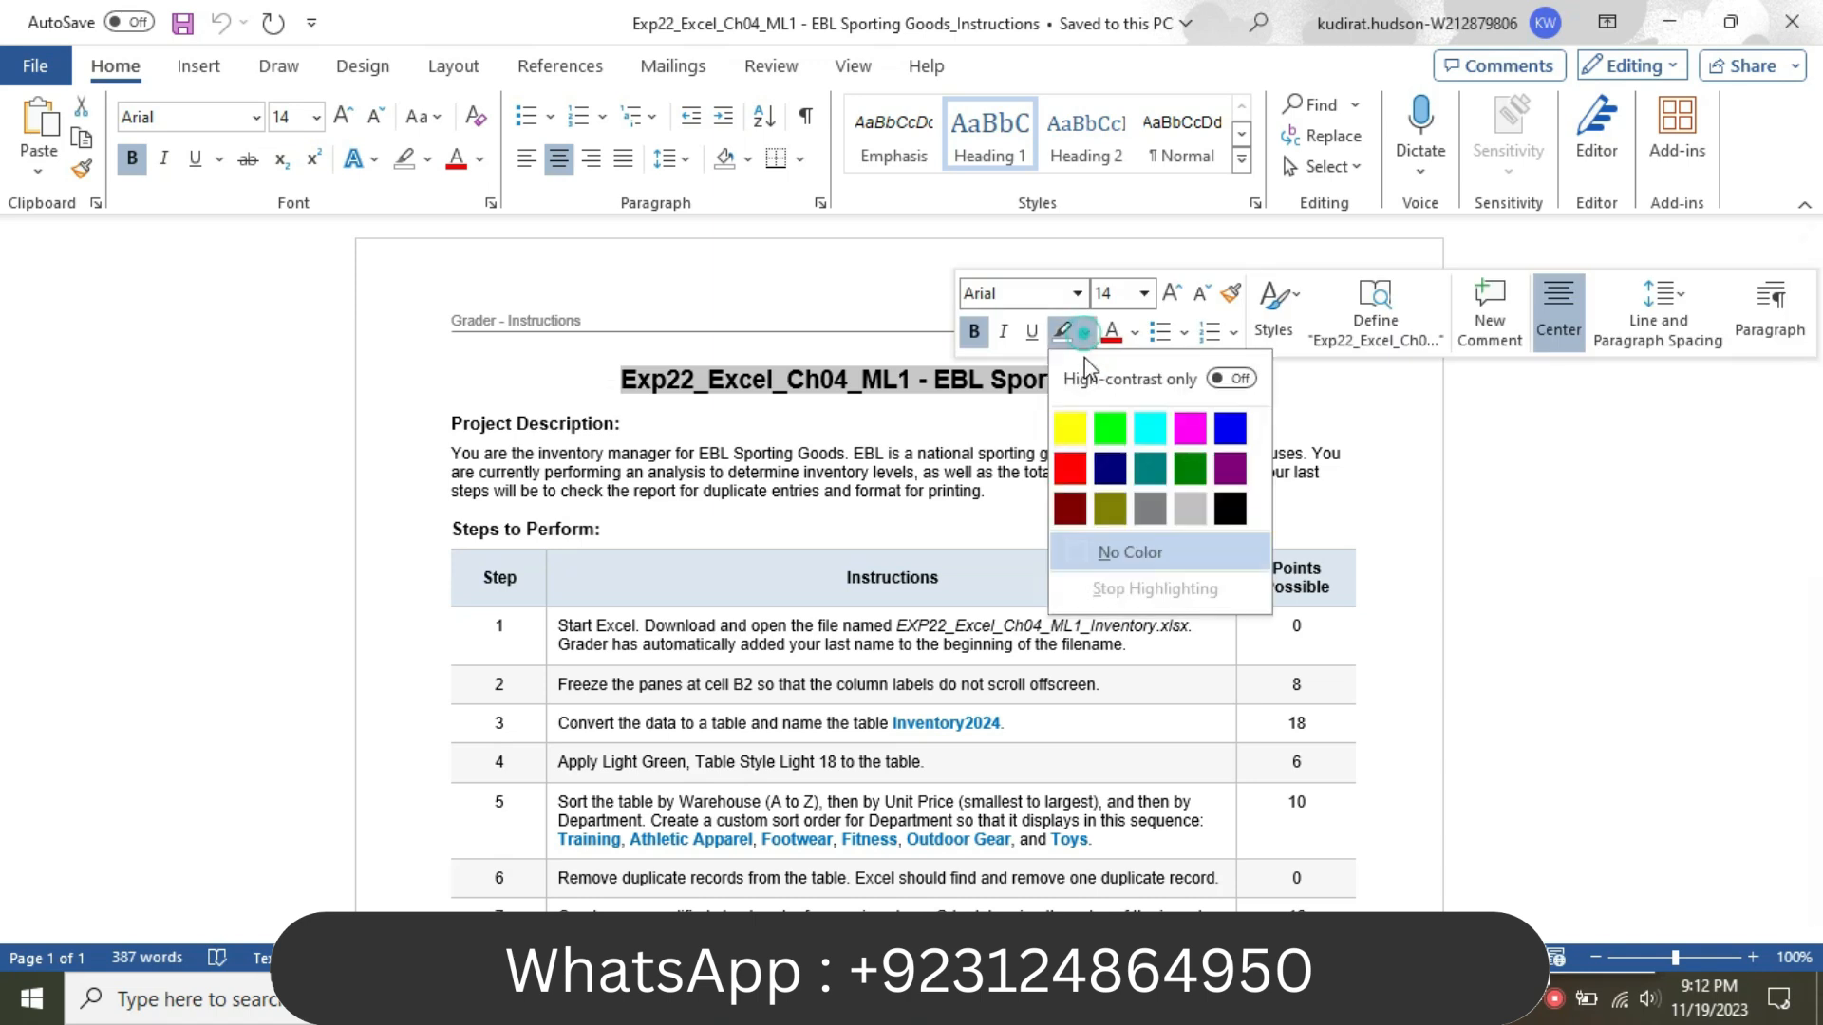
{"action": "left_click", "coordinate": [1069, 428]}
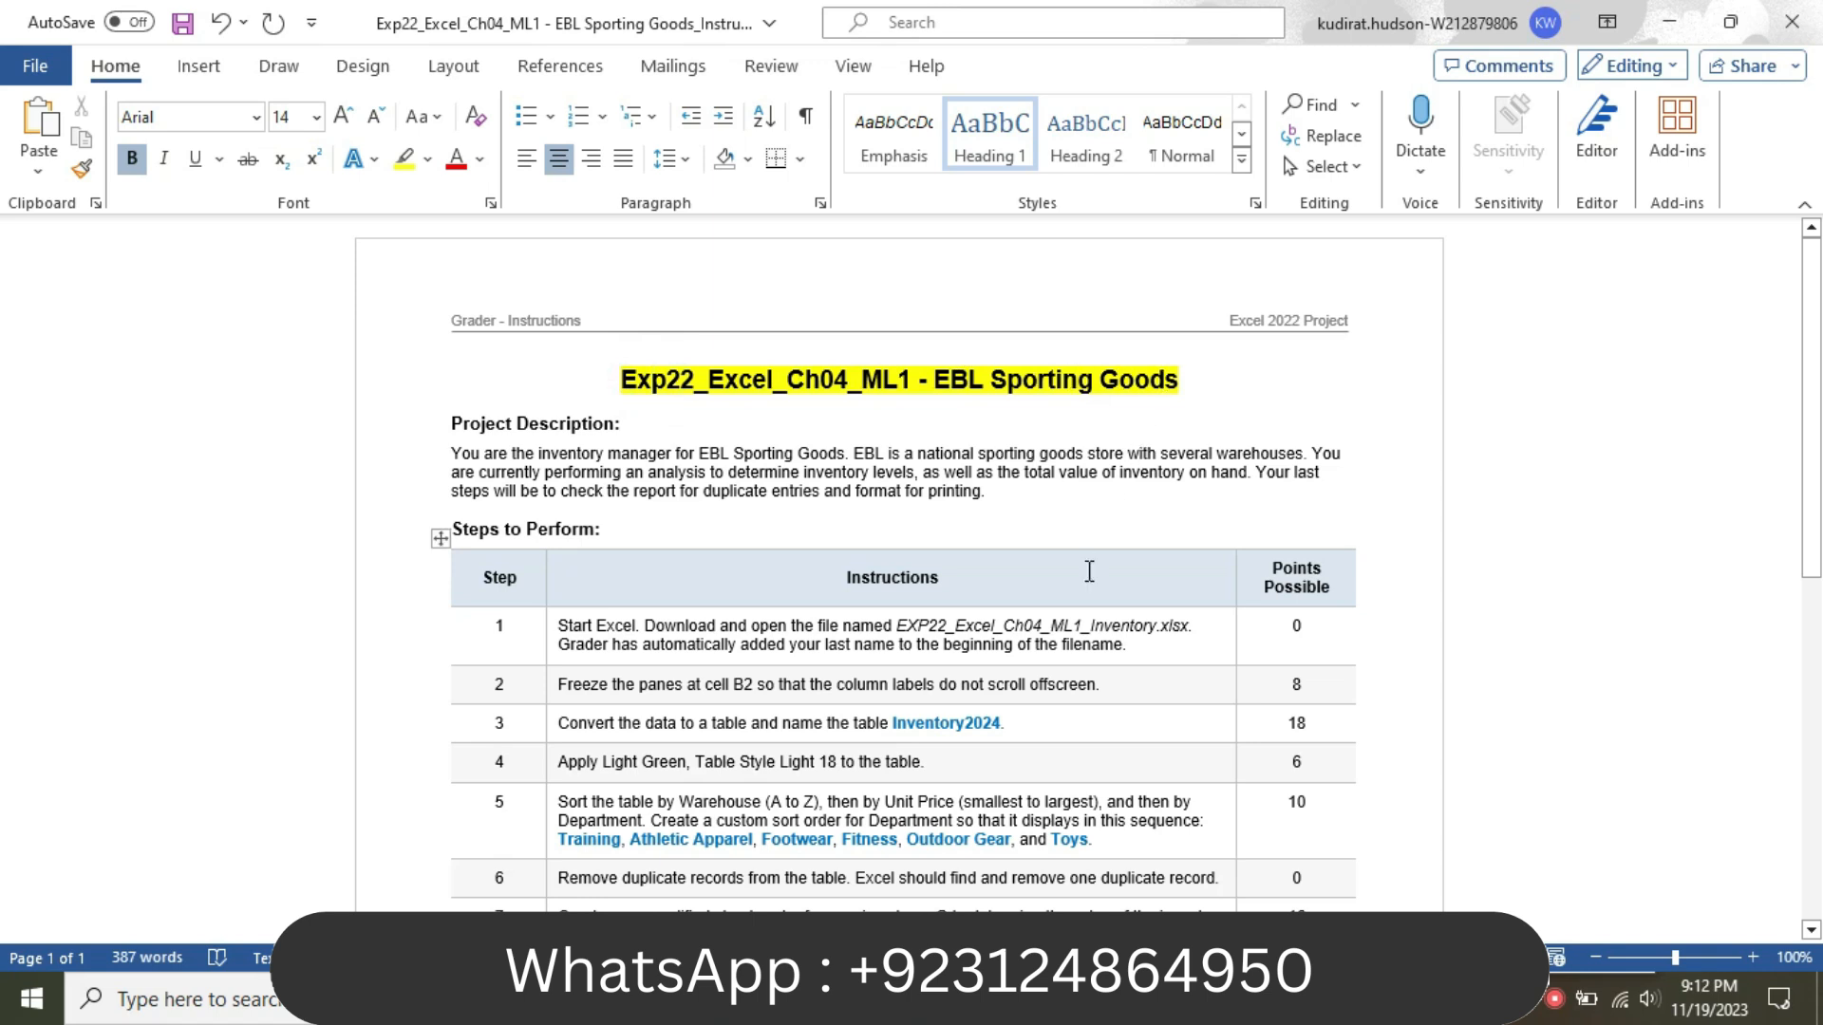
{"action": "key", "text": "alt+Tab"}
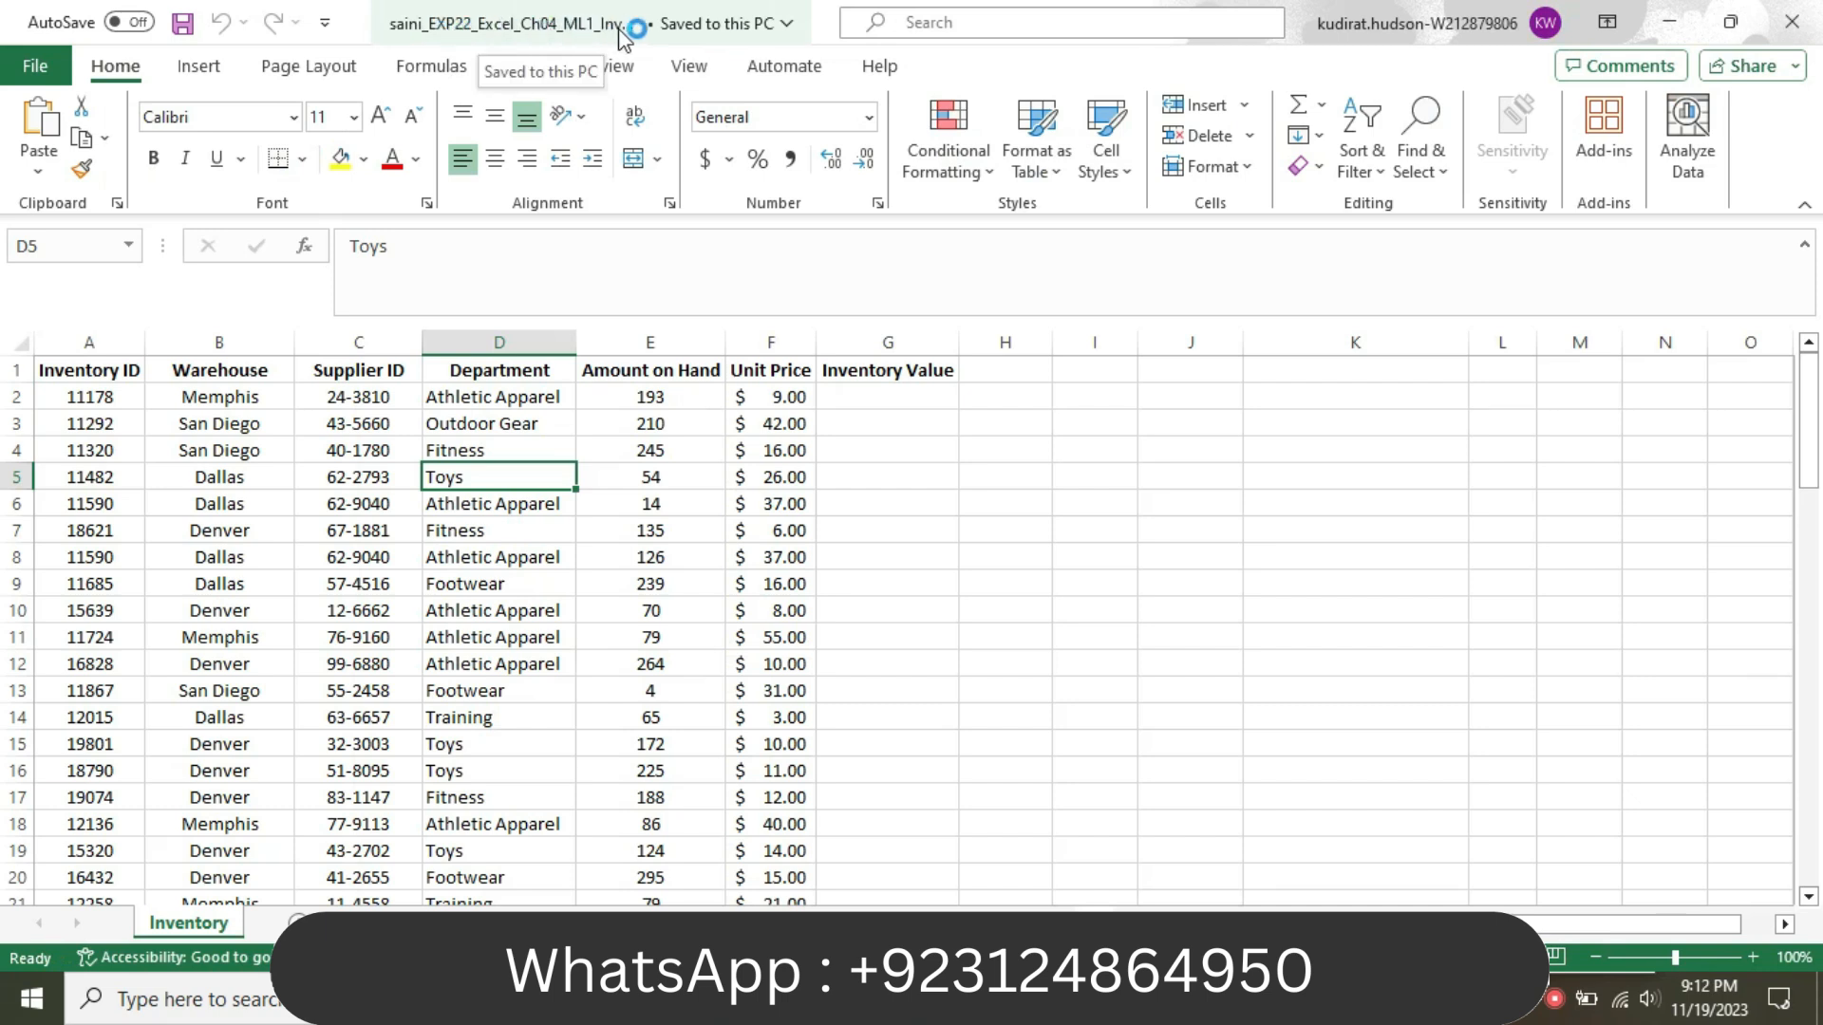
{"action": "key", "text": "alt+Tab"}
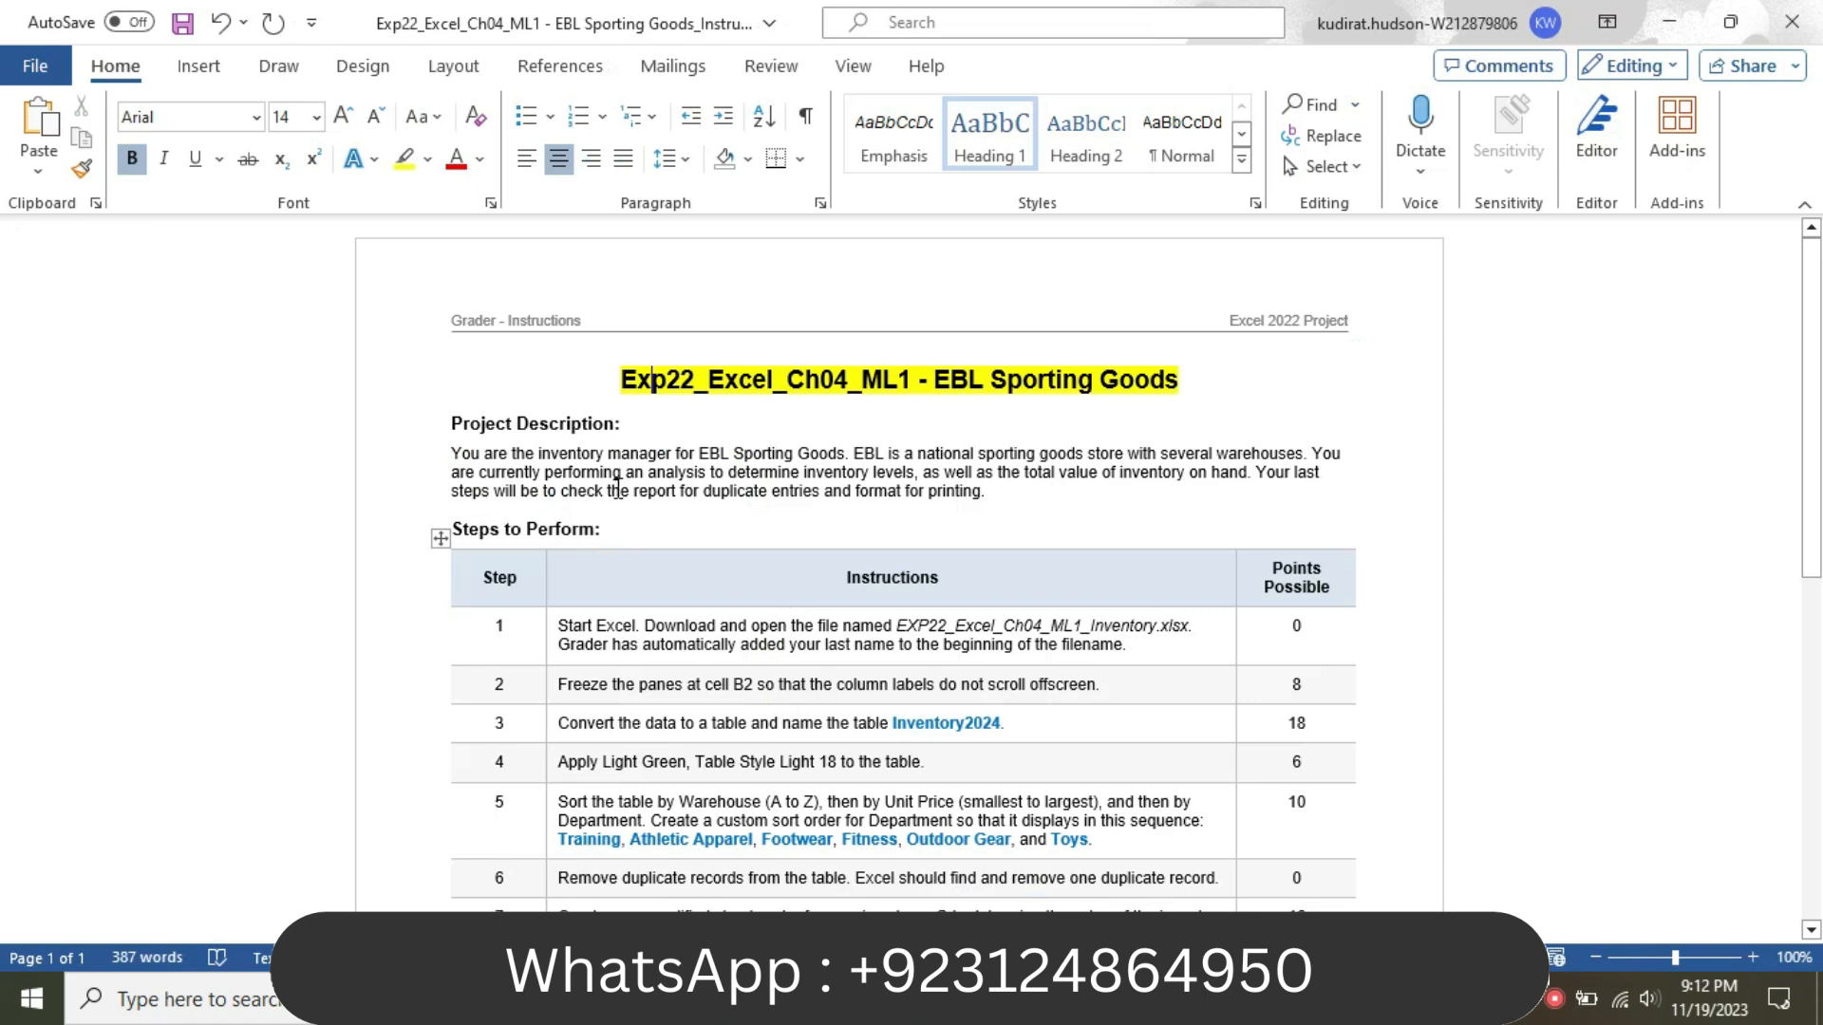
- Highlight the Project Description heading and its paragraph in yellow
{"action": "left_click_drag", "start_coordinate": [454, 422], "coordinate": [881, 503]}
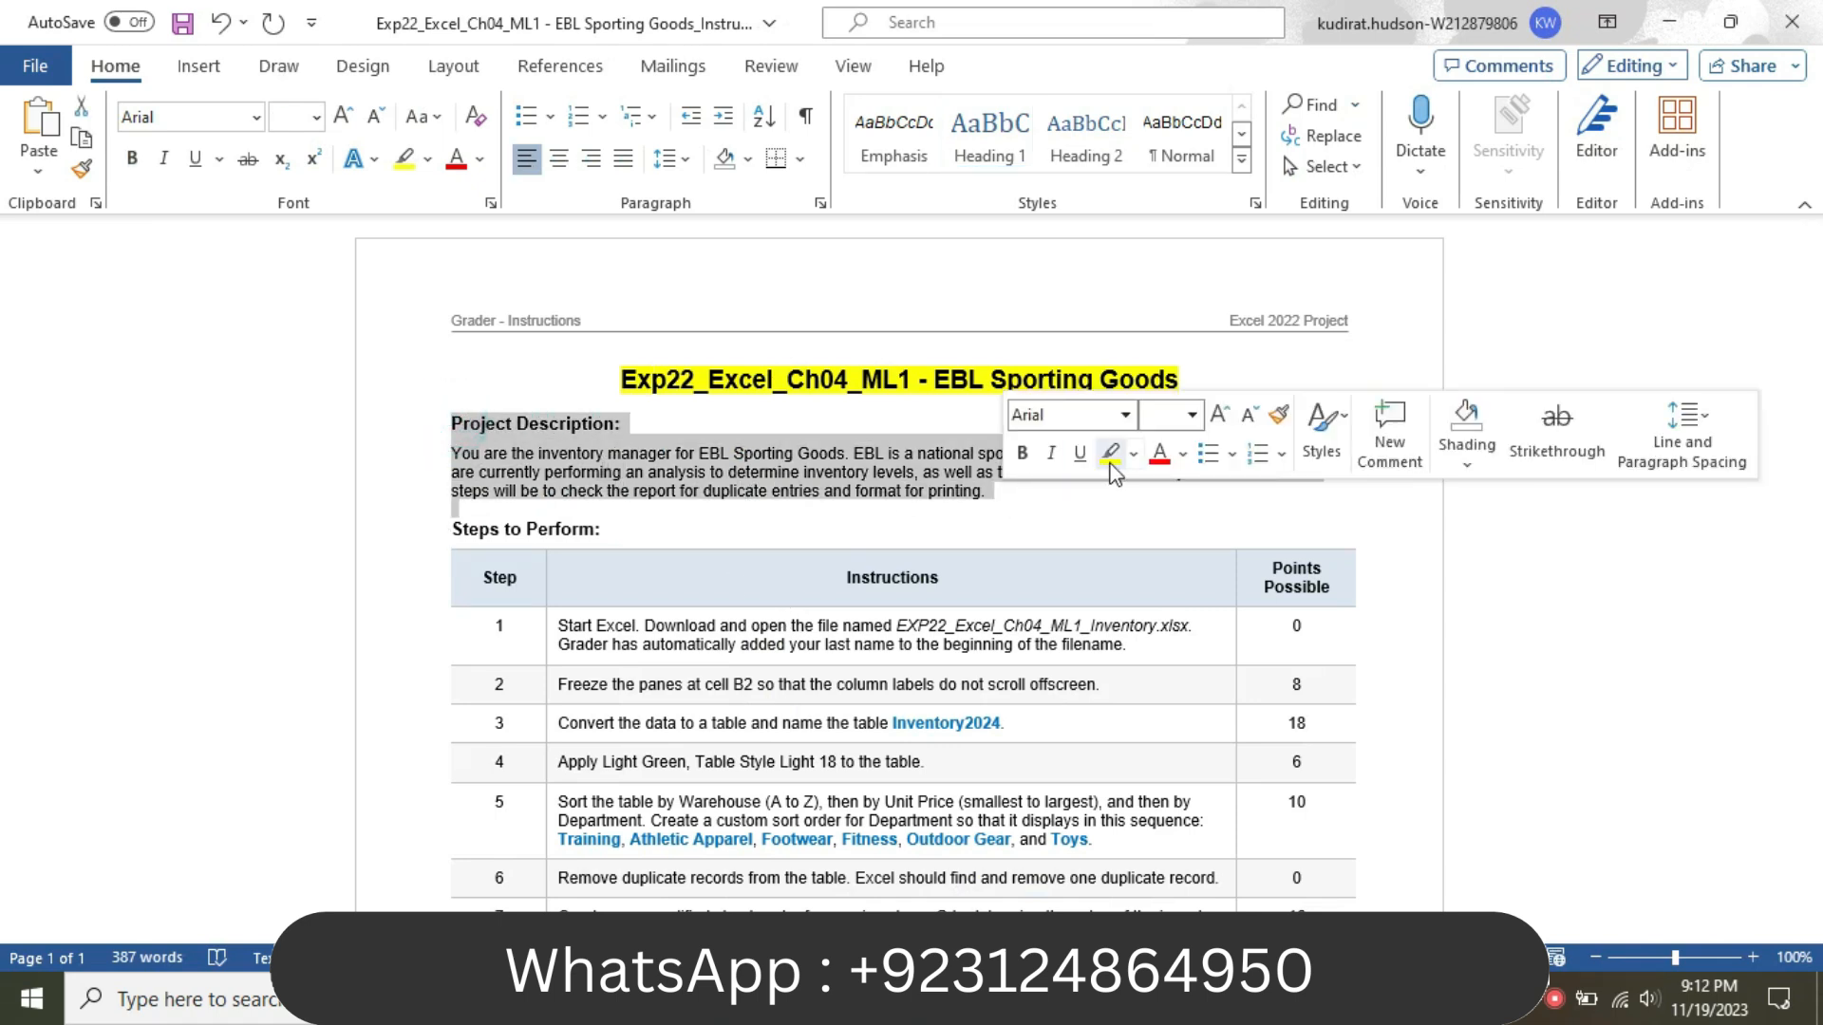
{"action": "left_click", "coordinate": [1108, 457]}
{"action": "left_click", "coordinate": [469, 424]}
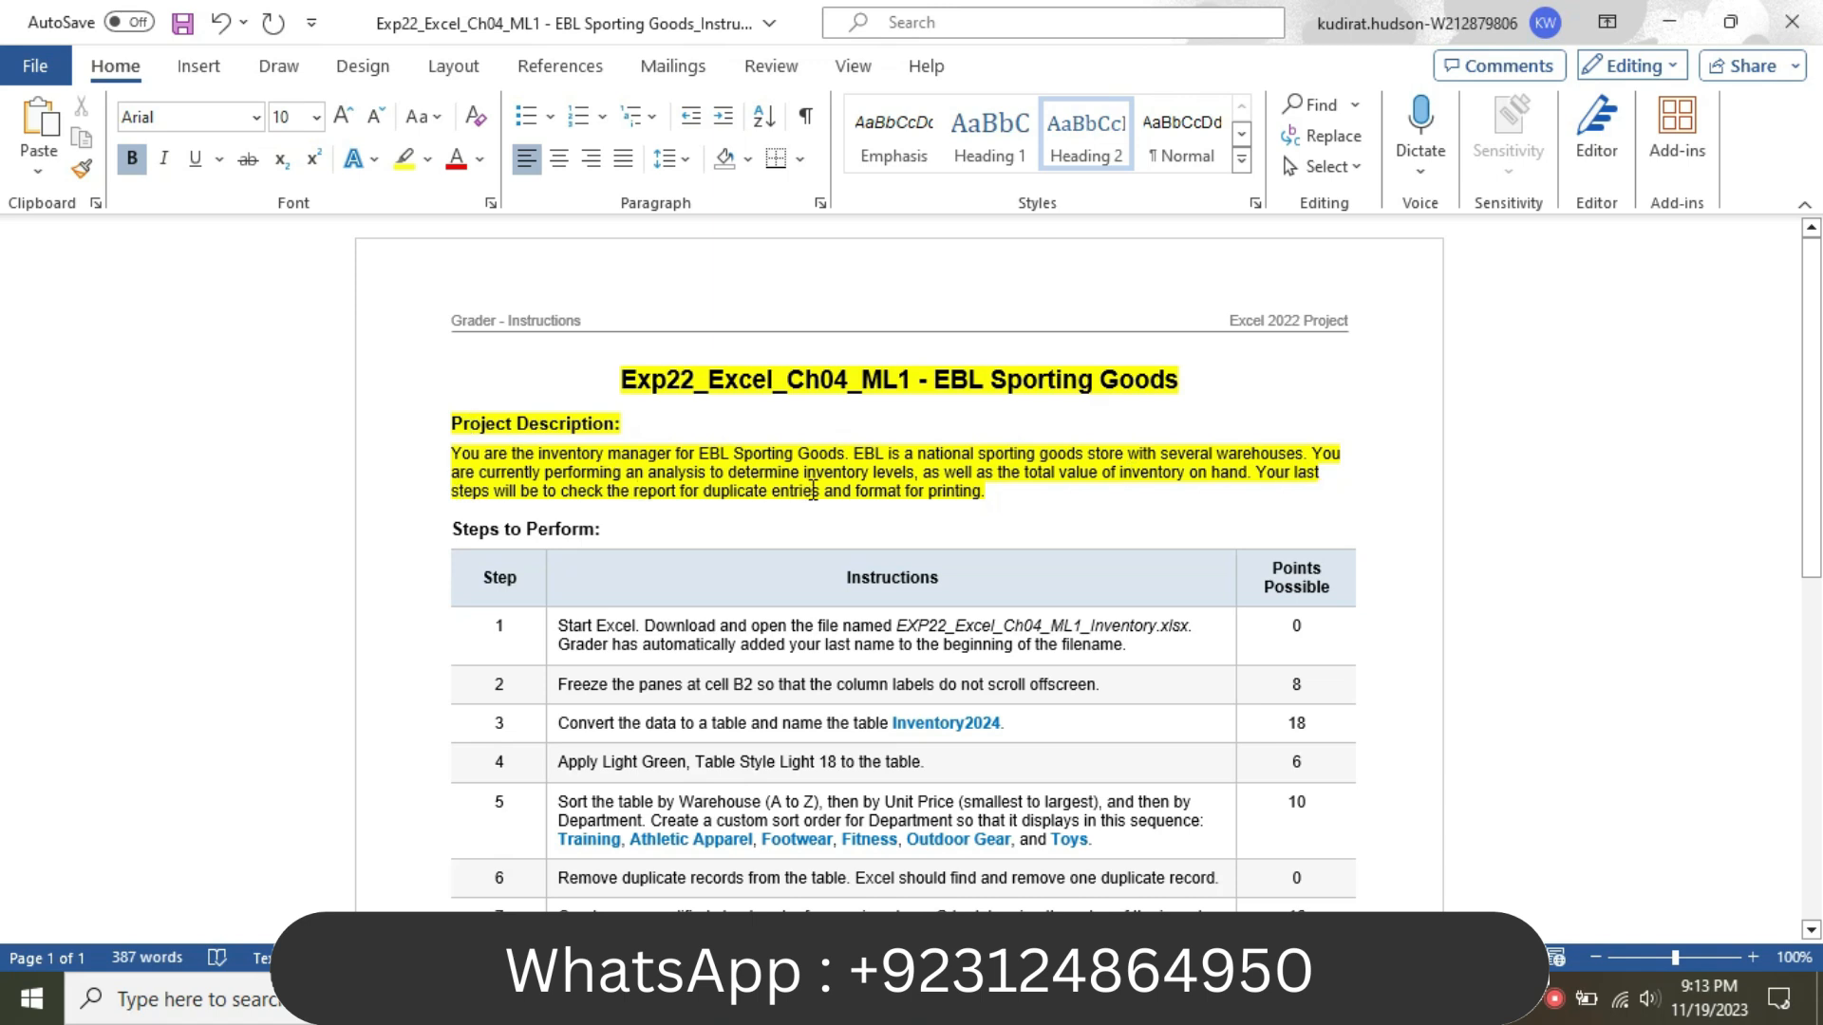
- Remove the highlighting from the document title and the Project Description section
{"action": "left_click_drag", "start_coordinate": [993, 491], "coordinate": [741, 337]}
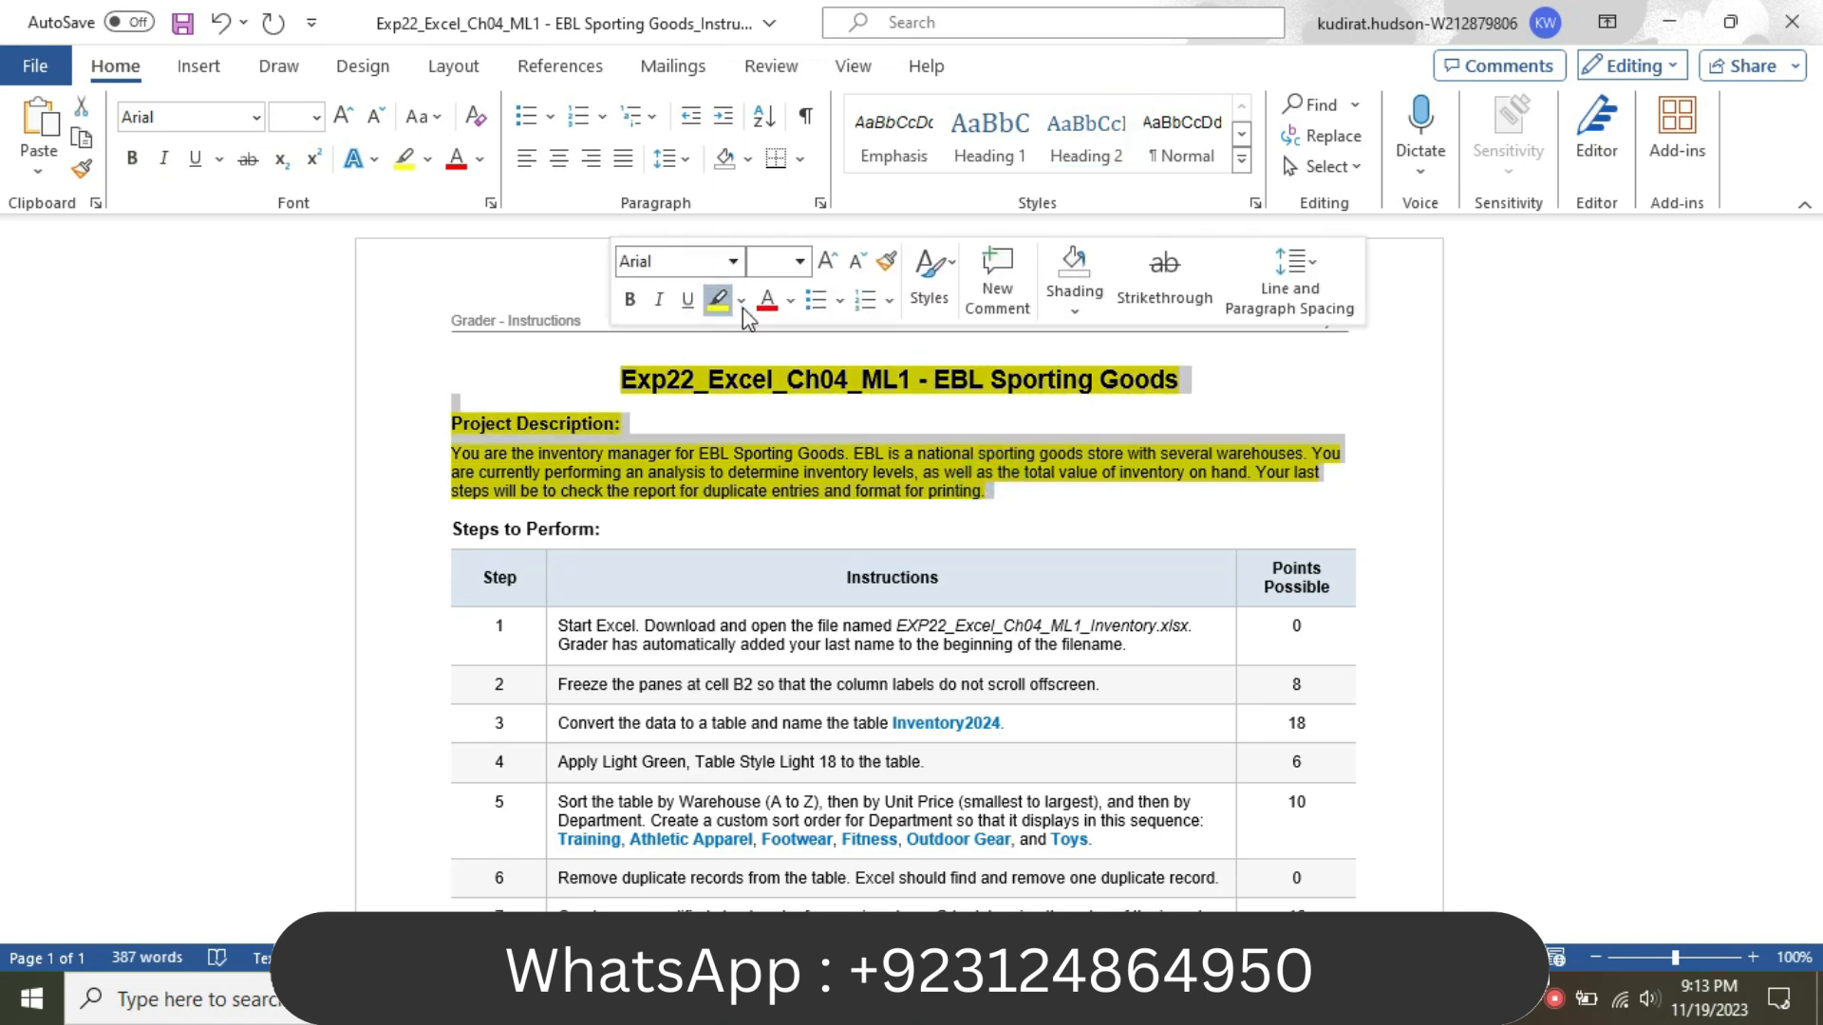
{"action": "left_click", "coordinate": [741, 300]}
{"action": "left_click", "coordinate": [797, 520]}
{"action": "left_click", "coordinate": [1004, 489]}
- Enlarge the step 1 instruction text to 16 pt and highlight it in yellow
{"action": "scroll", "coordinate": [4, 404], "scroll_direction": "down", "scroll_amount": 5}
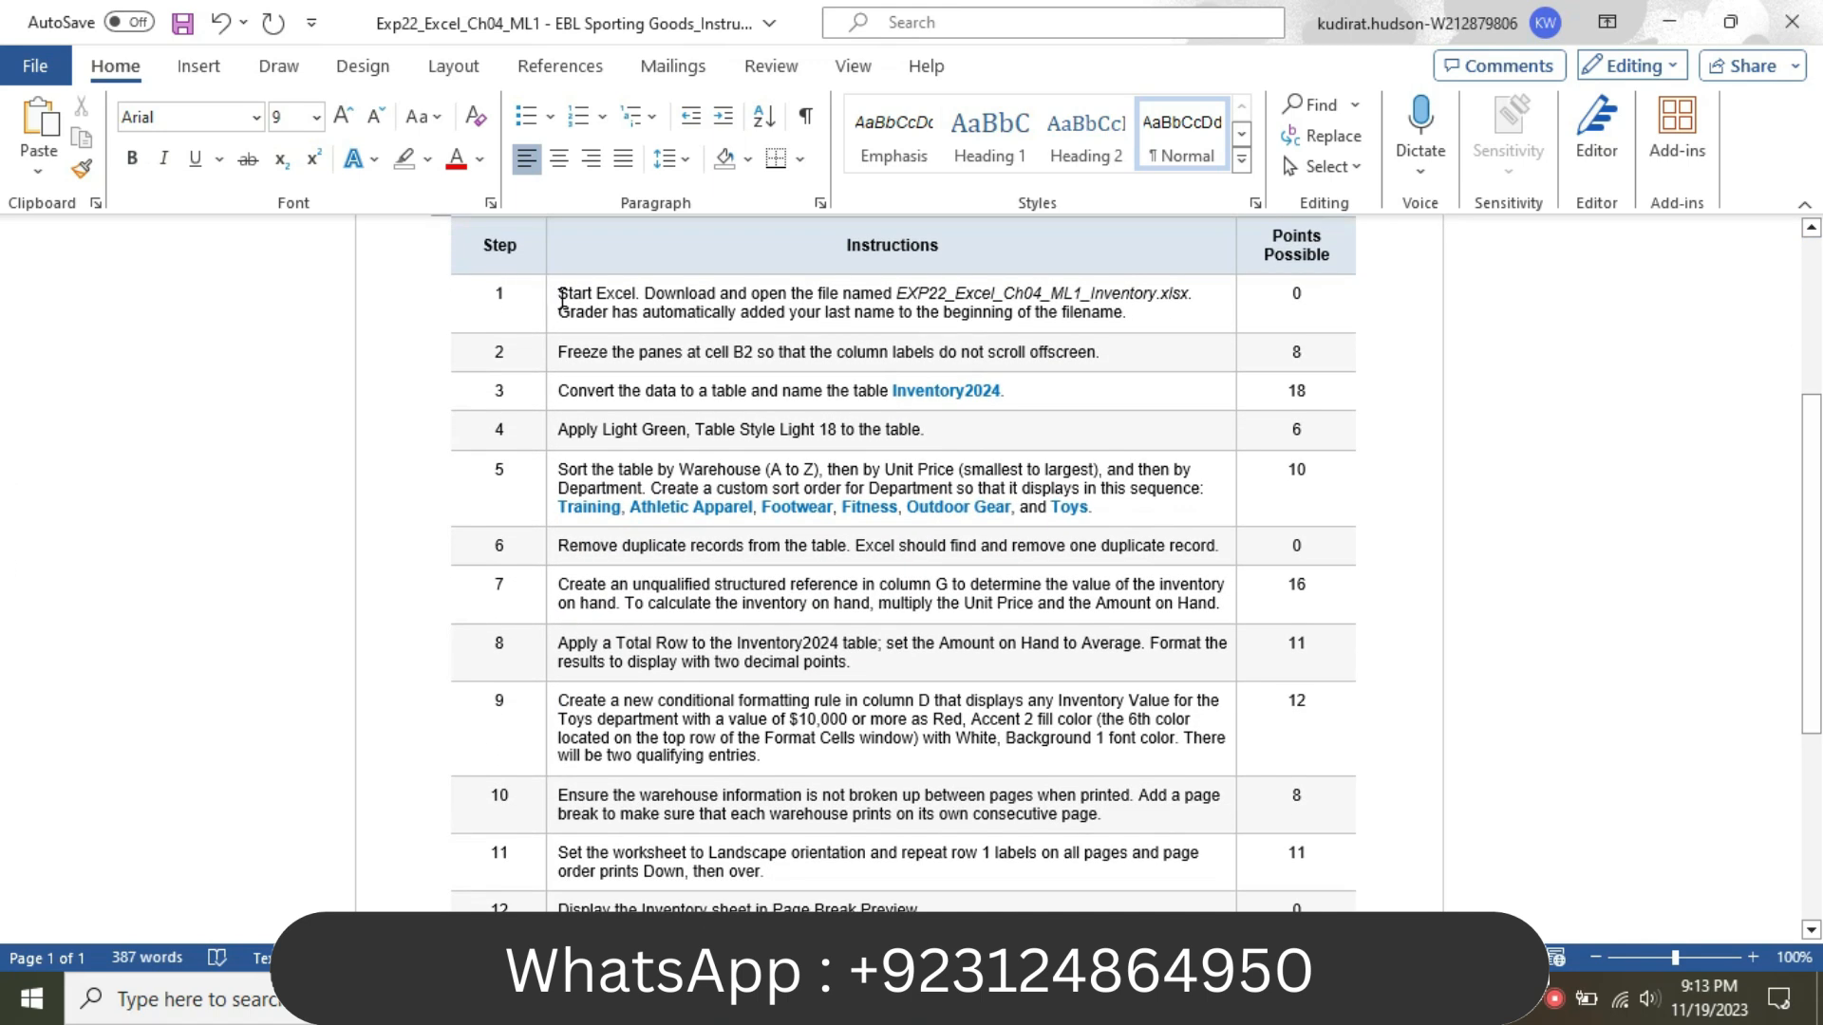
{"action": "left_click", "coordinate": [542, 310]}
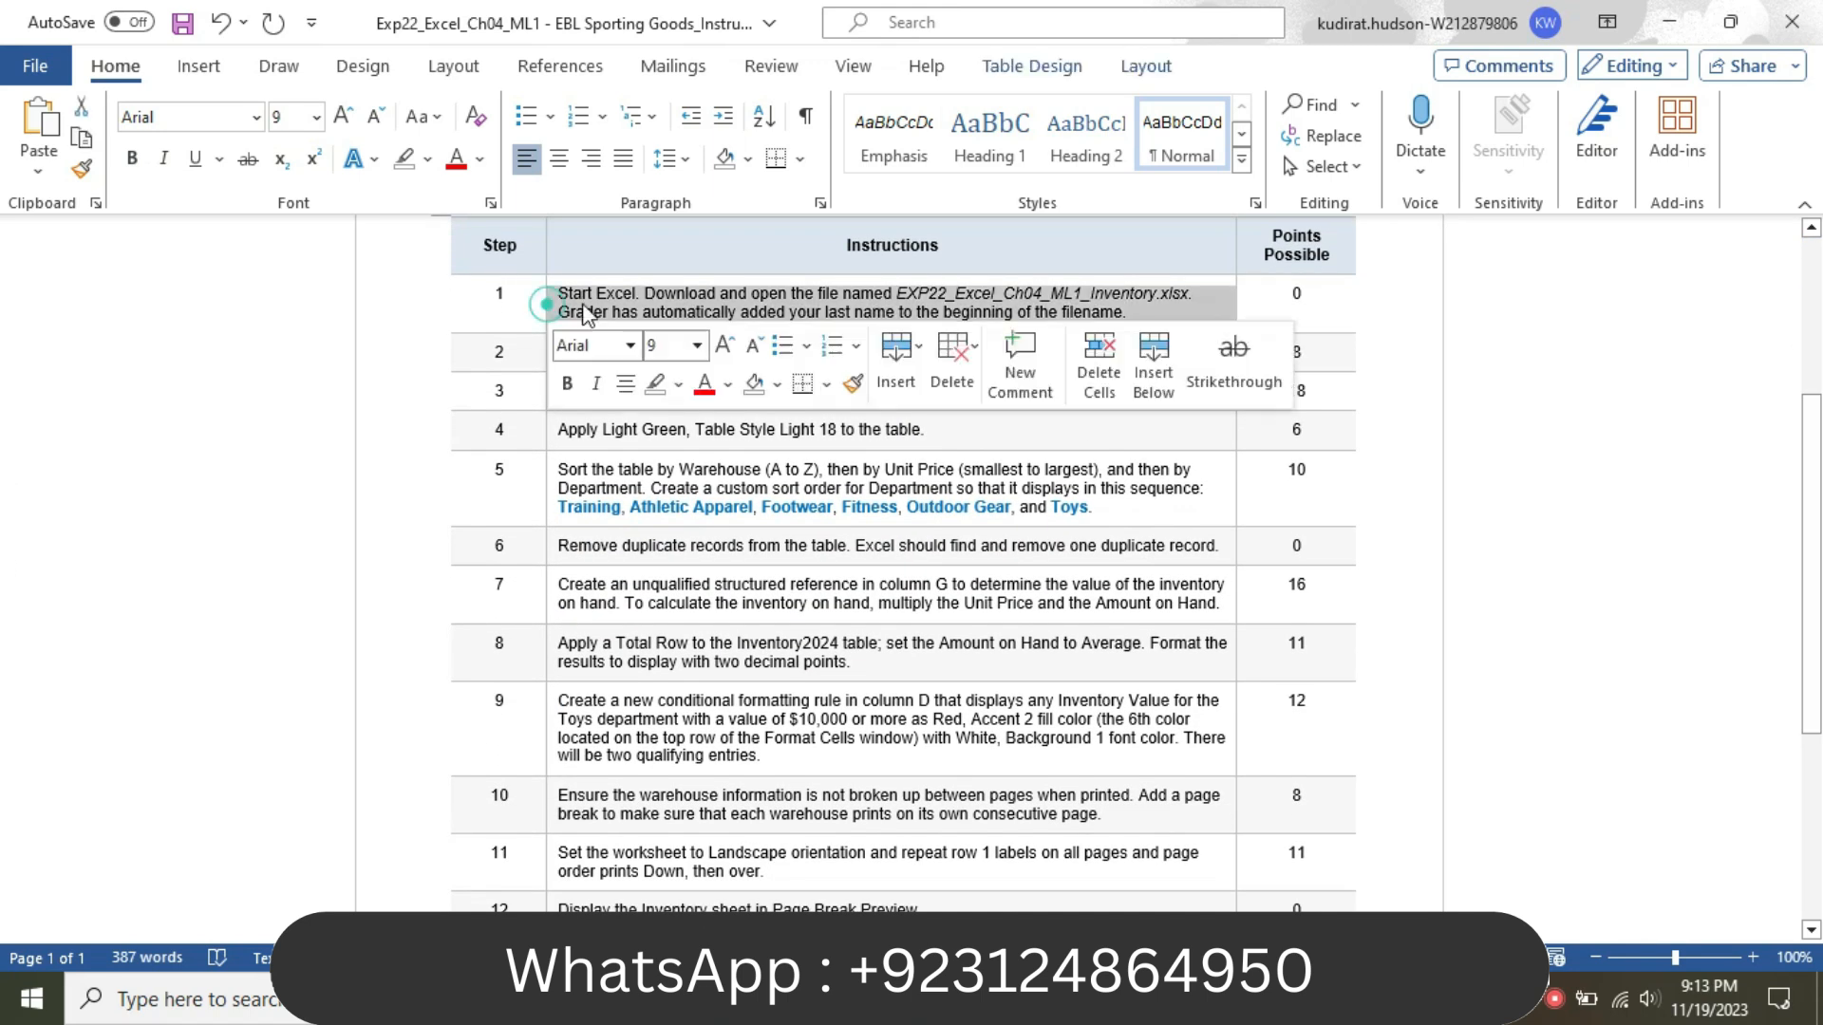
{"action": "left_click", "coordinate": [698, 345]}
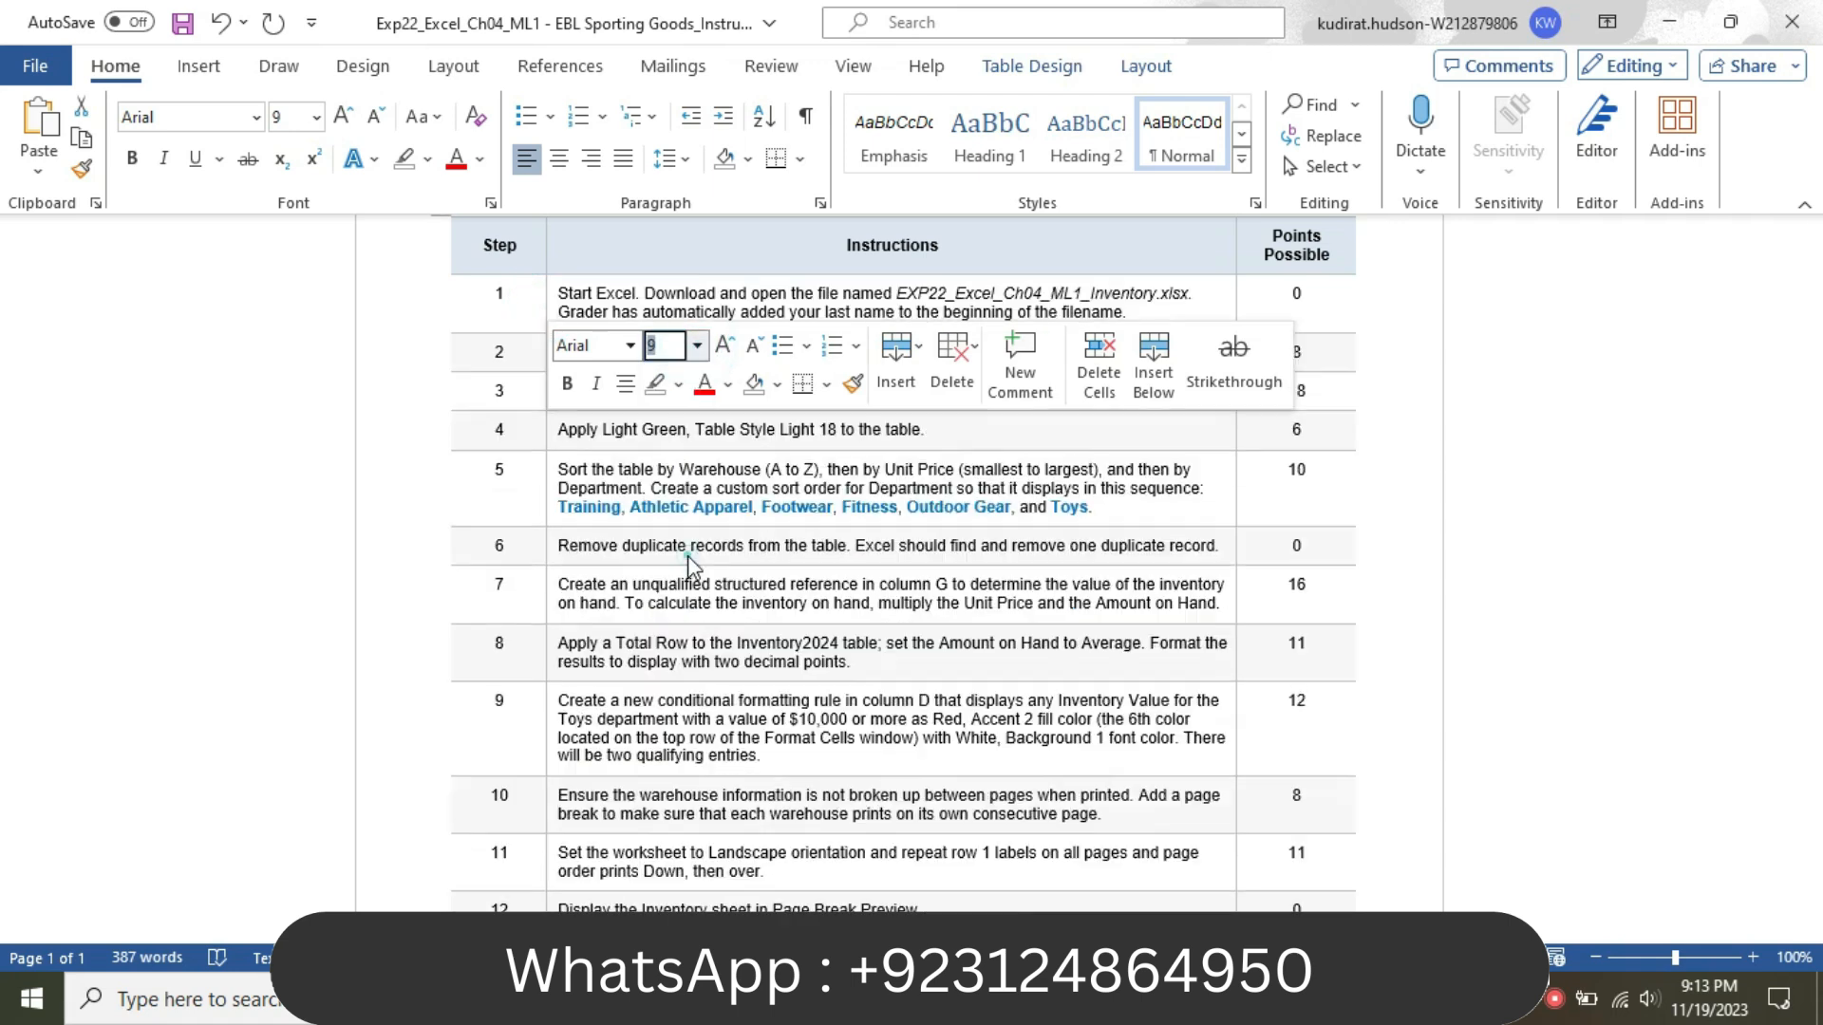
{"action": "left_click", "coordinate": [685, 558]}
{"action": "left_click", "coordinate": [678, 384]}
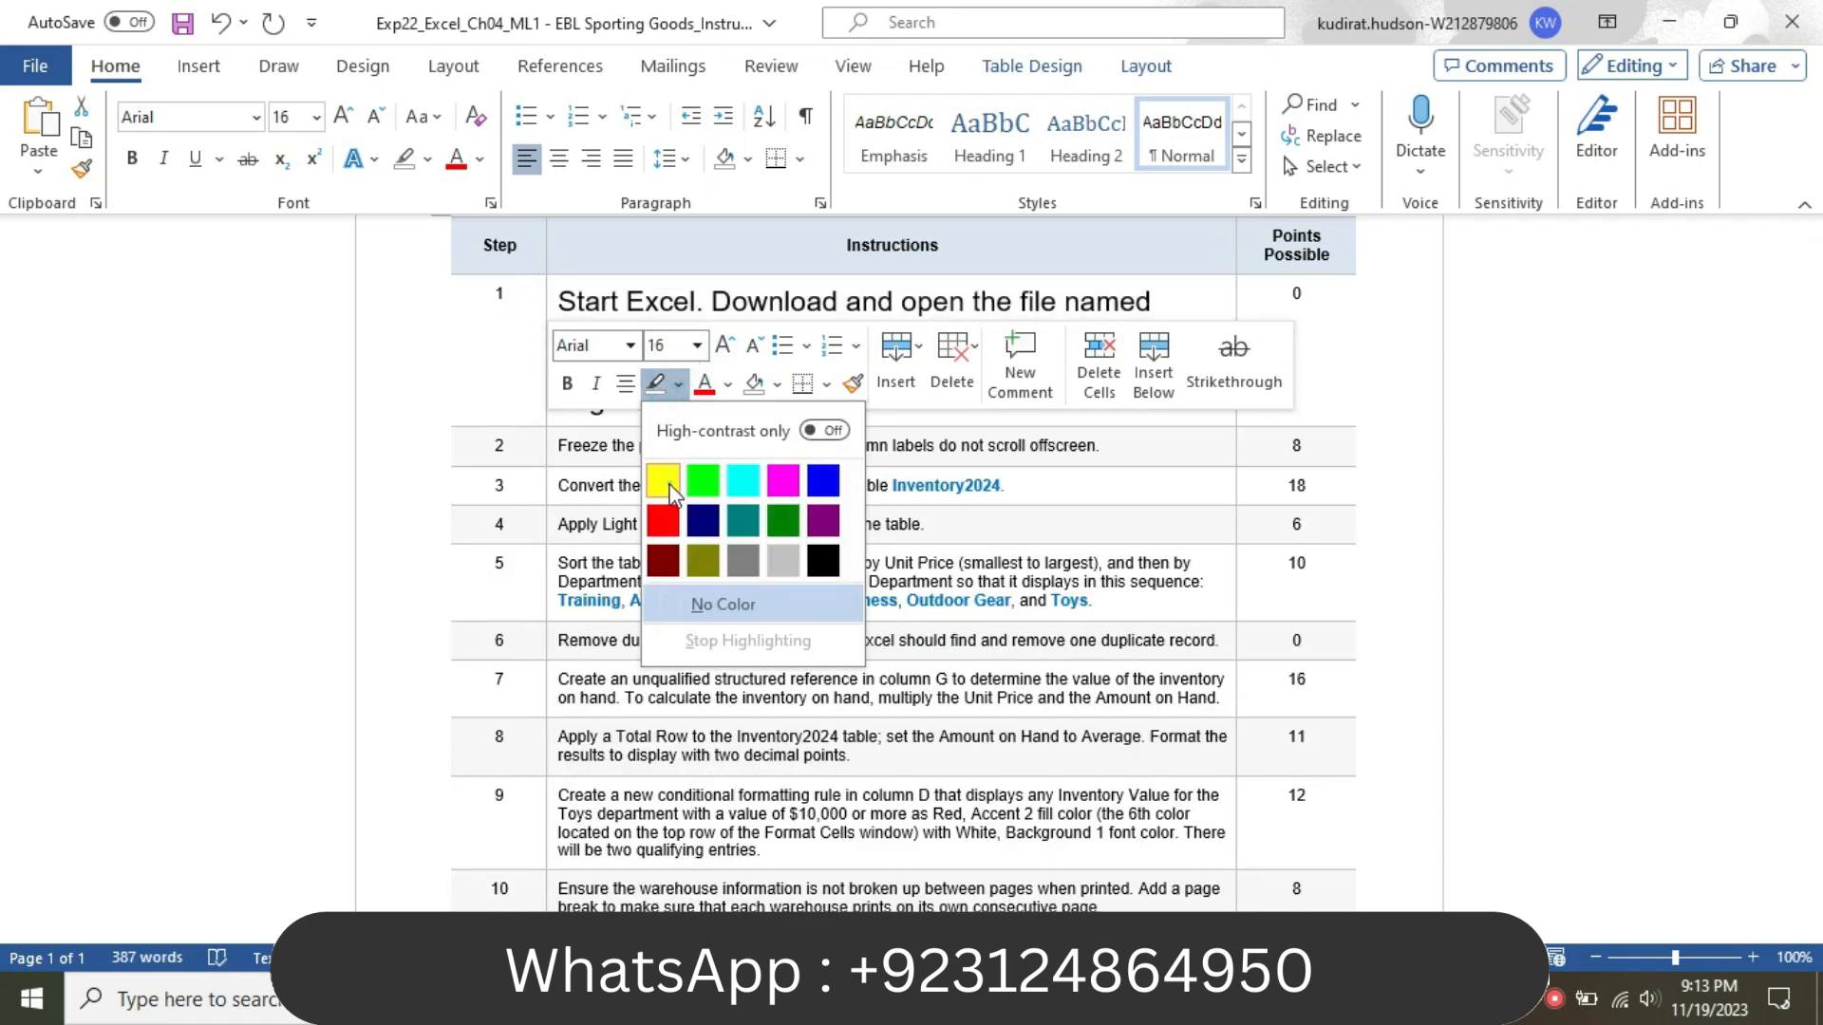
{"action": "left_click", "coordinate": [664, 478]}
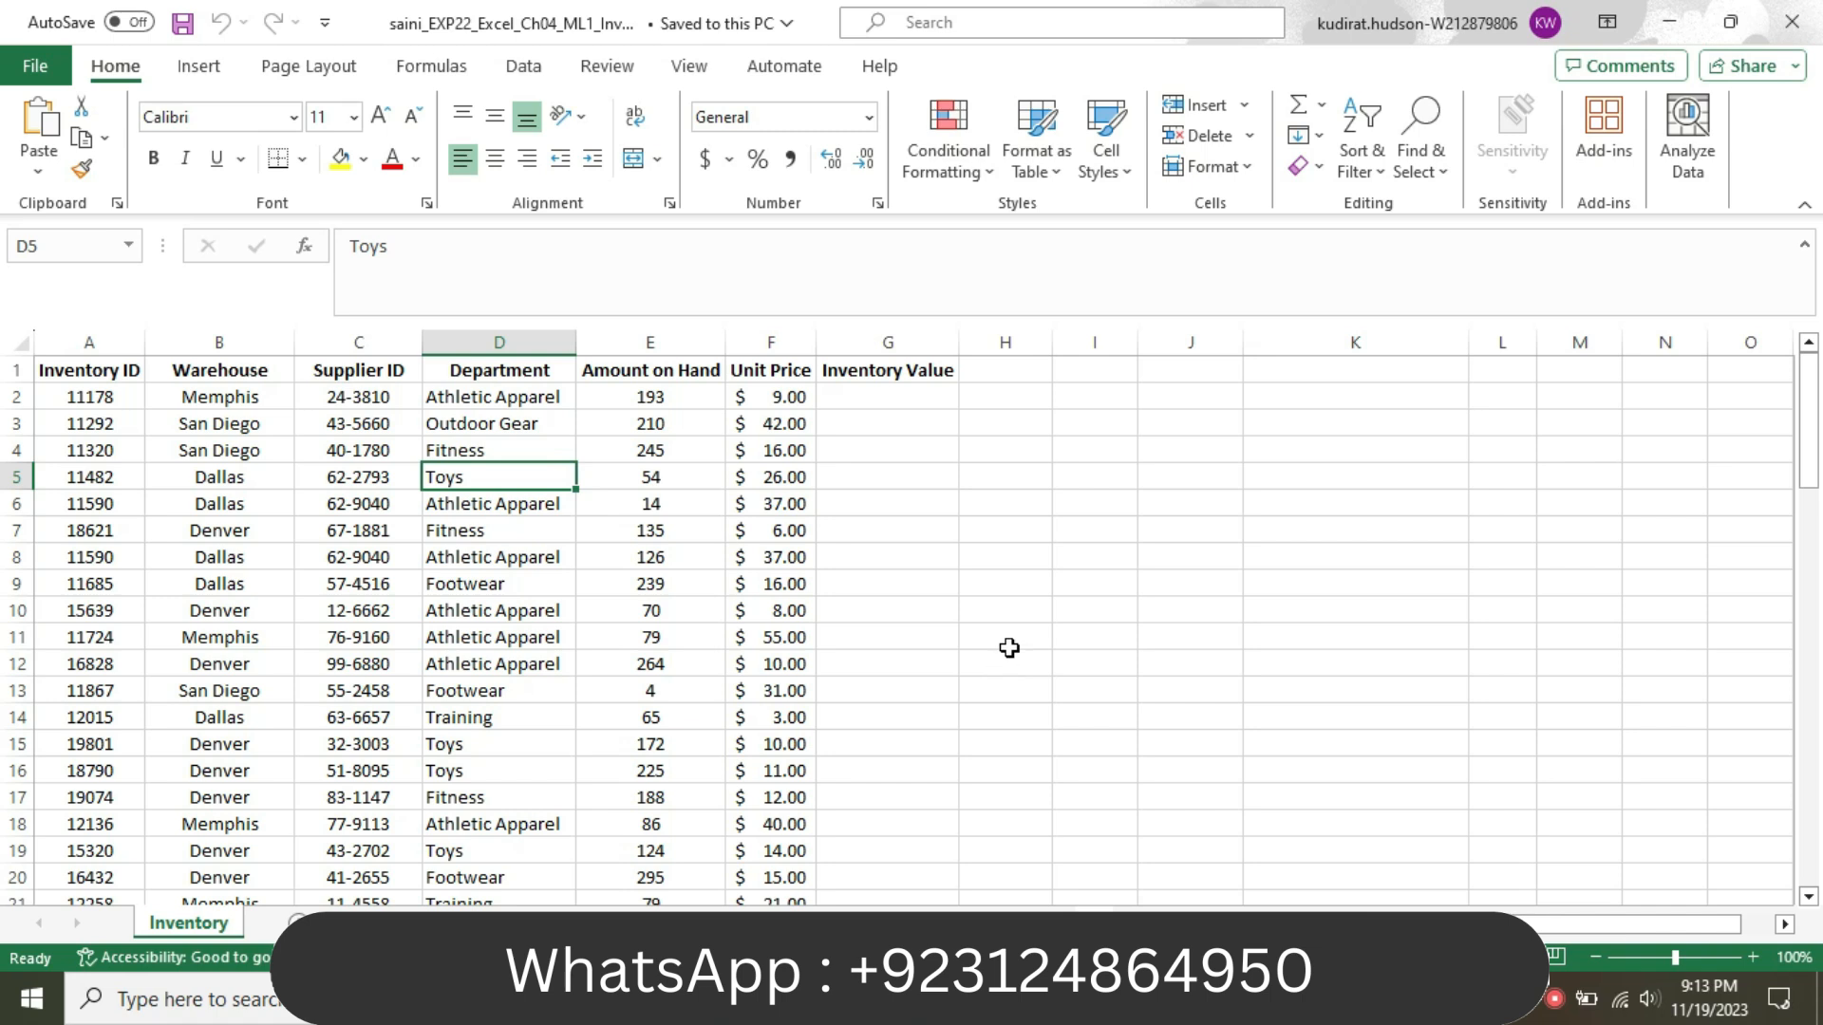
- Look over the data on the Inventory sheet in Excel and return to the instructions in Word
{"action": "left_click", "coordinate": [962, 548]}
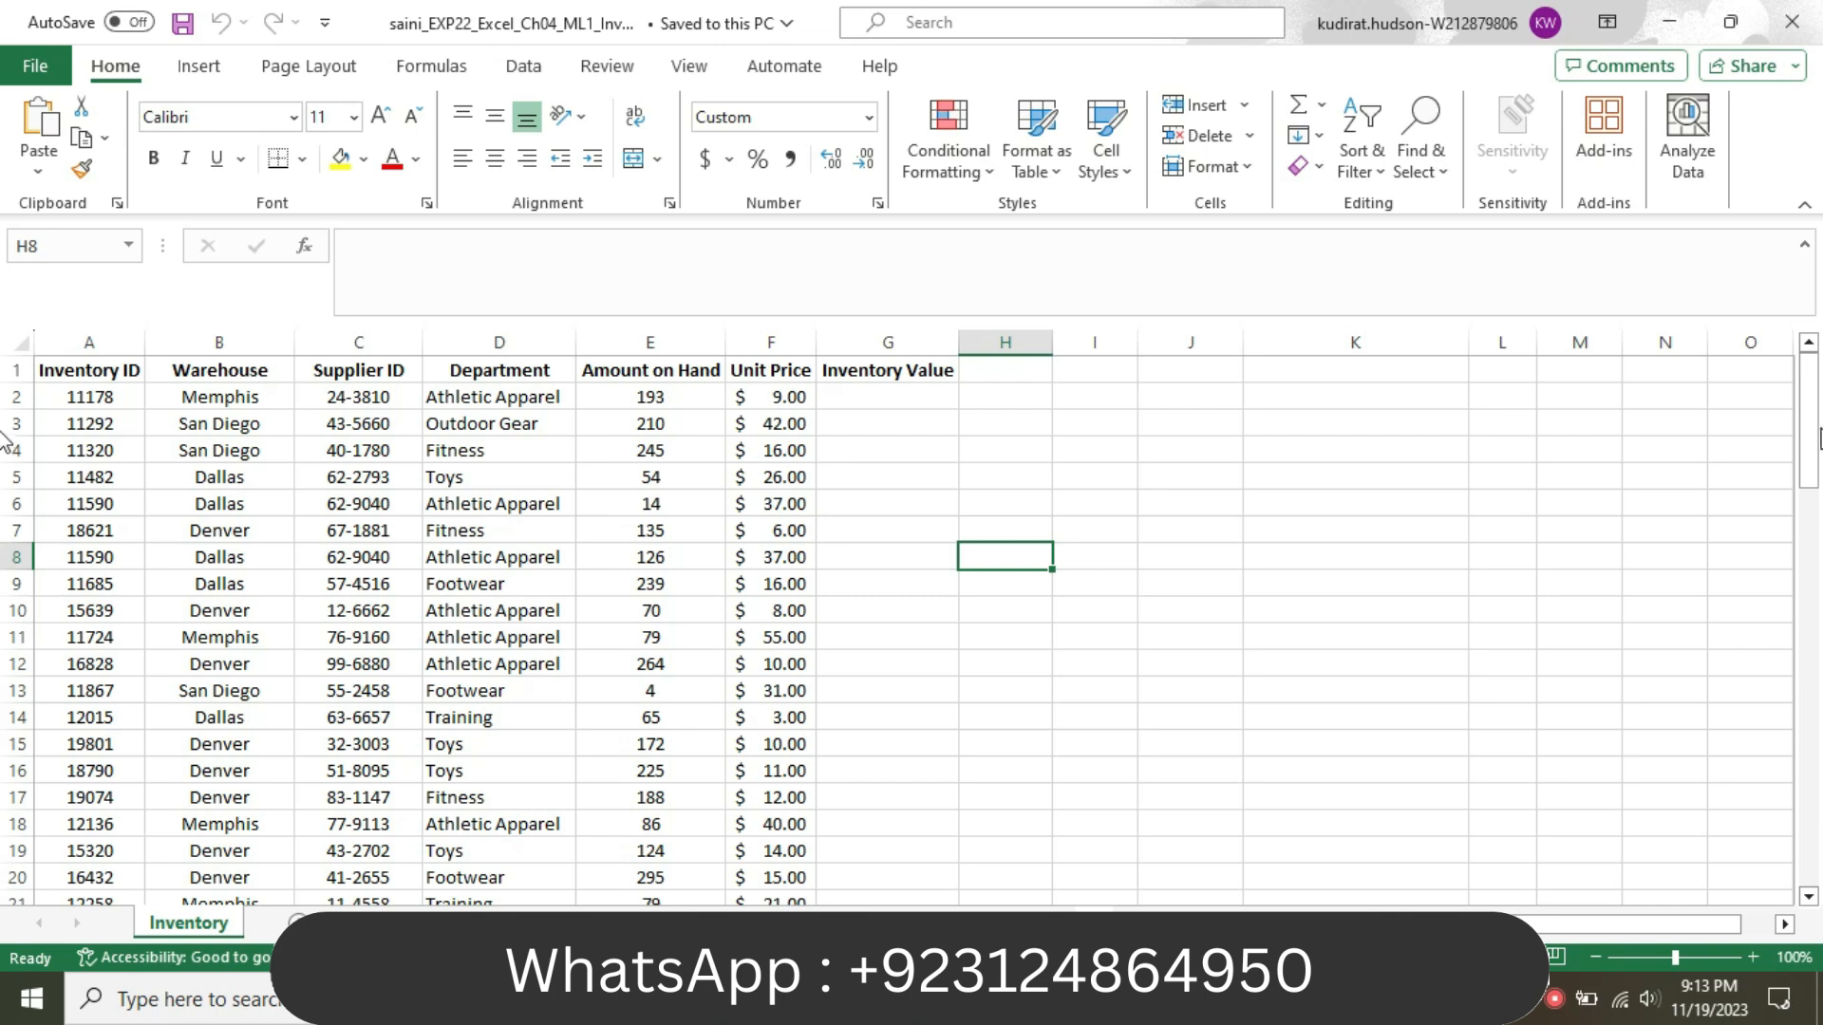
{"action": "left_click_drag", "start_coordinate": [1811, 439], "coordinate": [1811, 366]}
{"action": "key", "text": "alt+Tab"}
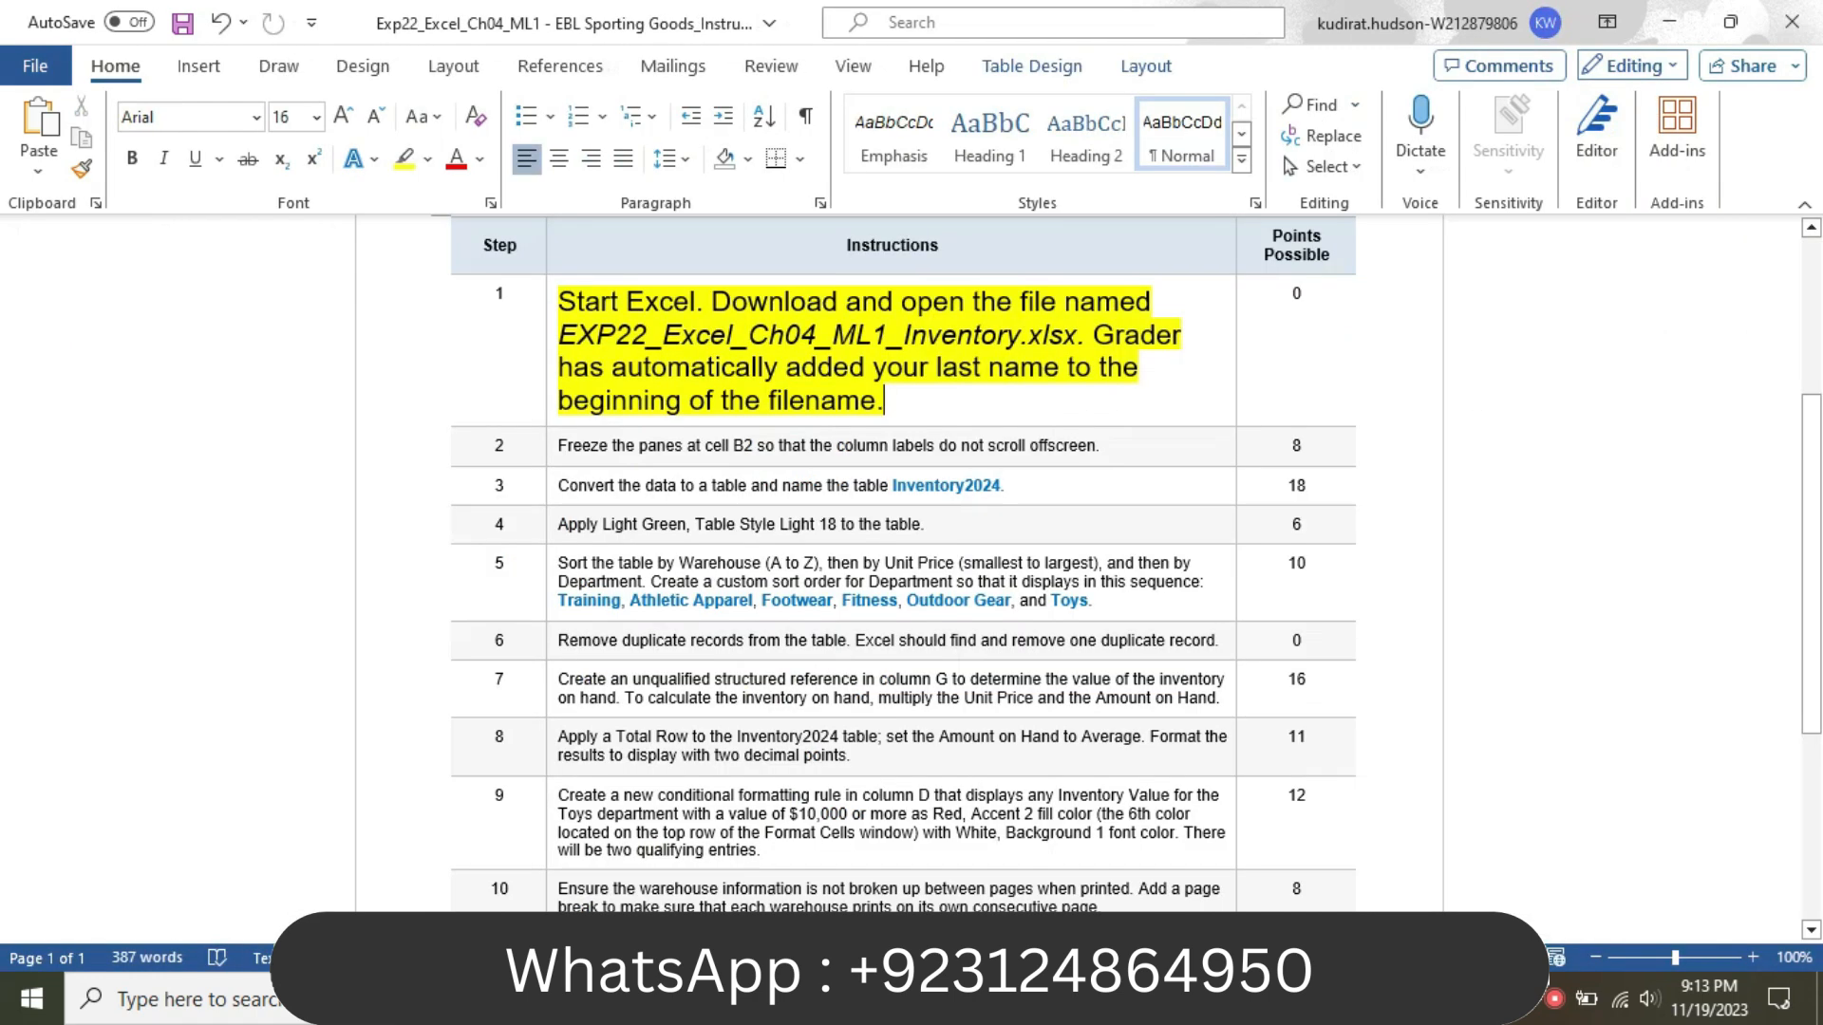
- Reset the step 1 instruction text to 9 pt and remove its highlighting
{"action": "left_click", "coordinate": [548, 343]}
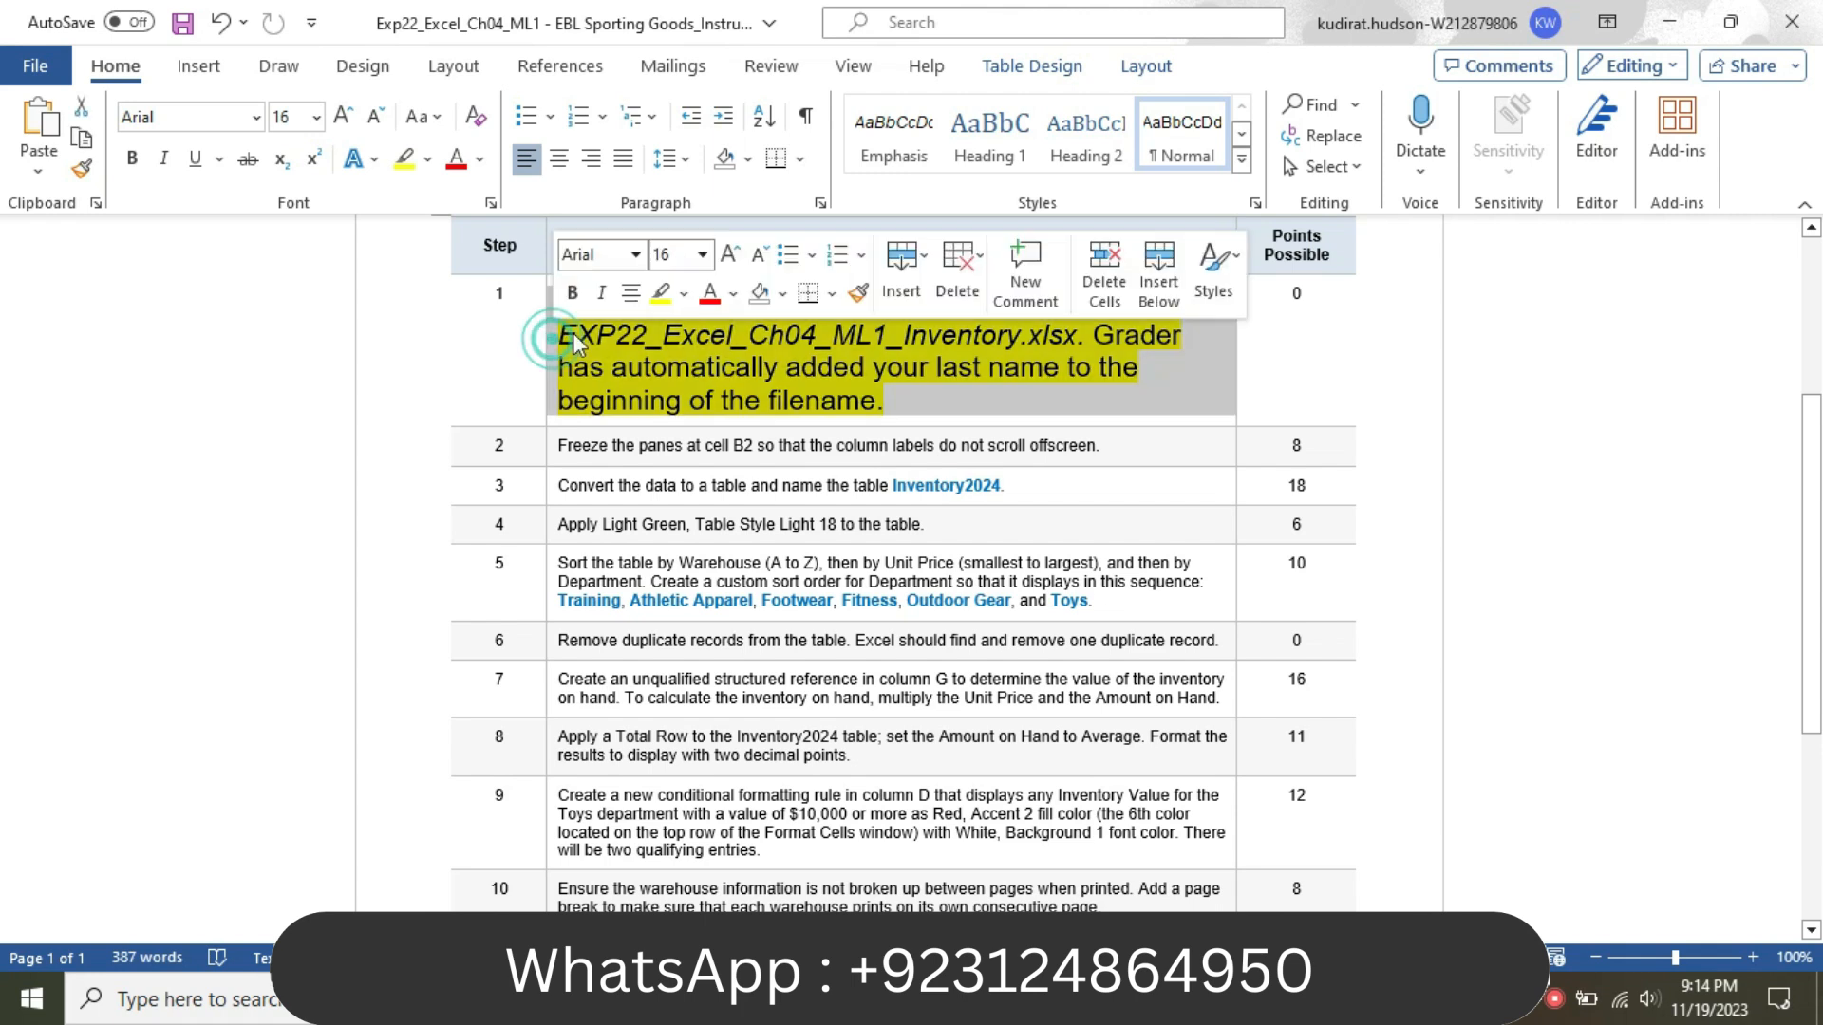
{"action": "left_click", "coordinate": [702, 254]}
{"action": "left_click", "coordinate": [683, 322]}
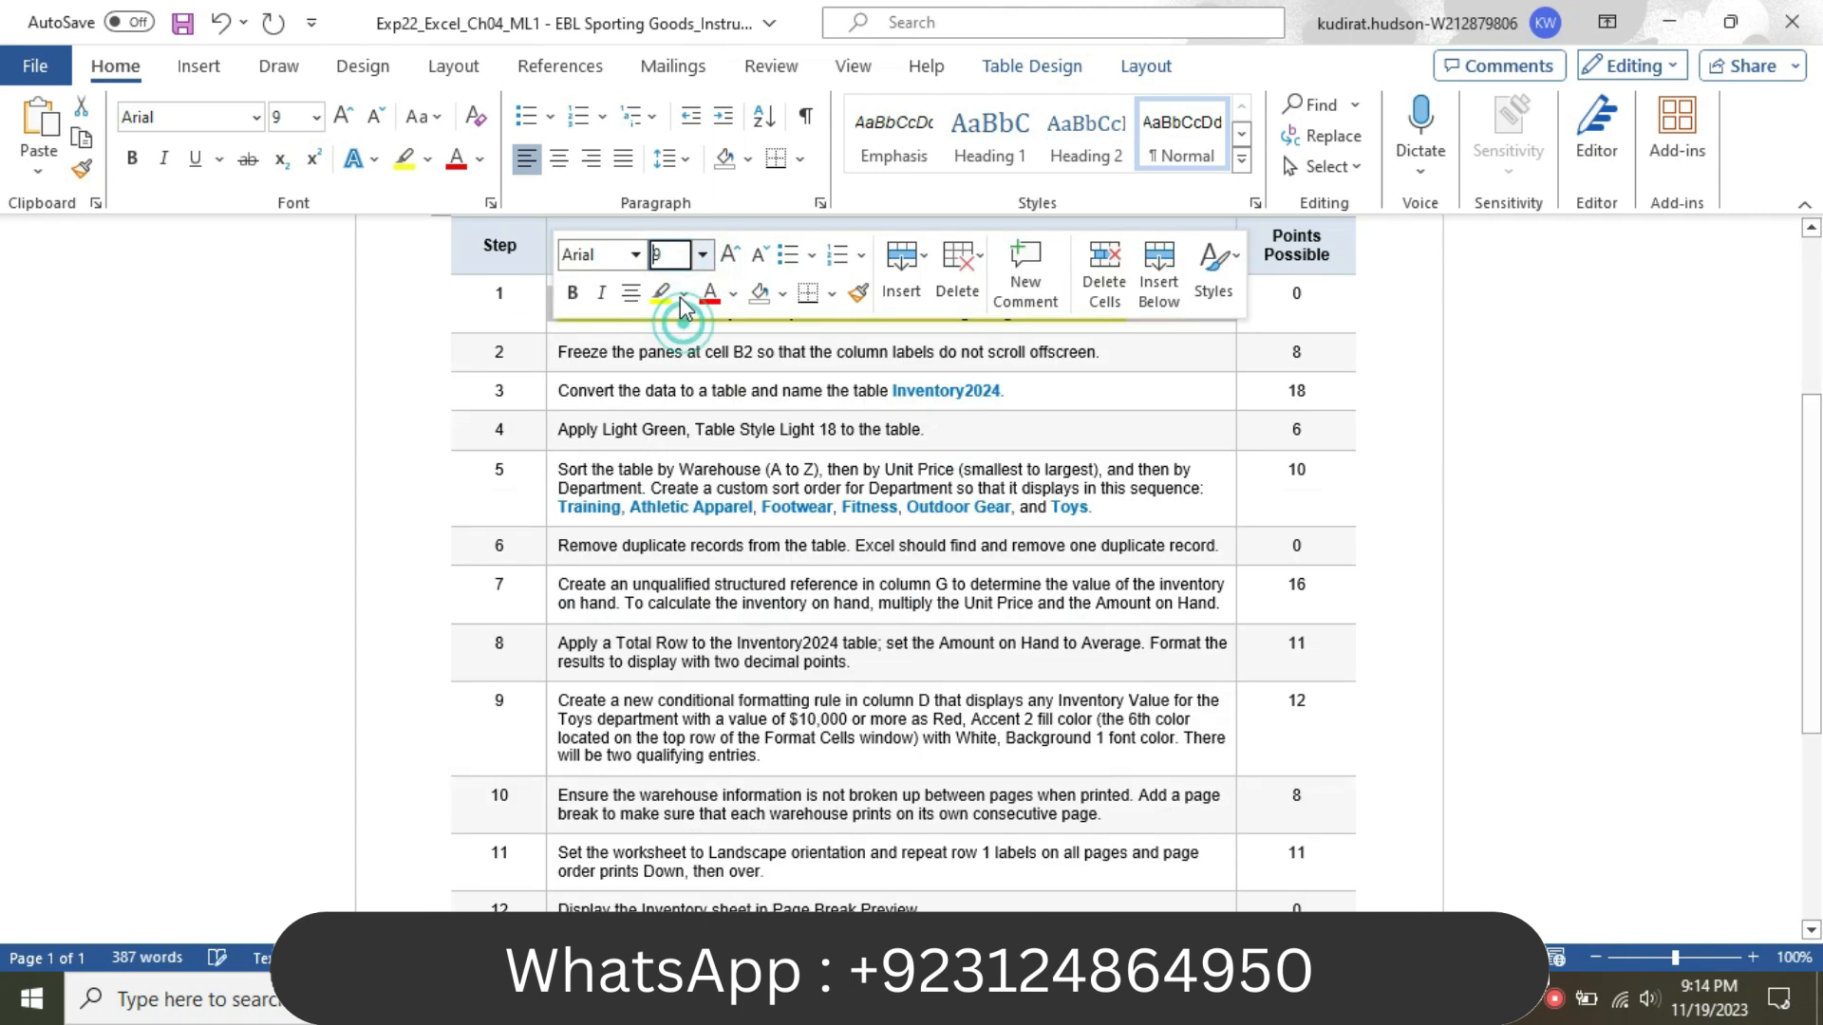
{"action": "left_click", "coordinate": [682, 294]}
{"action": "left_click", "coordinate": [728, 514]}
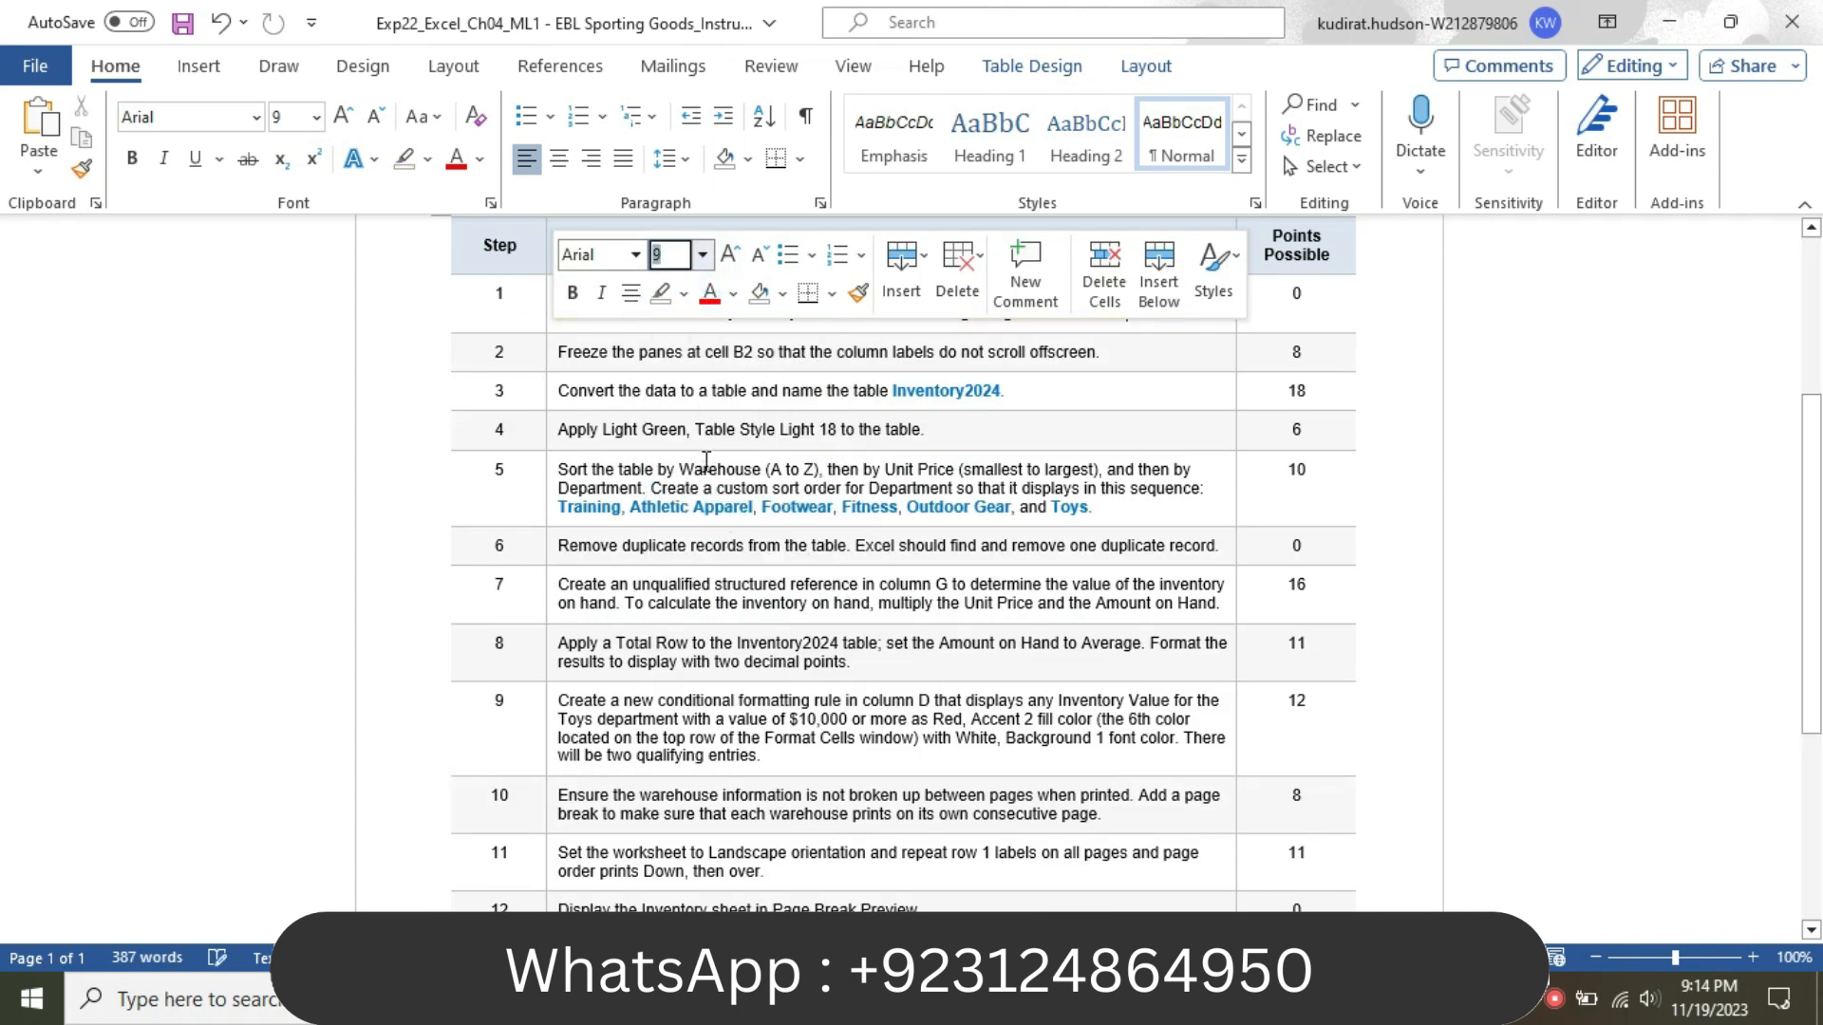
{"action": "left_click", "coordinate": [704, 469]}
- Enlarge the step 2 instruction text to 16 pt, highlight it in yellow, and select its cell reference B2
{"action": "left_click", "coordinate": [546, 357]}
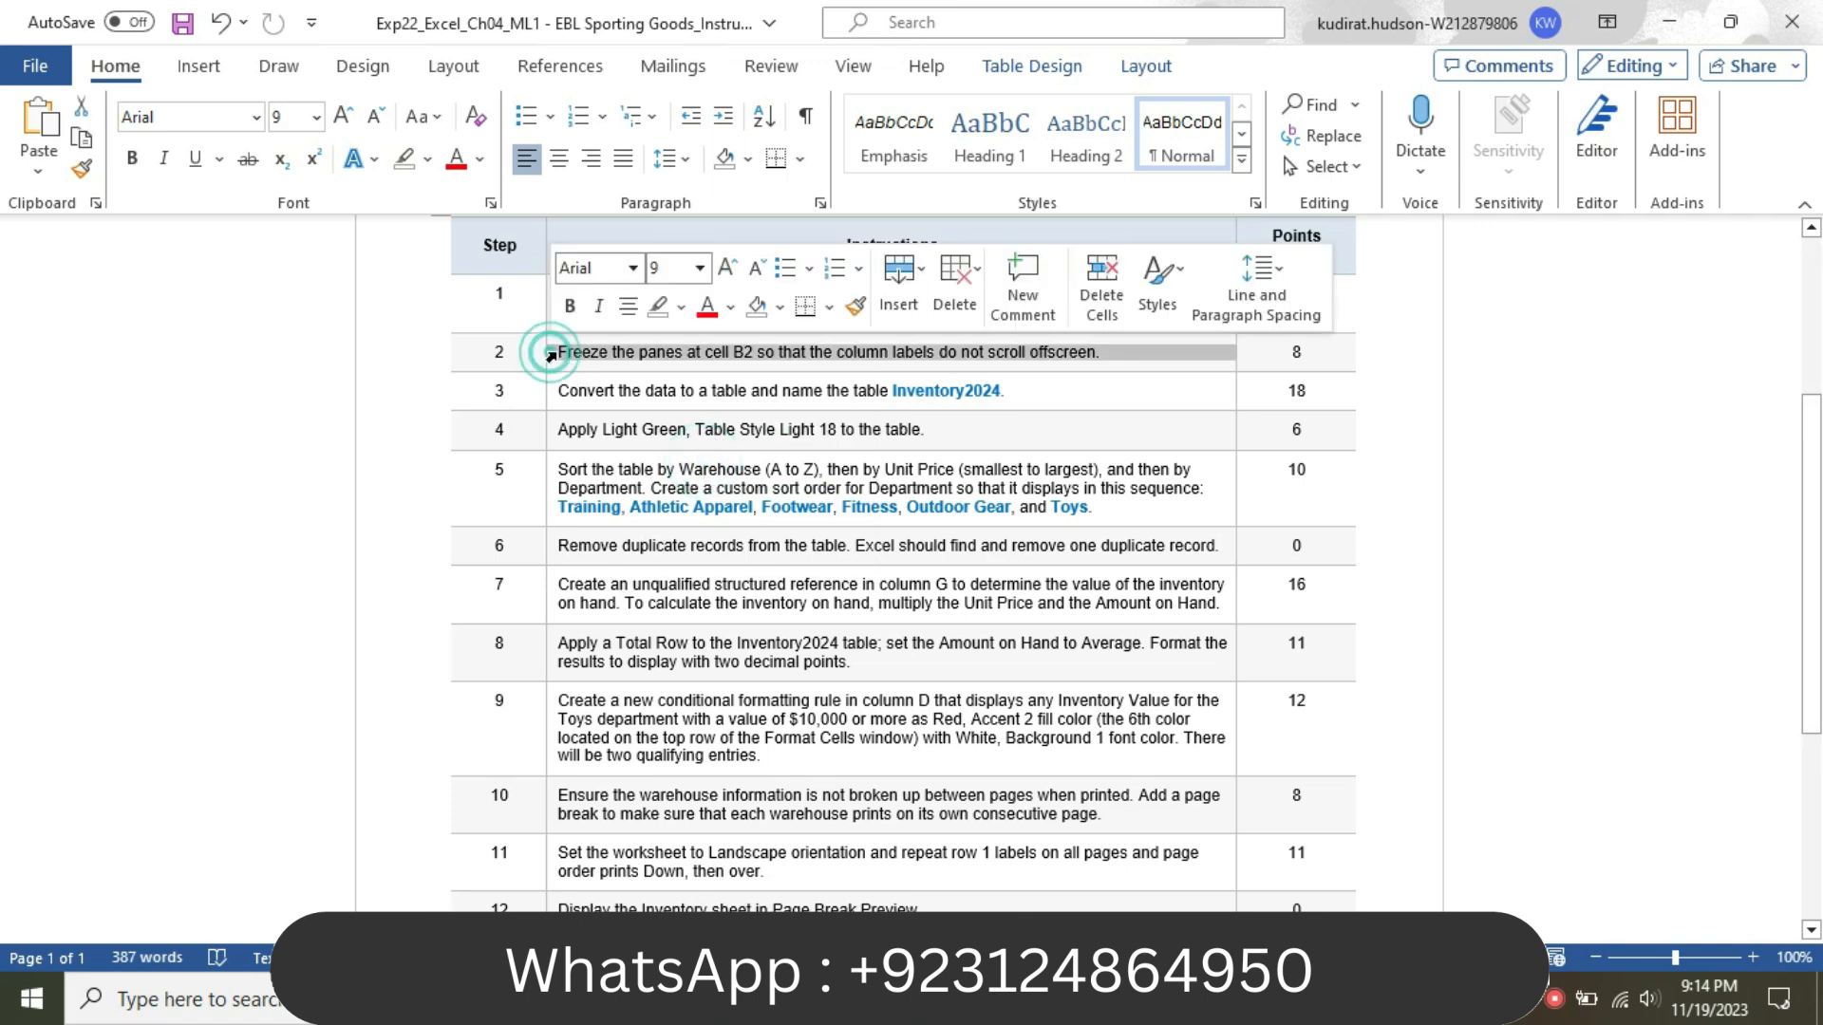
{"action": "left_click", "coordinate": [699, 269]}
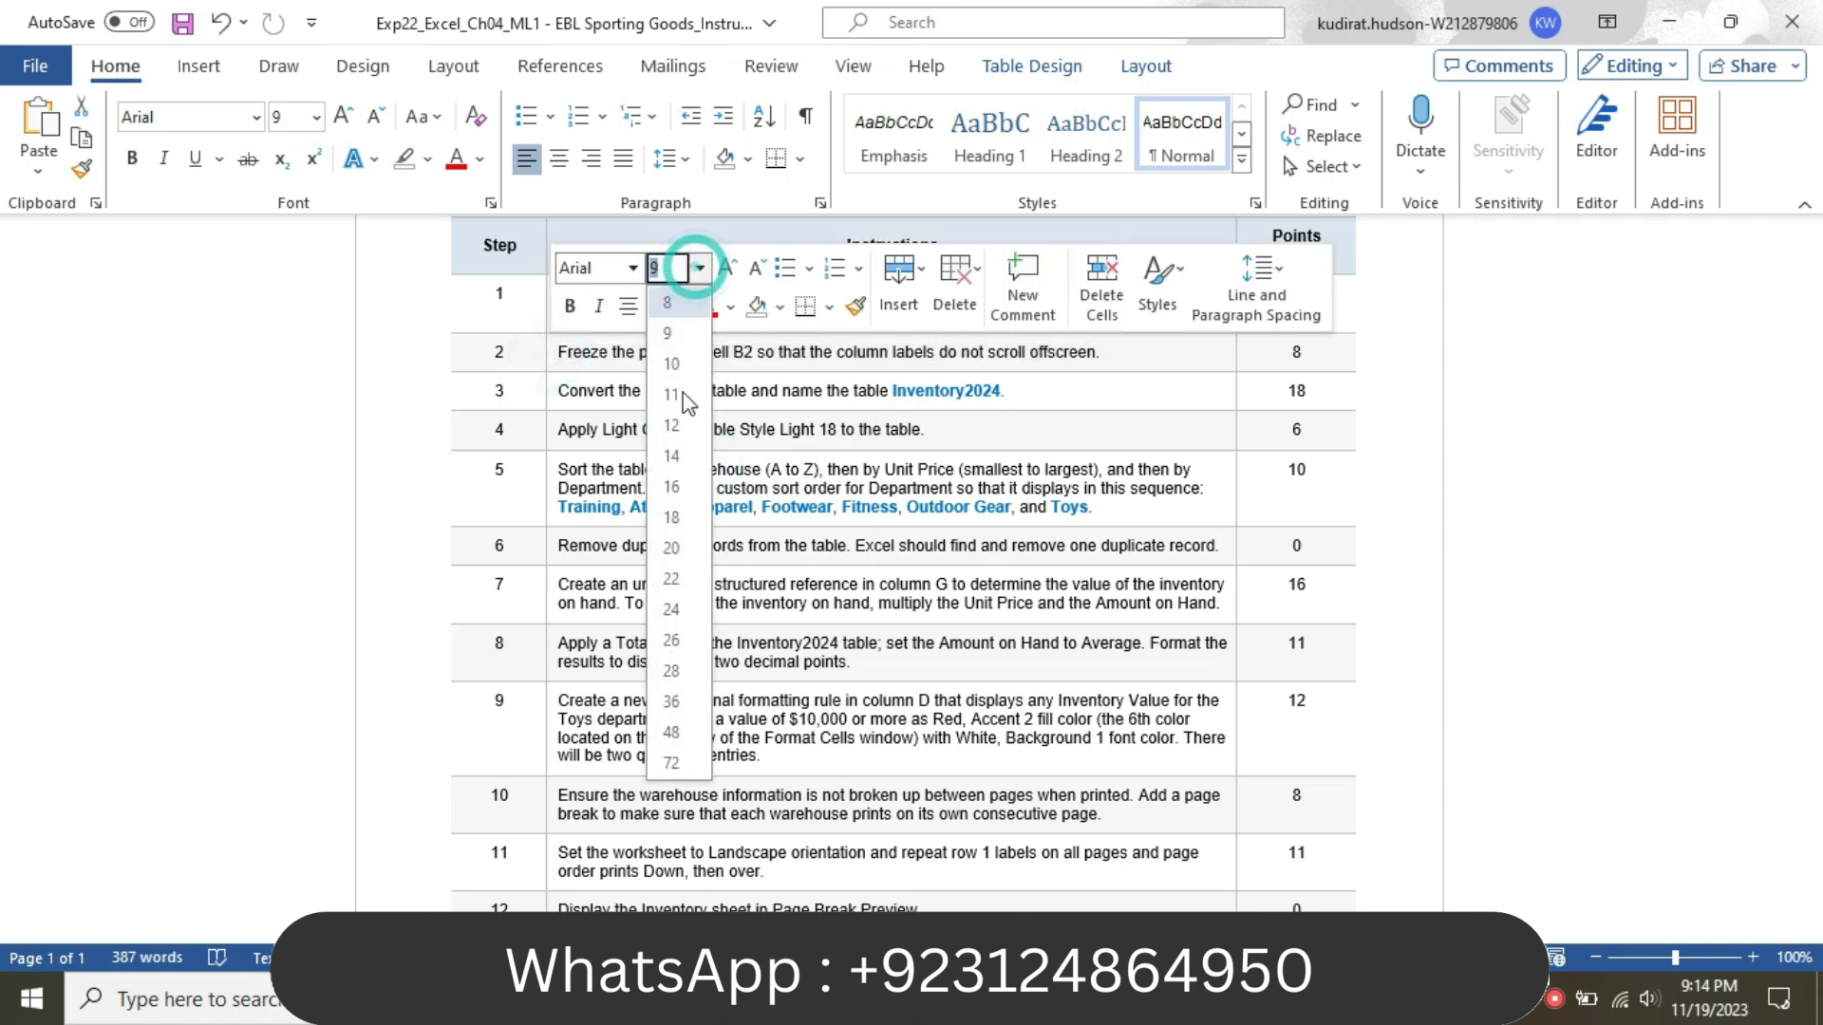
{"action": "left_click", "coordinate": [678, 482]}
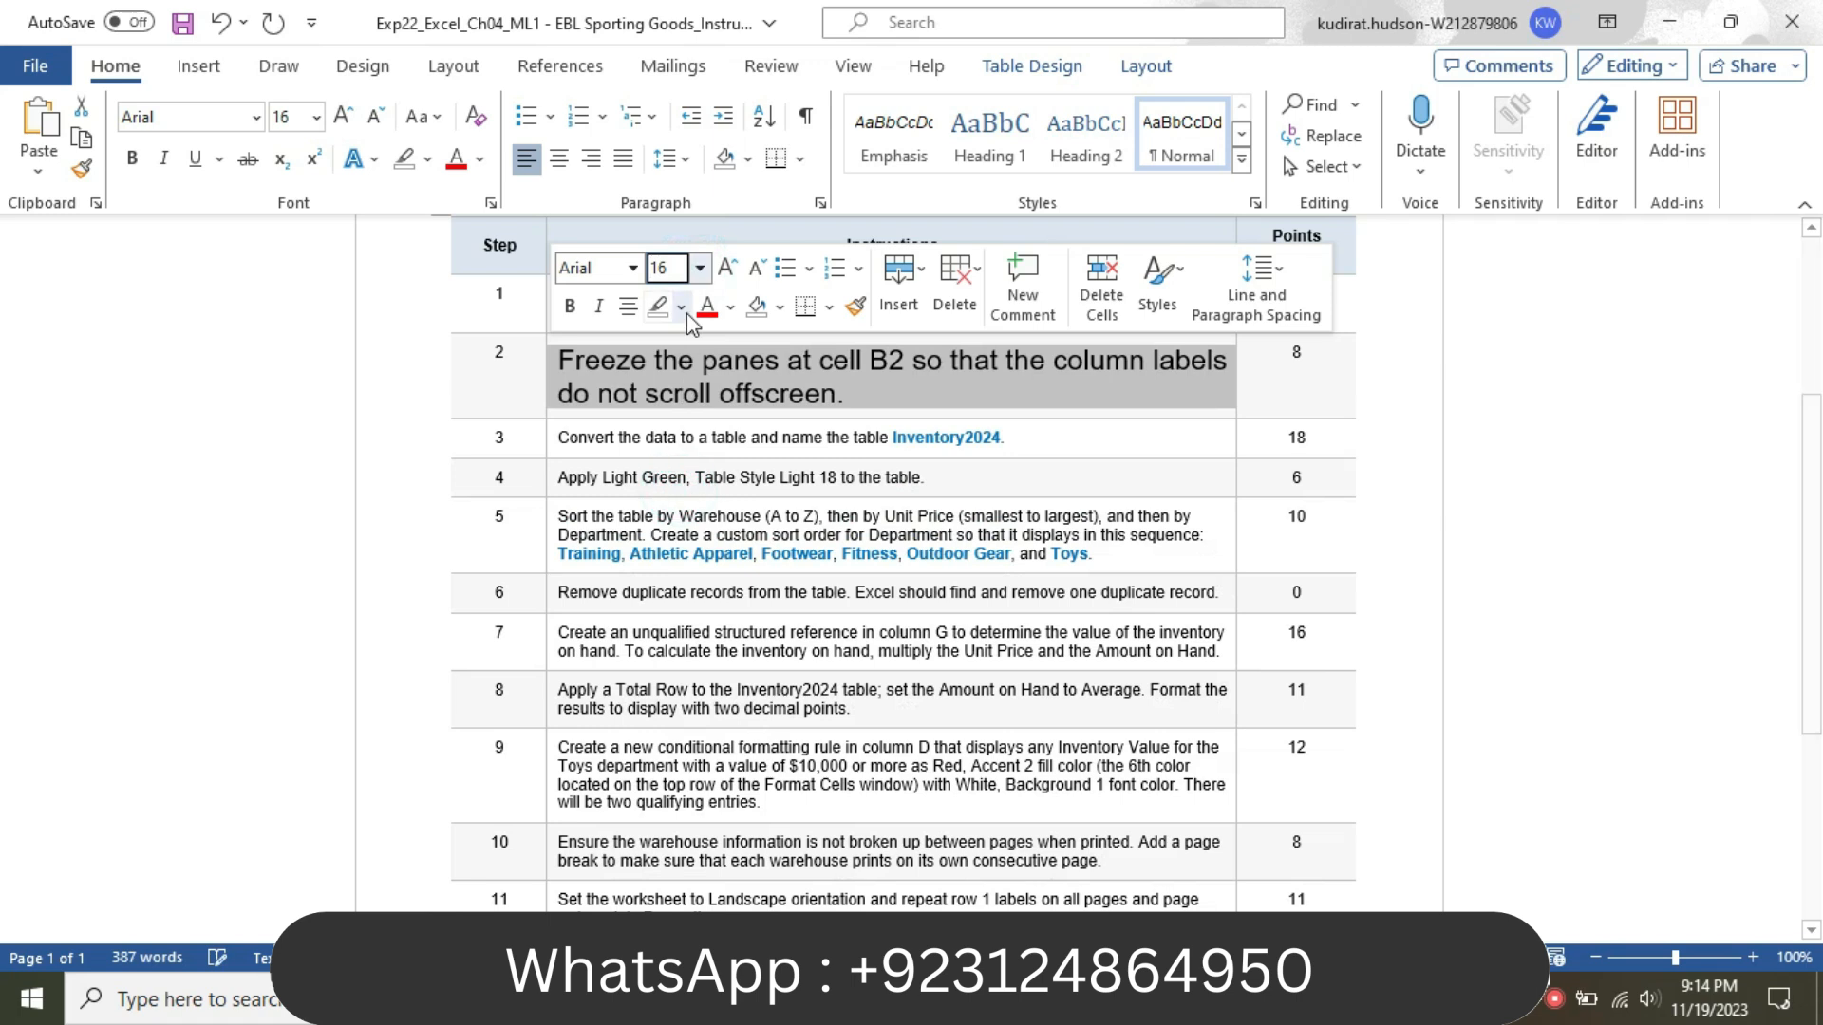
{"action": "left_click", "coordinate": [682, 308]}
{"action": "left_click", "coordinate": [669, 407]}
{"action": "left_click", "coordinate": [577, 366]}
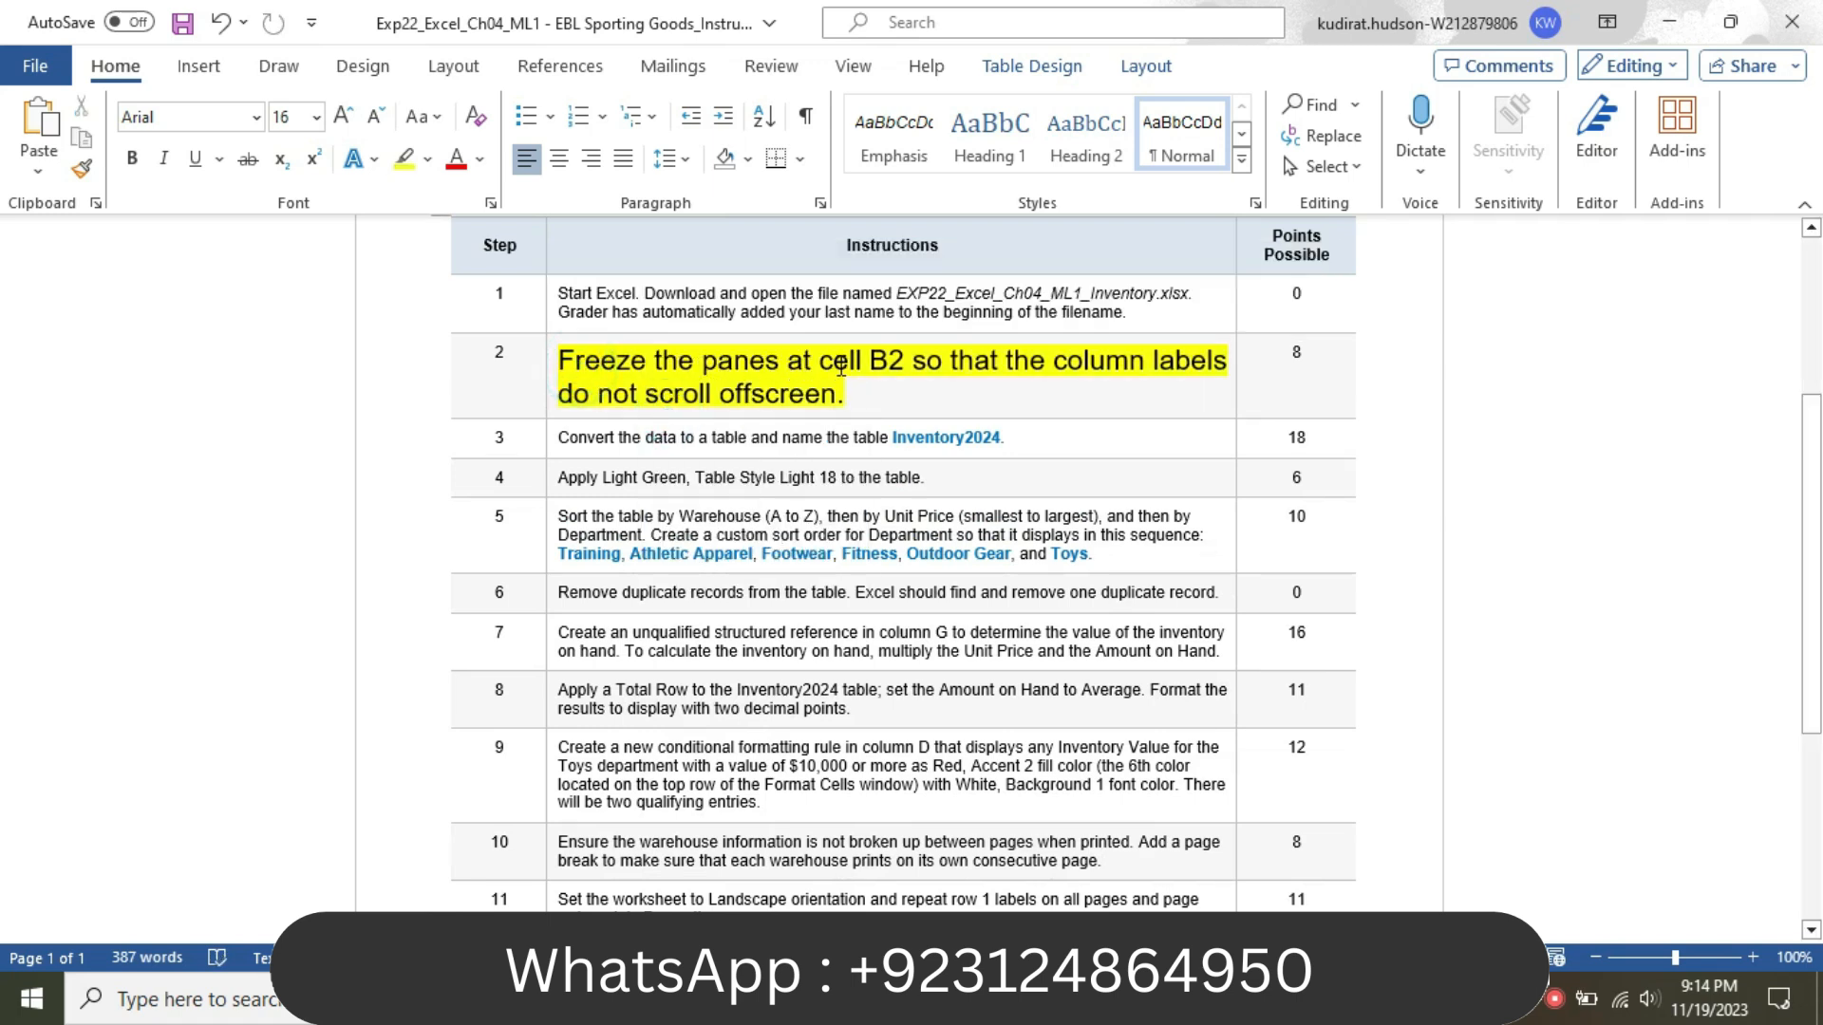
{"action": "left_click_drag", "start_coordinate": [871, 361], "coordinate": [908, 361]}
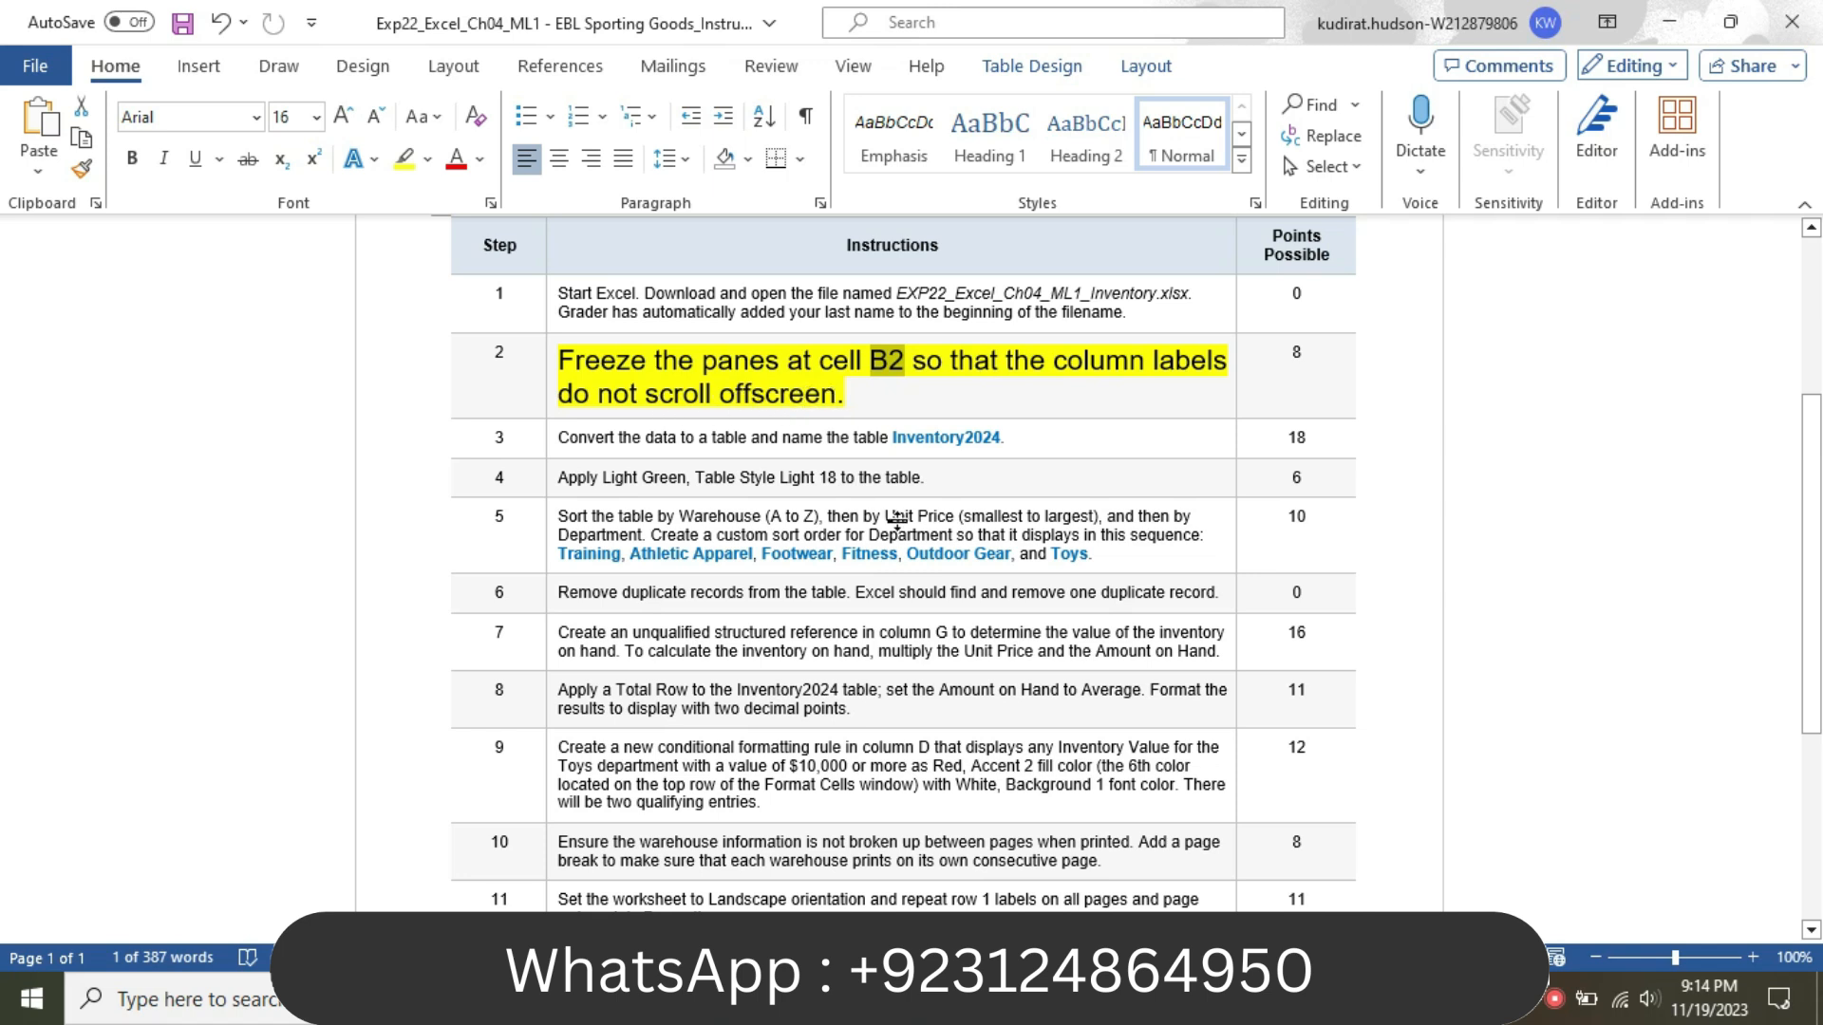
- Switch to the inventory workbook in Excel and freeze the panes at cell B2 of the Inventory sheet
{"action": "mouse_move", "coordinate": [1070, 999]}
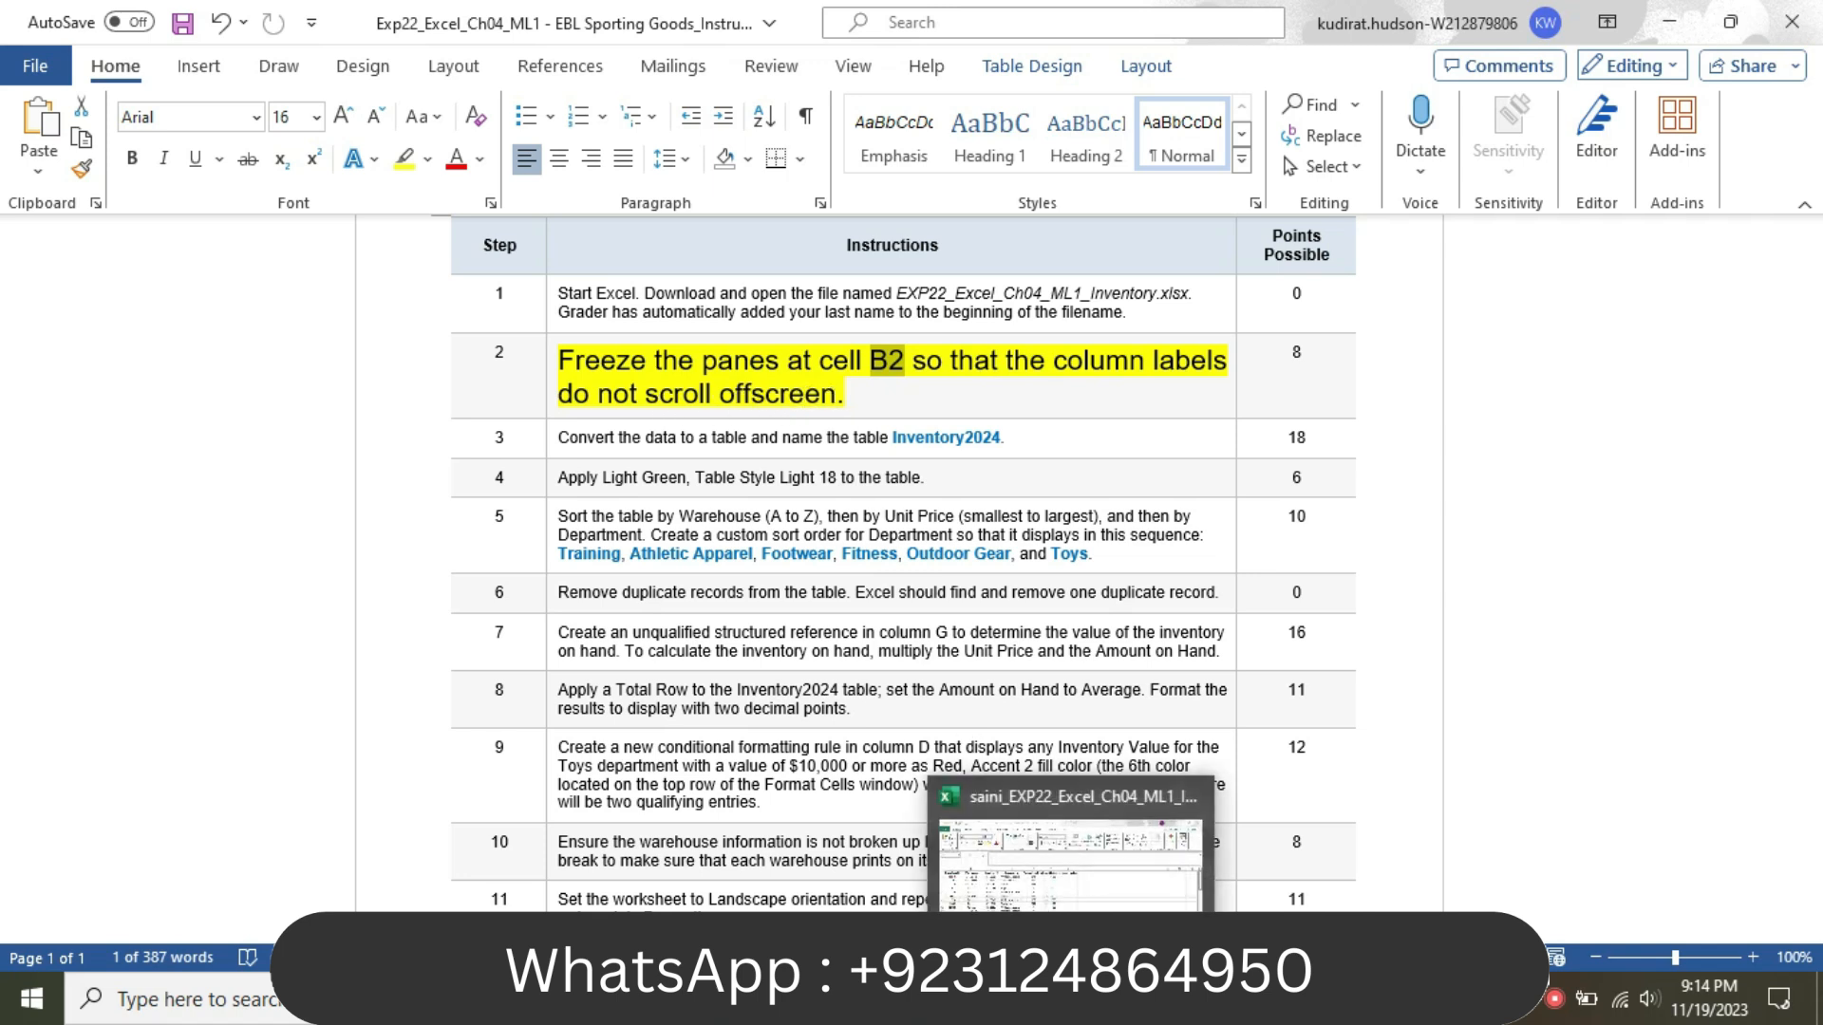
{"action": "left_click", "coordinate": [1070, 859]}
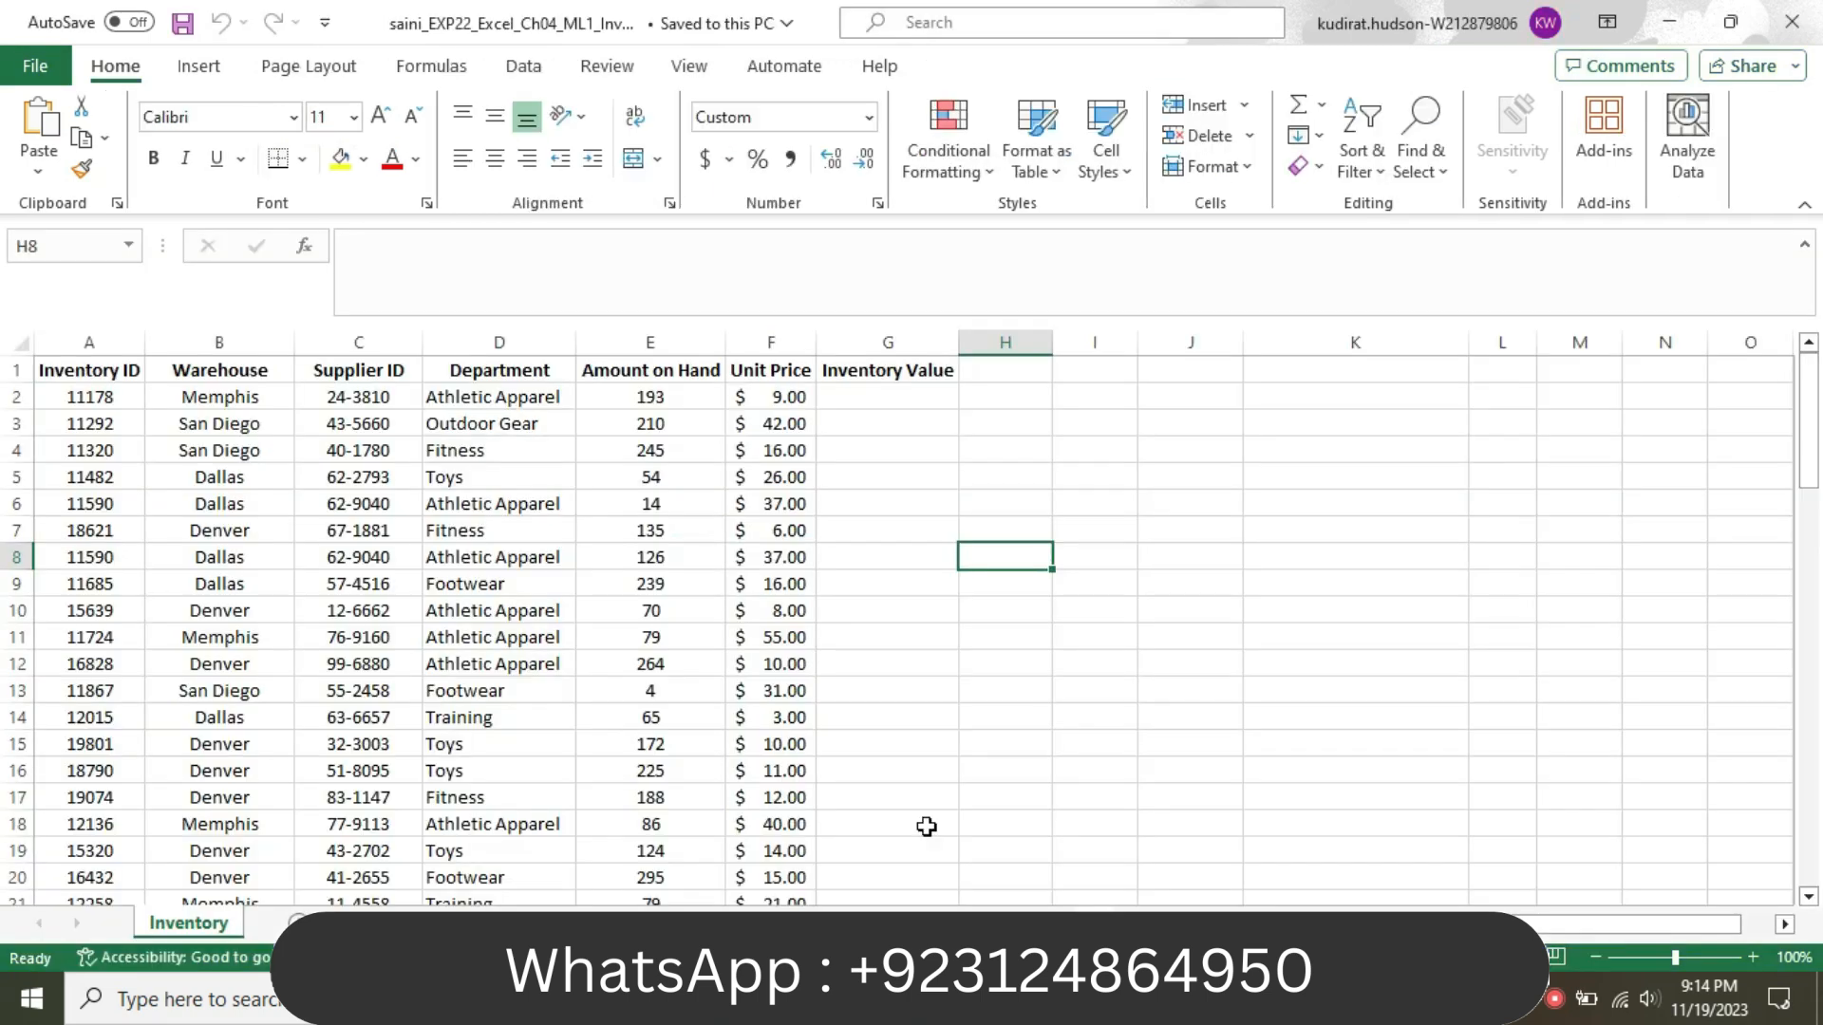
{"action": "left_click", "coordinate": [220, 389]}
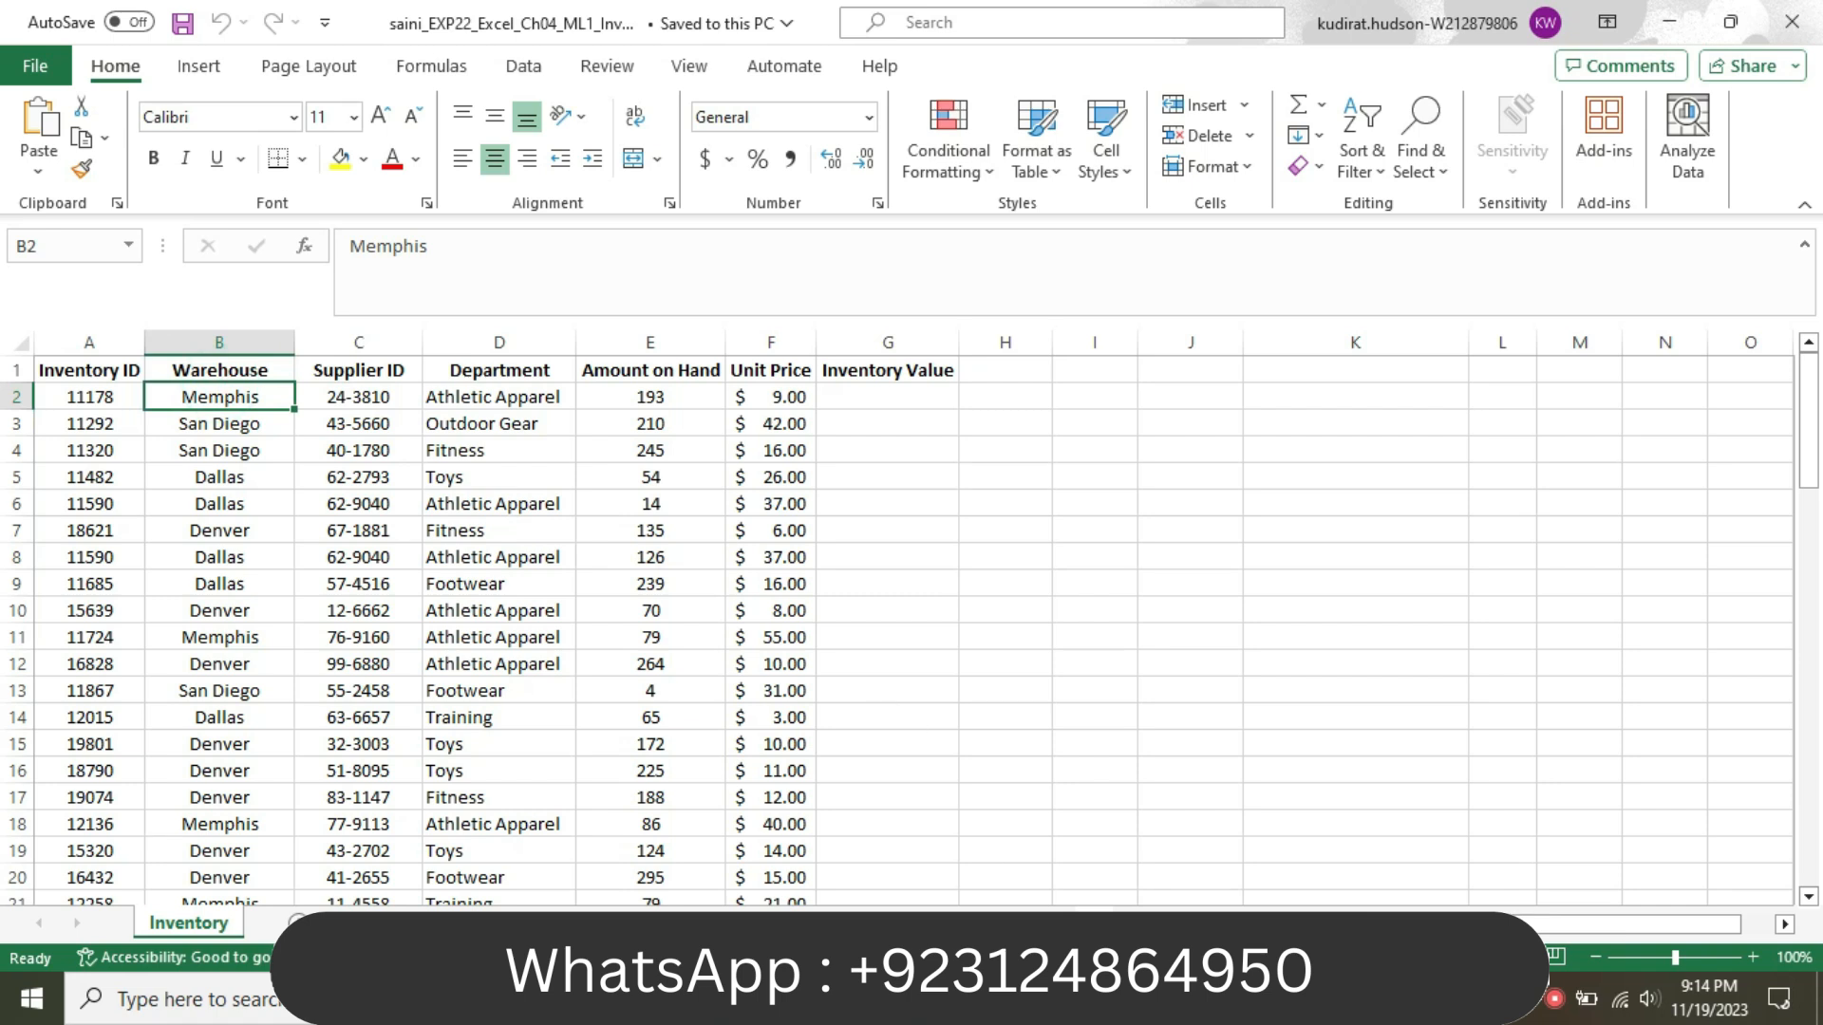
{"action": "key", "text": "alt+Tab"}
{"action": "key", "text": "alt+Tab"}
{"action": "left_click", "coordinate": [689, 66]}
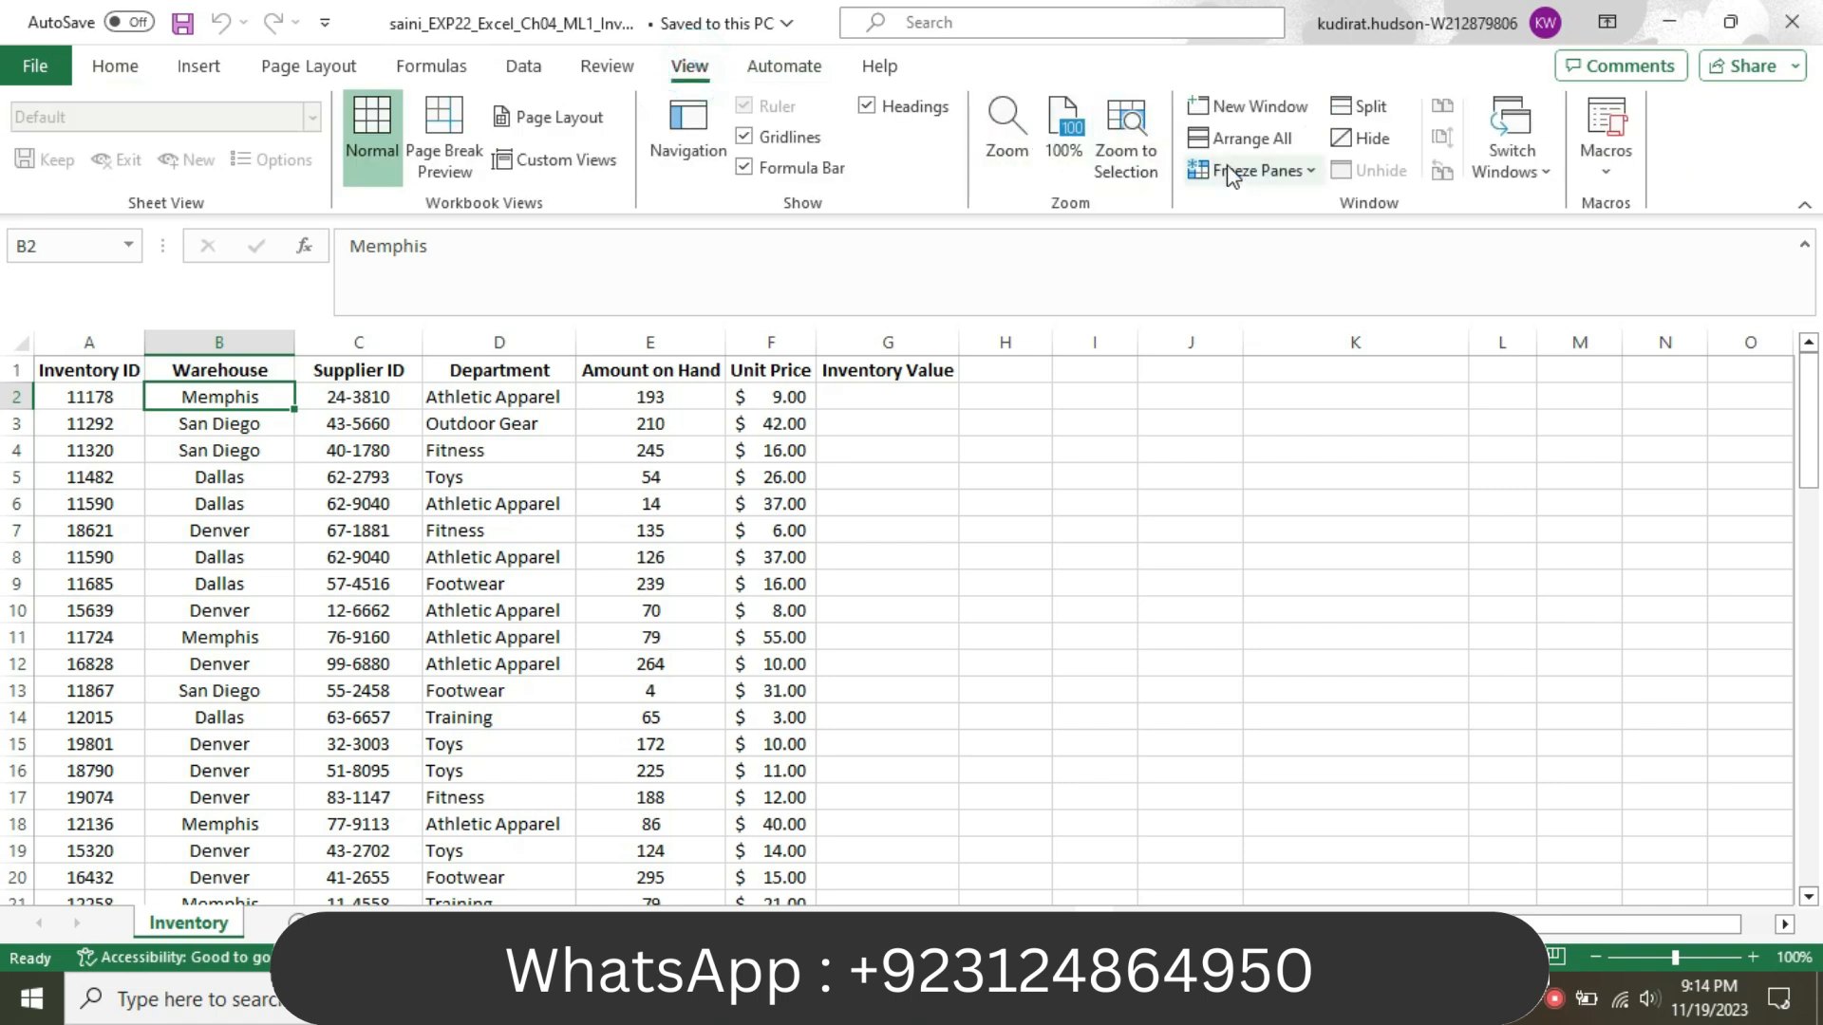
{"action": "left_click", "coordinate": [1251, 169]}
{"action": "left_click", "coordinate": [1286, 219]}
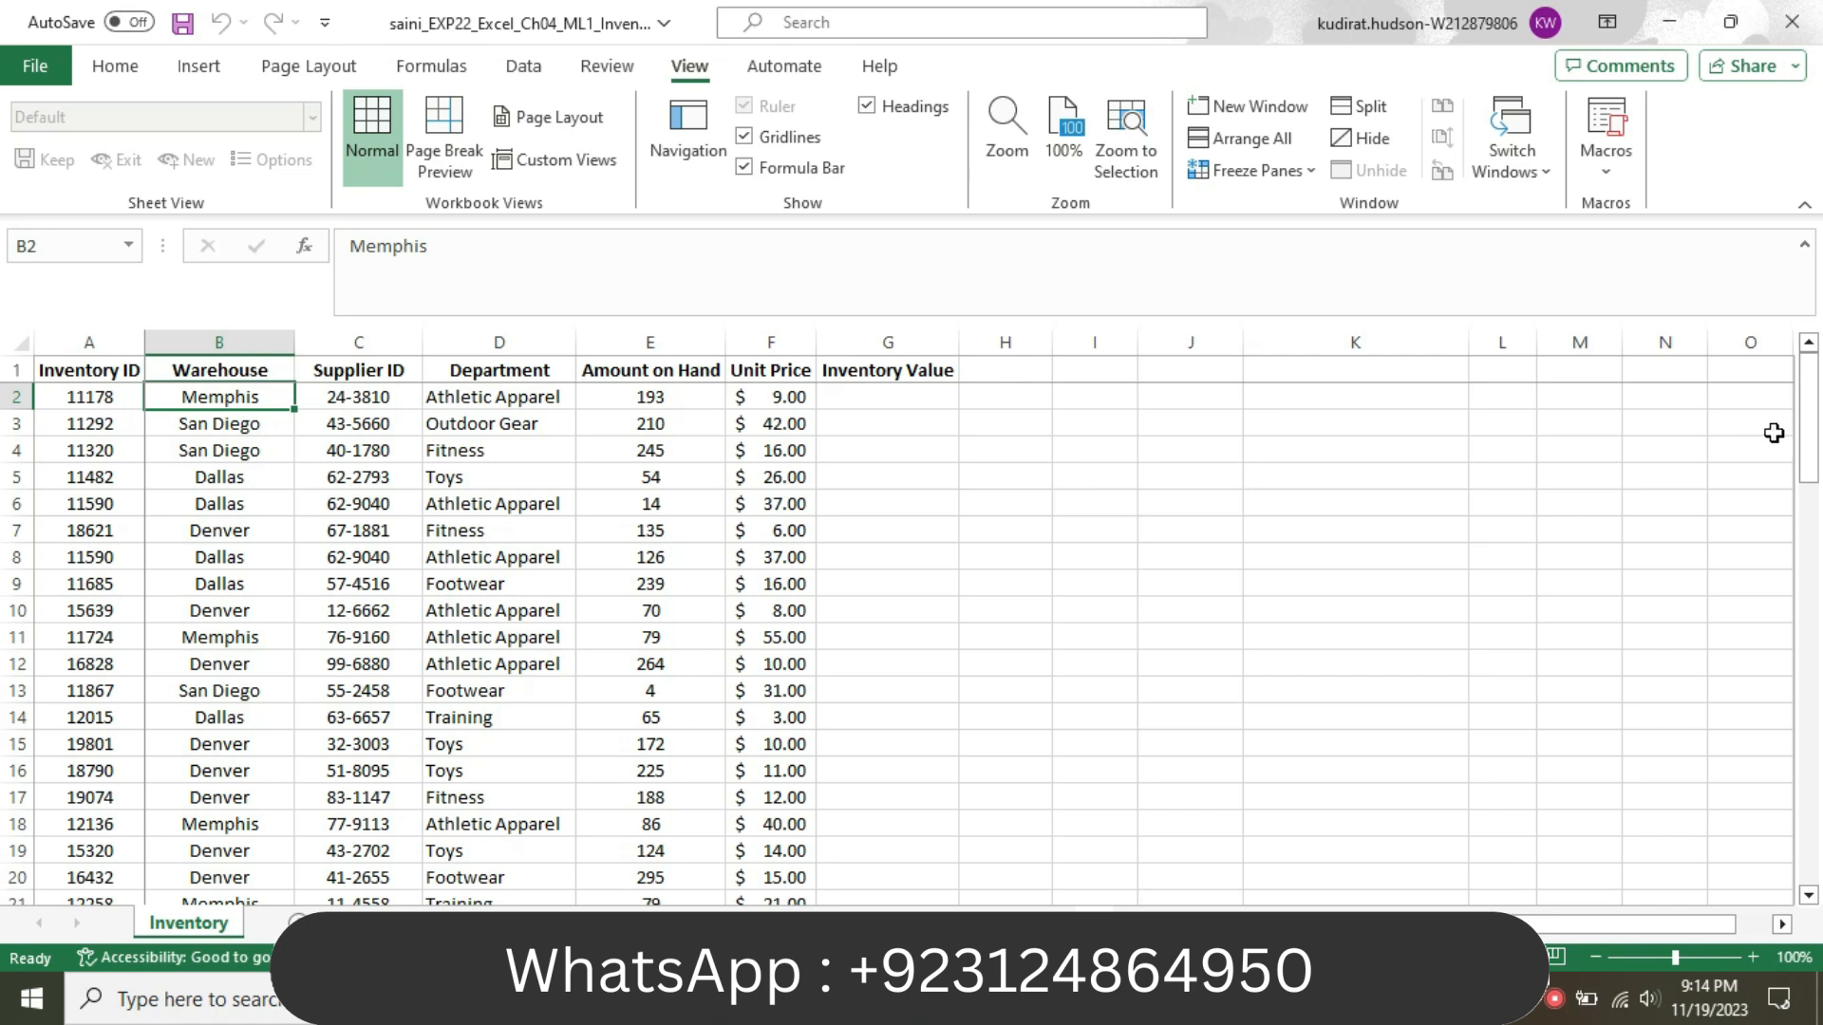
{"action": "left_click_drag", "start_coordinate": [1818, 429], "coordinate": [1811, 429]}
{"action": "left_click", "coordinate": [1044, 559]}
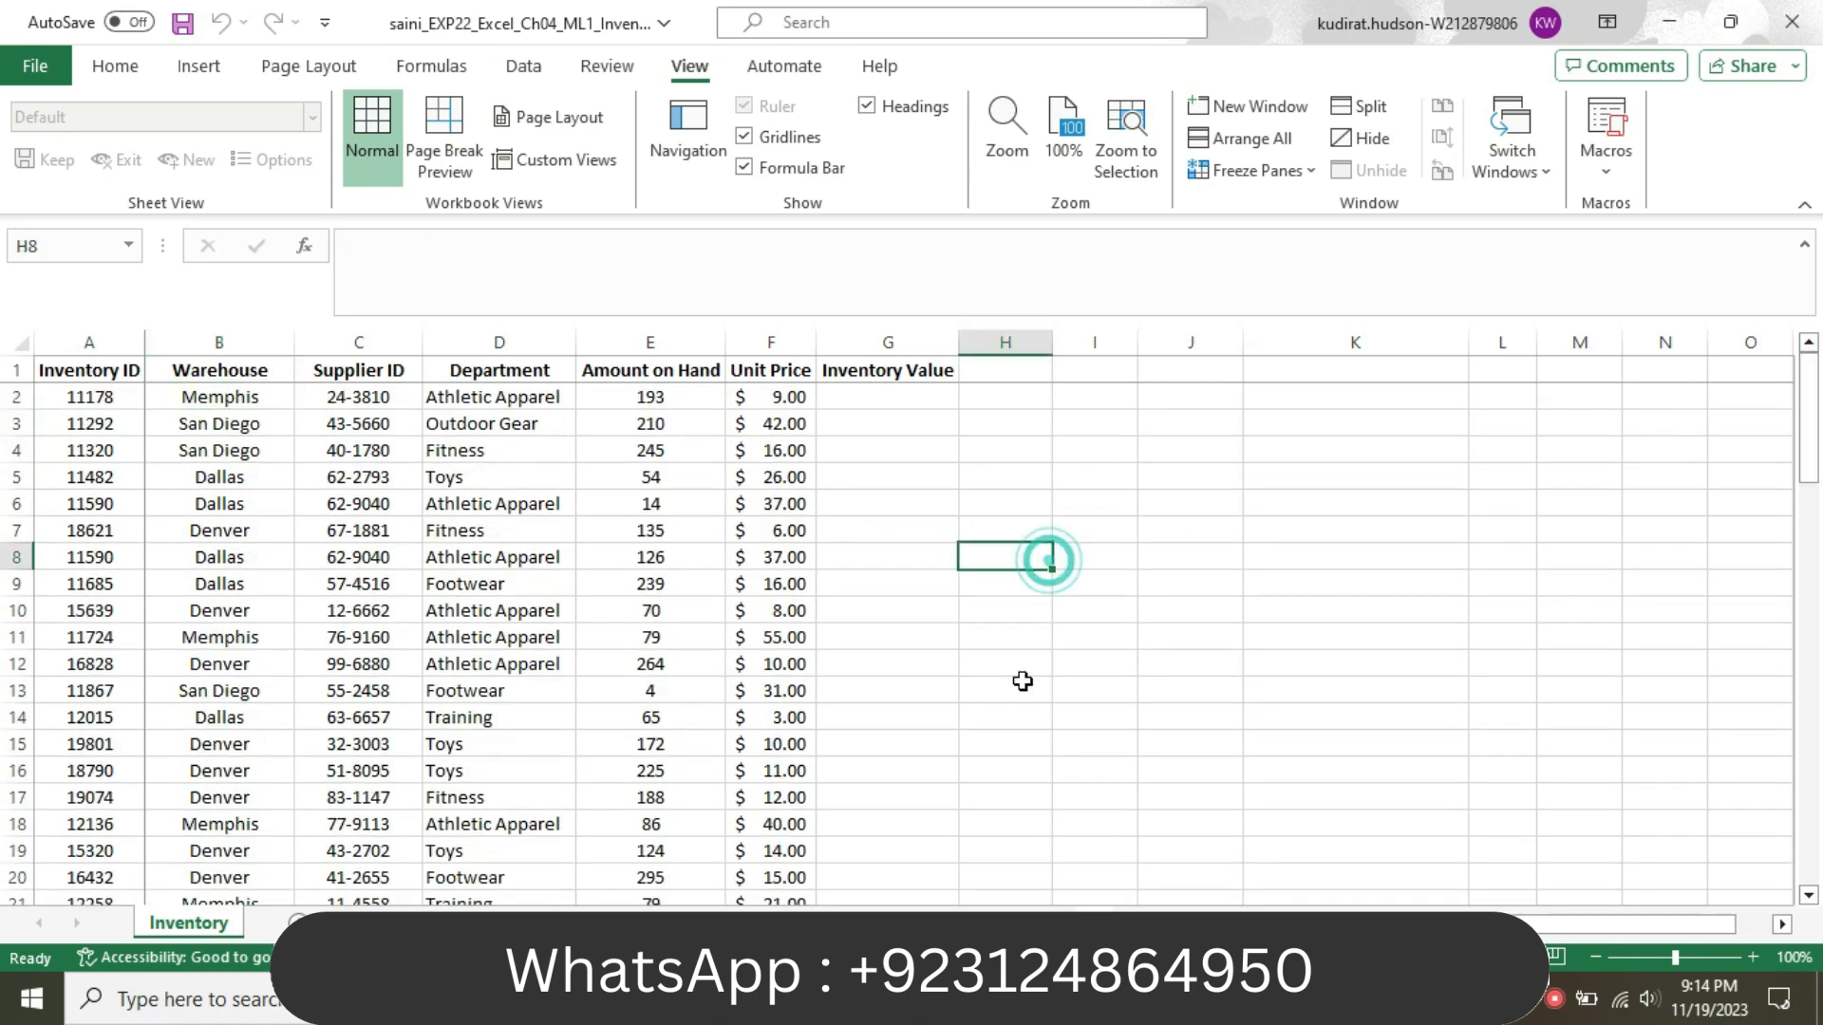
- Return to the instructions in Word, reset the step 2 text to 9 pt and remove its highlighting
{"action": "key", "text": "alt+Tab"}
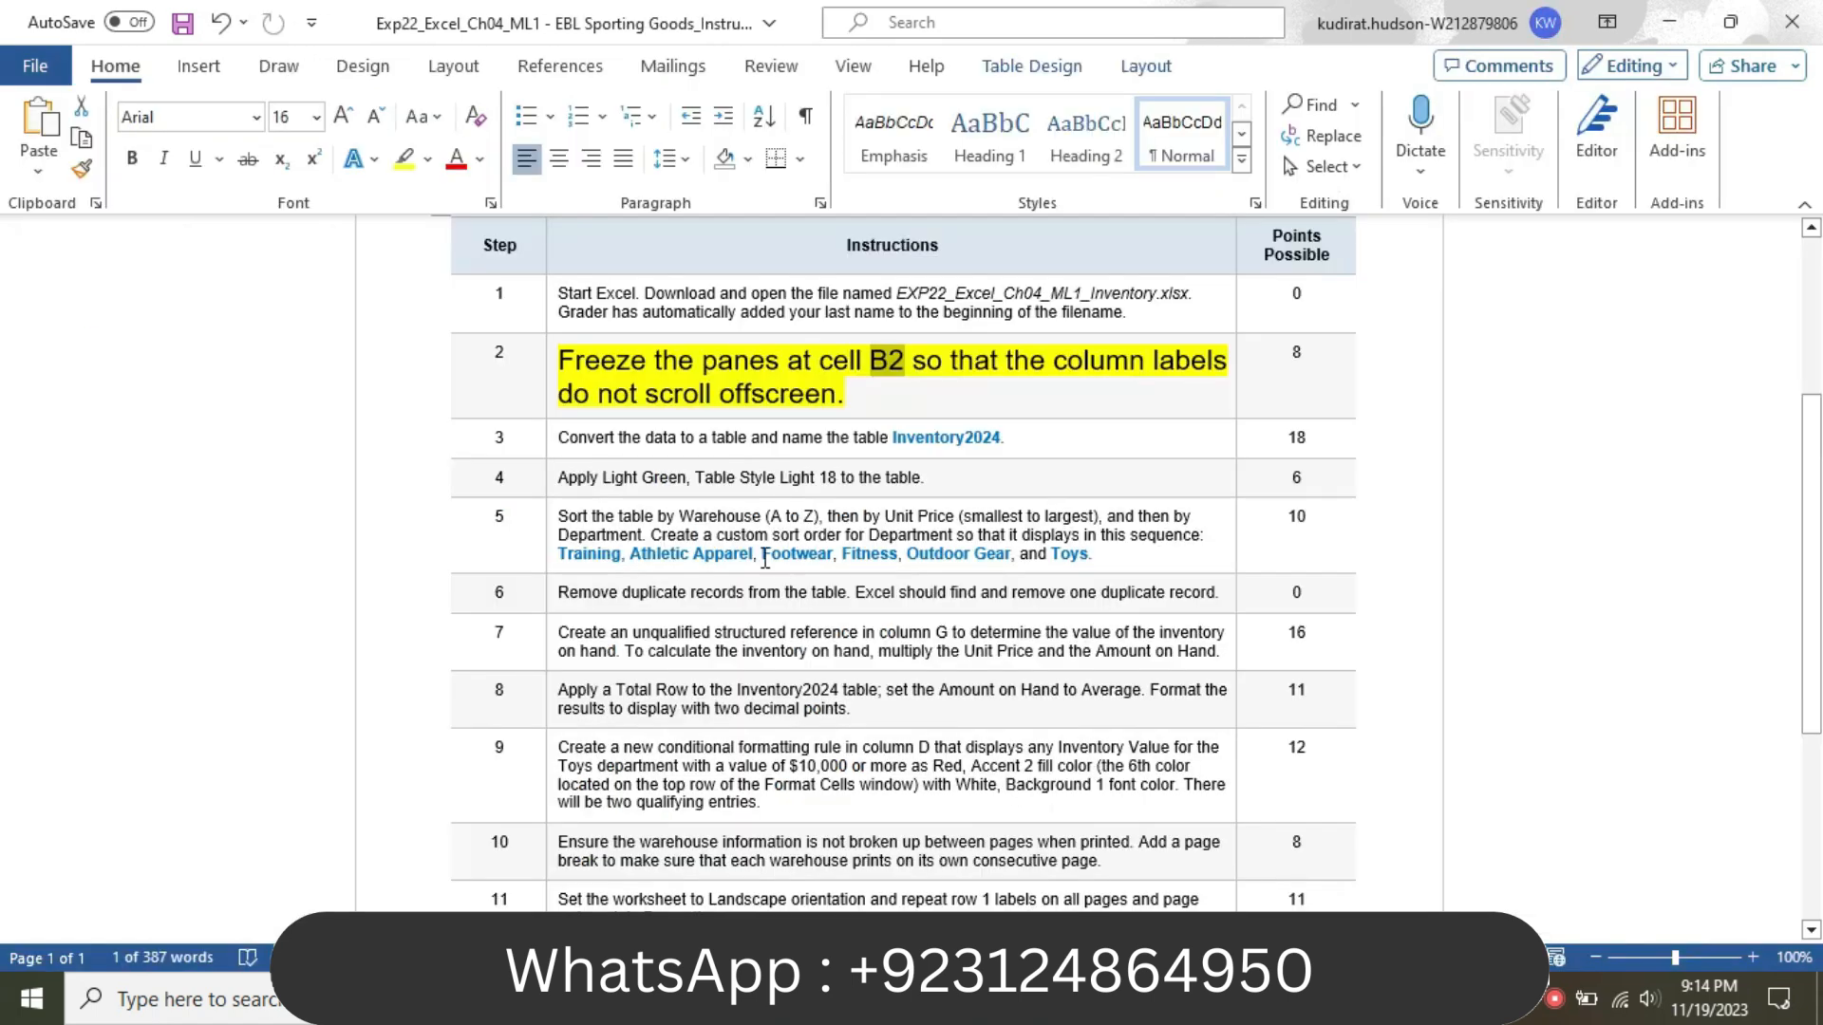
{"action": "left_click", "coordinate": [544, 383]}
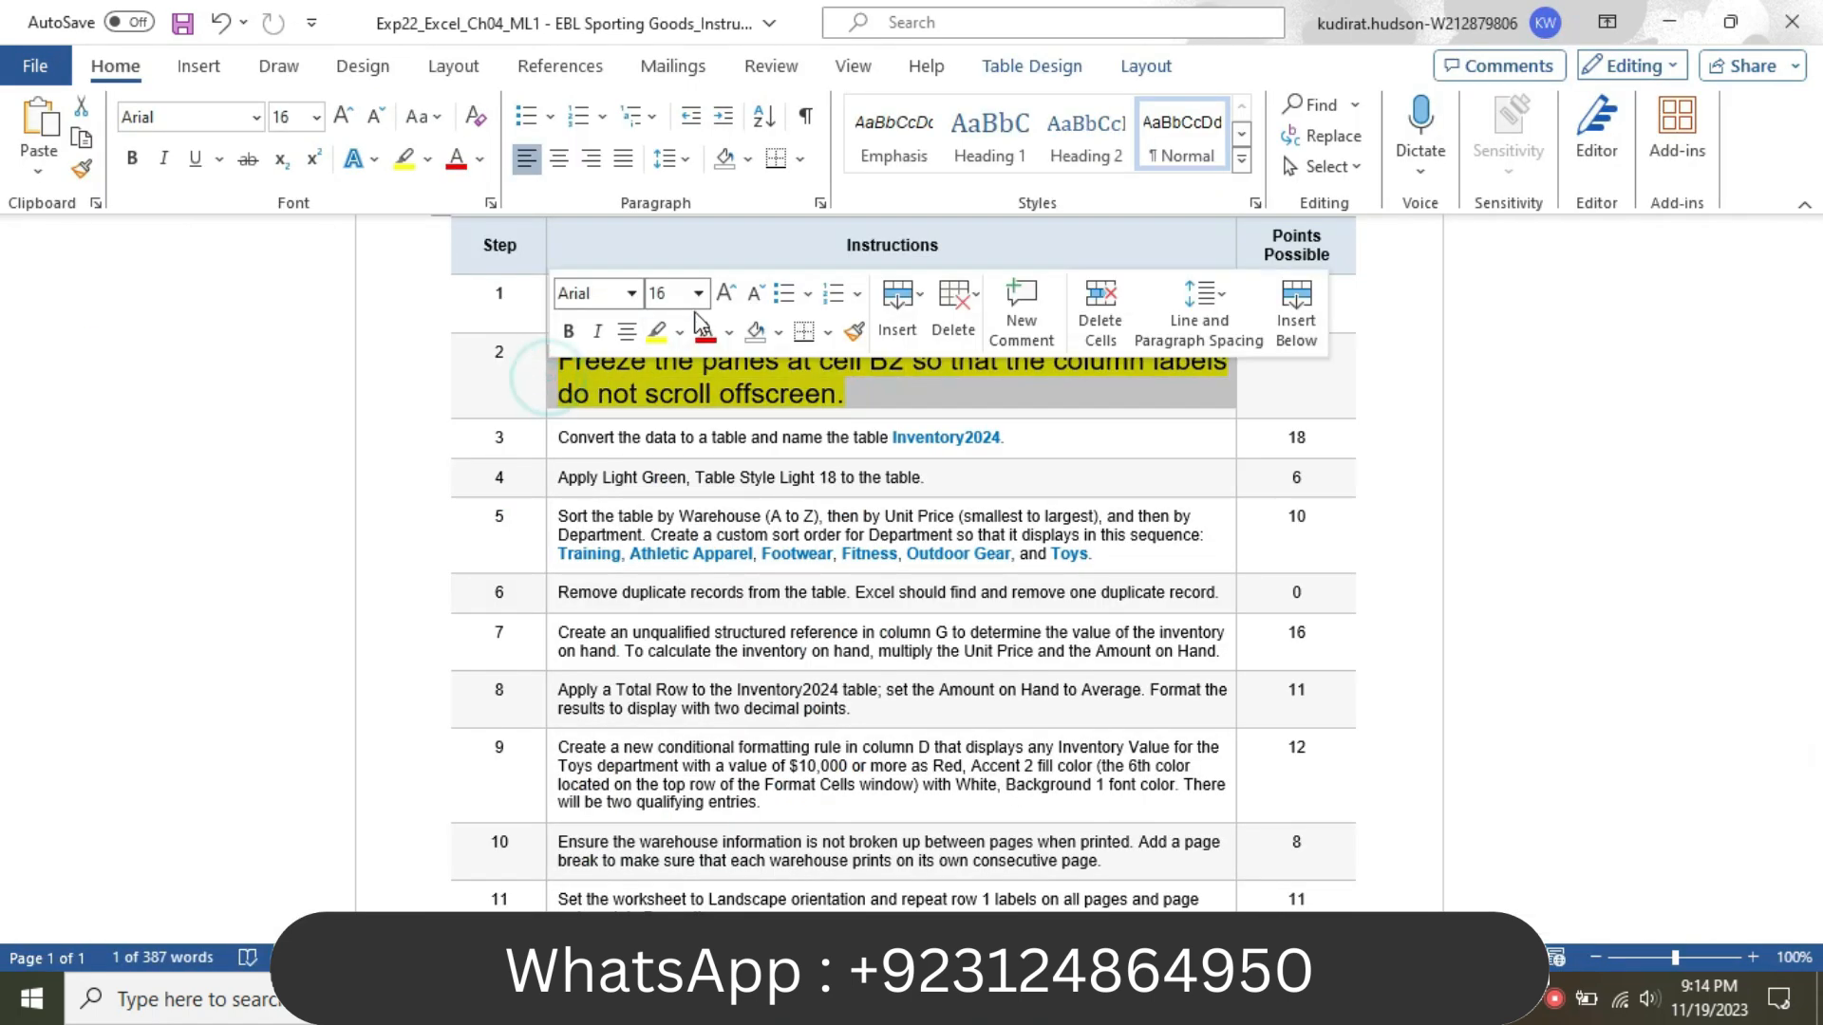
{"action": "left_click", "coordinate": [697, 293]}
{"action": "left_click", "coordinate": [695, 358]}
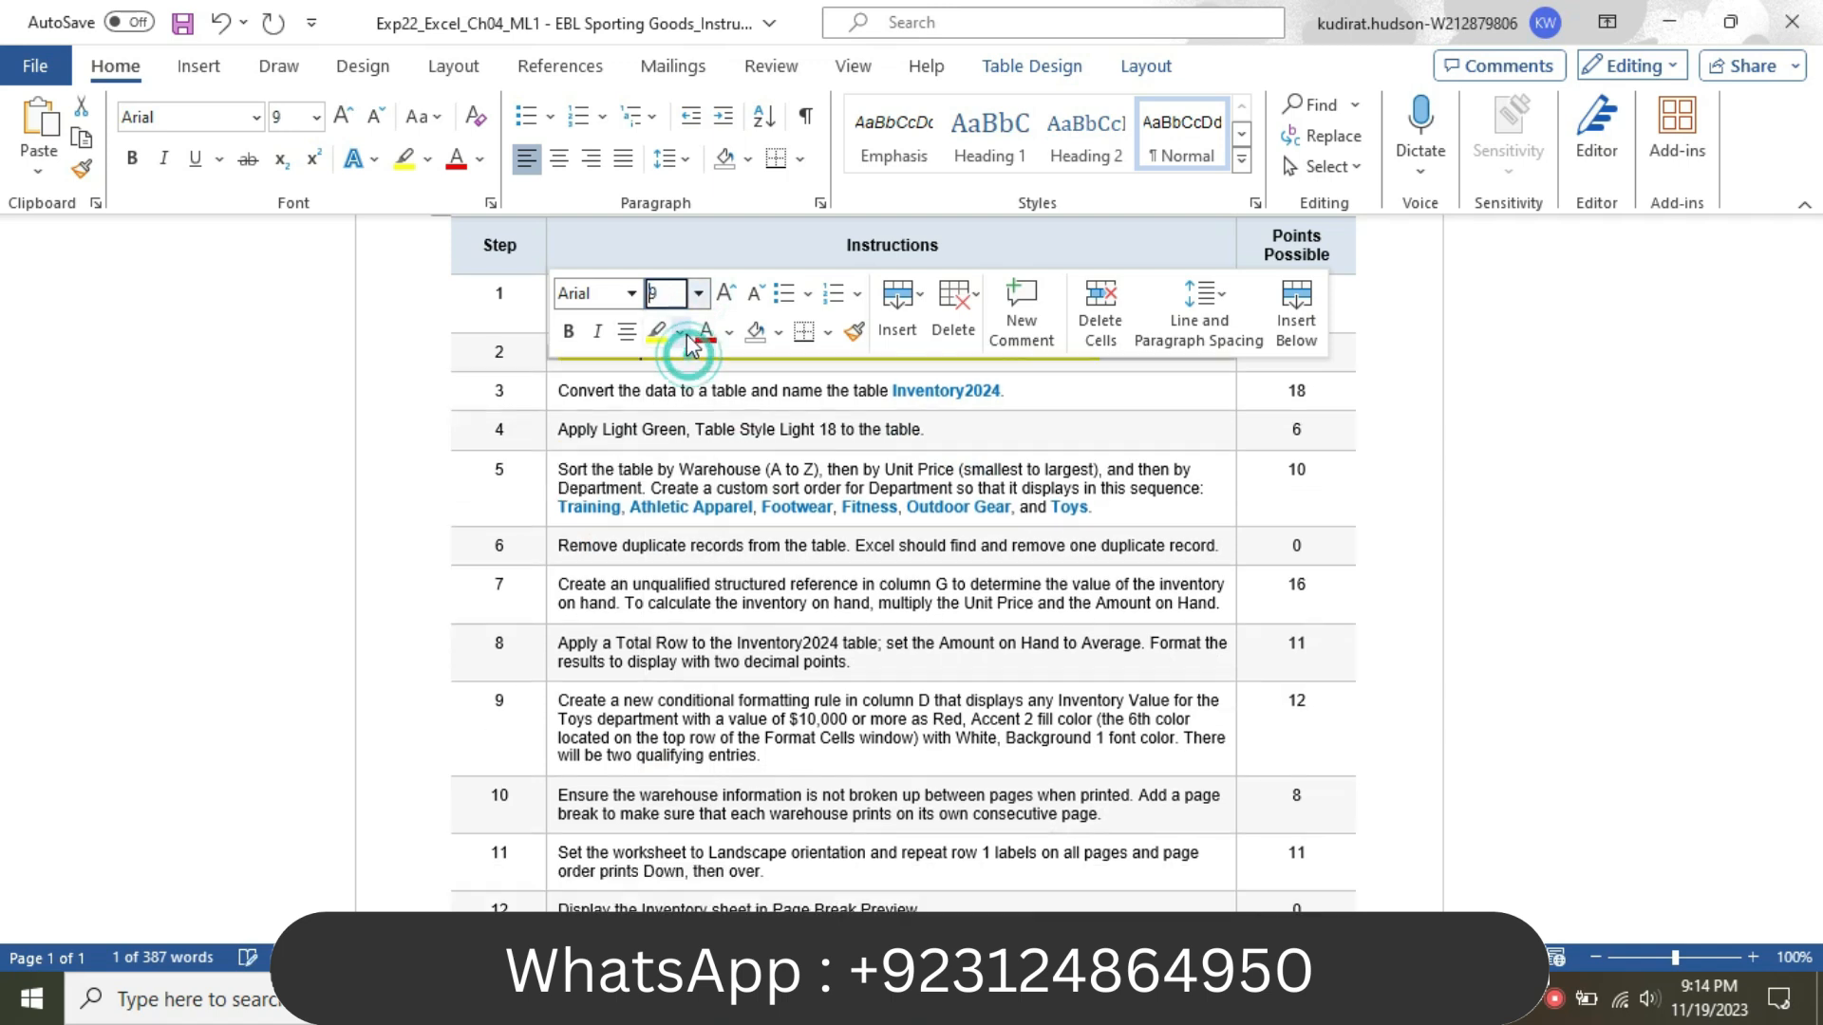
{"action": "left_click", "coordinate": [680, 332]}
{"action": "left_click", "coordinate": [721, 552]}
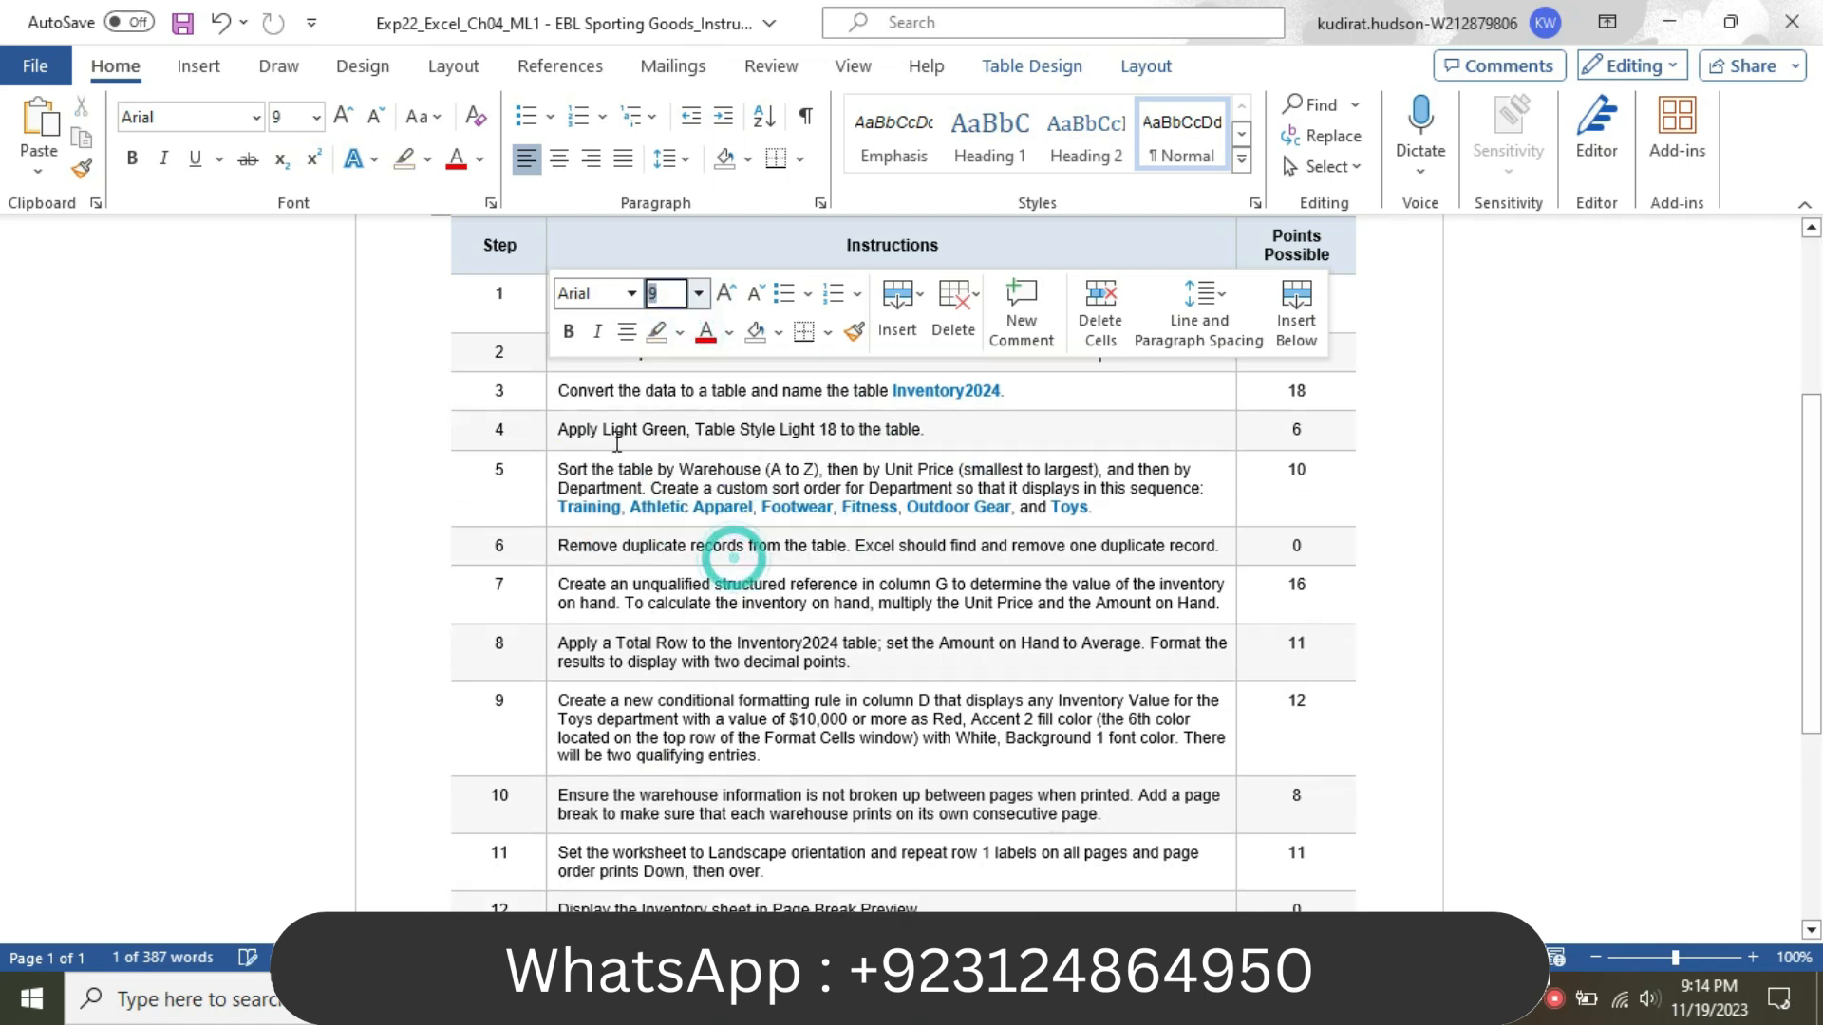
{"action": "left_click", "coordinate": [610, 430]}
- Enlarge the step 3 instruction text to 16 pt and highlight it in yellow
{"action": "left_click", "coordinate": [546, 397]}
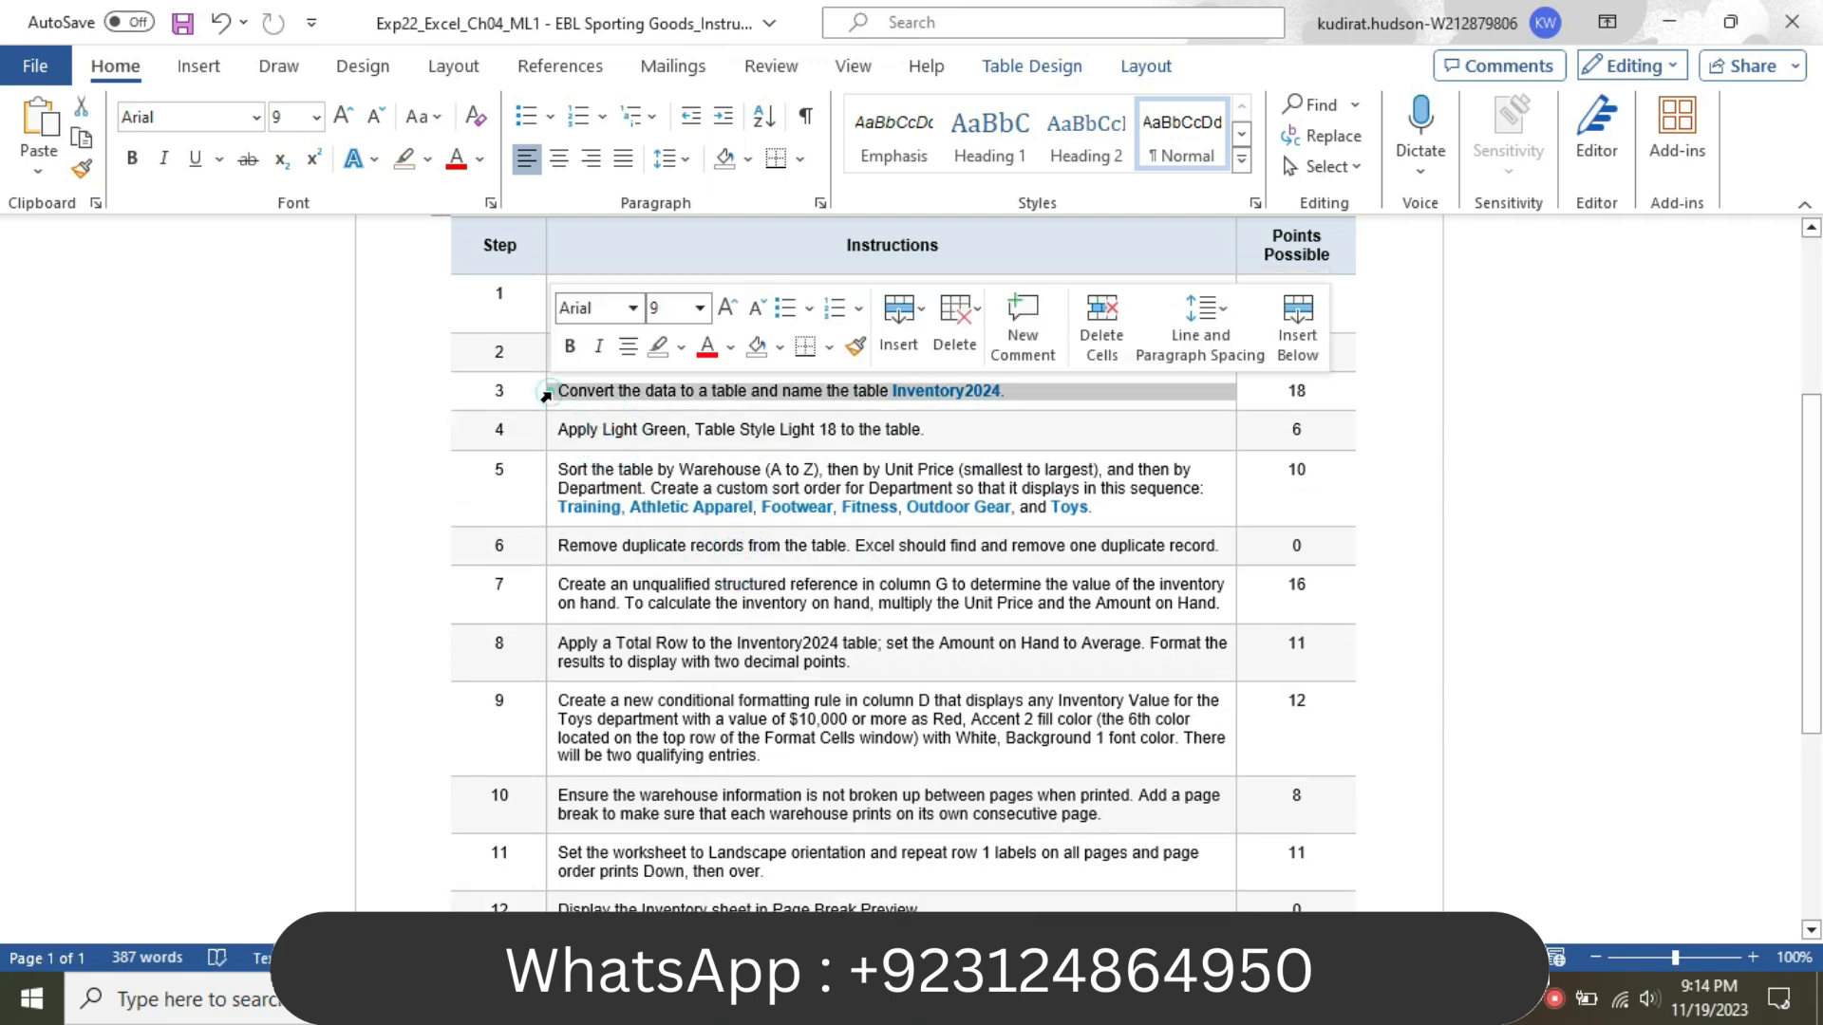
{"action": "left_click", "coordinate": [699, 306]}
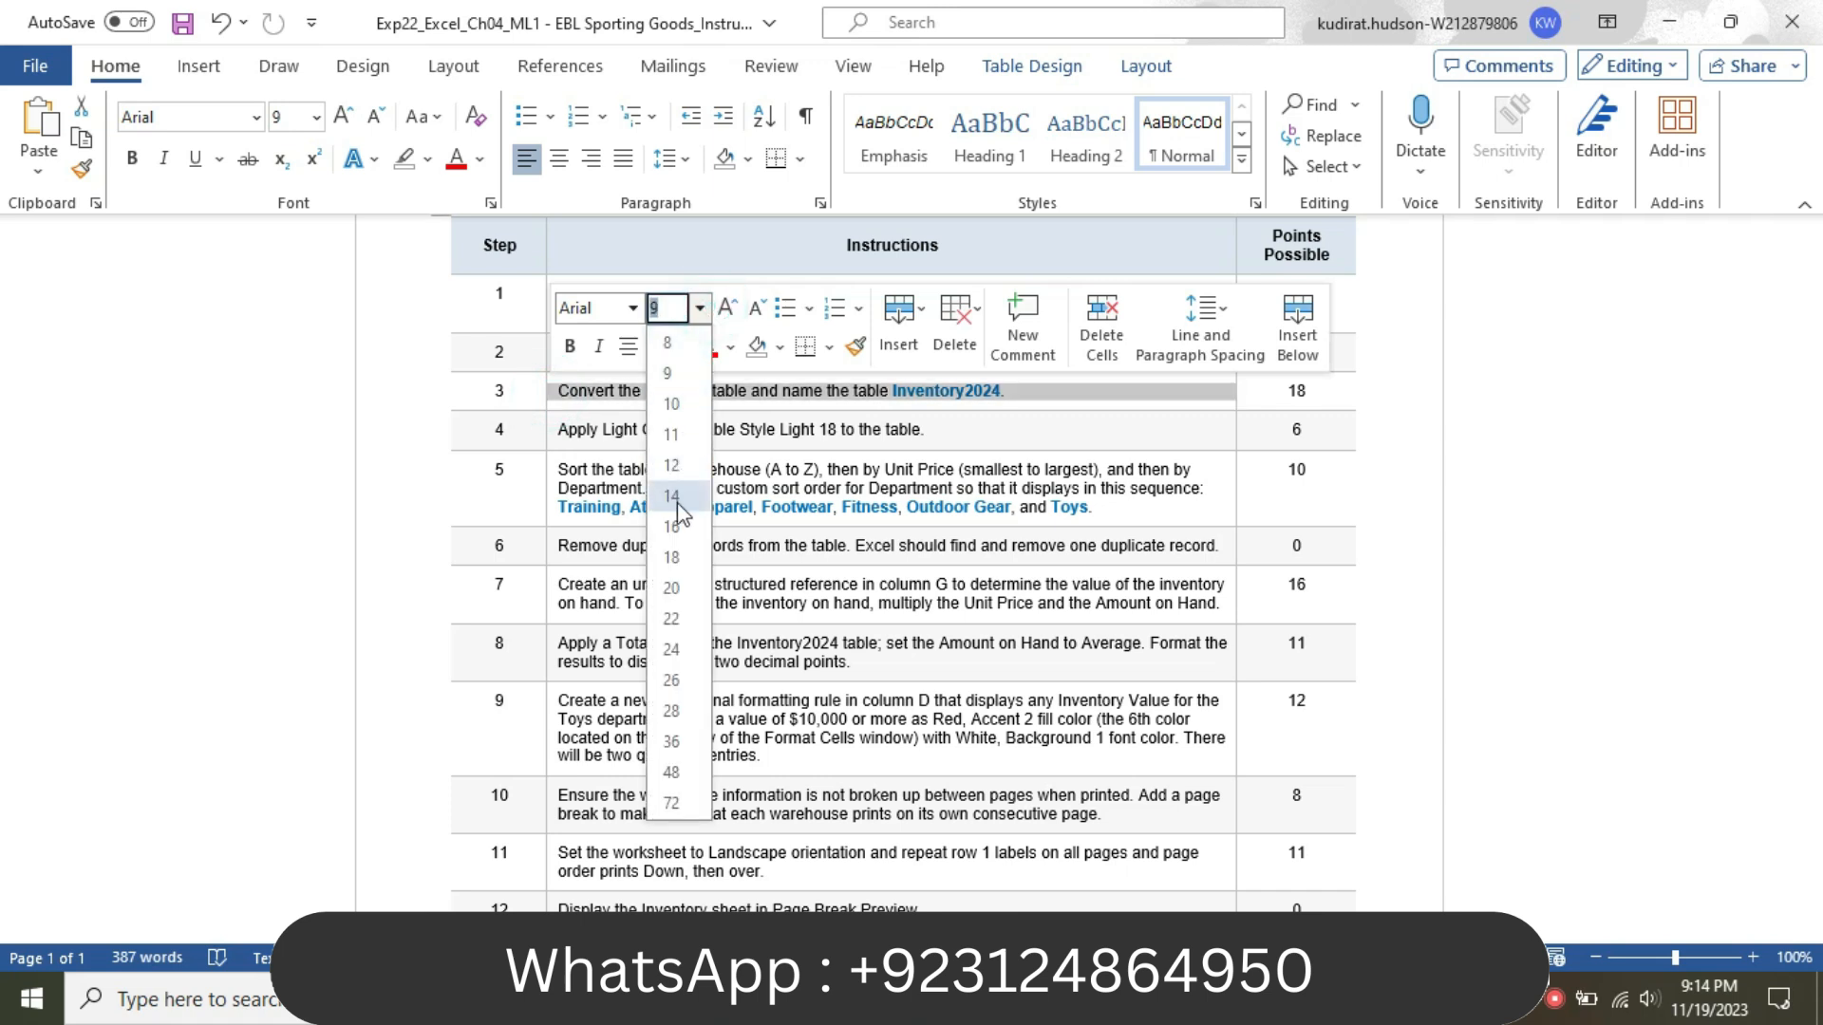
{"action": "left_click", "coordinate": [671, 526]}
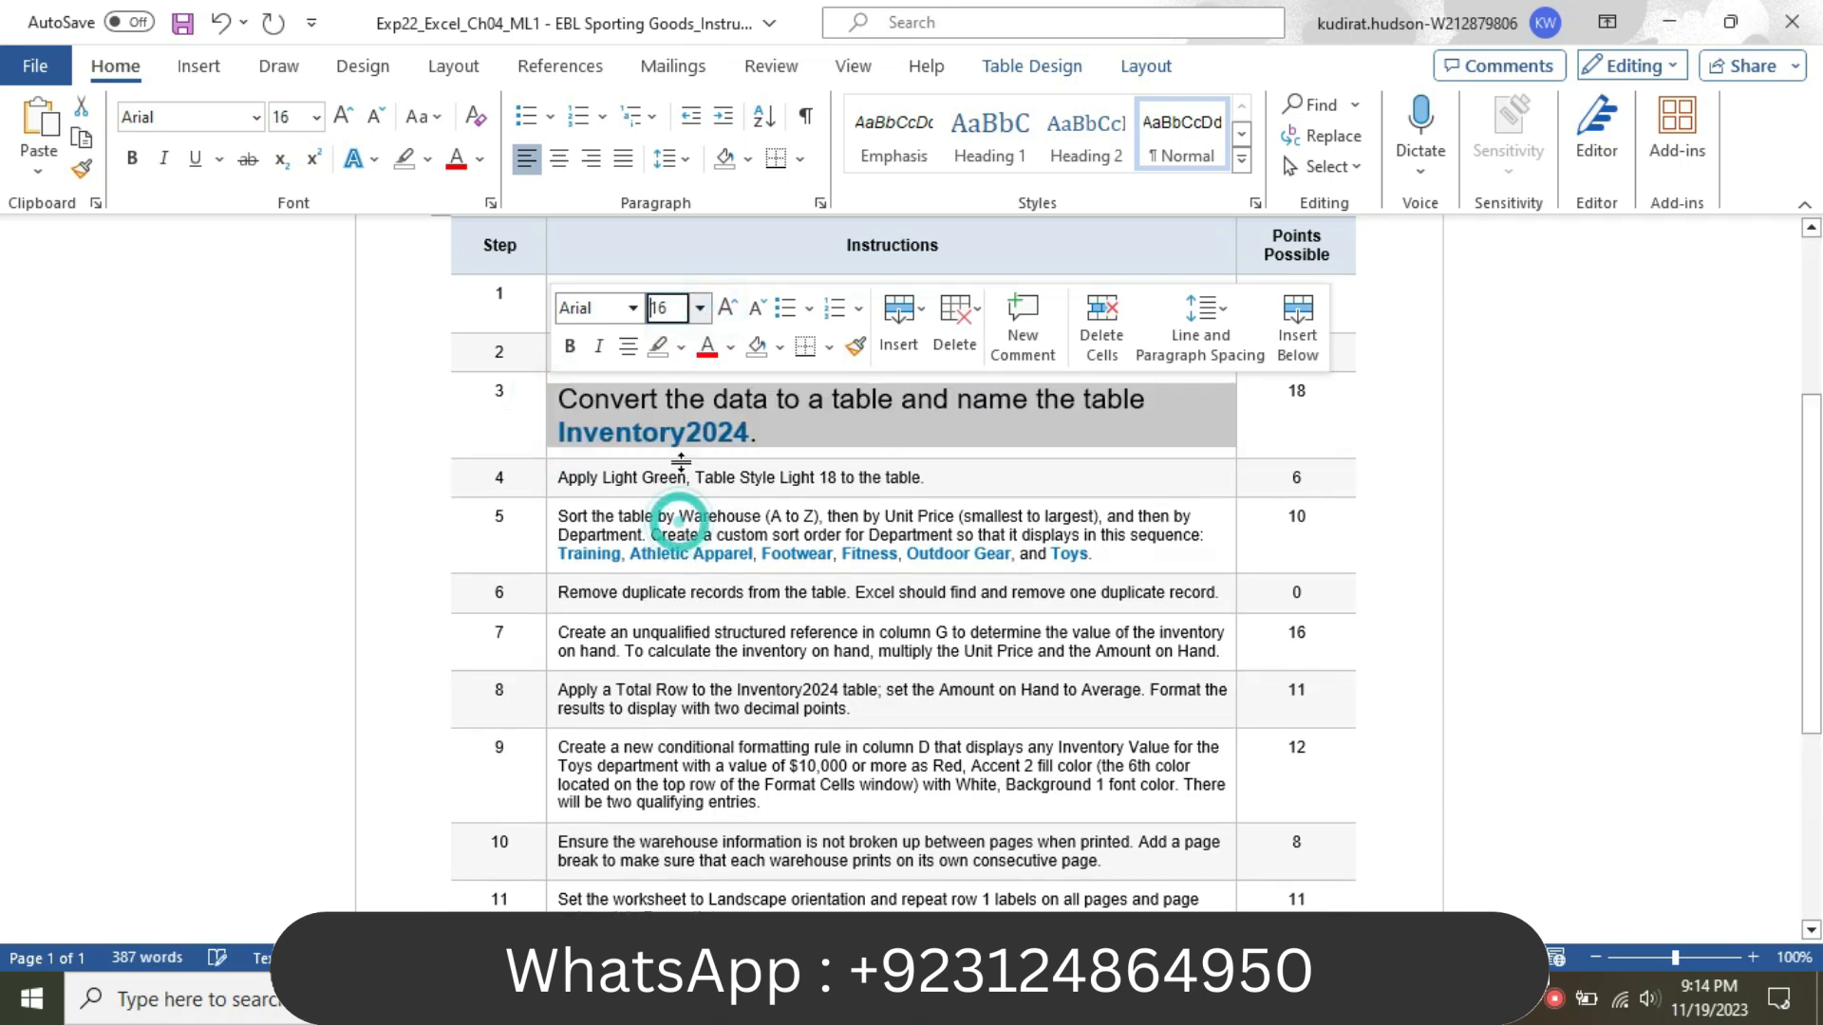
{"action": "left_click", "coordinate": [680, 348]}
{"action": "left_click", "coordinate": [659, 437]}
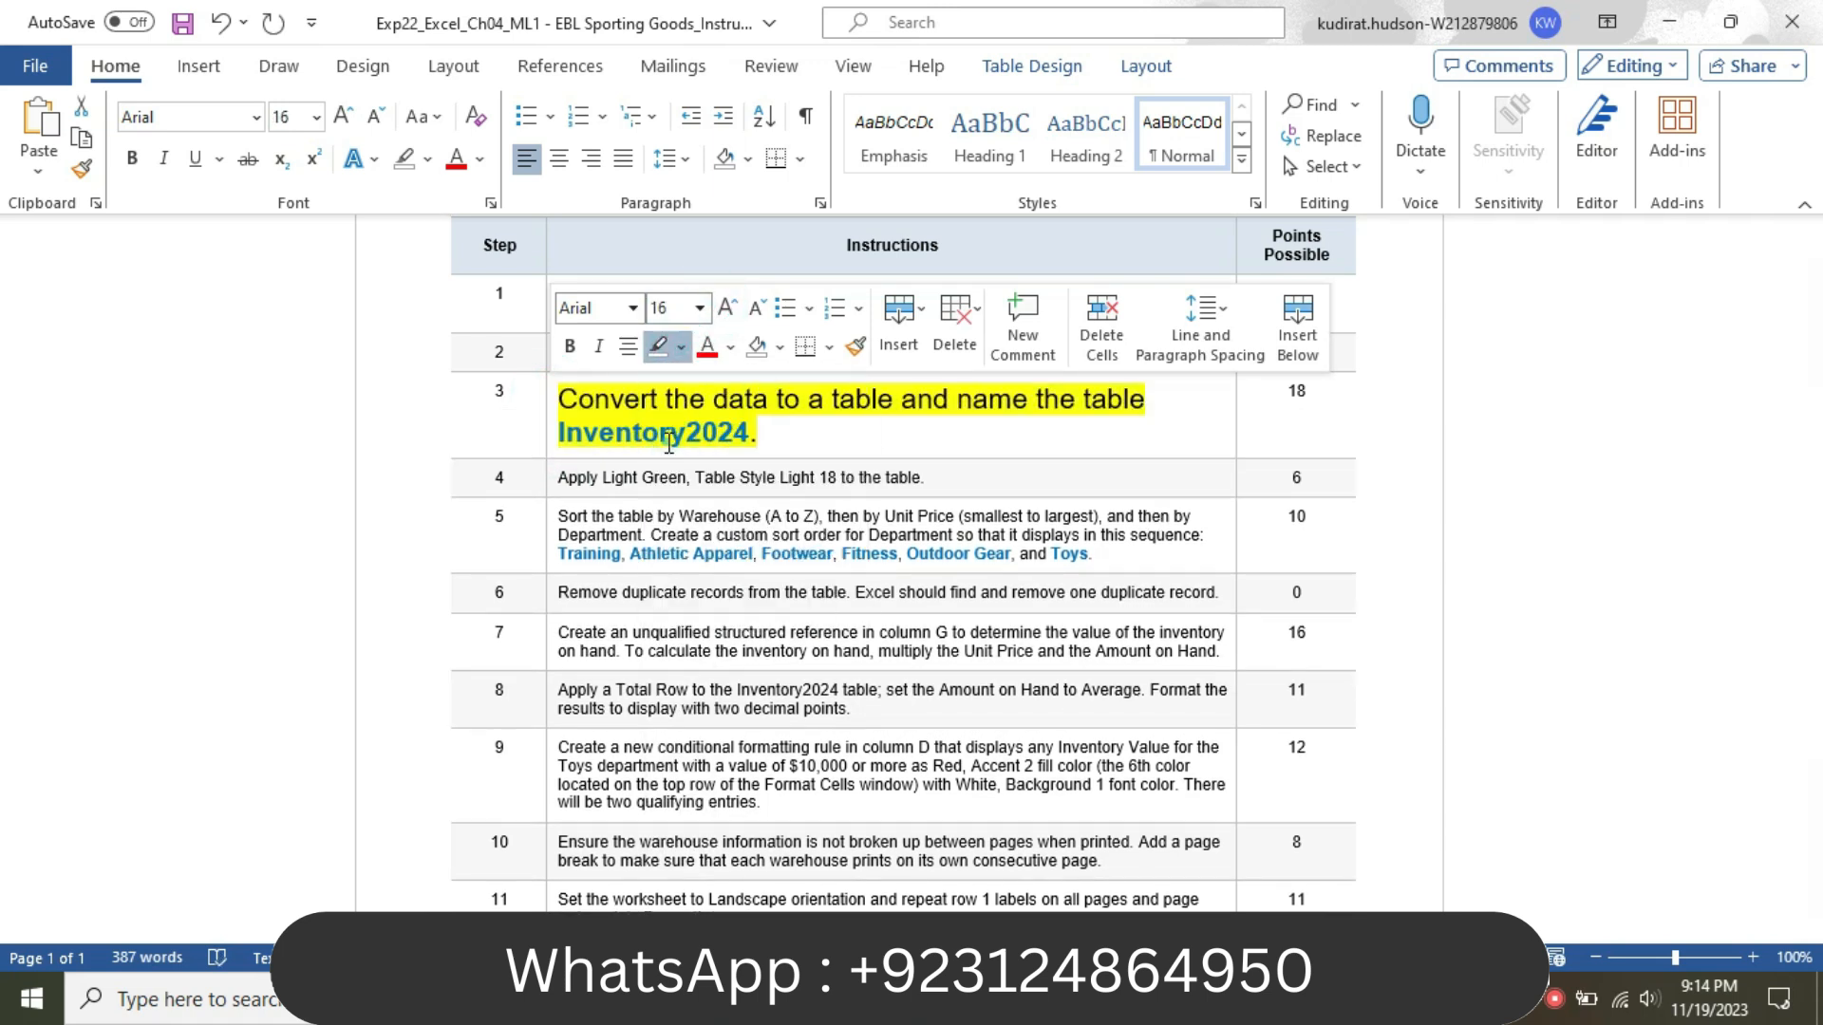
{"action": "left_click", "coordinate": [608, 399]}
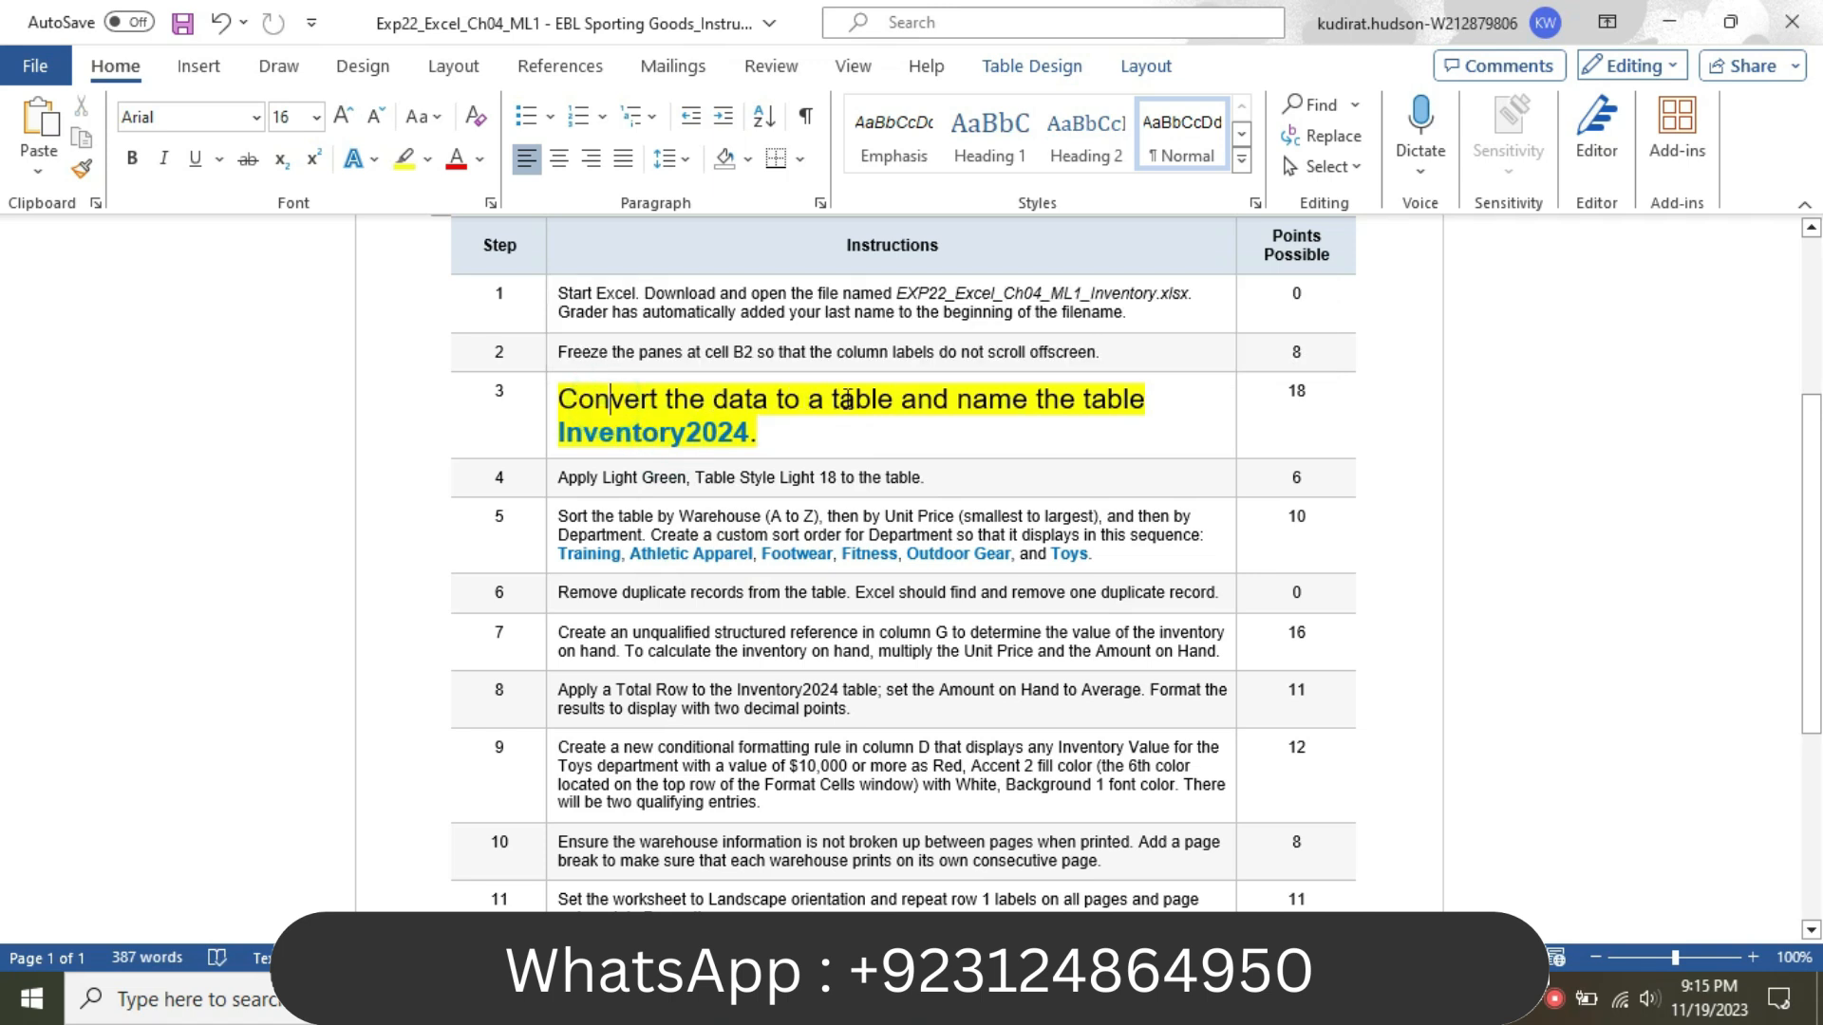
- Switch to the inventory workbook in Excel and convert the Inventory sheet's data to a table with a header row
{"action": "key", "text": "alt+Tab"}
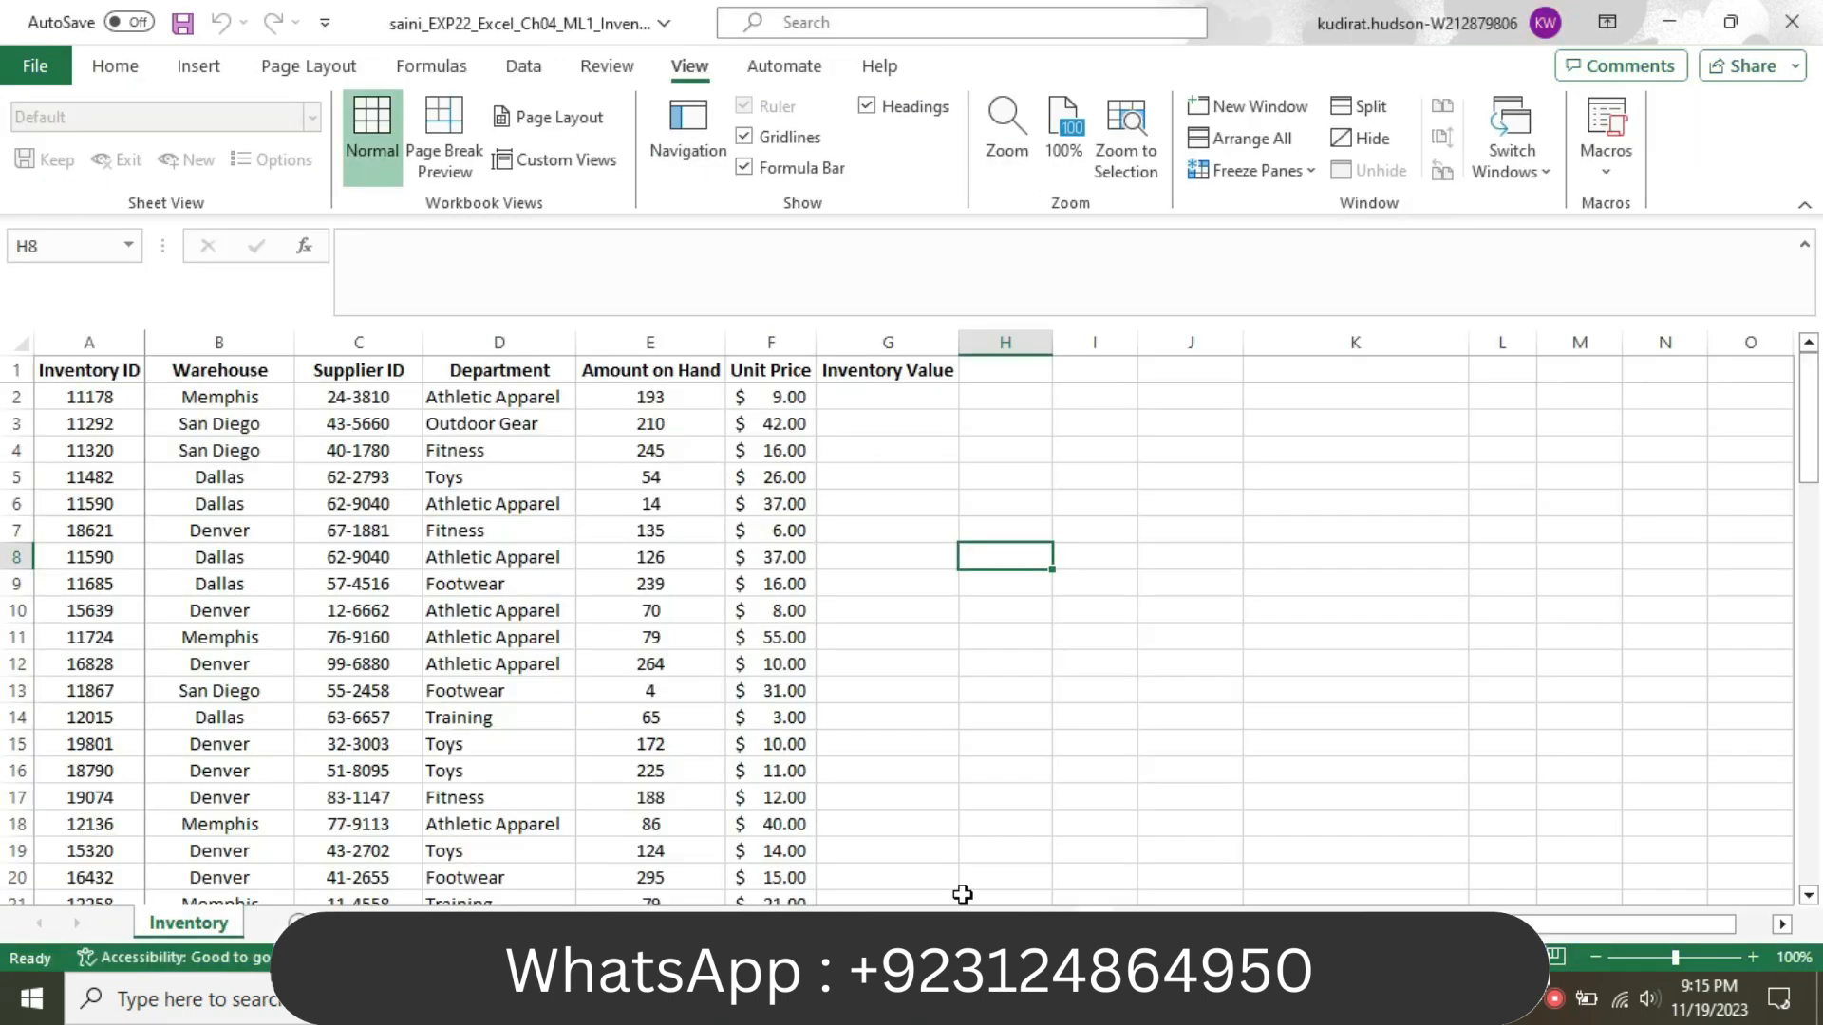
{"action": "left_click", "coordinate": [198, 66]}
{"action": "left_click", "coordinate": [356, 453]}
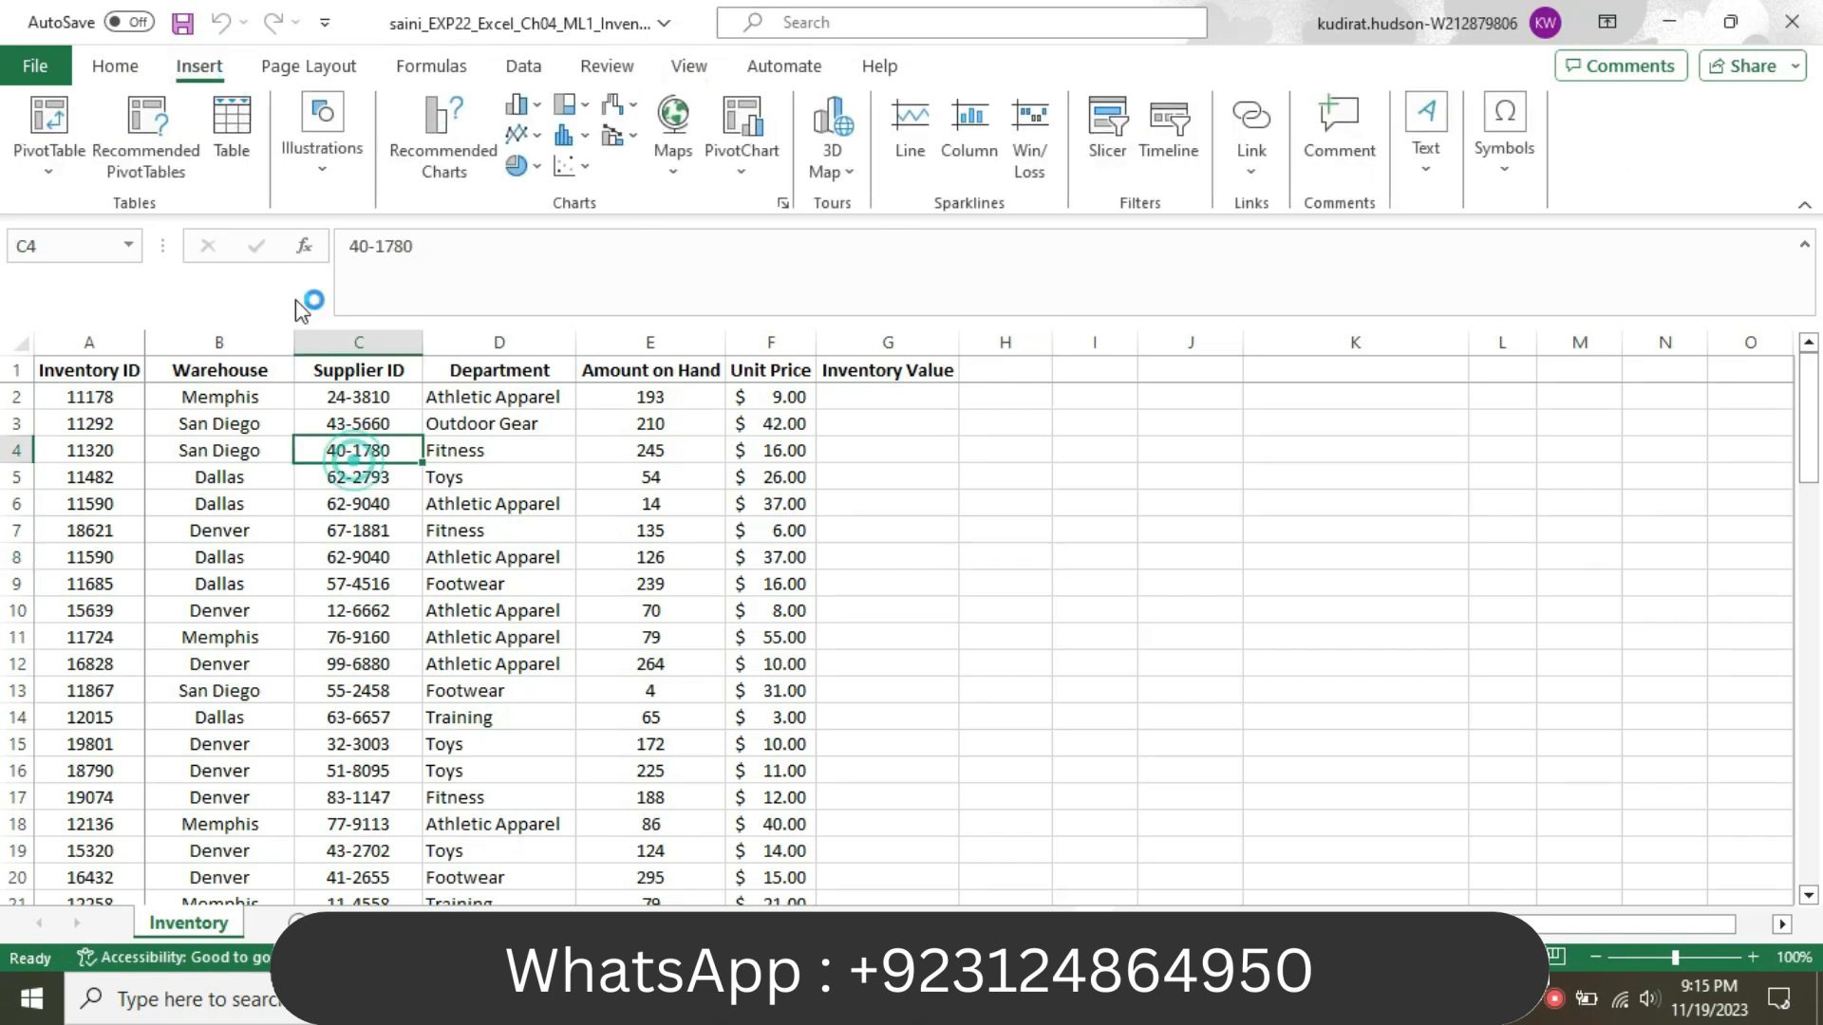
{"action": "left_click", "coordinate": [237, 147]}
{"action": "left_click", "coordinate": [1249, 604]}
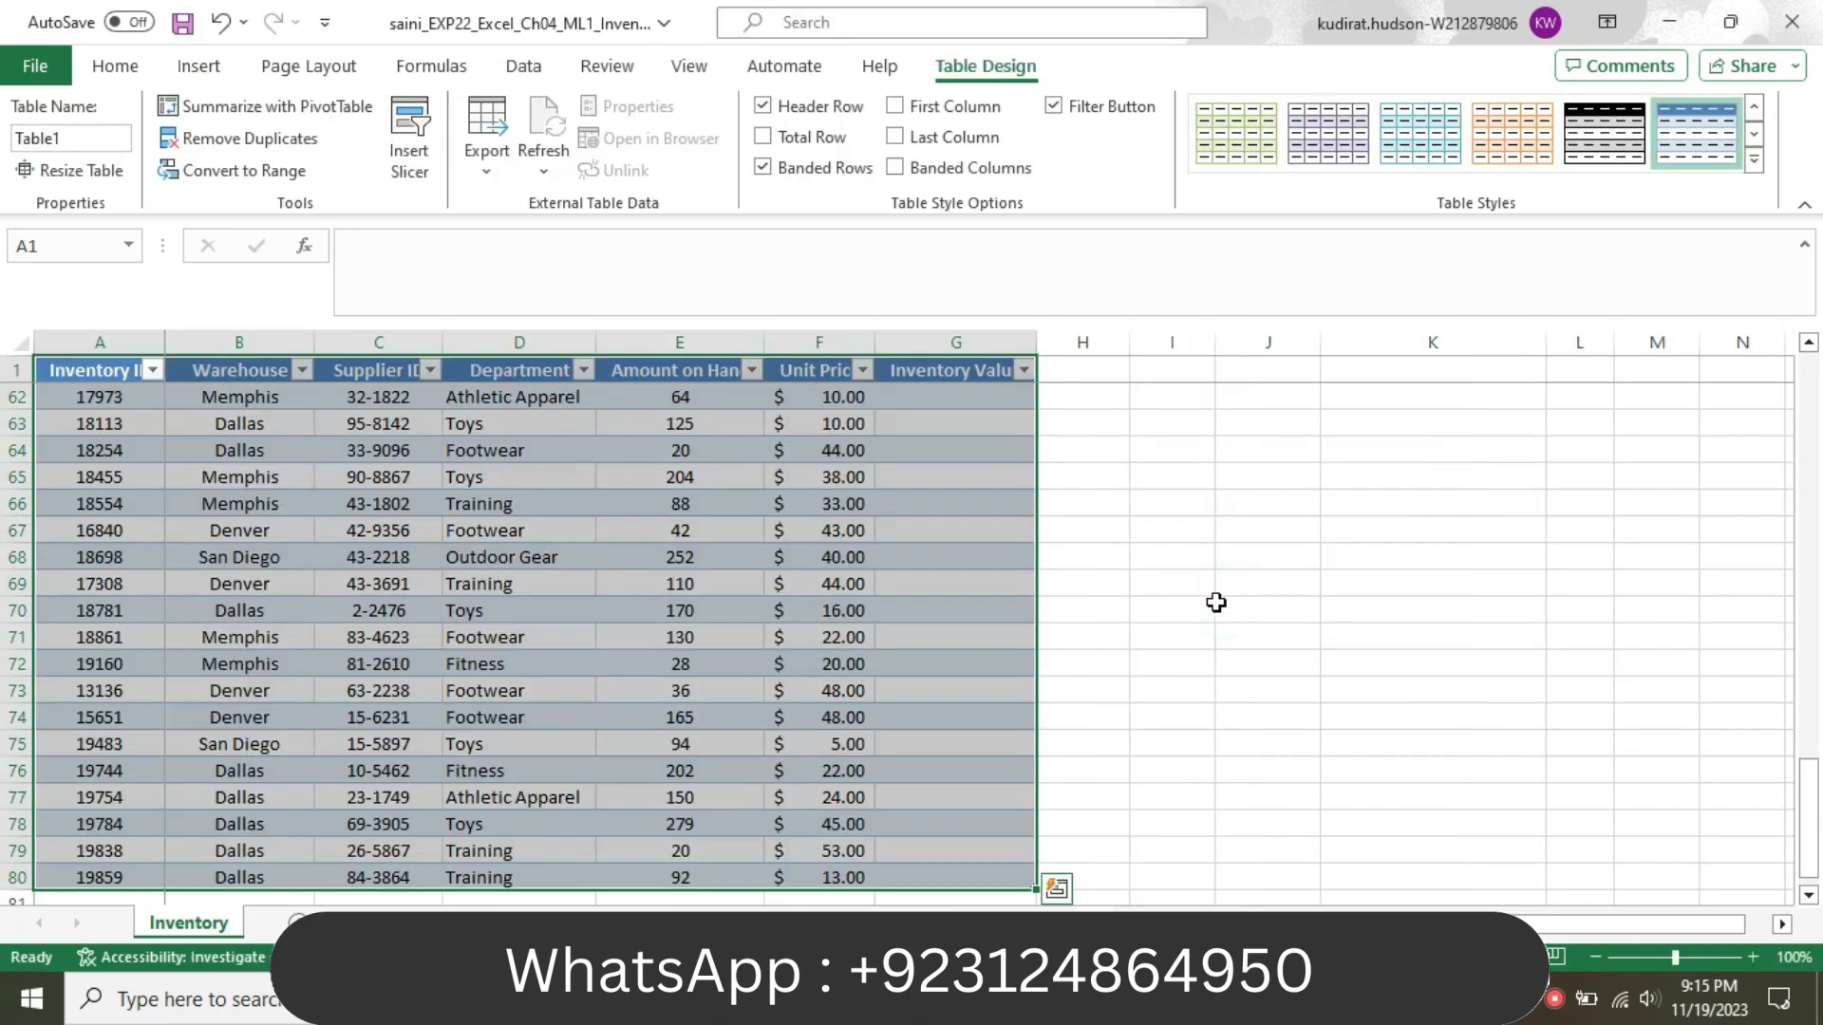
{"action": "left_click_drag", "start_coordinate": [1818, 793], "coordinate": [1818, 190]}
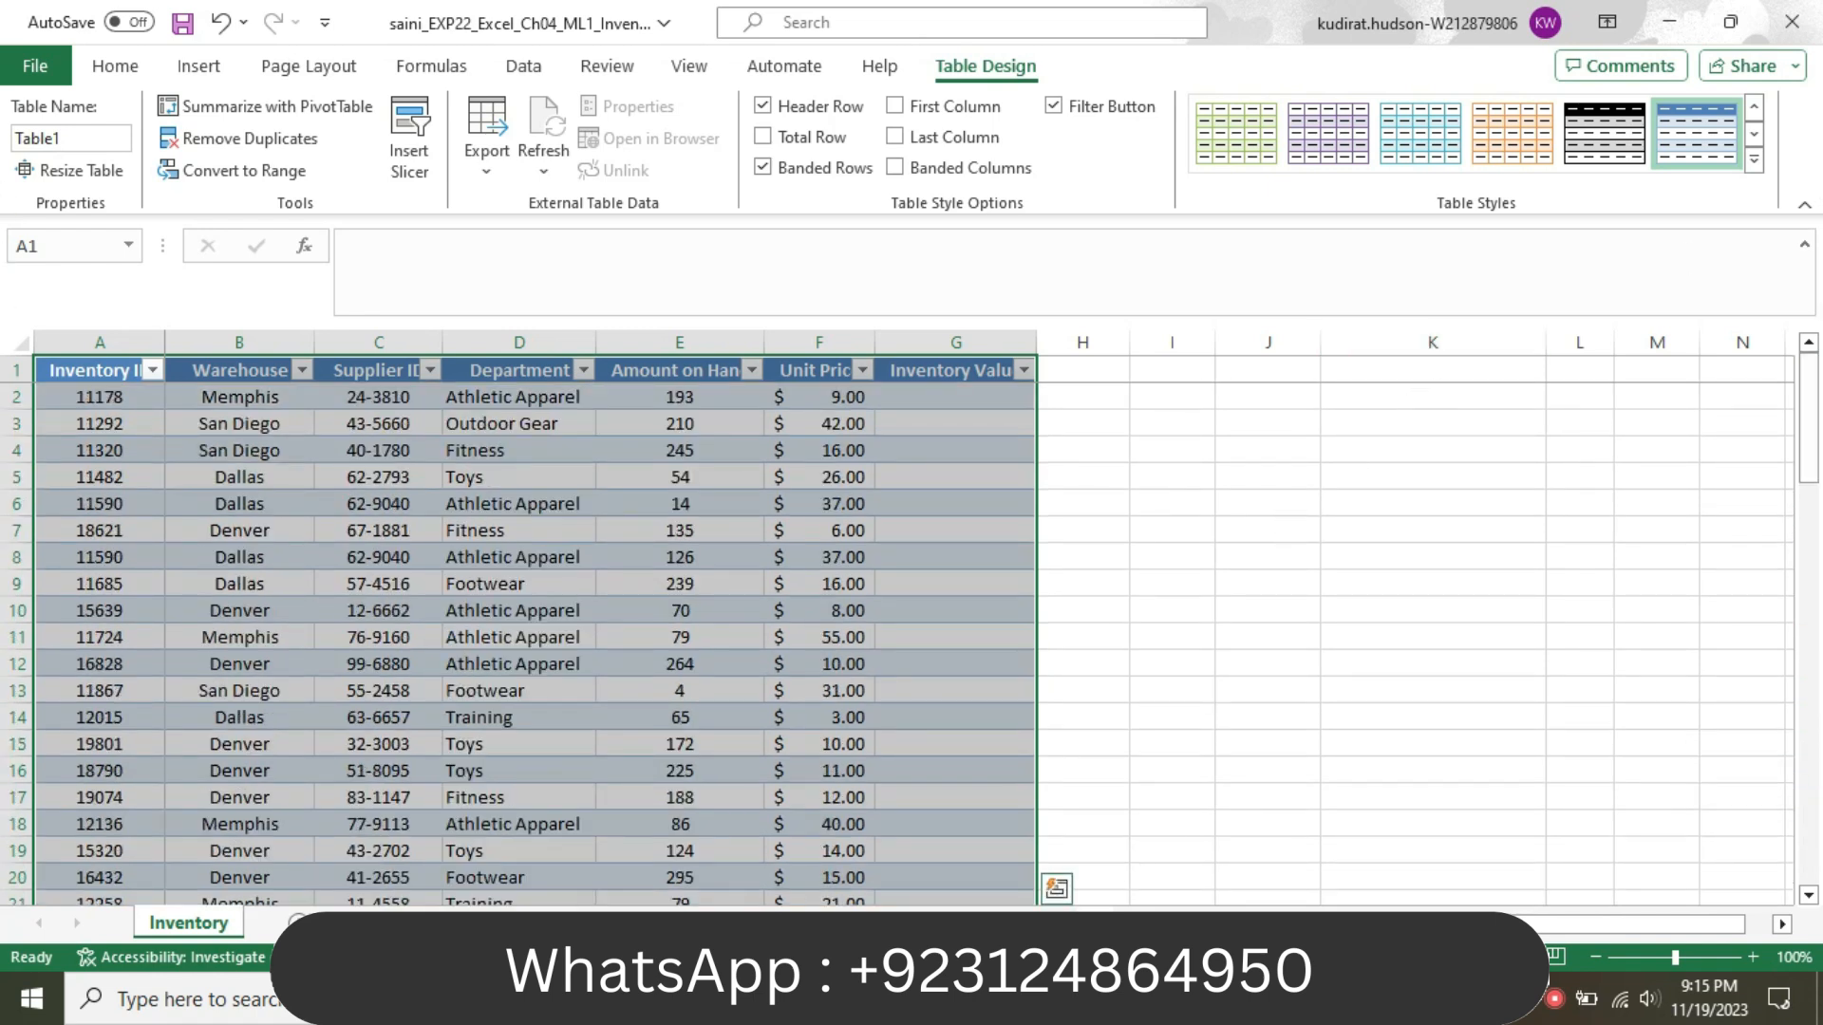
- Copy the name Inventory2024 from step 3 of the Word instructions and set it as the table name in Excel
{"action": "left_click", "coordinate": [836, 999]}
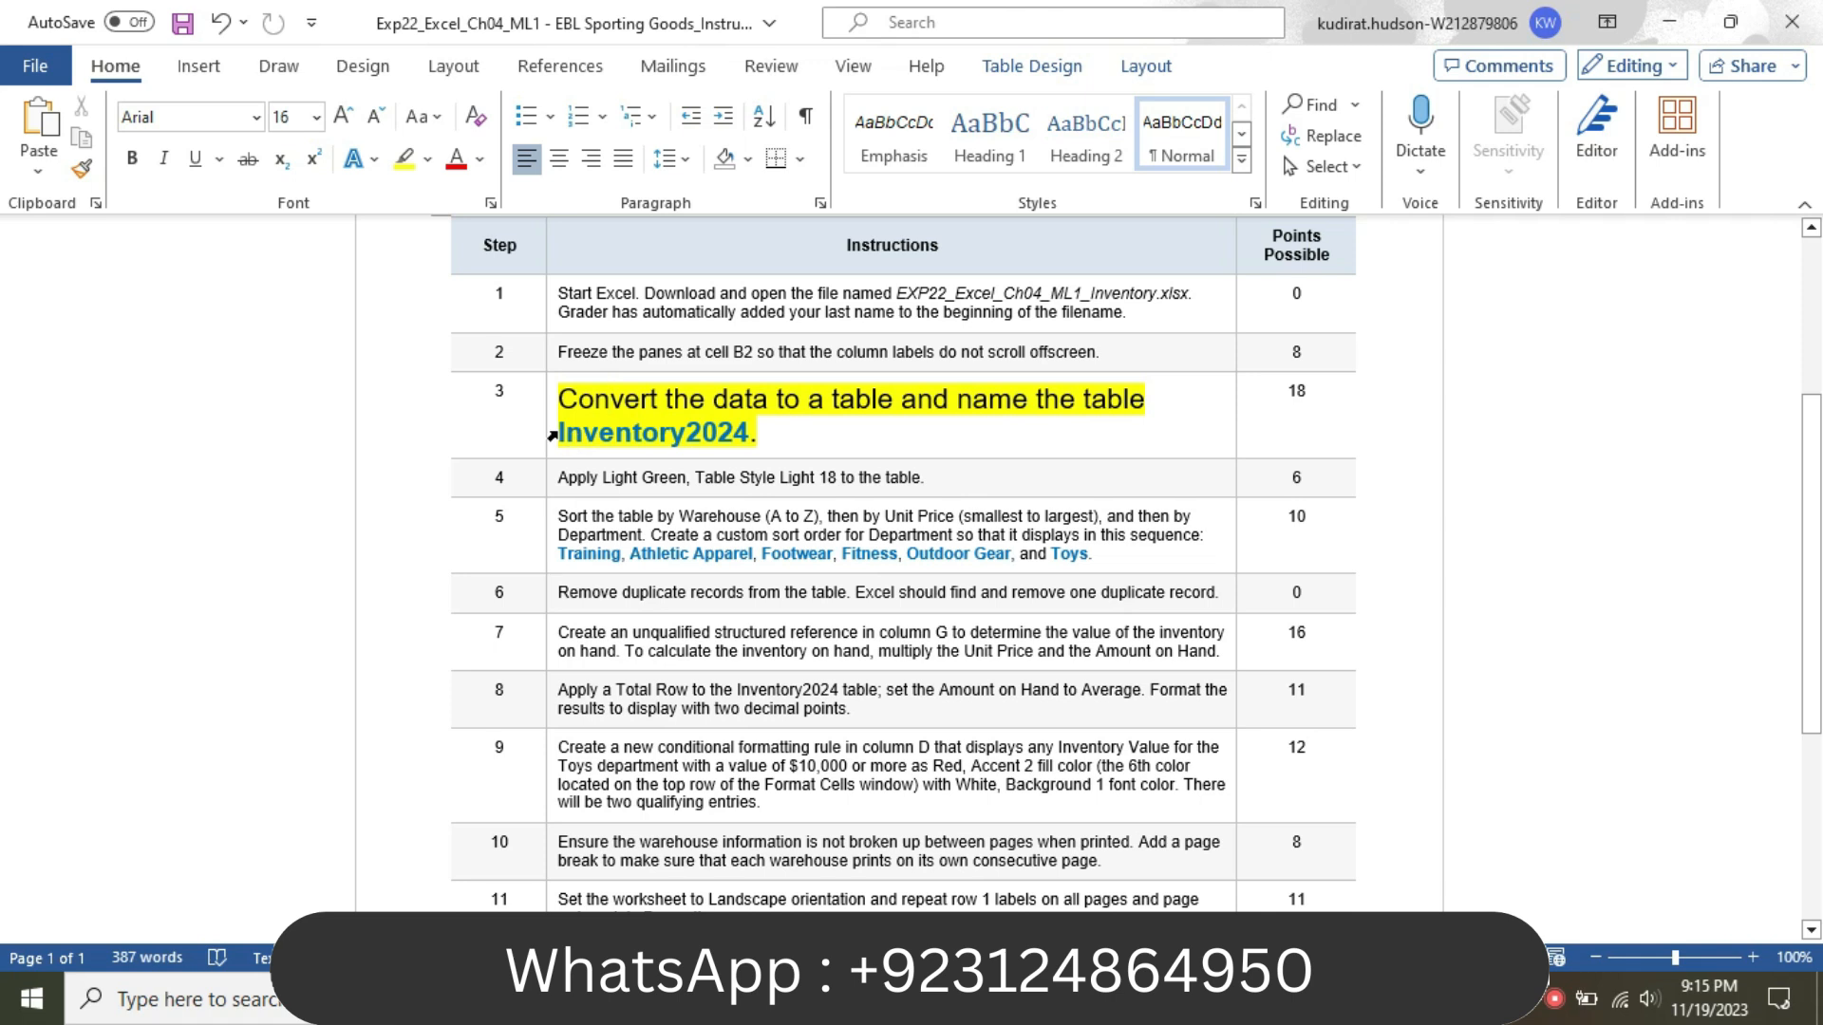
{"action": "left_click_drag", "start_coordinate": [561, 433], "coordinate": [751, 435]}
{"action": "key", "text": "ctrl+c"}
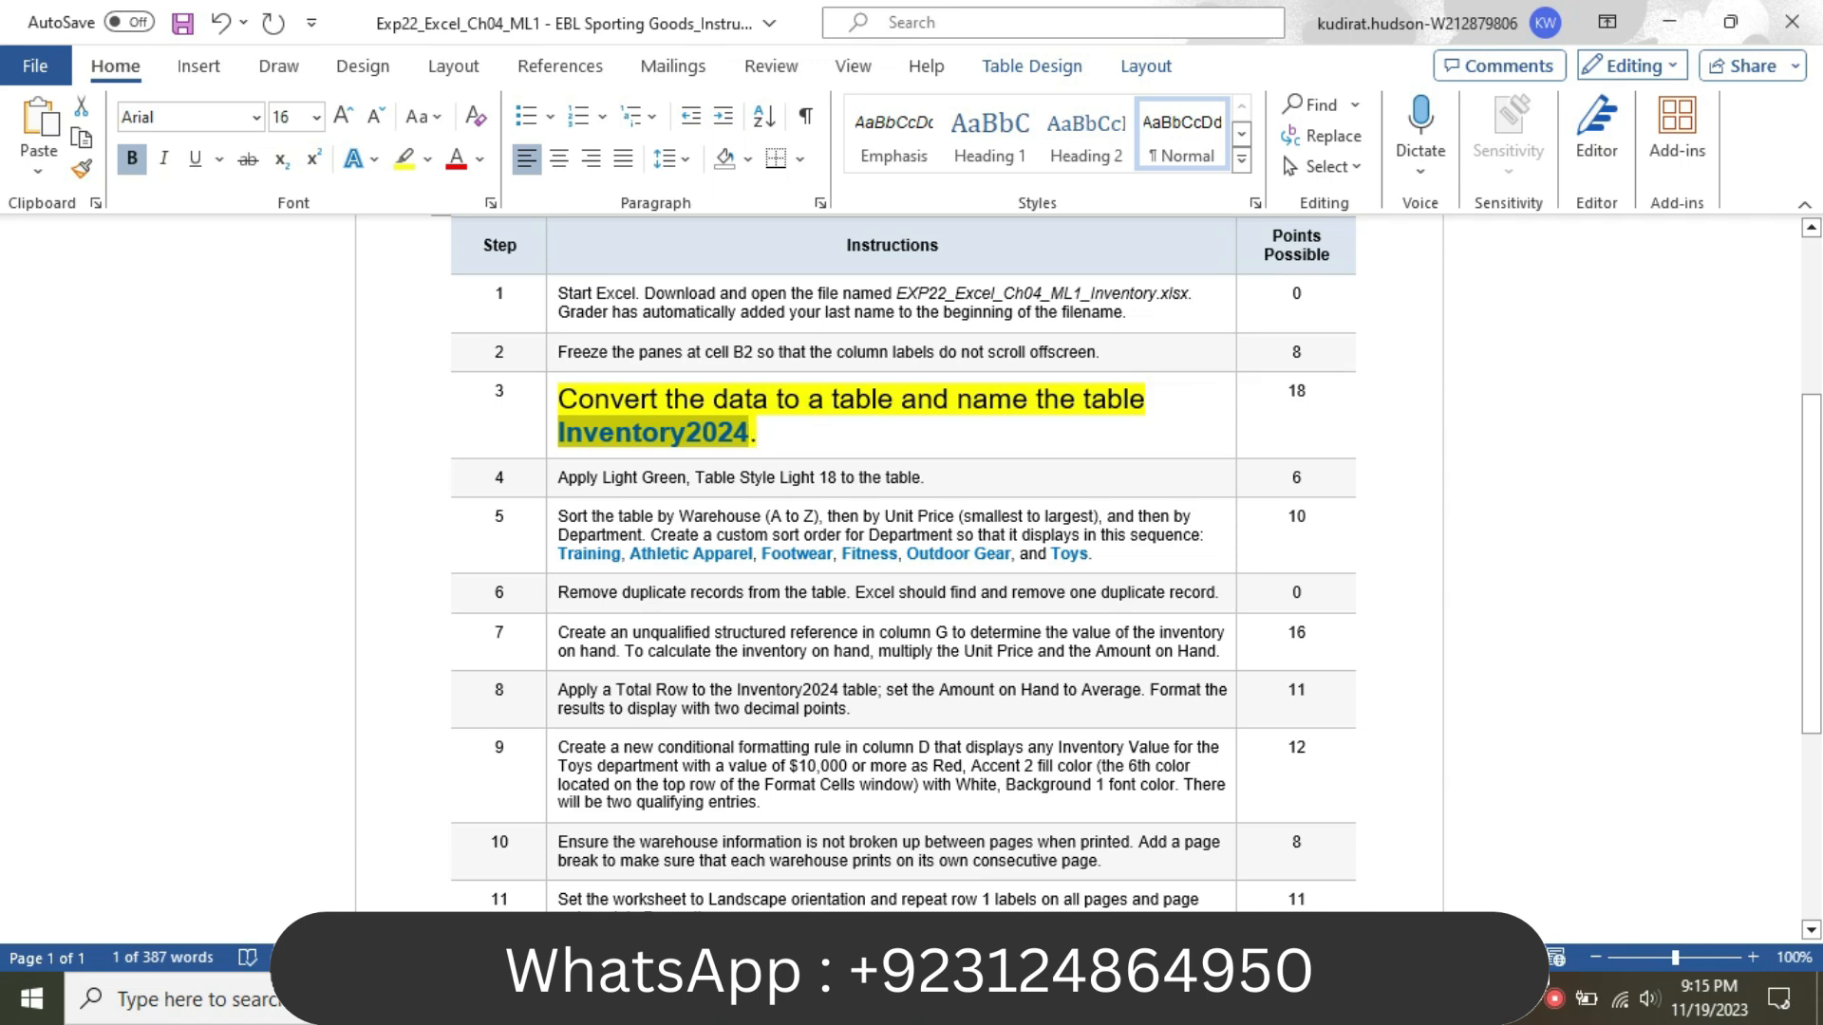
{"action": "left_click", "coordinate": [783, 999]}
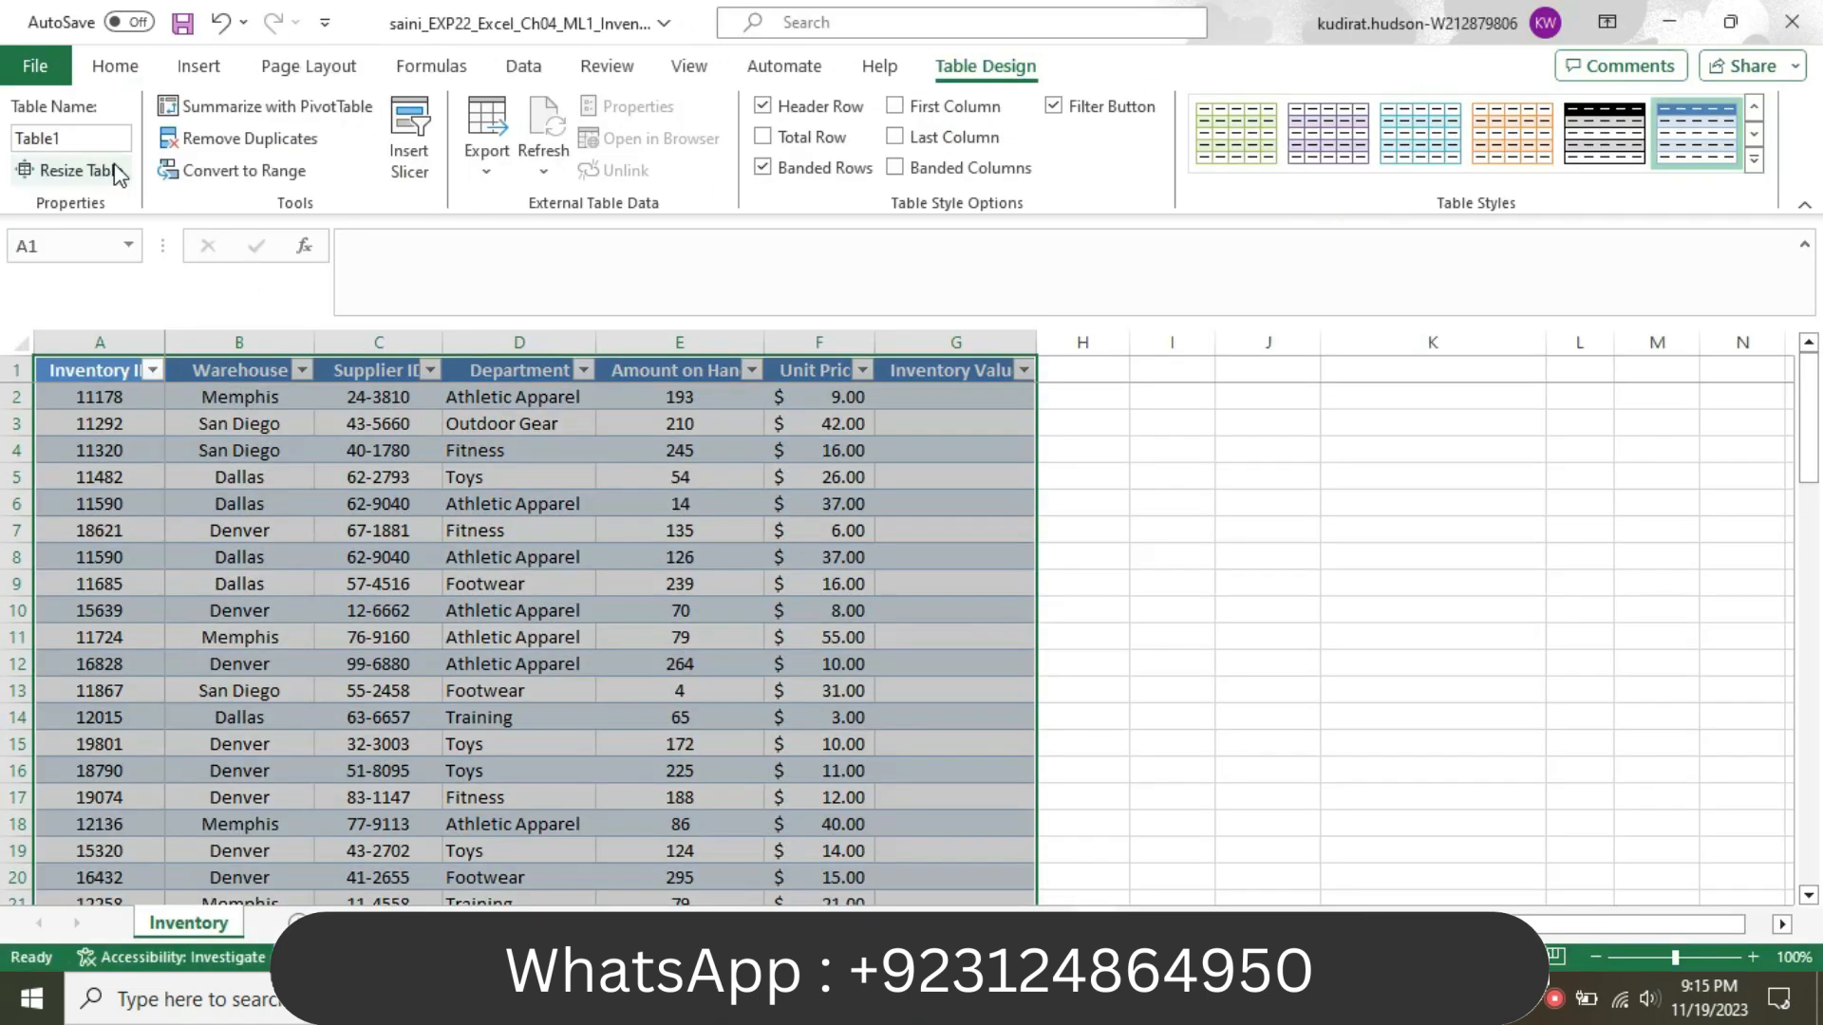
{"action": "left_click", "coordinate": [89, 138]}
{"action": "key", "text": "ctrl+v"}
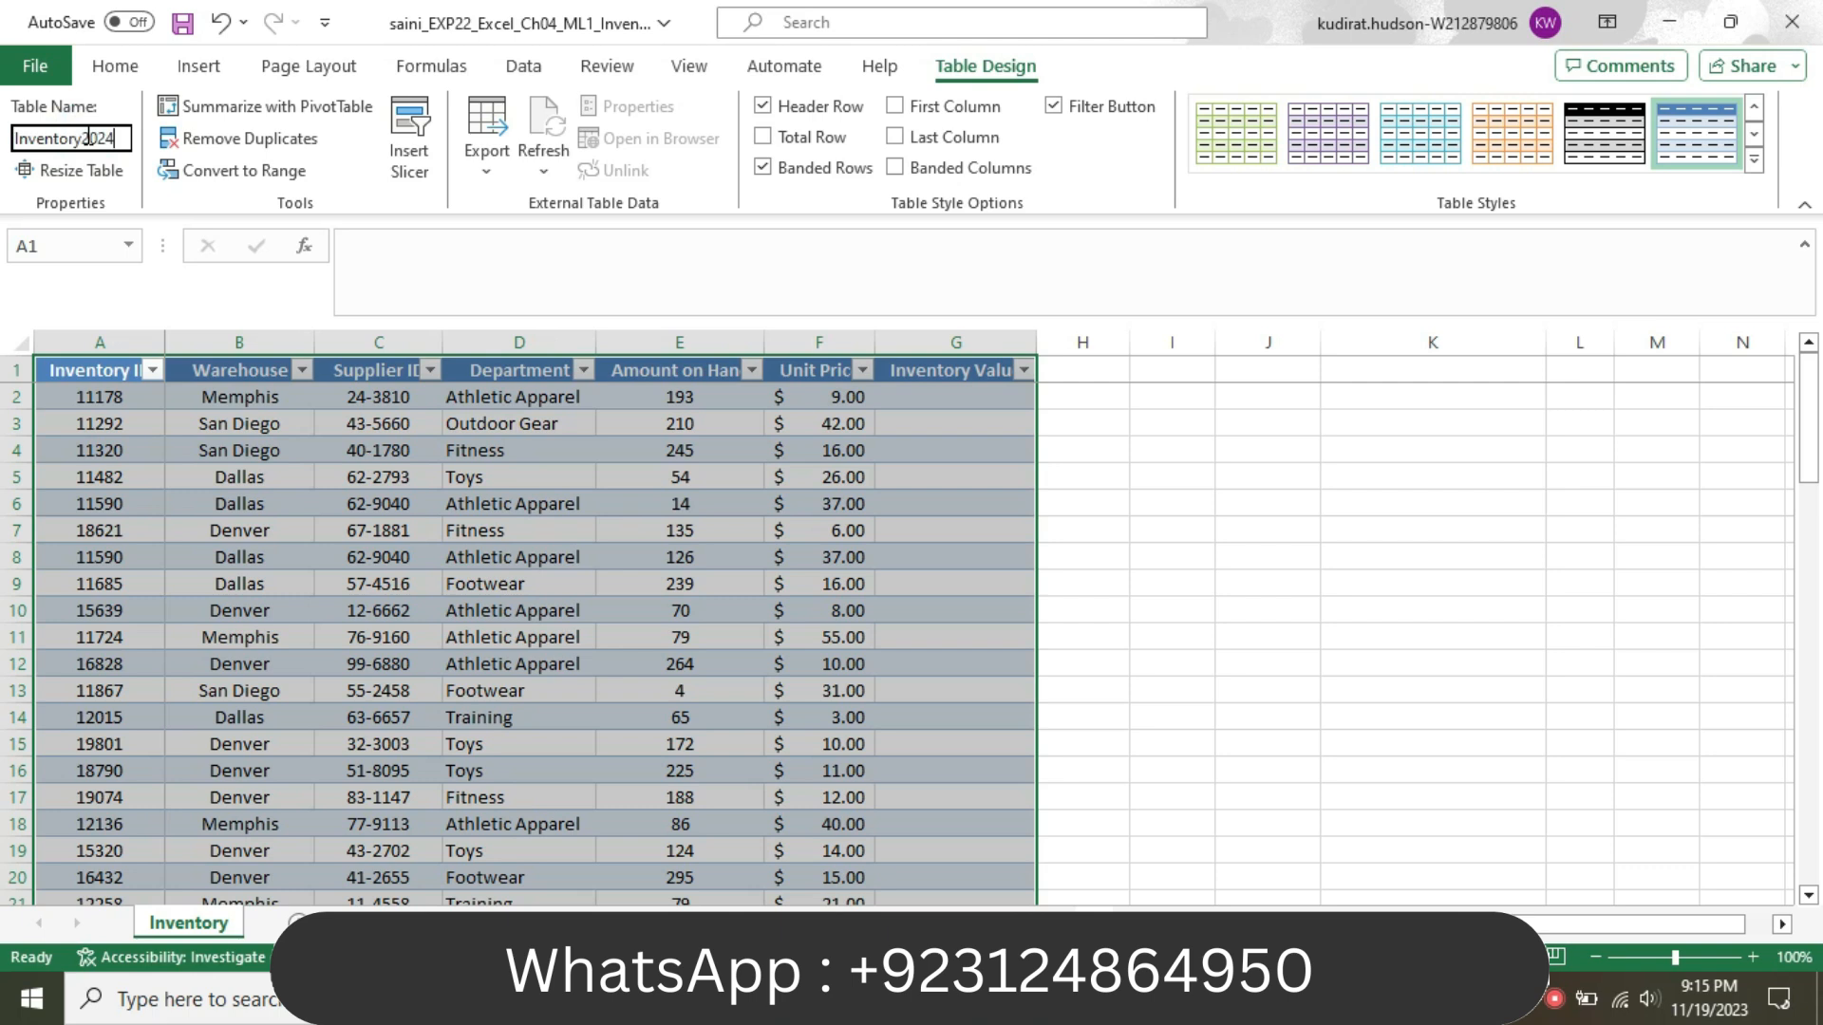
{"action": "key", "text": "Return"}
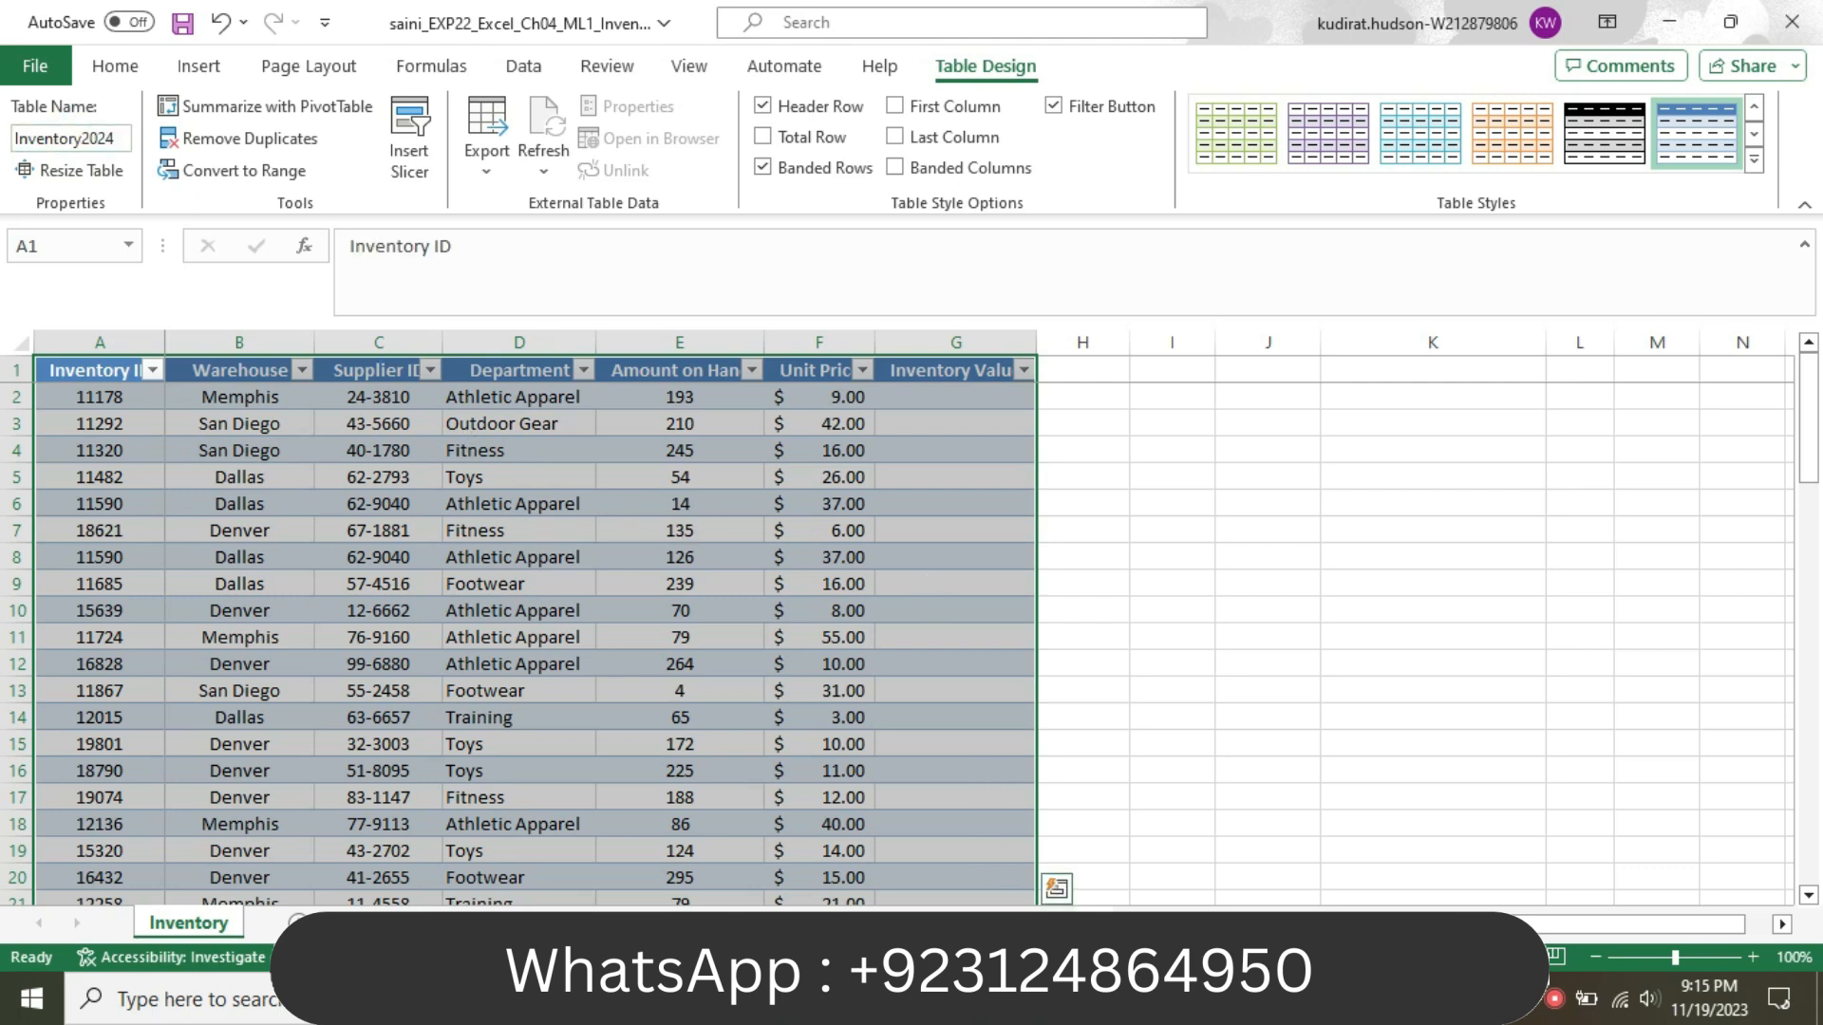
- Return to the instructions in Word, reset the step 3 text to 9 pt and remove its highlighting
{"action": "left_click", "coordinate": [1009, 999]}
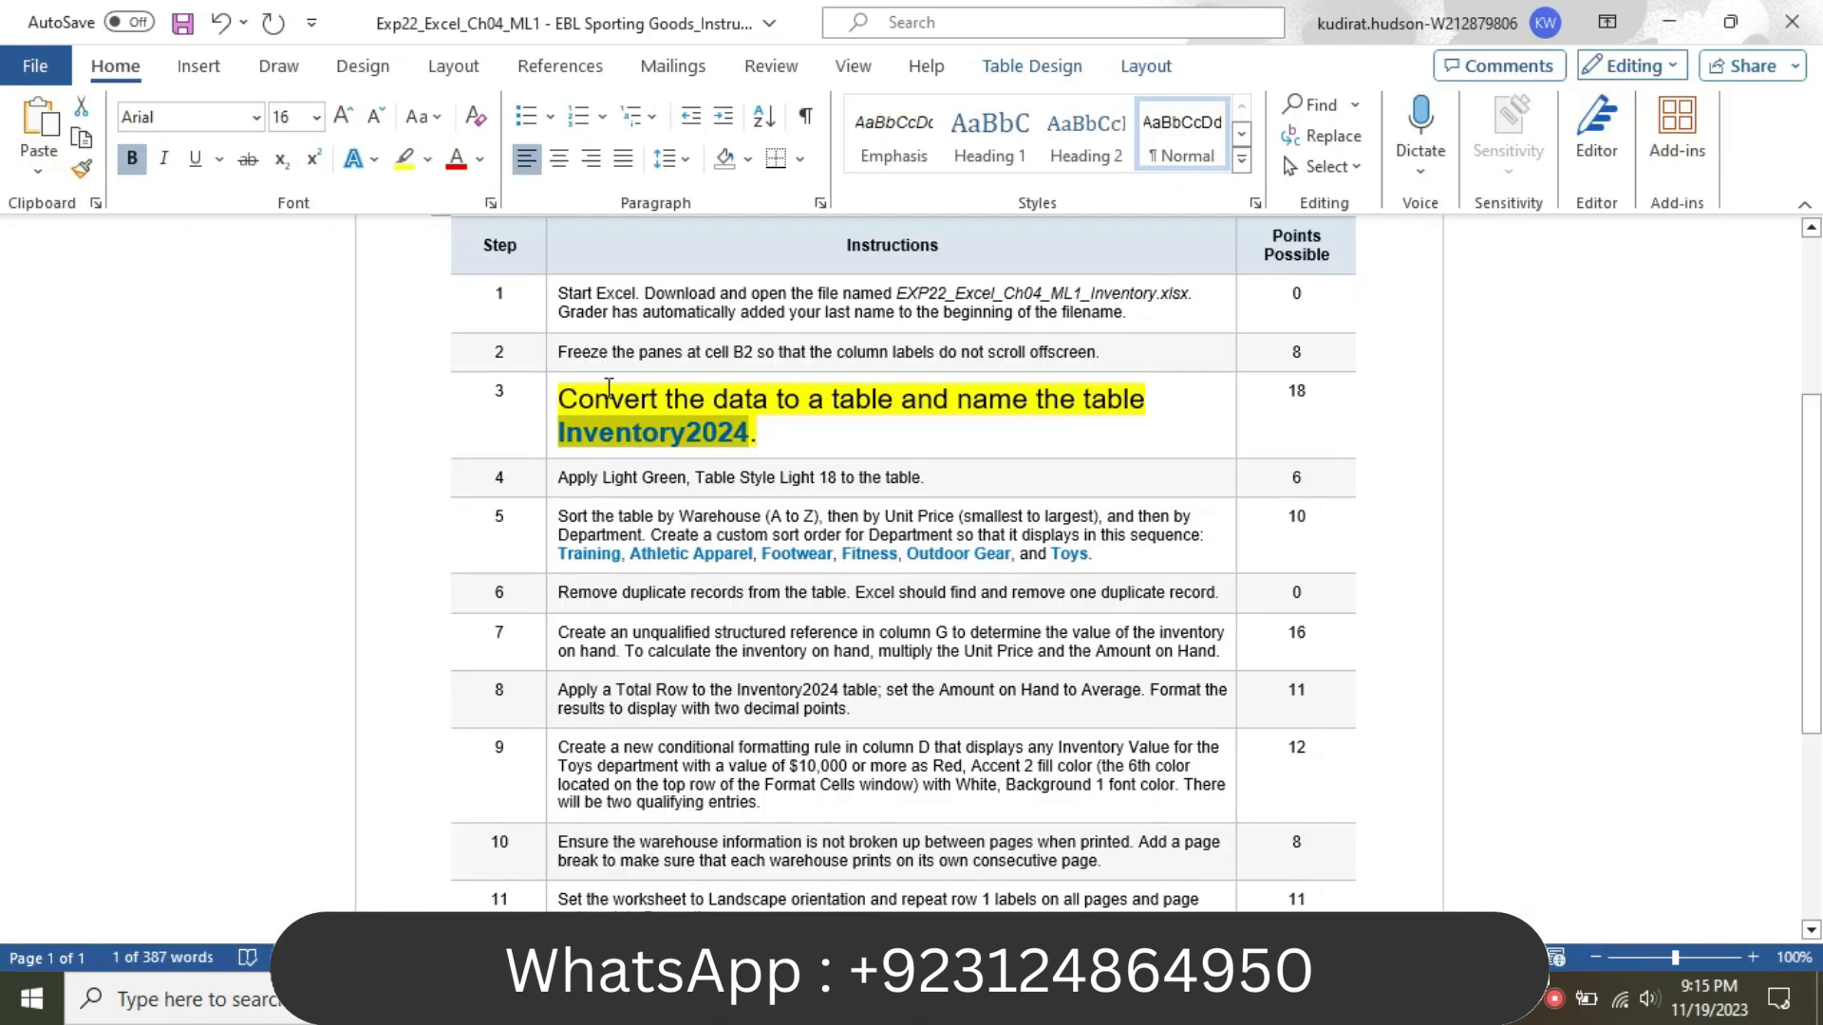
{"action": "left_click", "coordinate": [545, 400]}
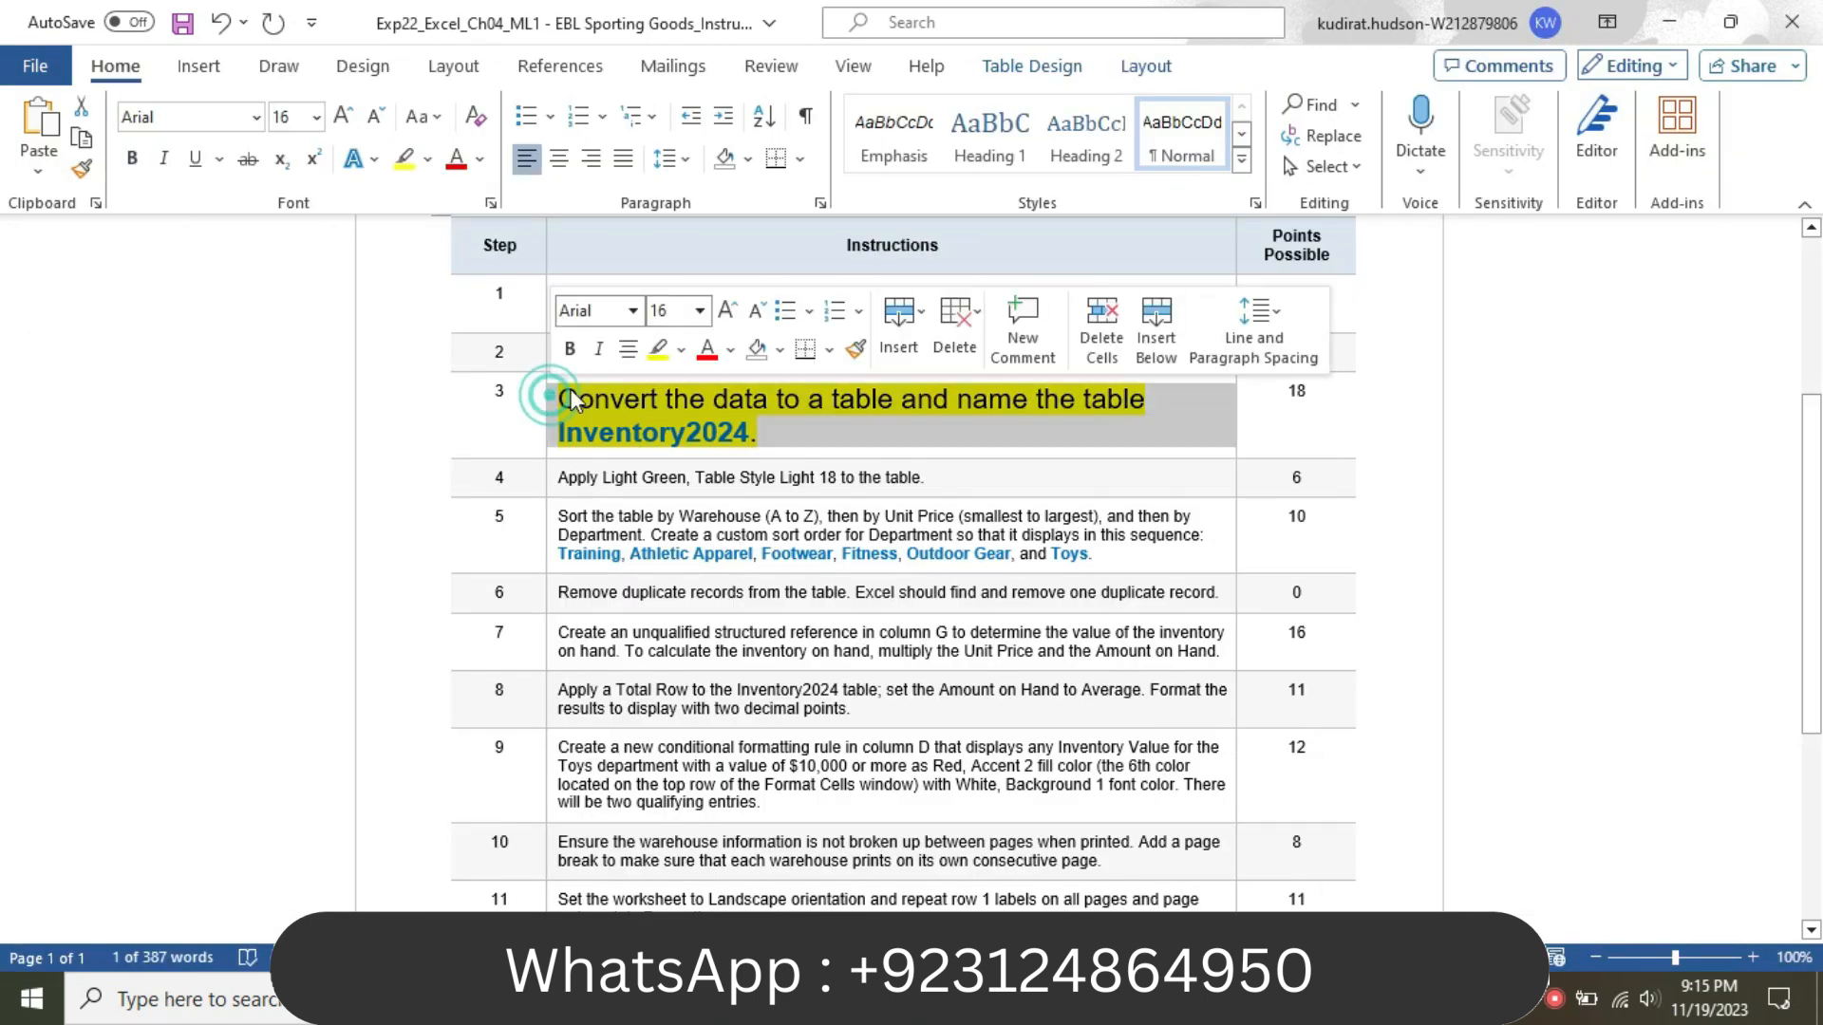
{"action": "left_click", "coordinate": [698, 311]}
{"action": "left_click", "coordinate": [676, 378]}
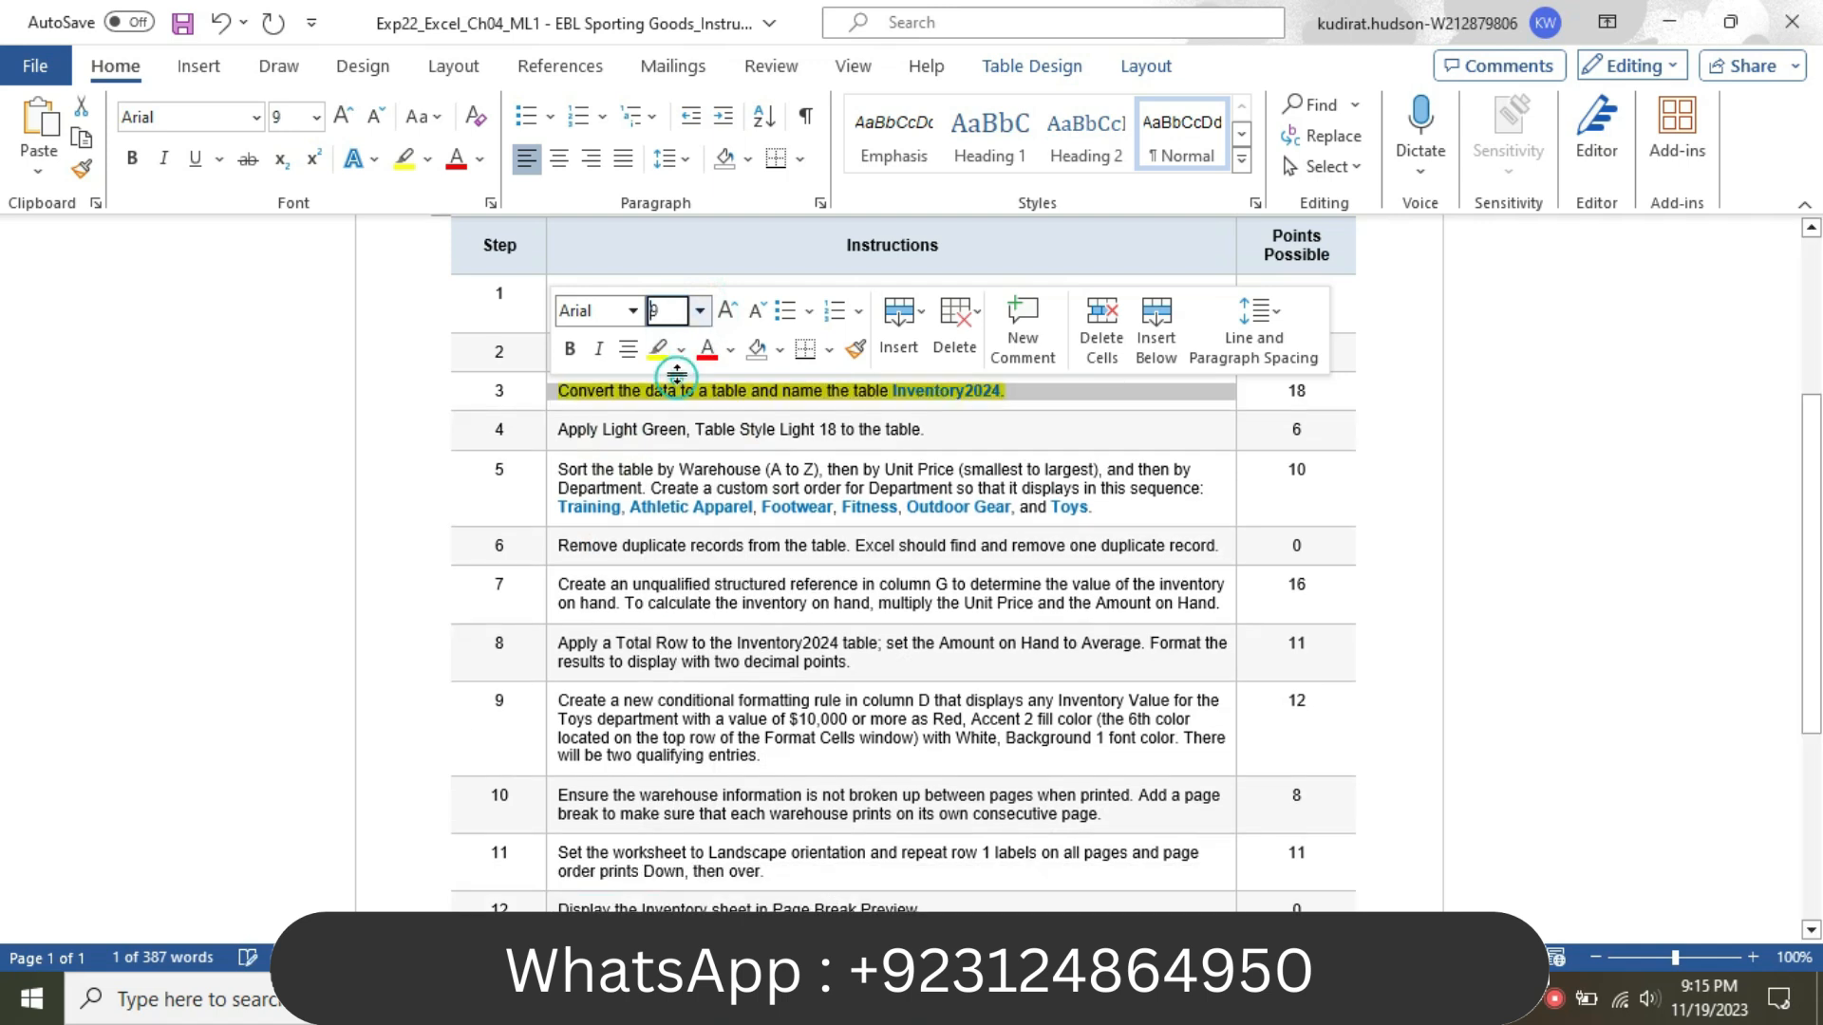
{"action": "left_click", "coordinate": [681, 349]}
{"action": "left_click", "coordinate": [704, 560]}
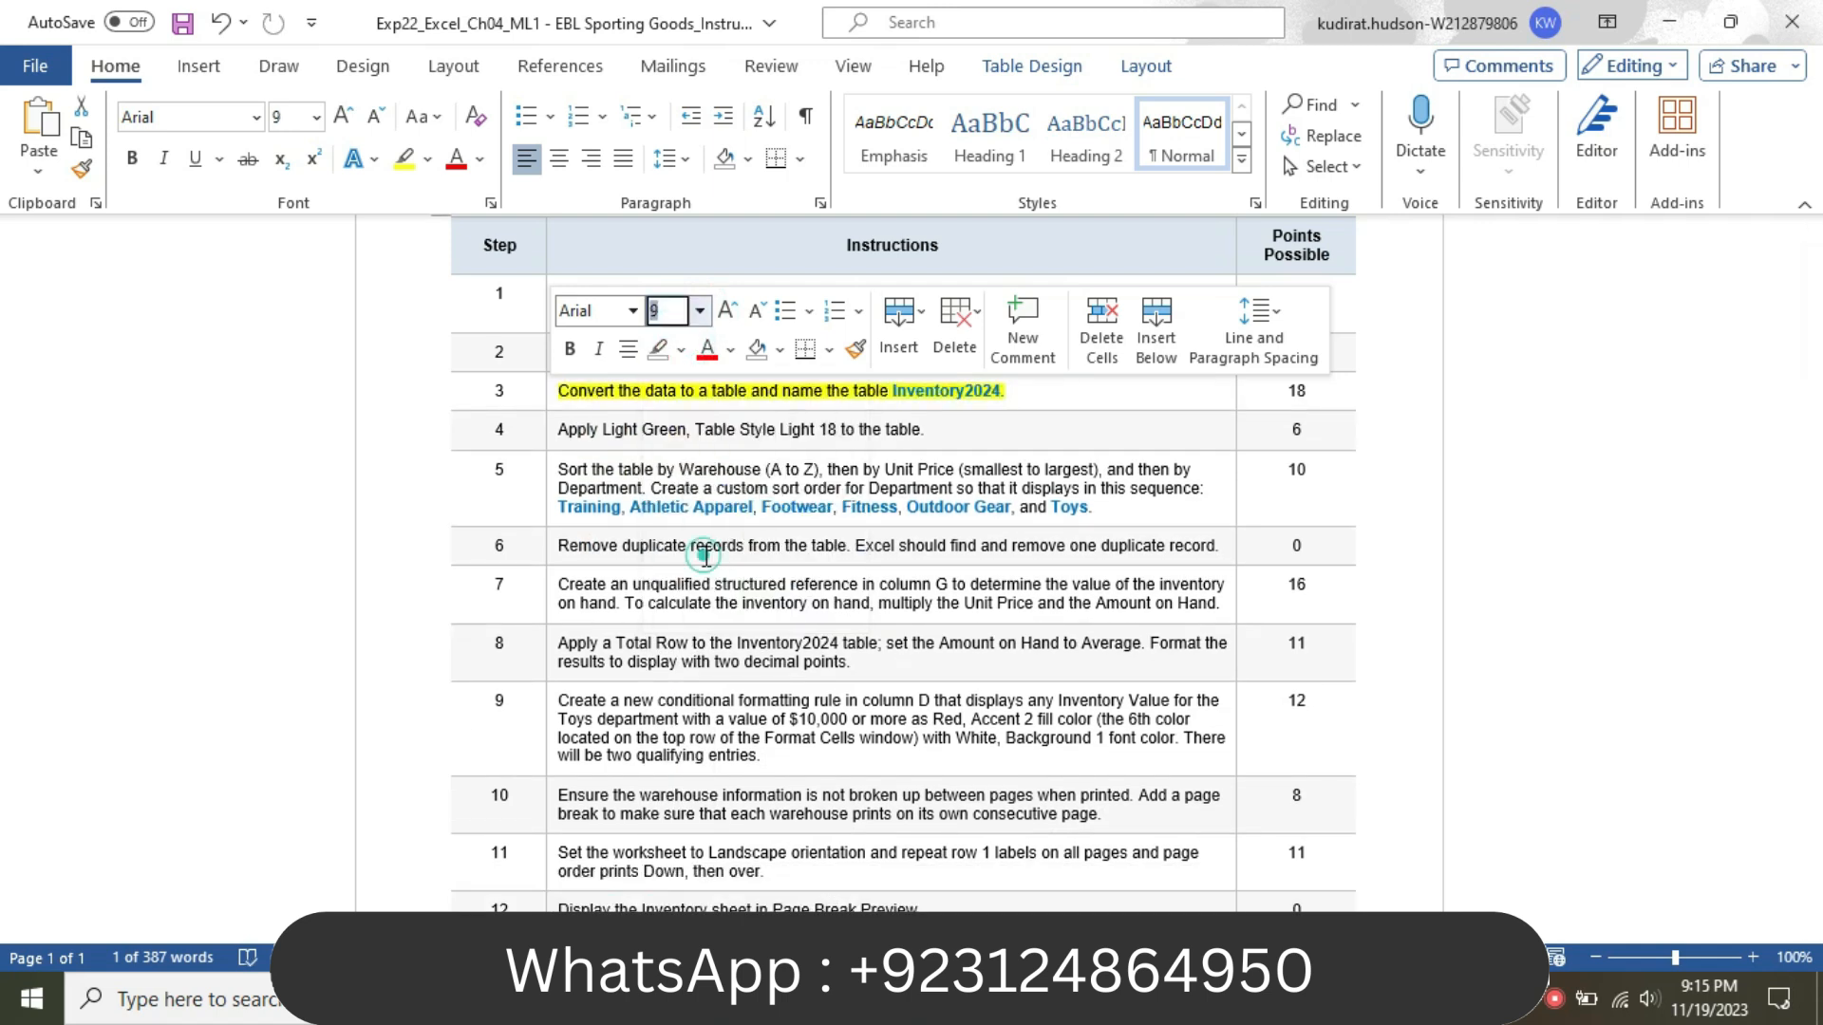
- Enlarge the step 4 instruction text to 16 pt and highlight it in yellow
{"action": "left_click", "coordinate": [545, 436]}
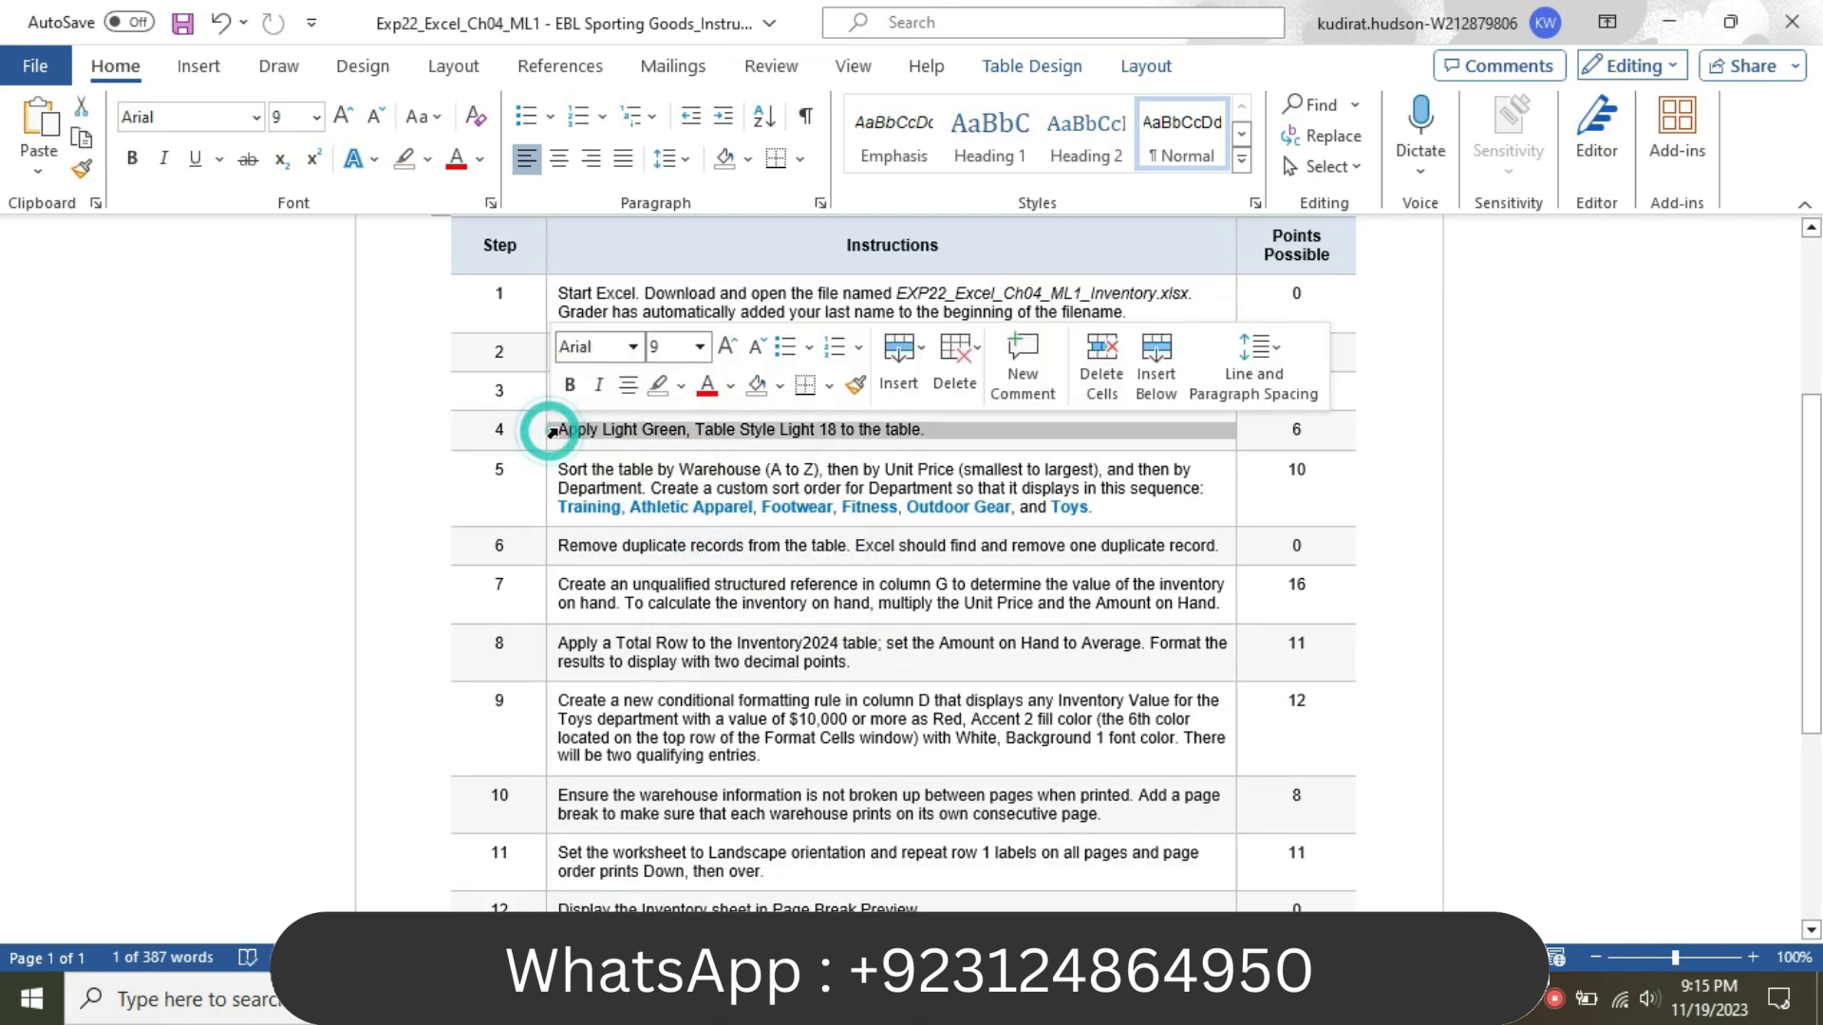
{"action": "left_click", "coordinate": [701, 348]}
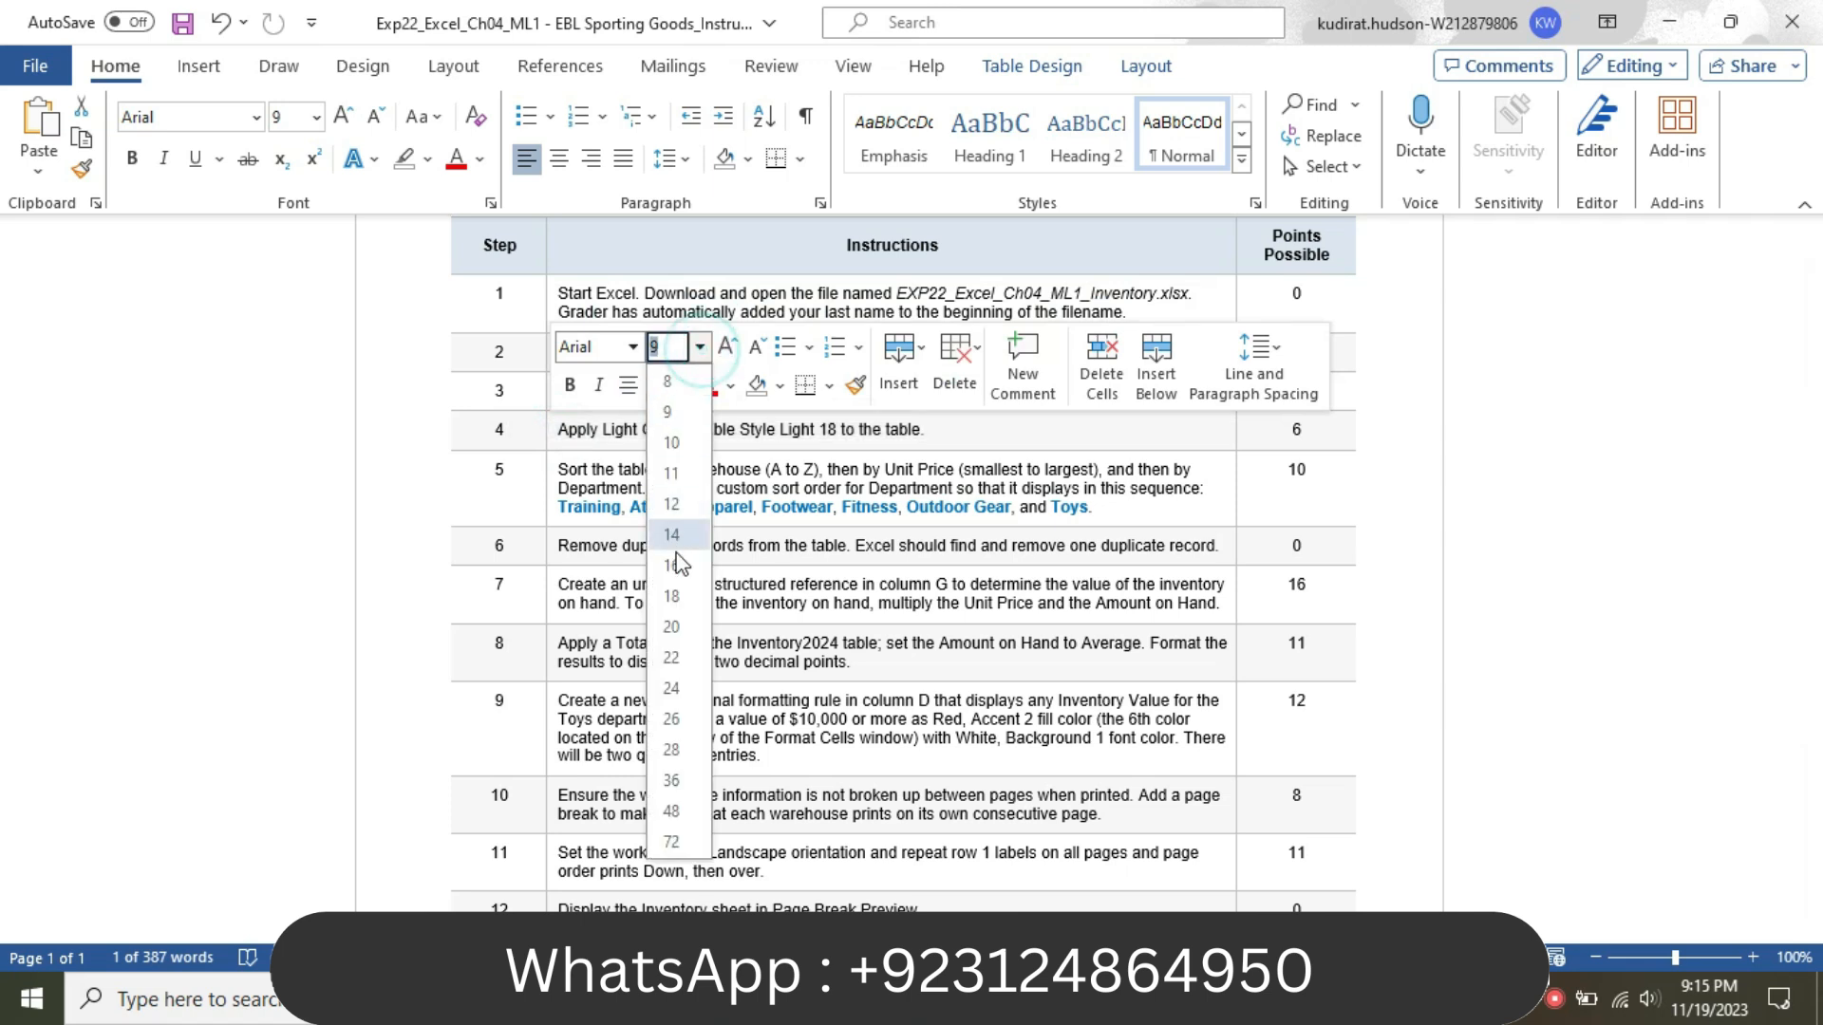
{"action": "left_click", "coordinate": [671, 565]}
{"action": "left_click", "coordinate": [681, 387]}
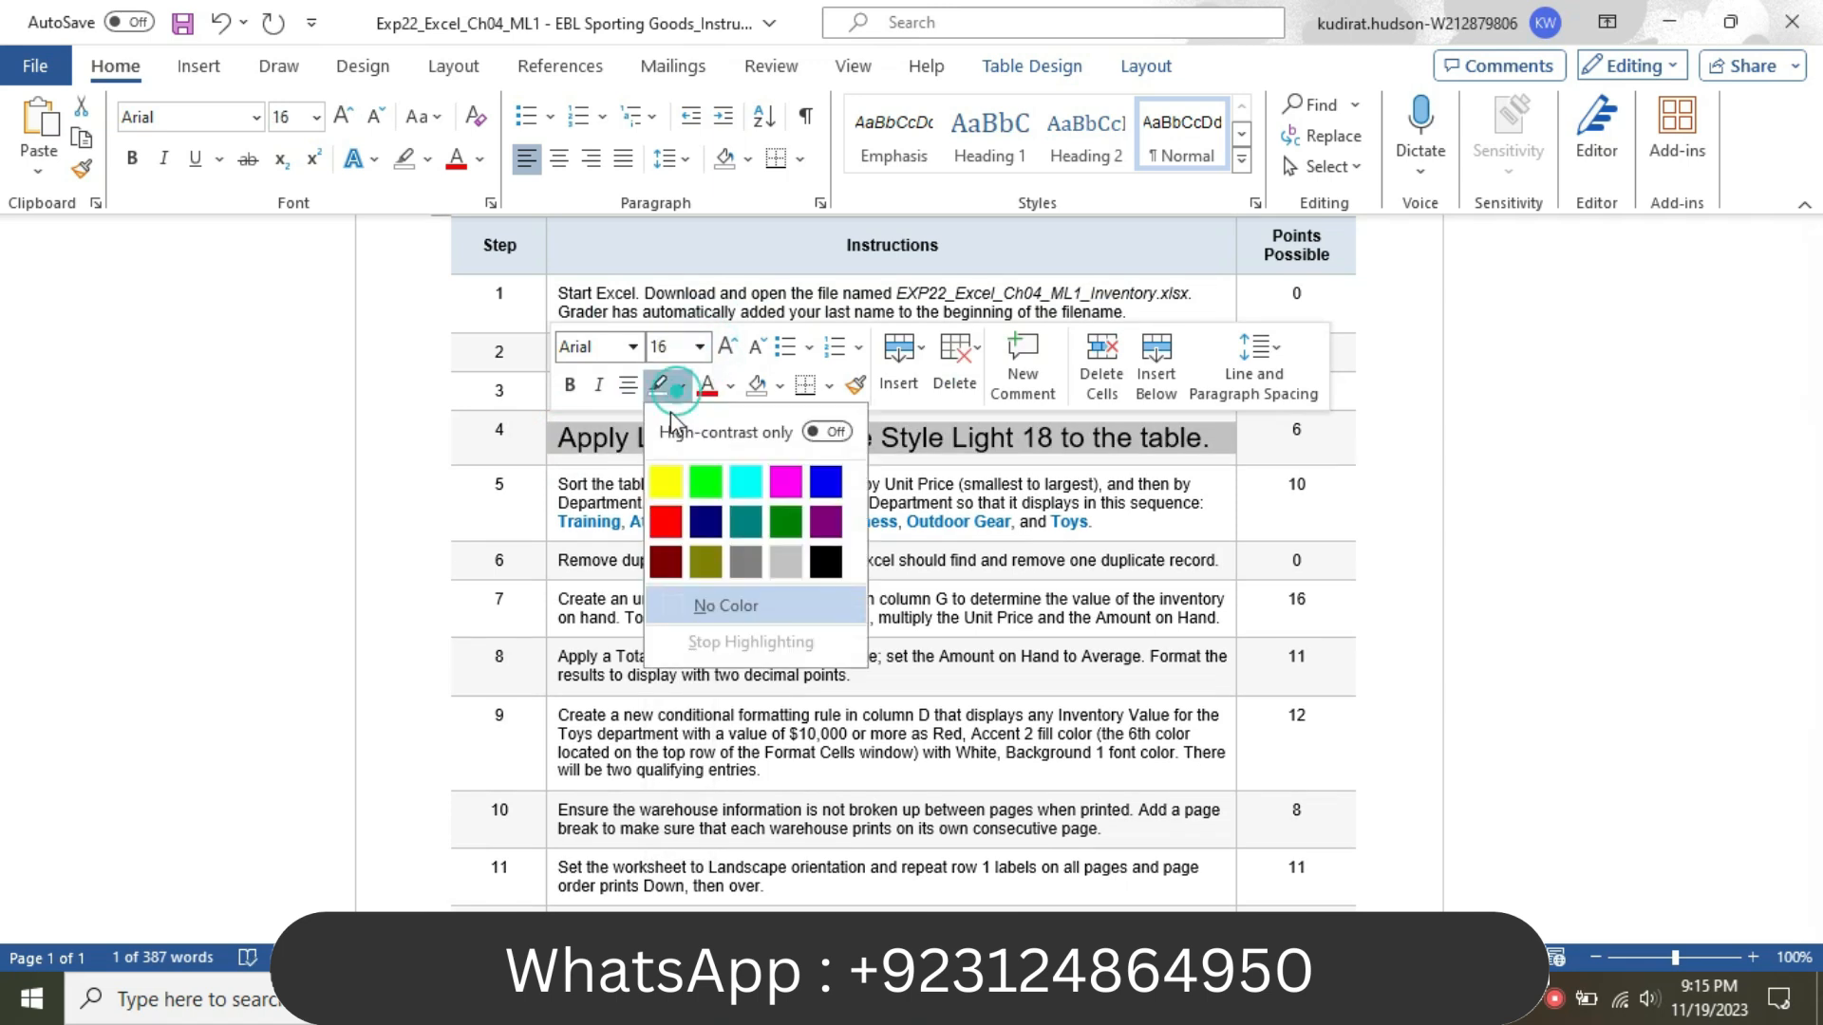
{"action": "left_click", "coordinate": [664, 480]}
{"action": "left_click", "coordinate": [626, 437]}
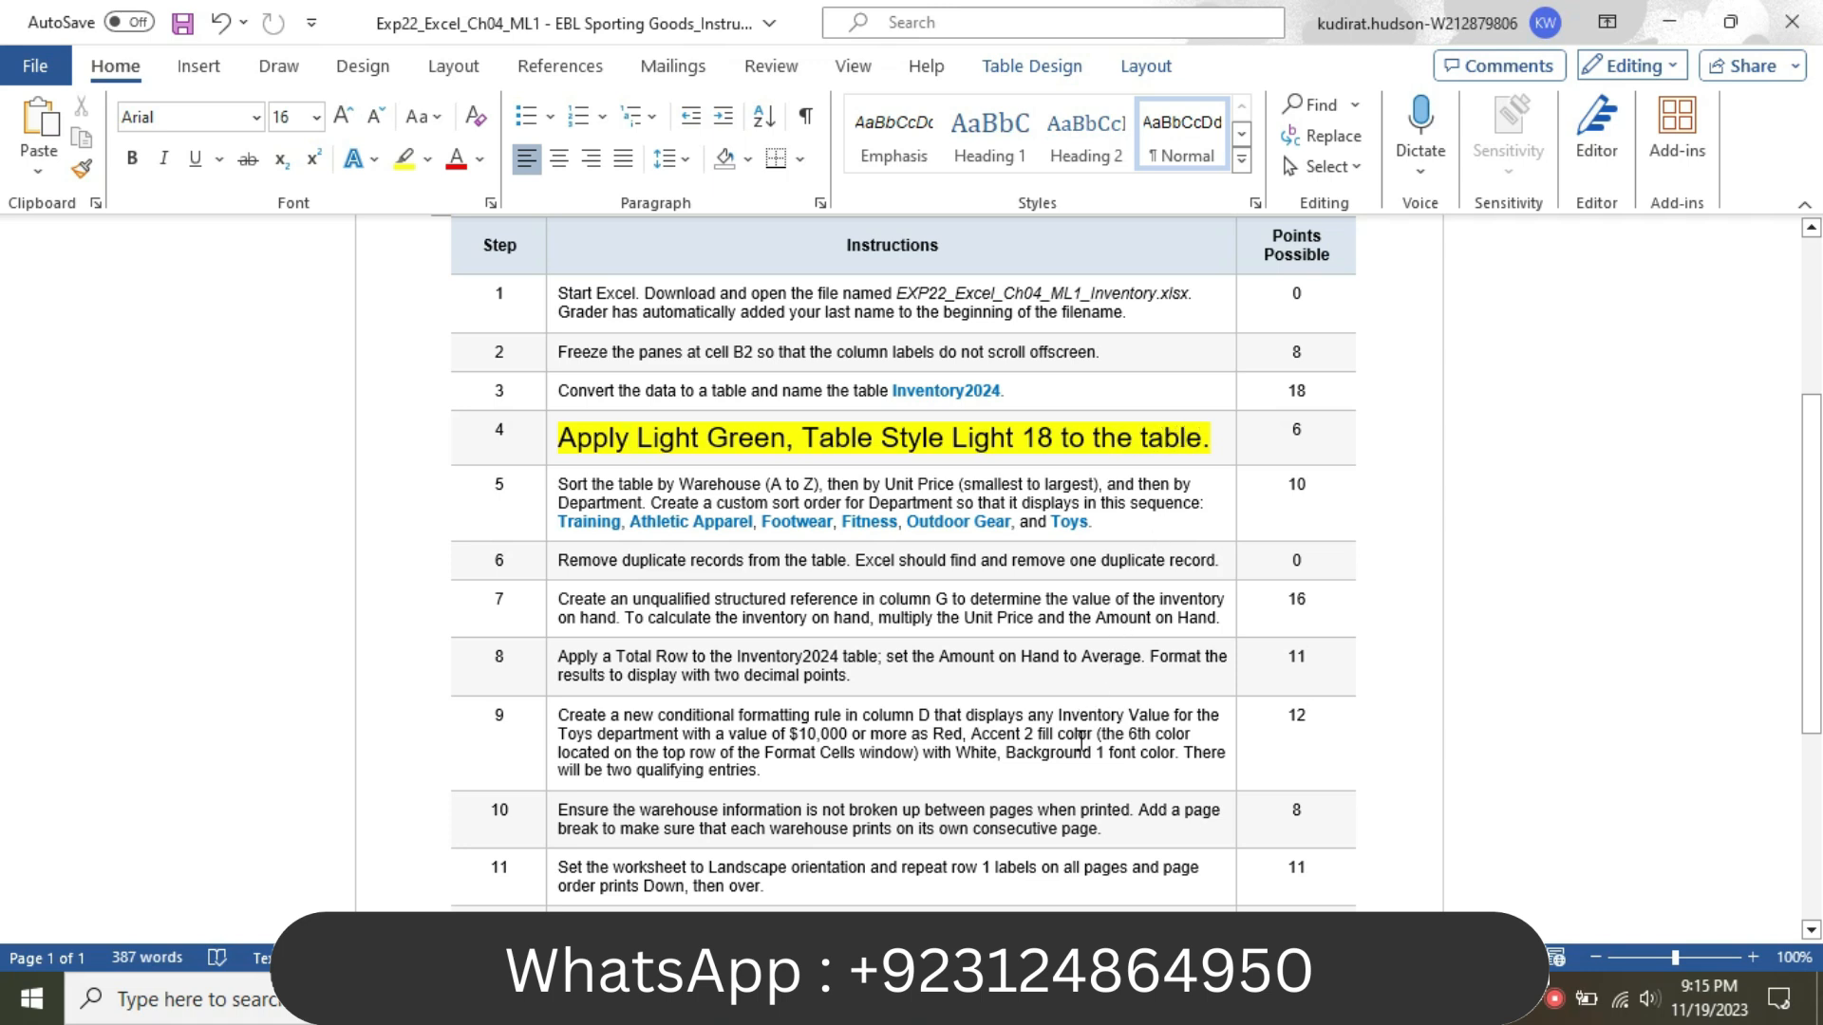
- Switch to the workbook in Excel and apply Light Green, Table Style Light 18 to the Inventory2024 table
{"action": "mouse_move", "coordinate": [1005, 999]}
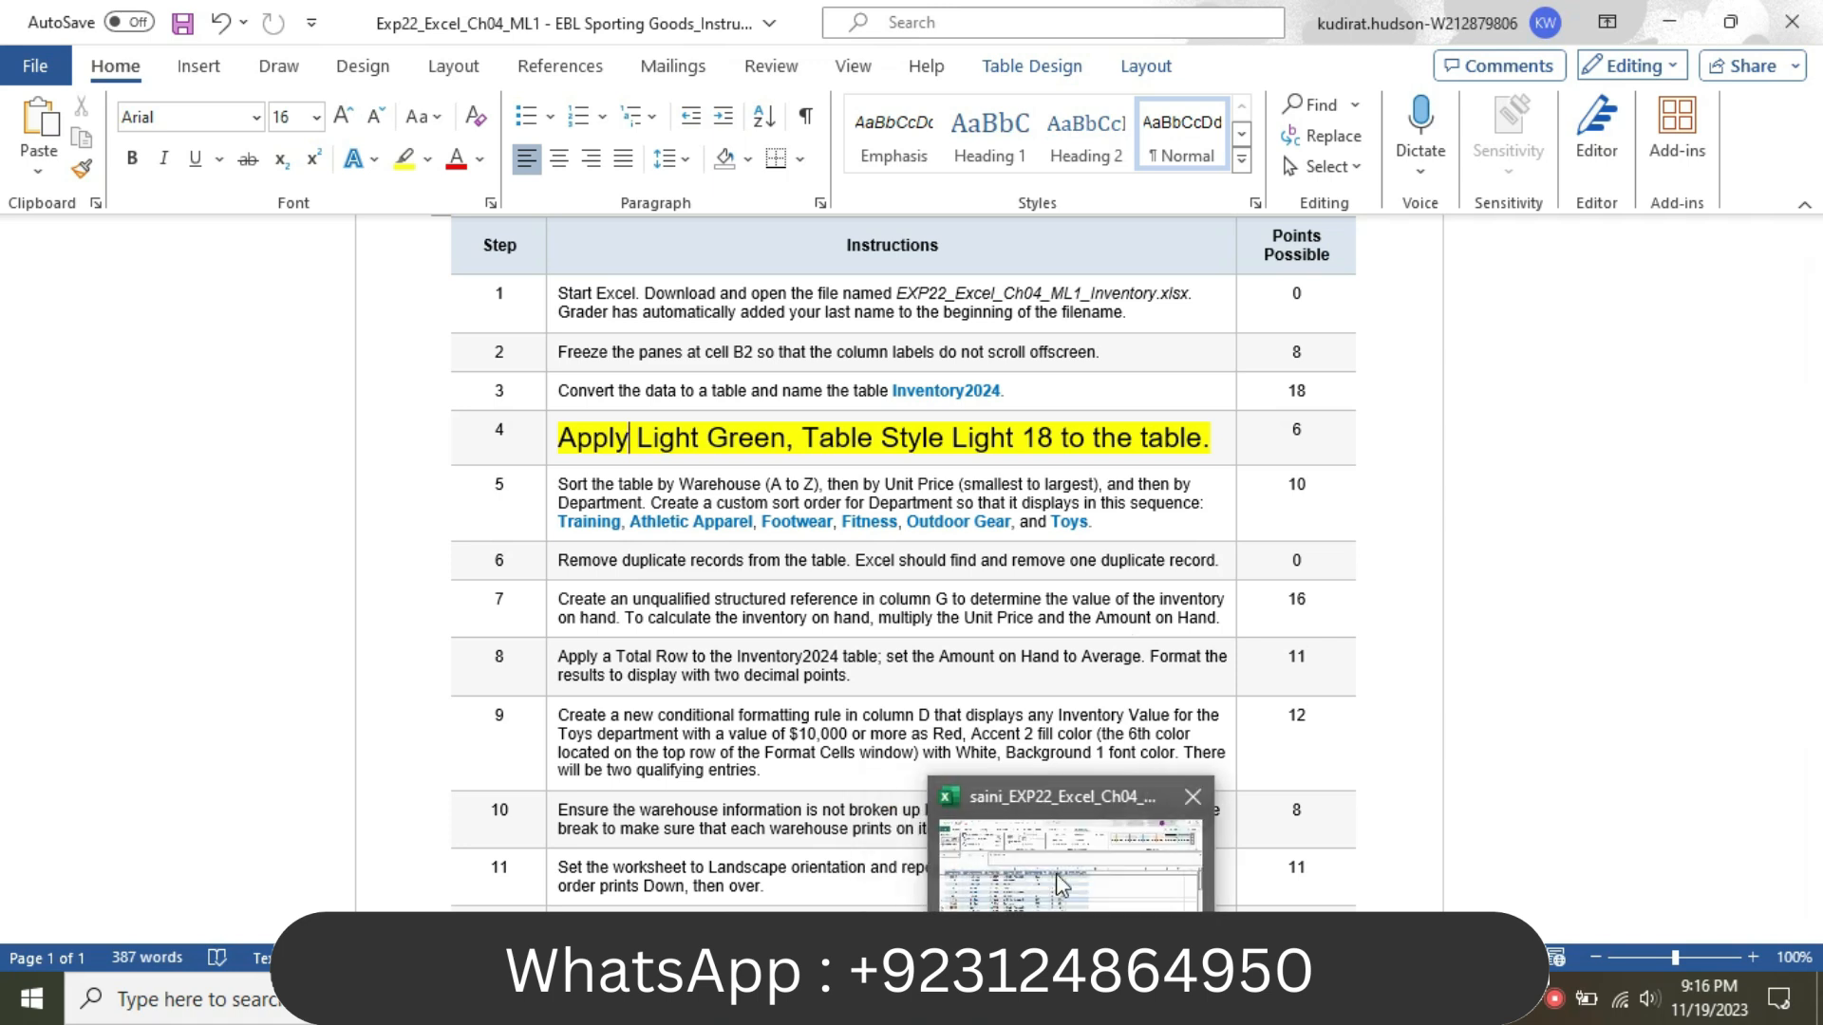
{"action": "left_click", "coordinate": [1058, 878]}
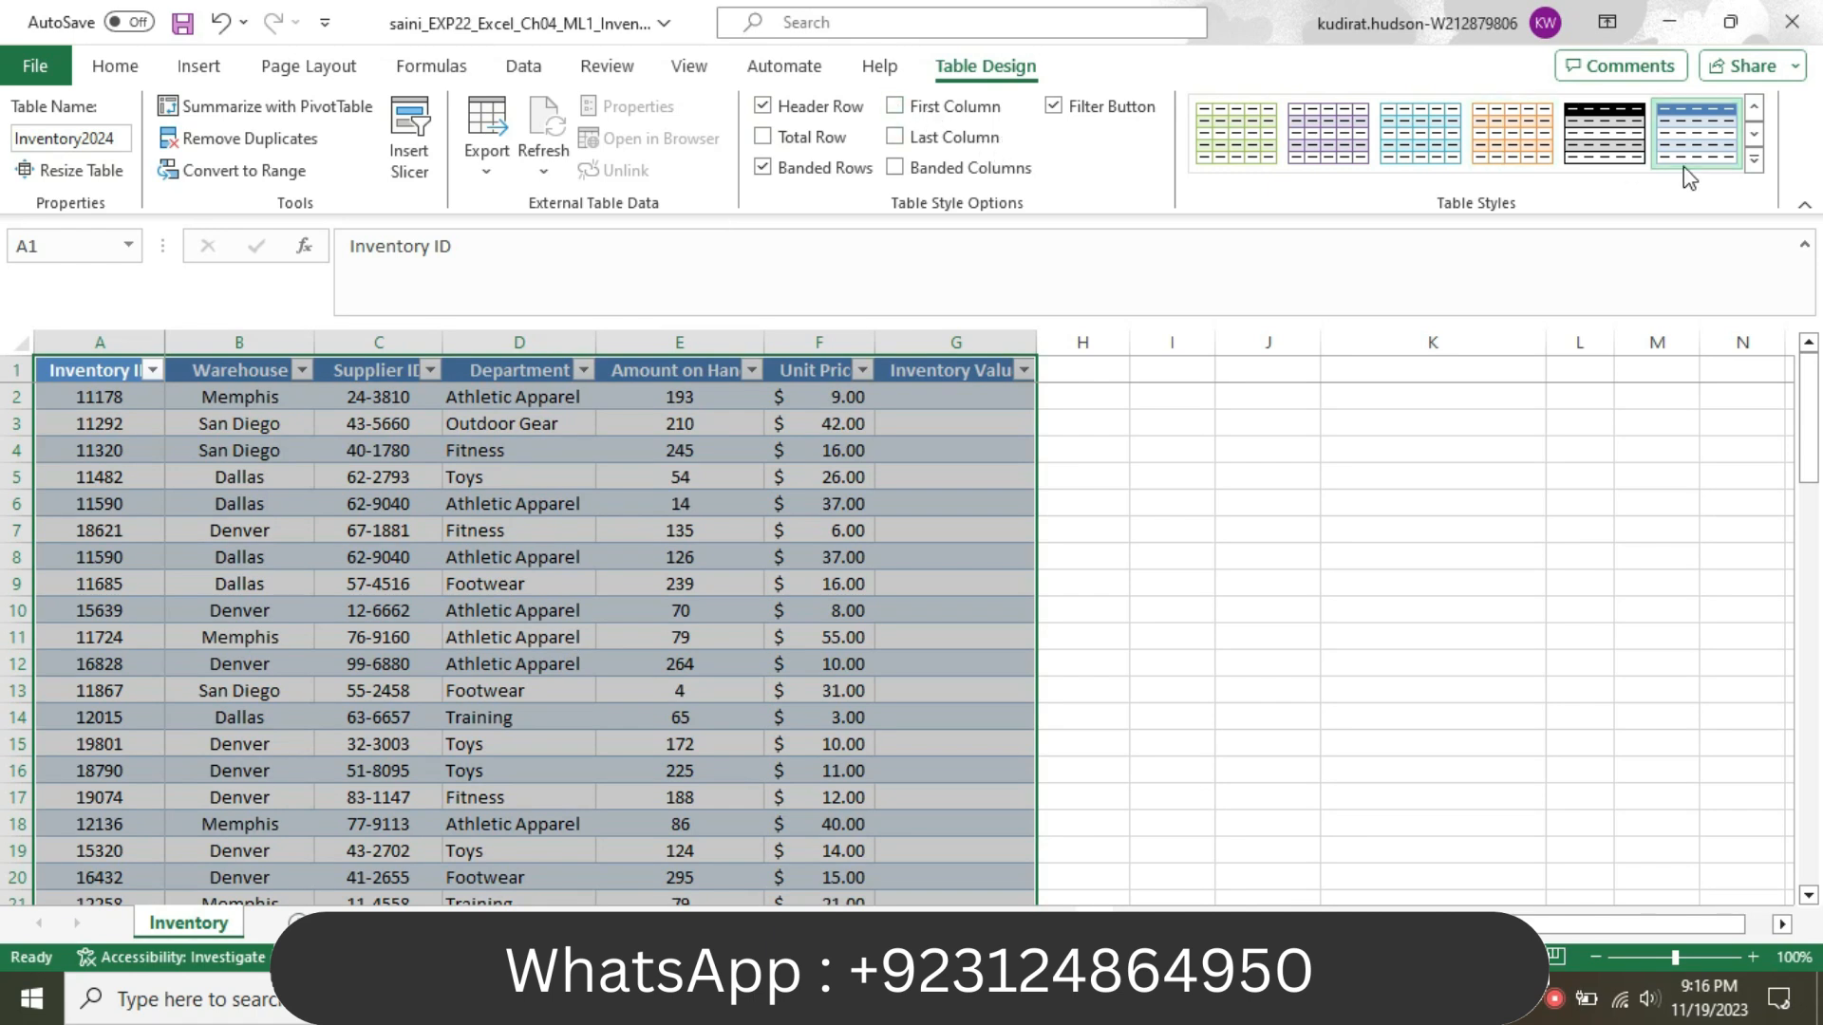
{"action": "left_click", "coordinate": [1754, 159]}
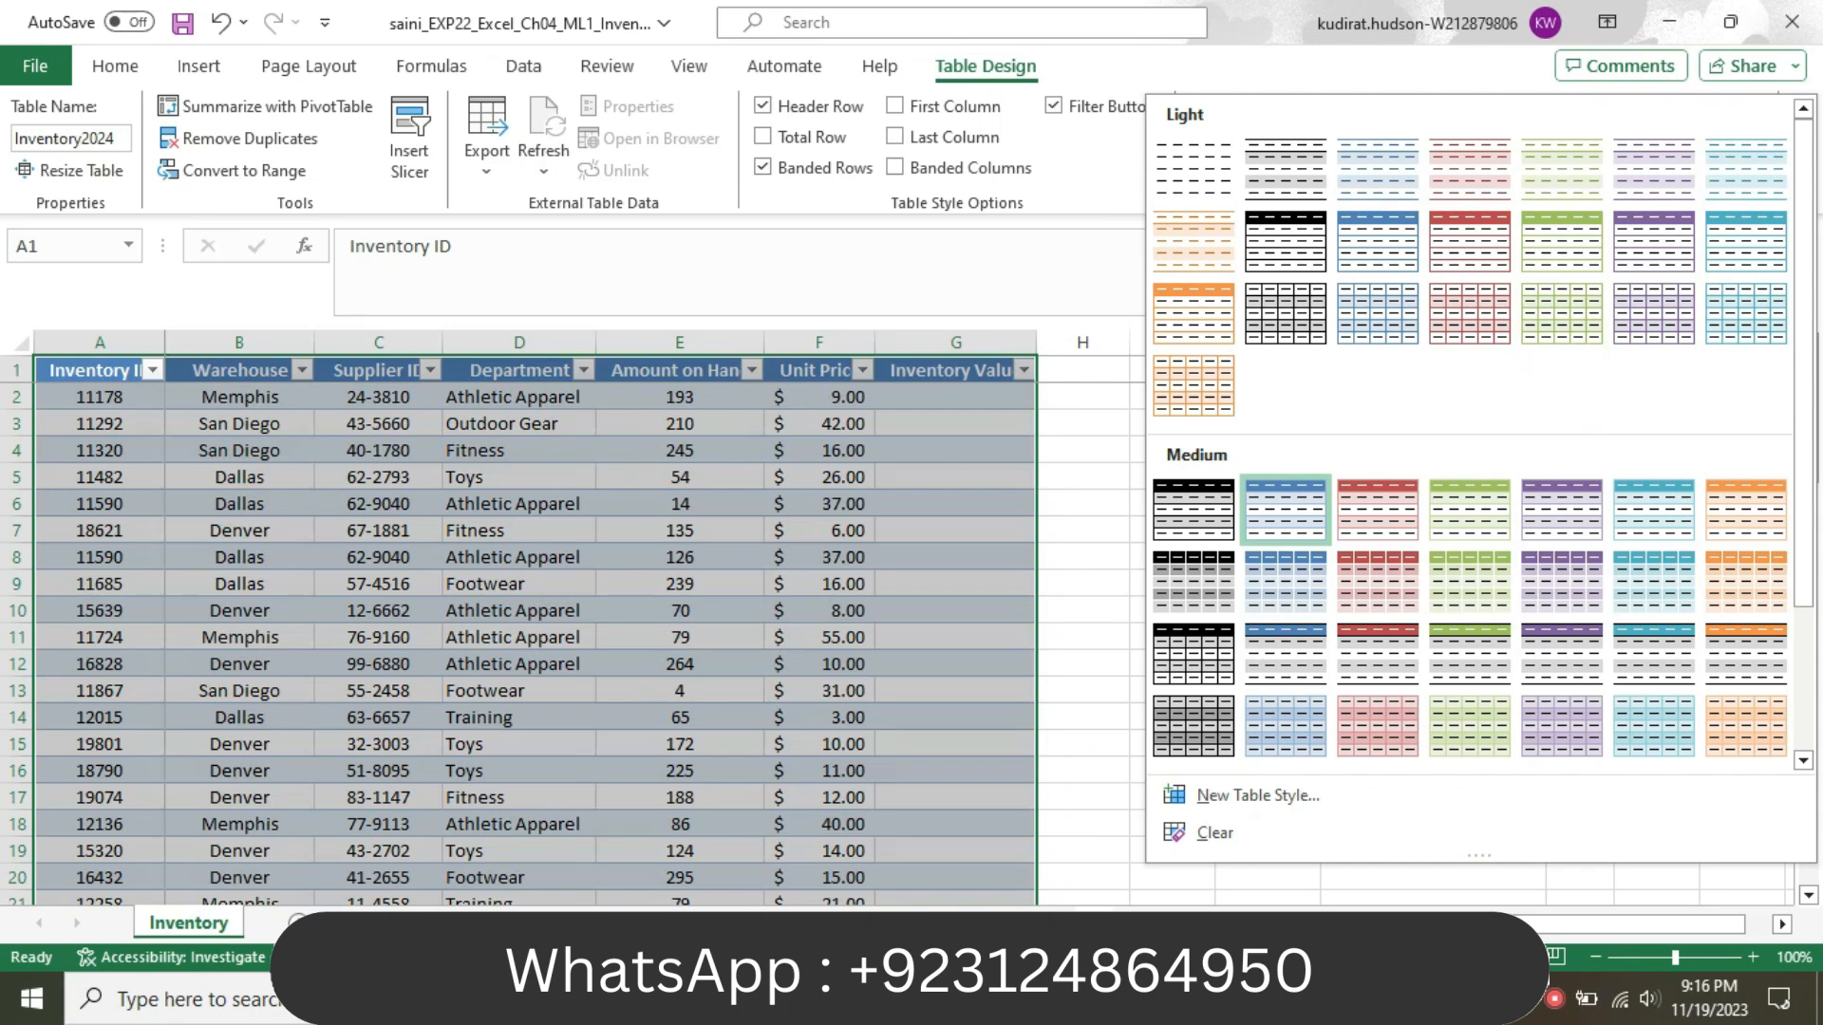
{"action": "mouse_move", "coordinate": [1009, 999]}
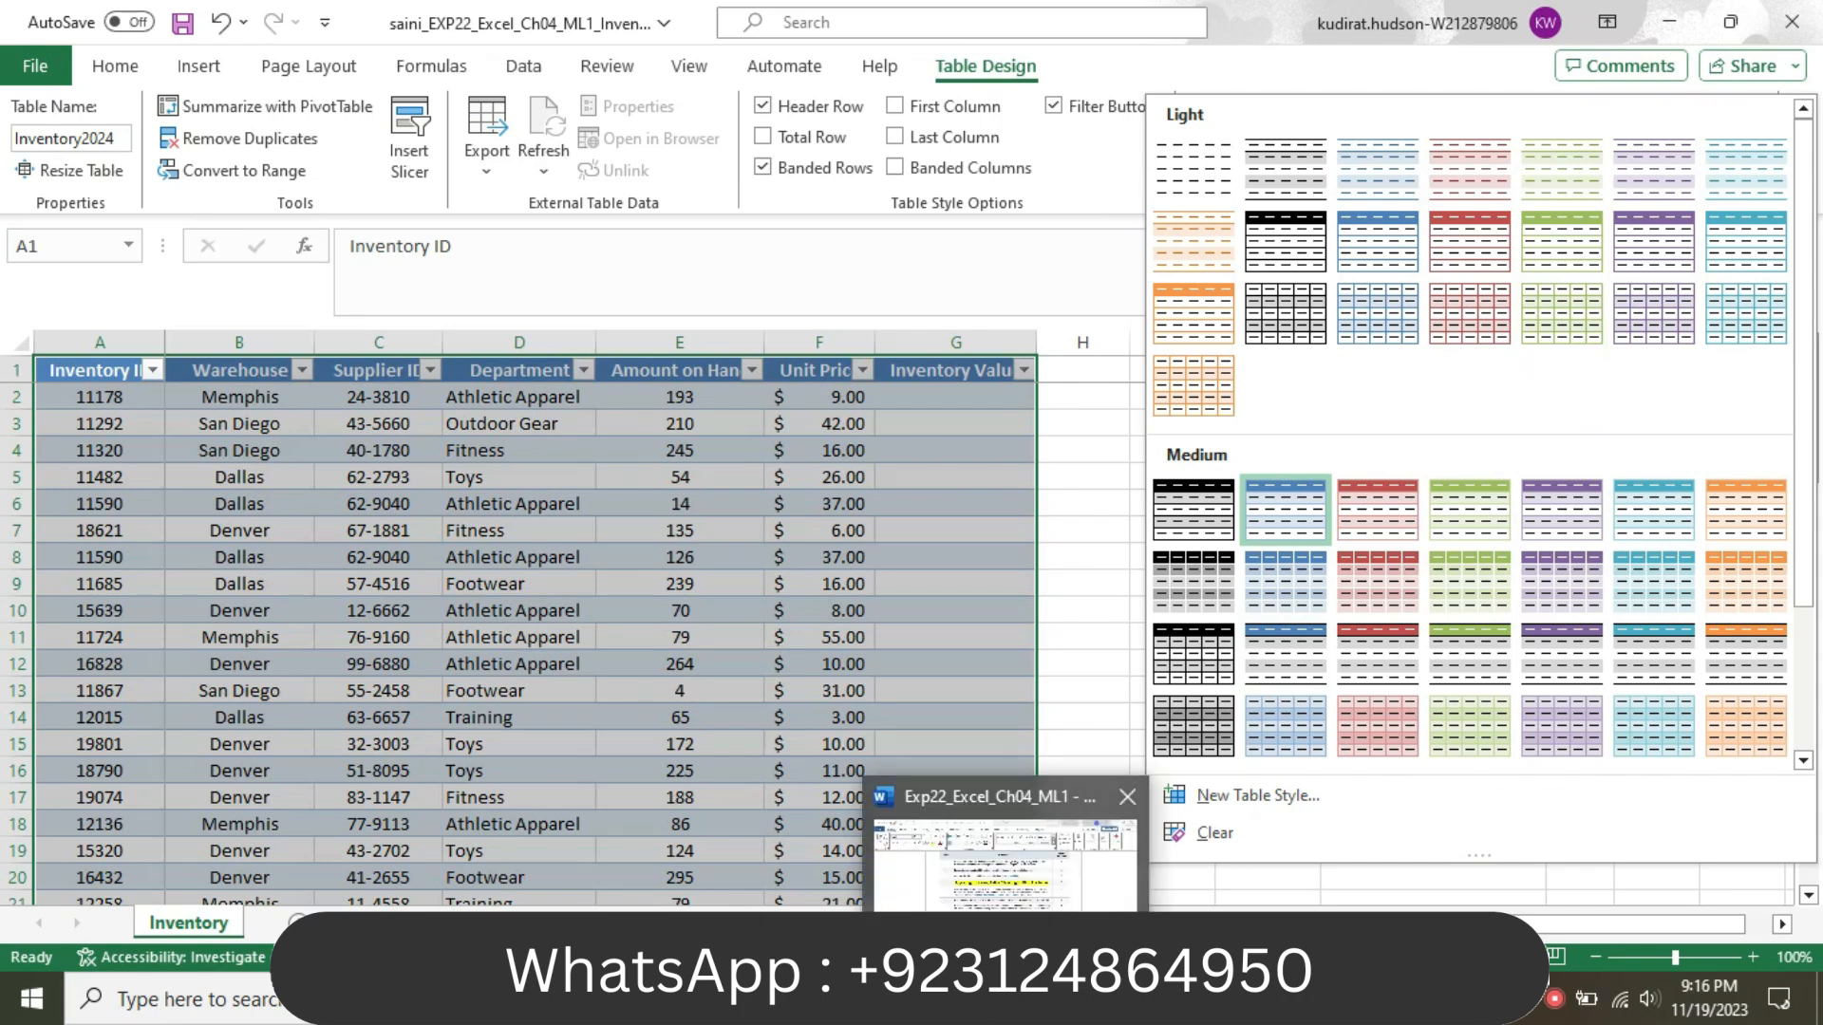
{"action": "left_click", "coordinate": [1009, 854]}
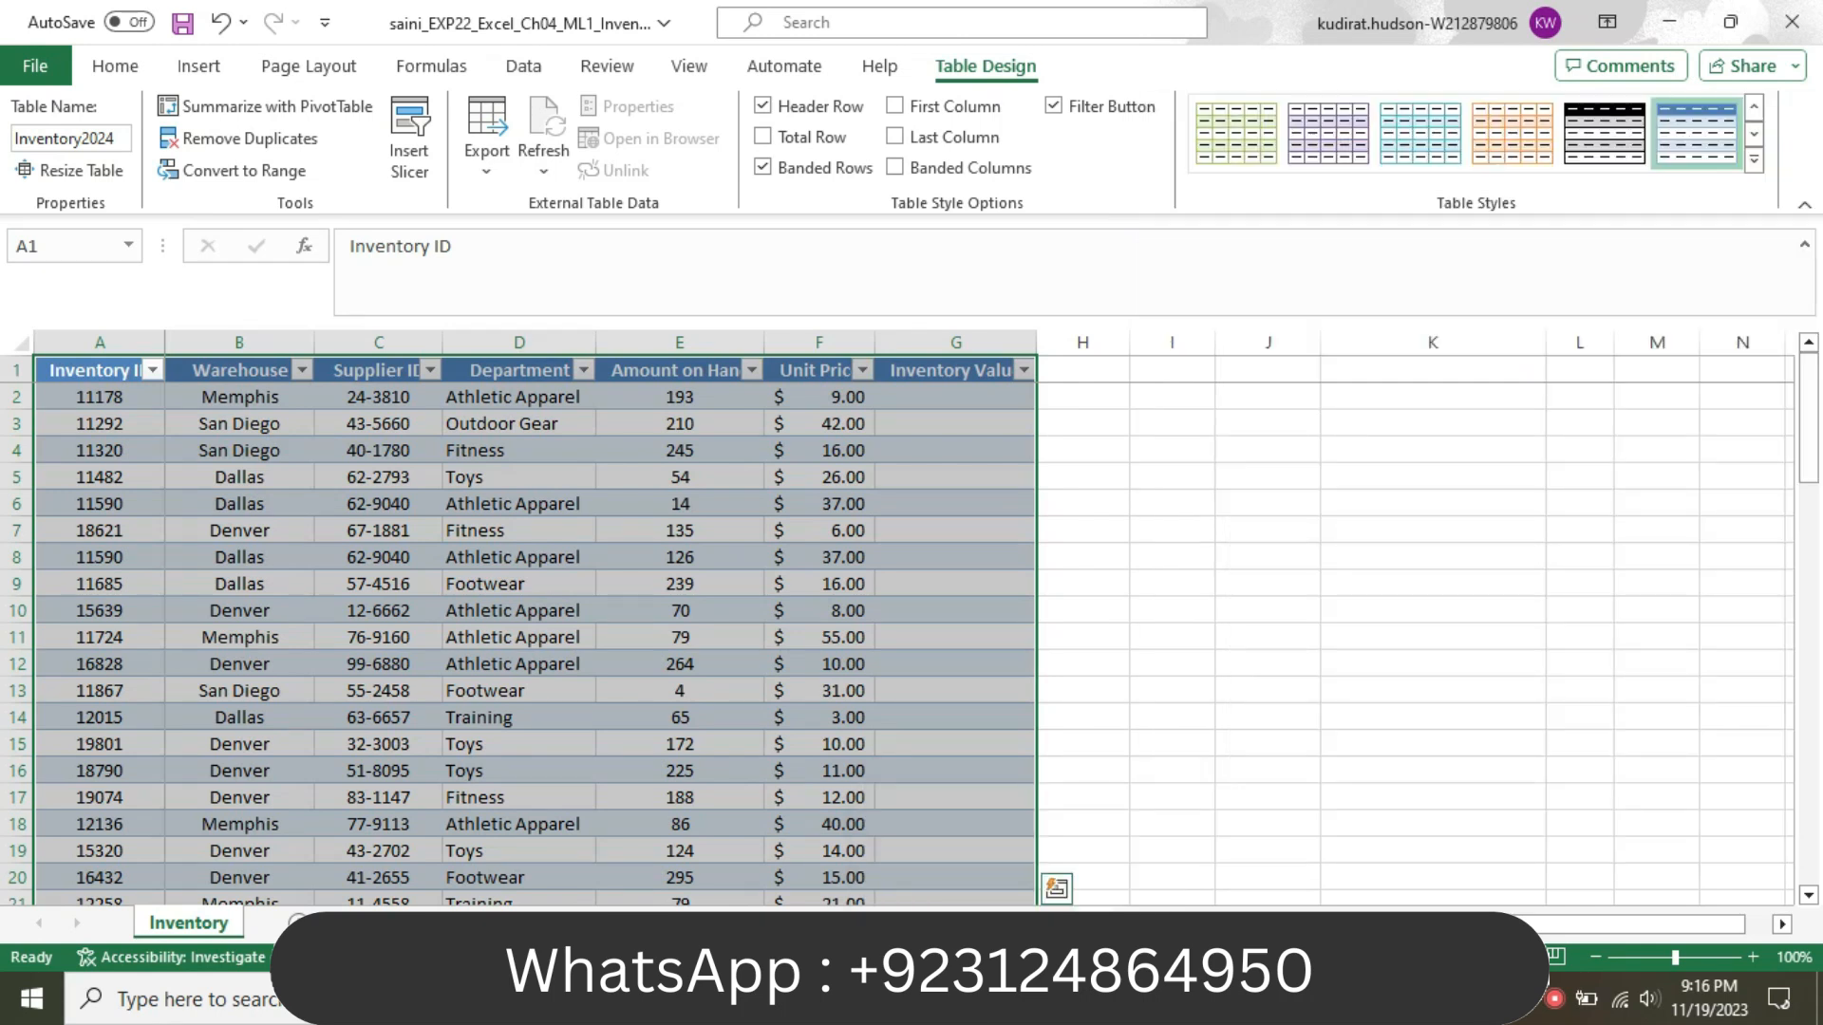
{"action": "mouse_move", "coordinate": [1009, 998]}
{"action": "mouse_move", "coordinate": [1009, 931]}
{"action": "left_click", "coordinate": [1754, 161]}
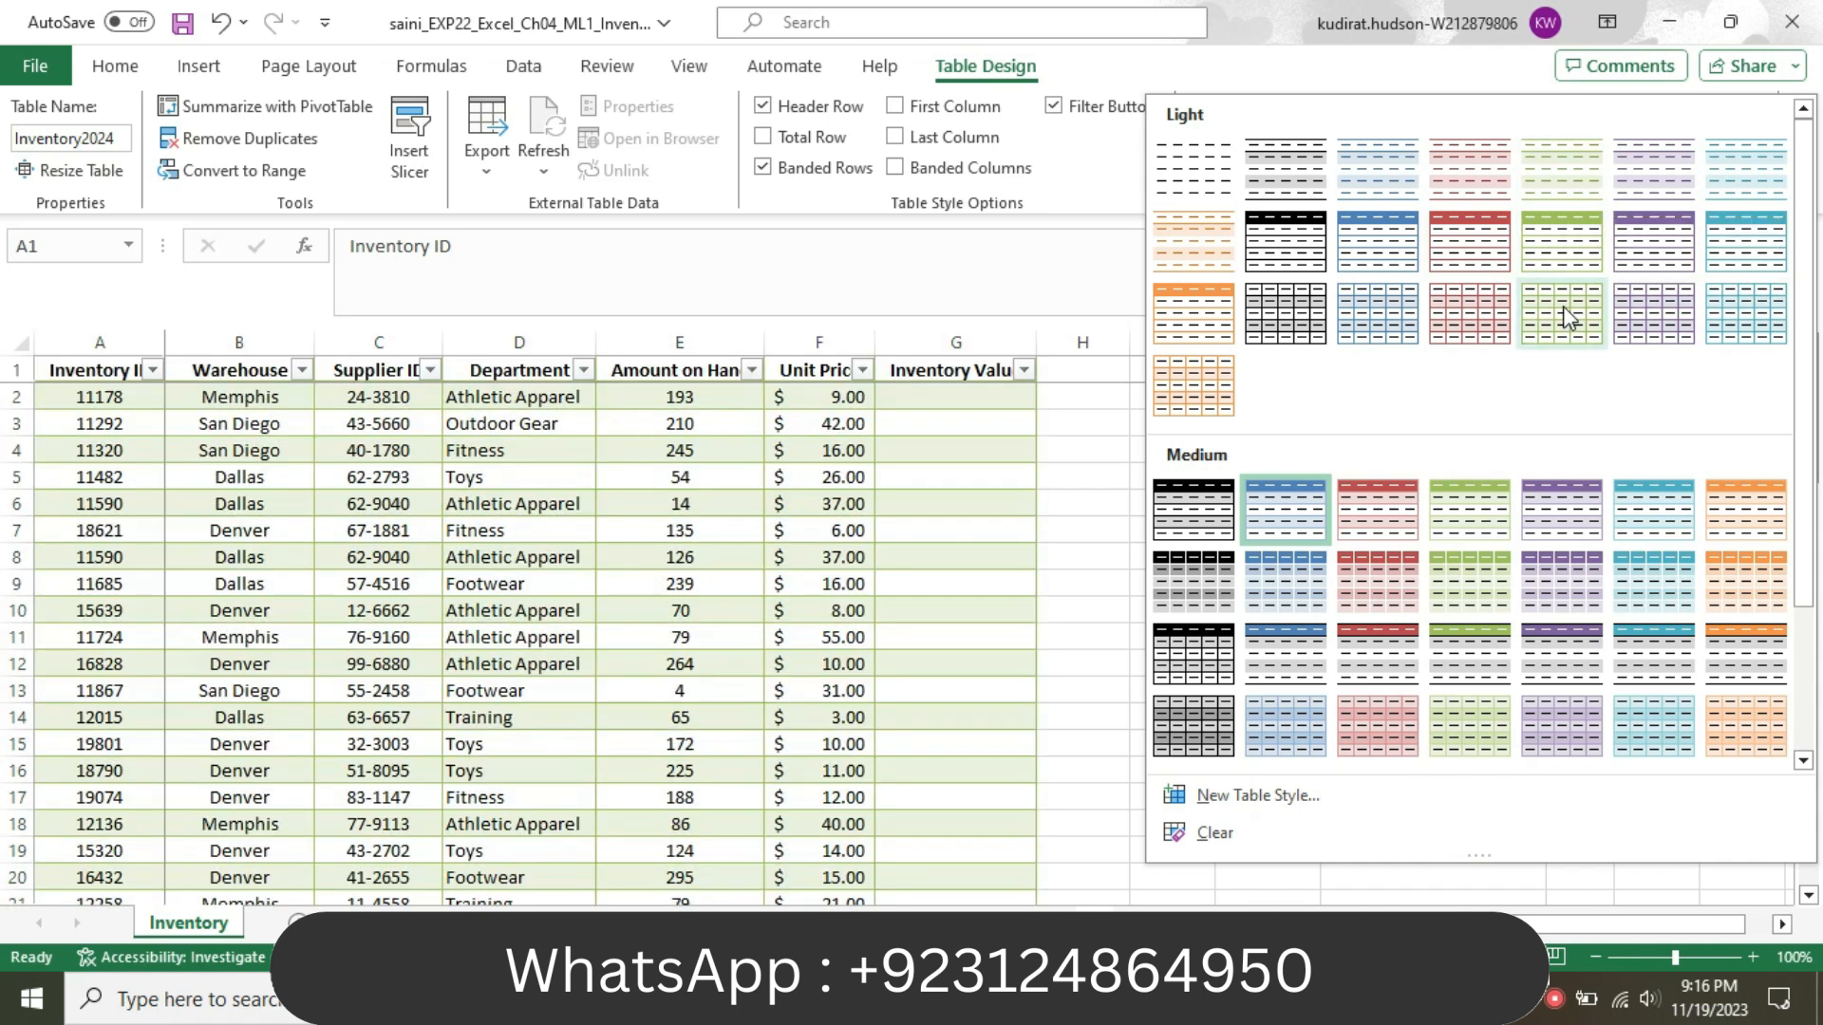
{"action": "left_click", "coordinate": [1562, 306]}
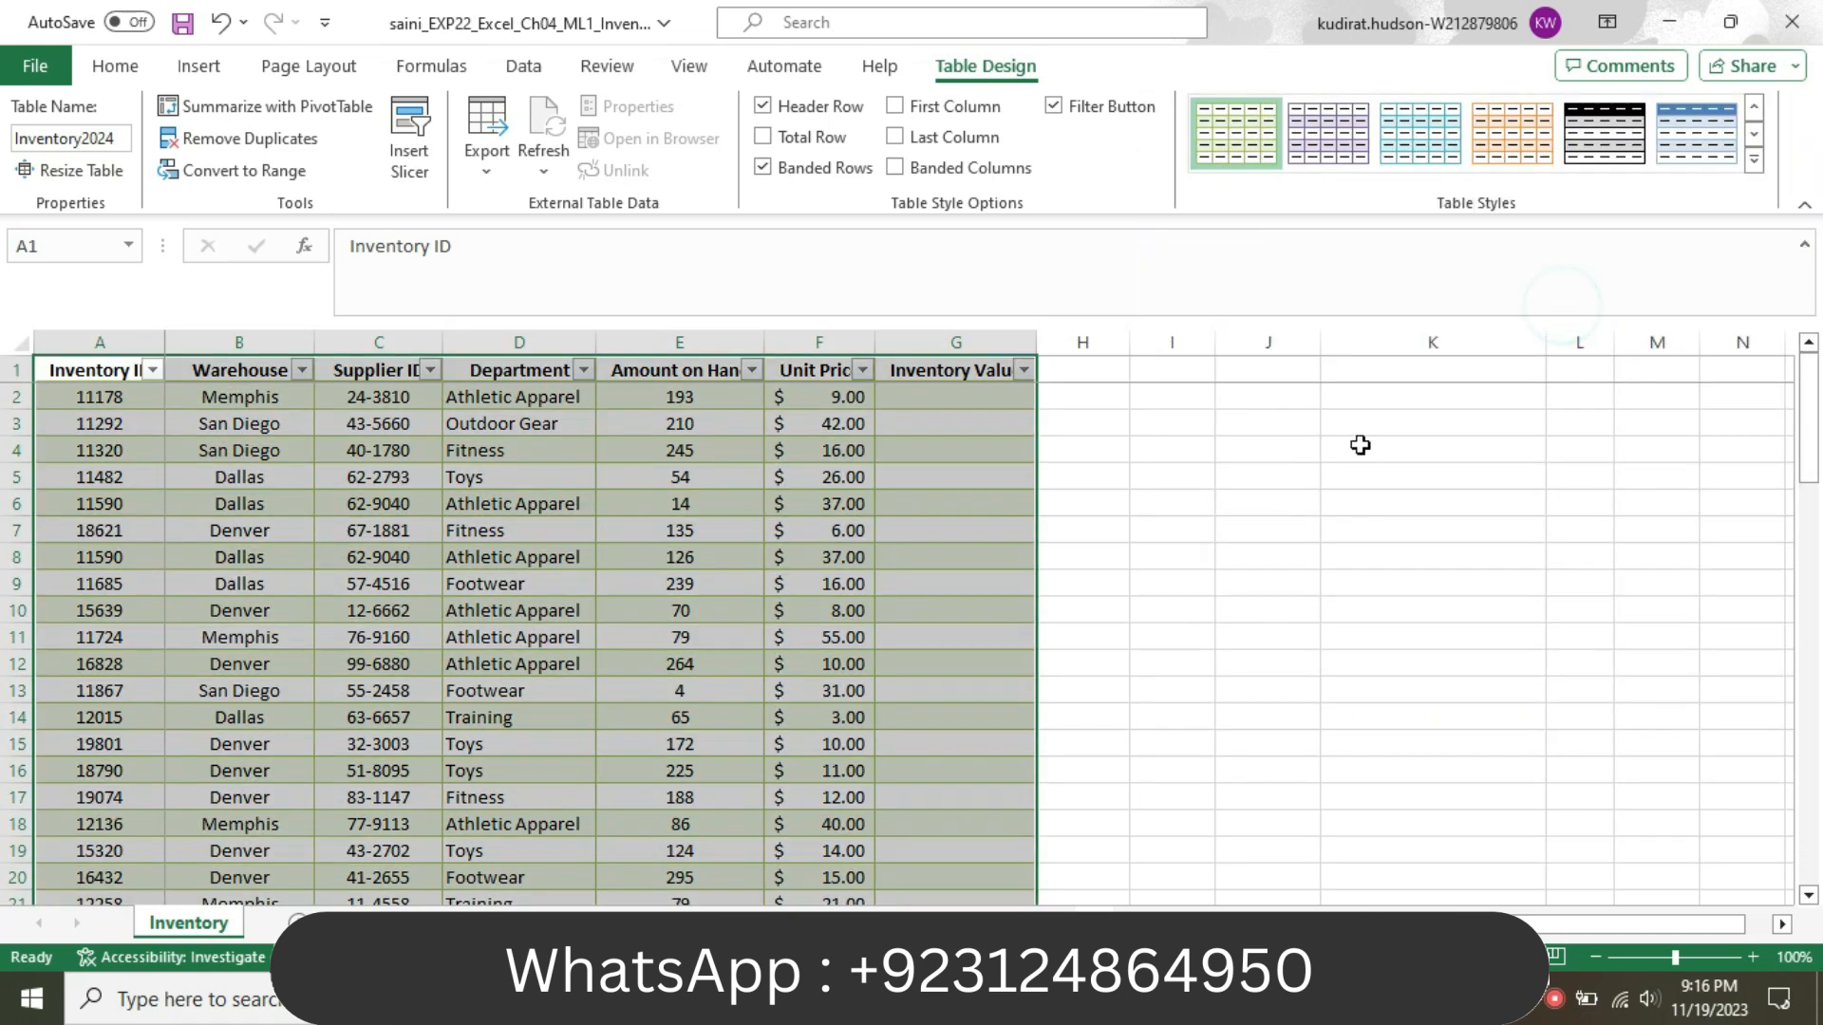
- Return to the instructions in Word, reset the step 4 text to 9 pt and remove its highlighting
{"action": "key", "text": "alt+Tab"}
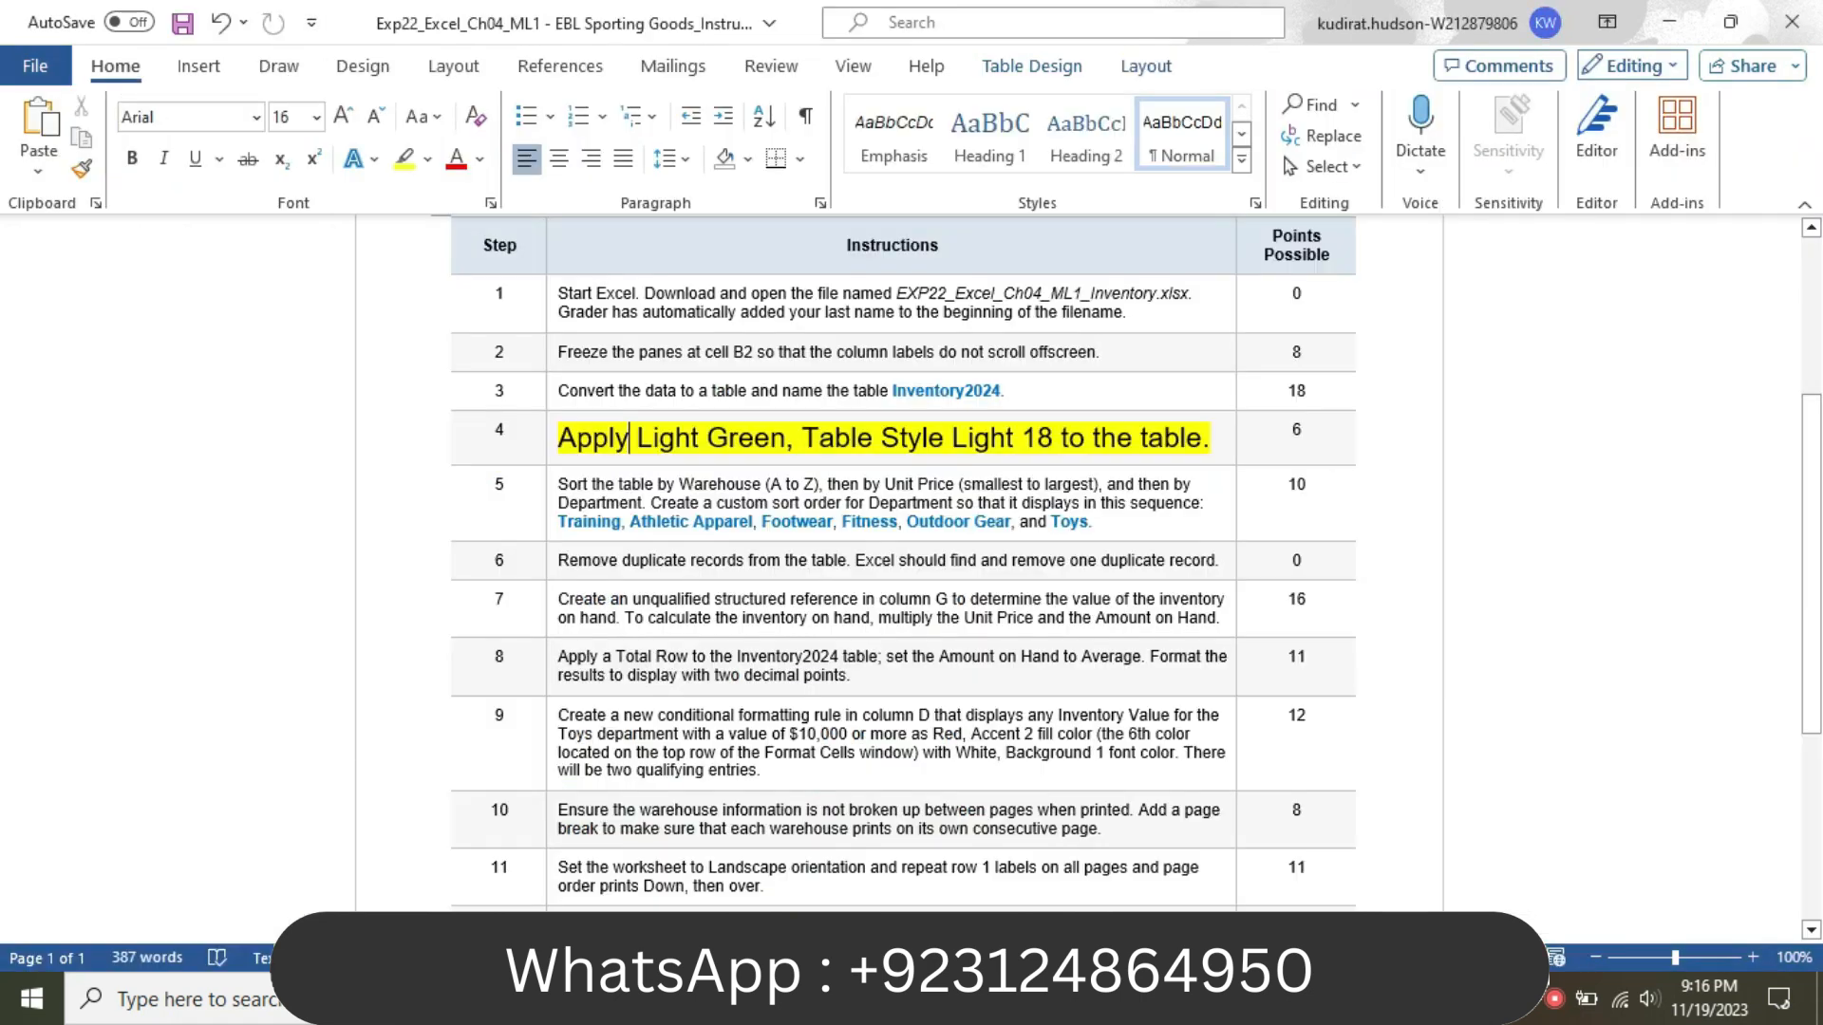
{"action": "left_click", "coordinate": [549, 441]}
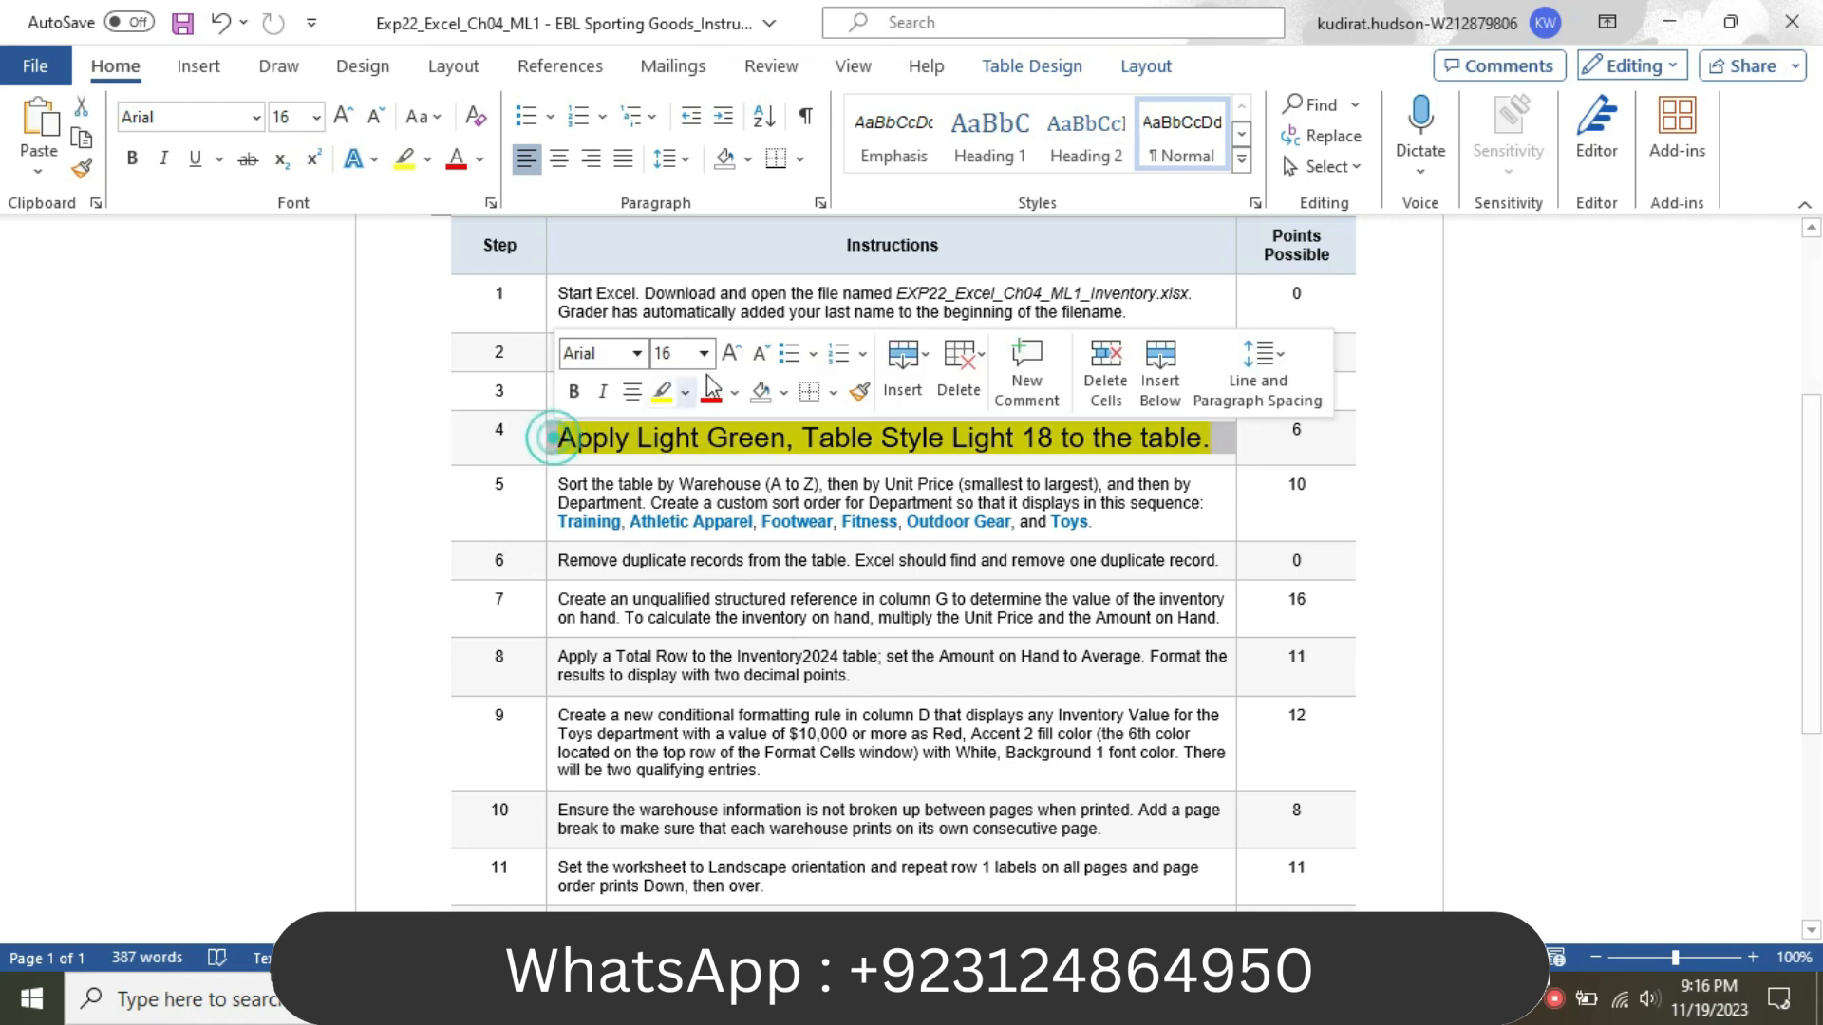
{"action": "left_click", "coordinate": [704, 353]}
{"action": "left_click", "coordinate": [691, 420]}
{"action": "left_click", "coordinate": [685, 392]}
{"action": "left_click", "coordinate": [710, 602]}
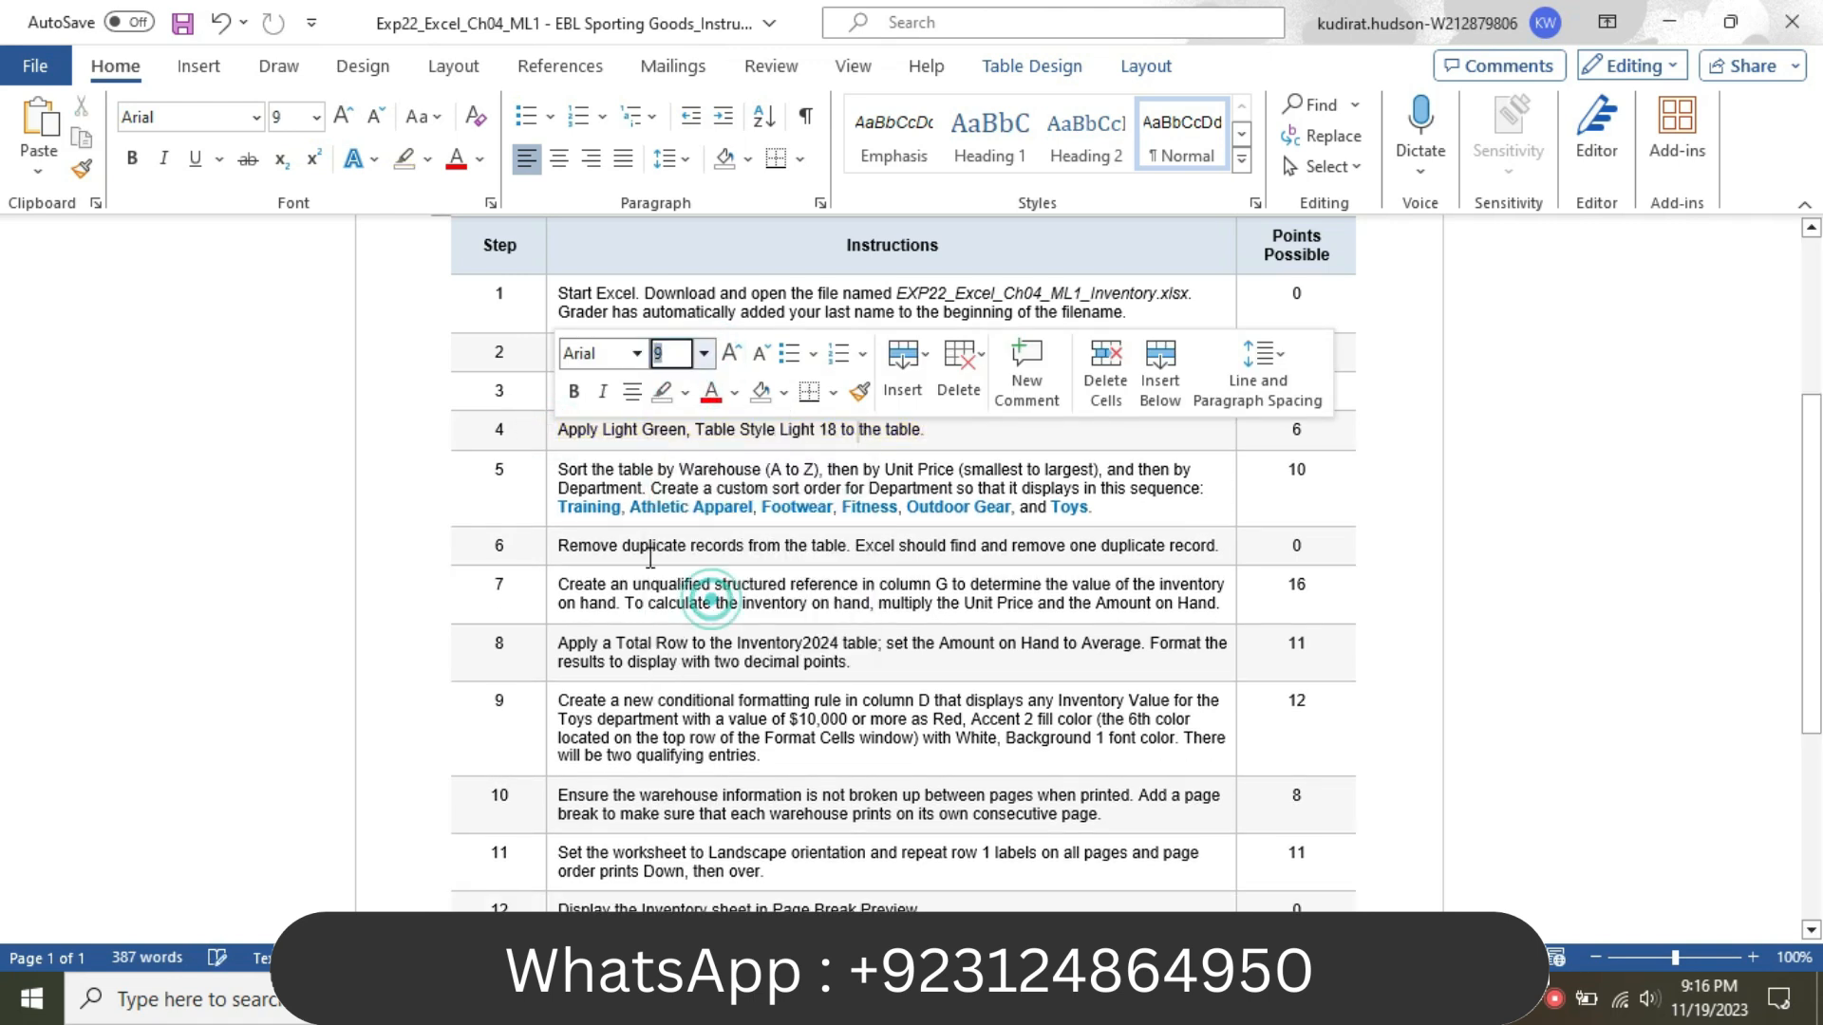
- Enlarge the step 5 instruction text to 16 pt and highlight it in yellow
{"action": "left_click", "coordinate": [553, 484]}
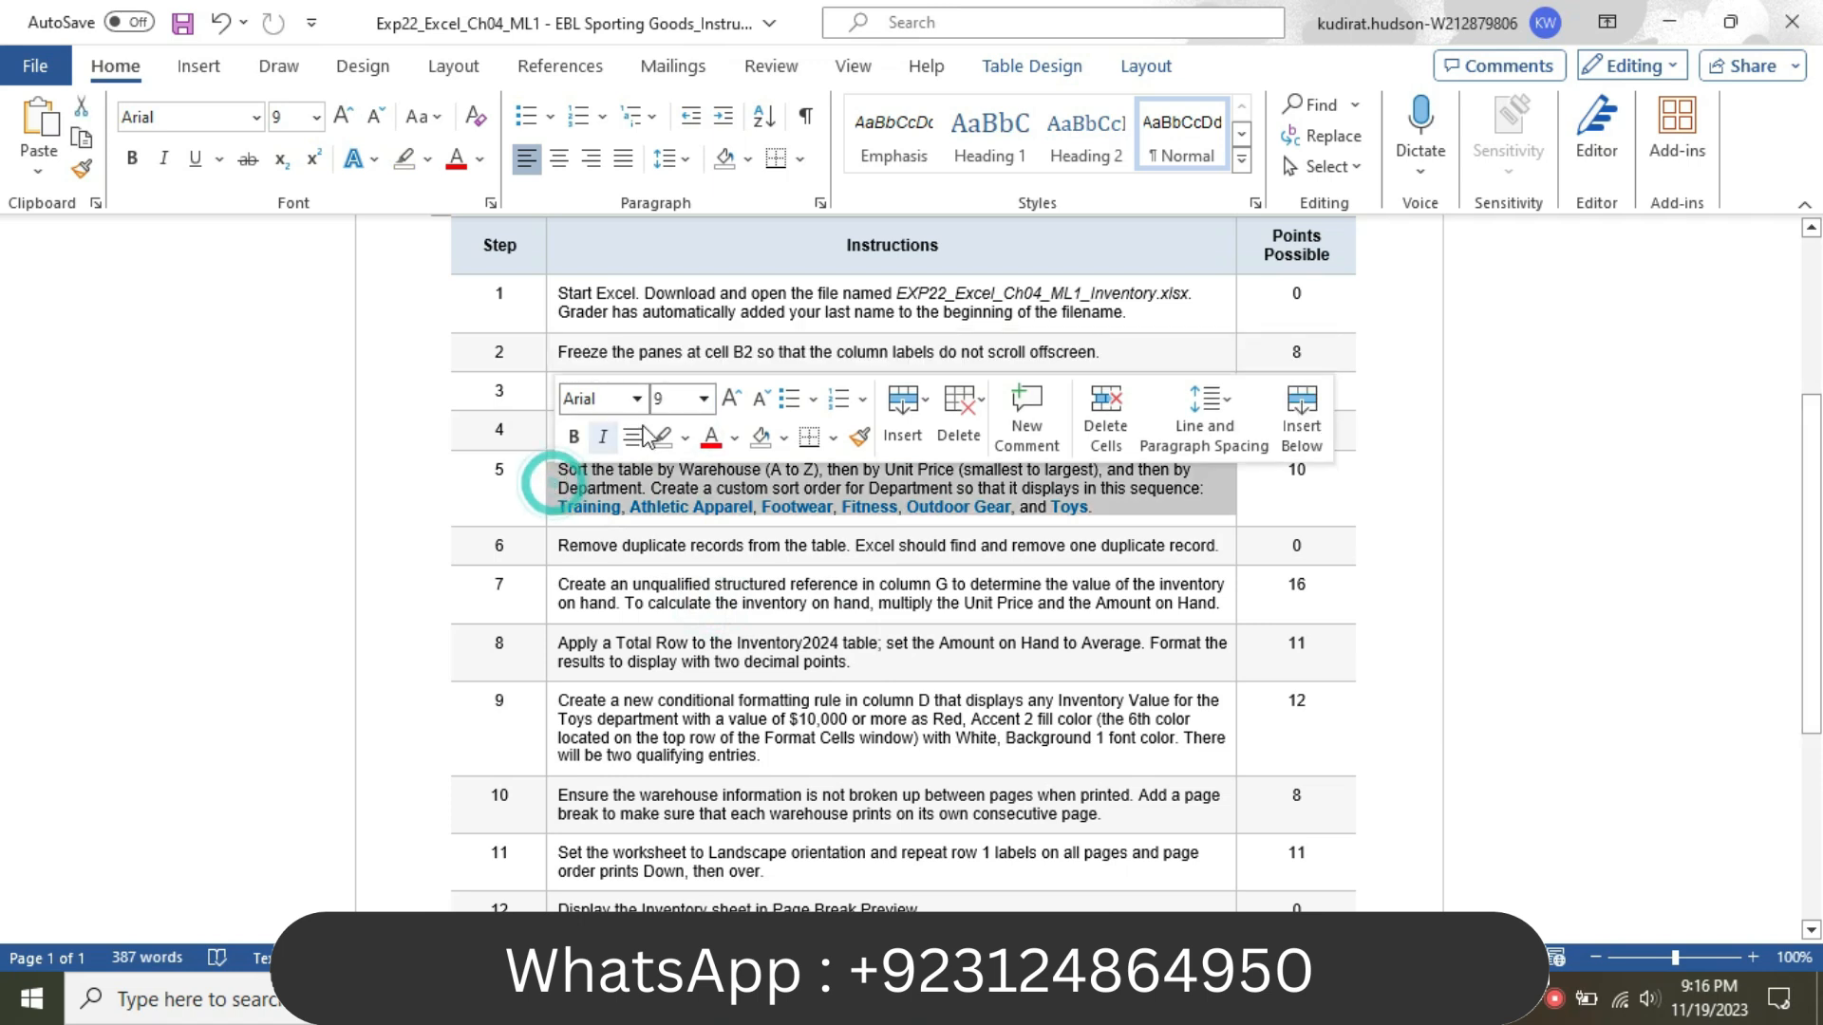
{"action": "left_click", "coordinate": [703, 399]}
{"action": "left_click", "coordinate": [683, 617]}
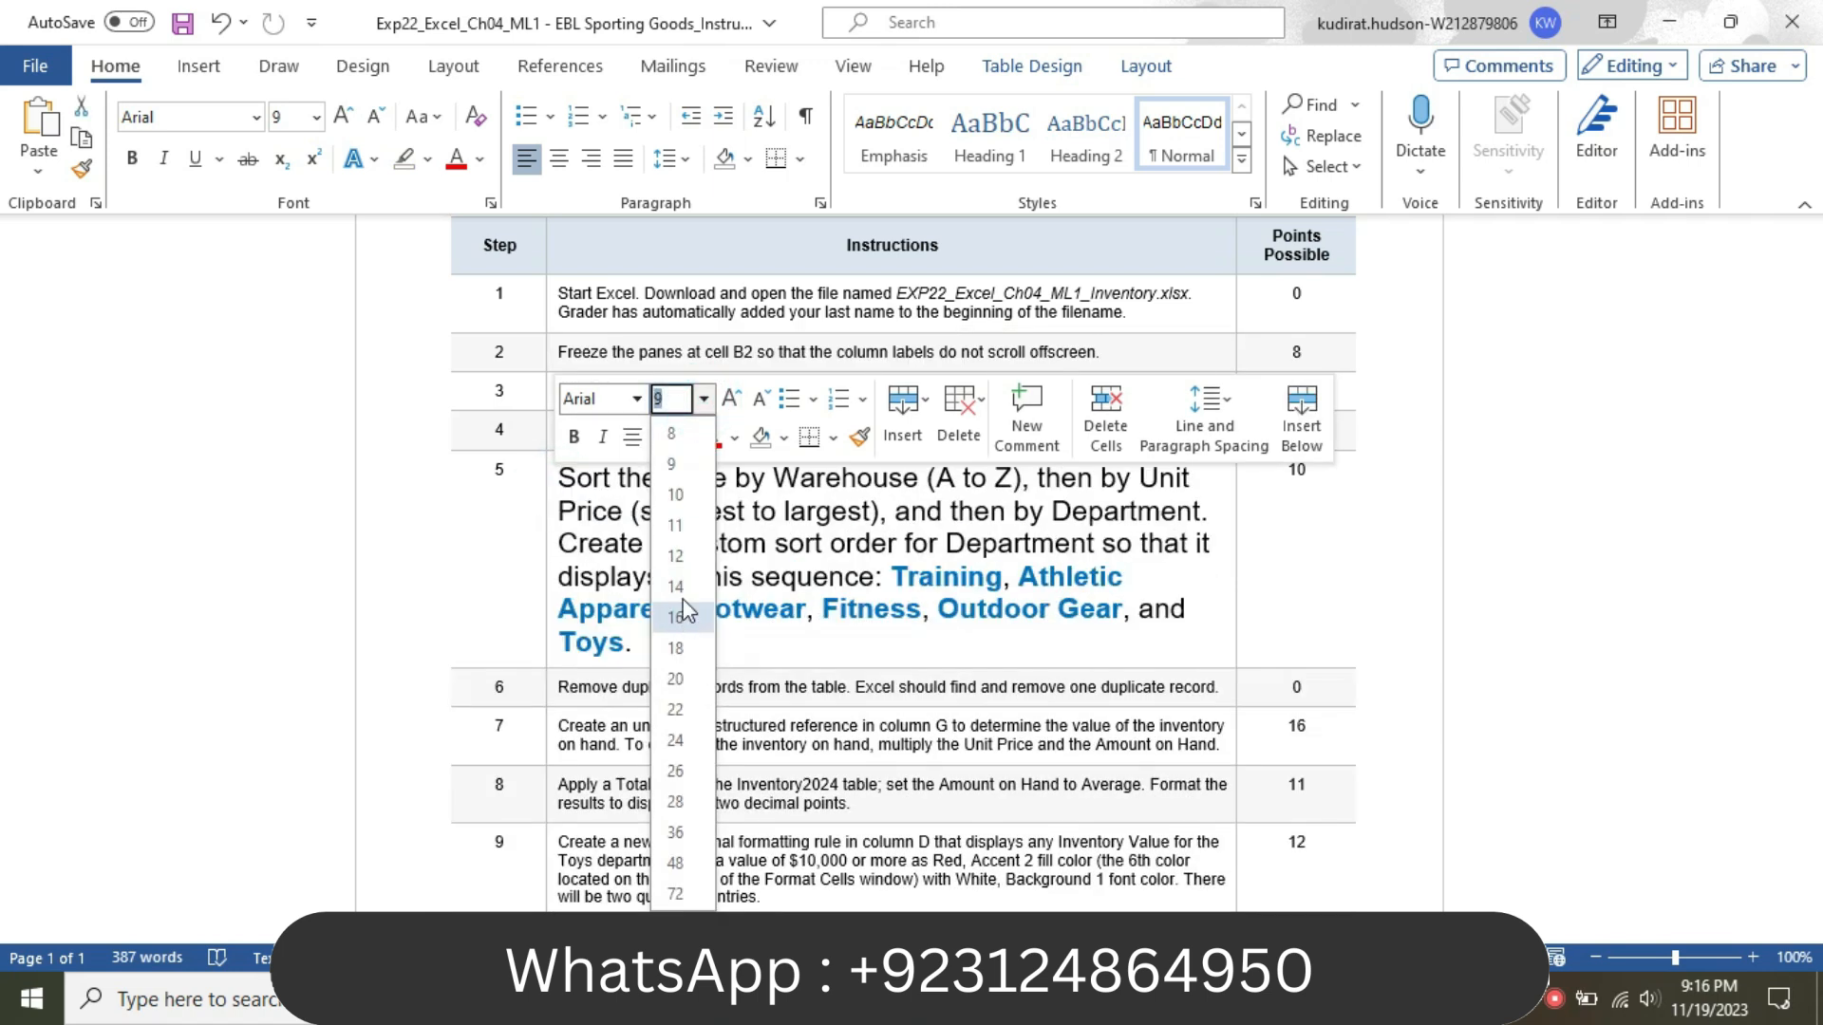
{"action": "left_click", "coordinate": [684, 438]}
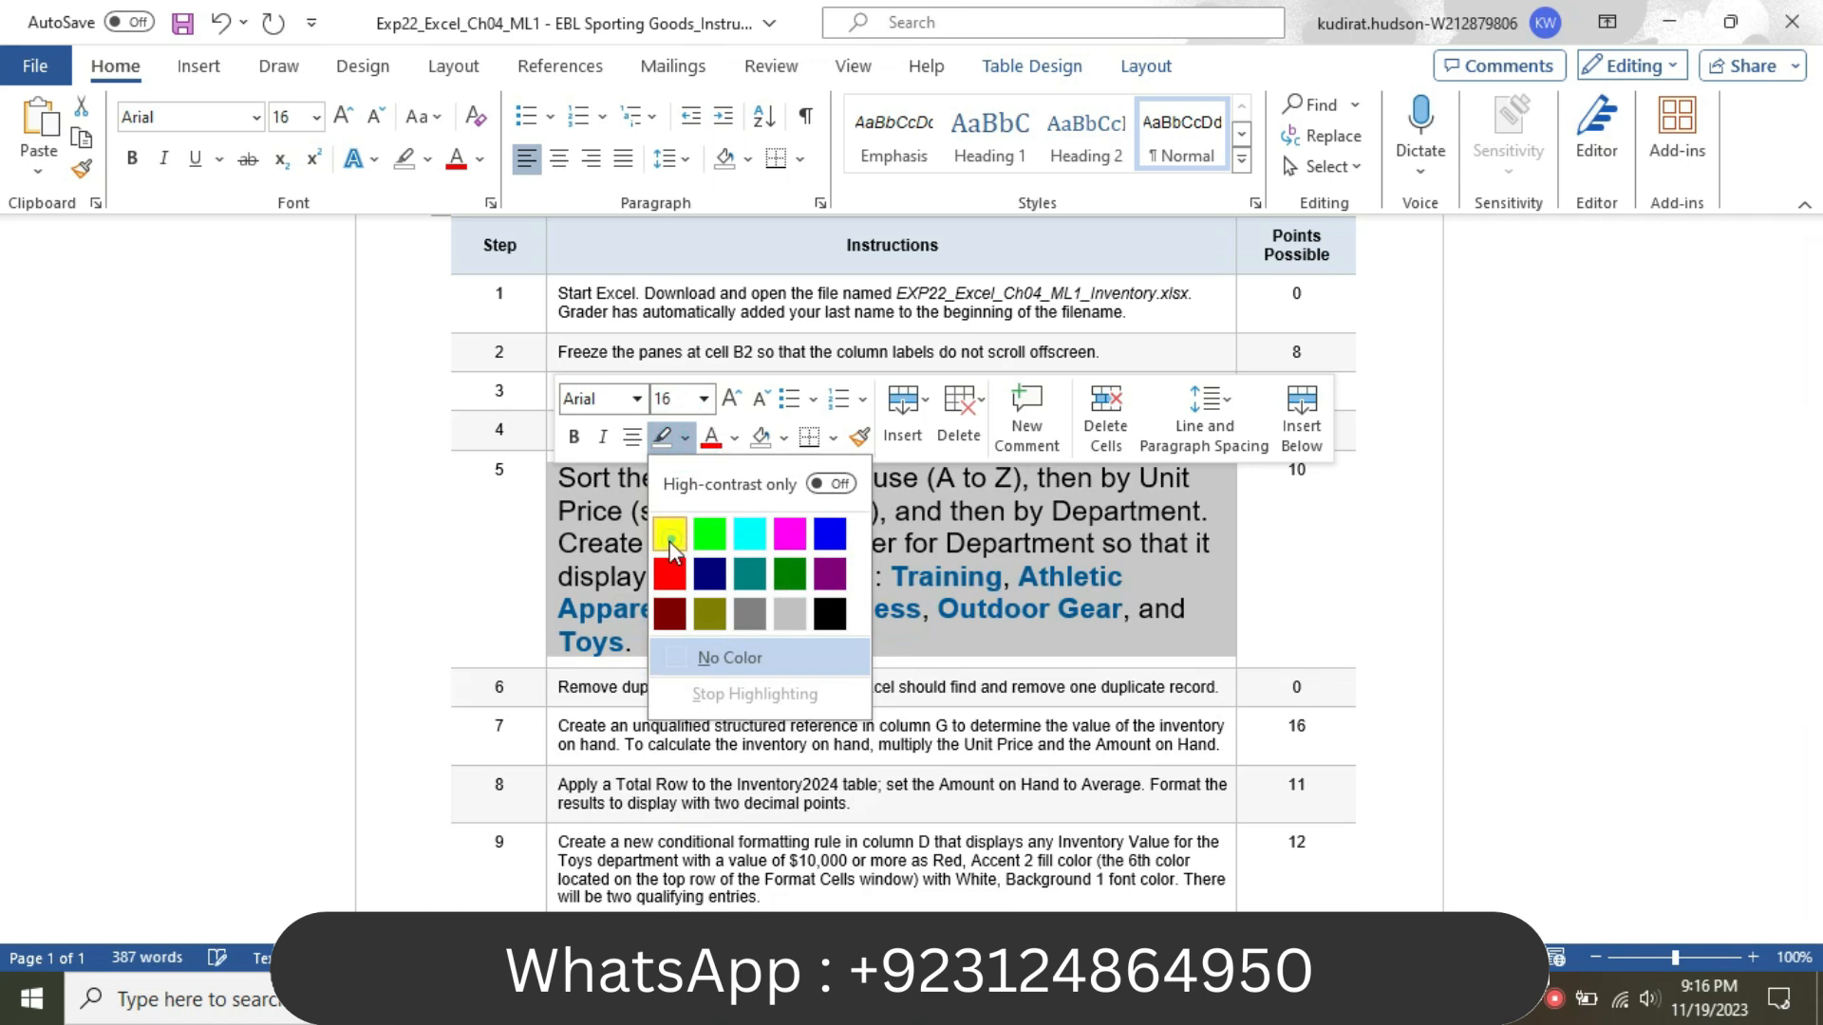
{"action": "left_click", "coordinate": [670, 535]}
{"action": "left_click", "coordinate": [608, 511]}
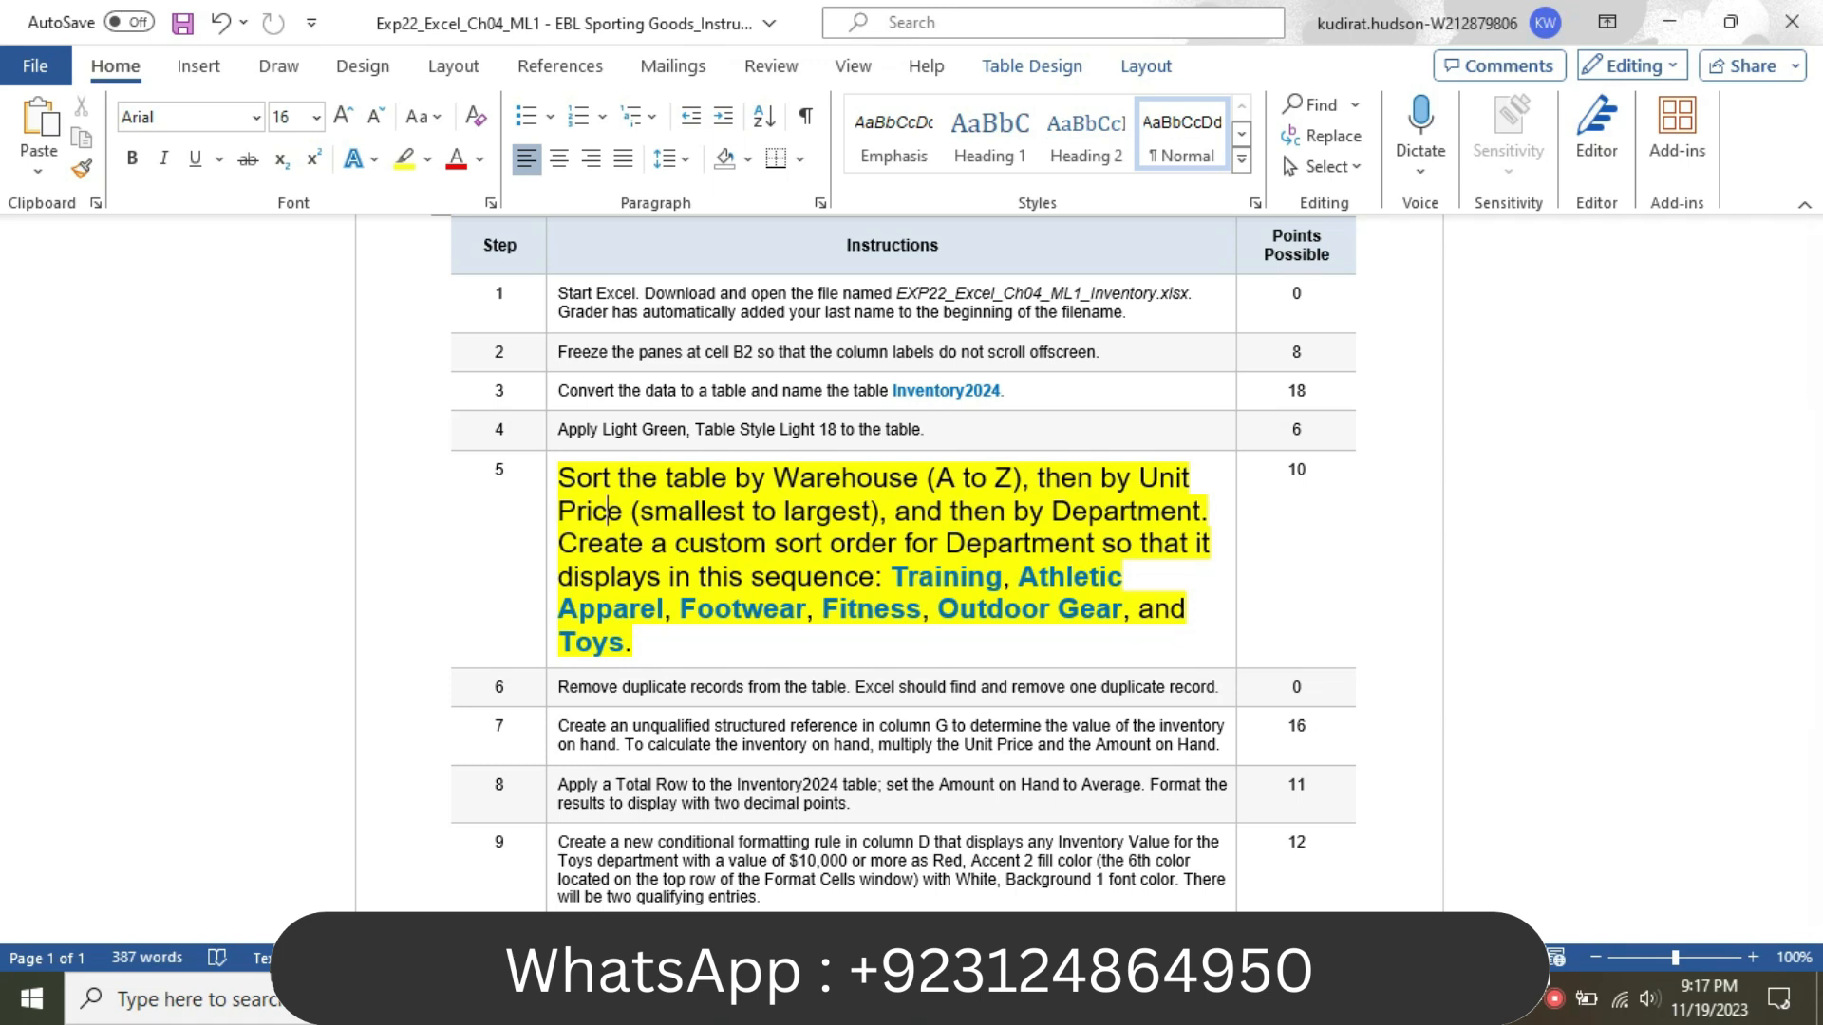
- Switch to the workbook in Excel and start a custom sort of the Inventory2024 table by Warehouse, A to Z
{"action": "mouse_move", "coordinate": [1071, 998]}
{"action": "left_click", "coordinate": [1054, 879]}
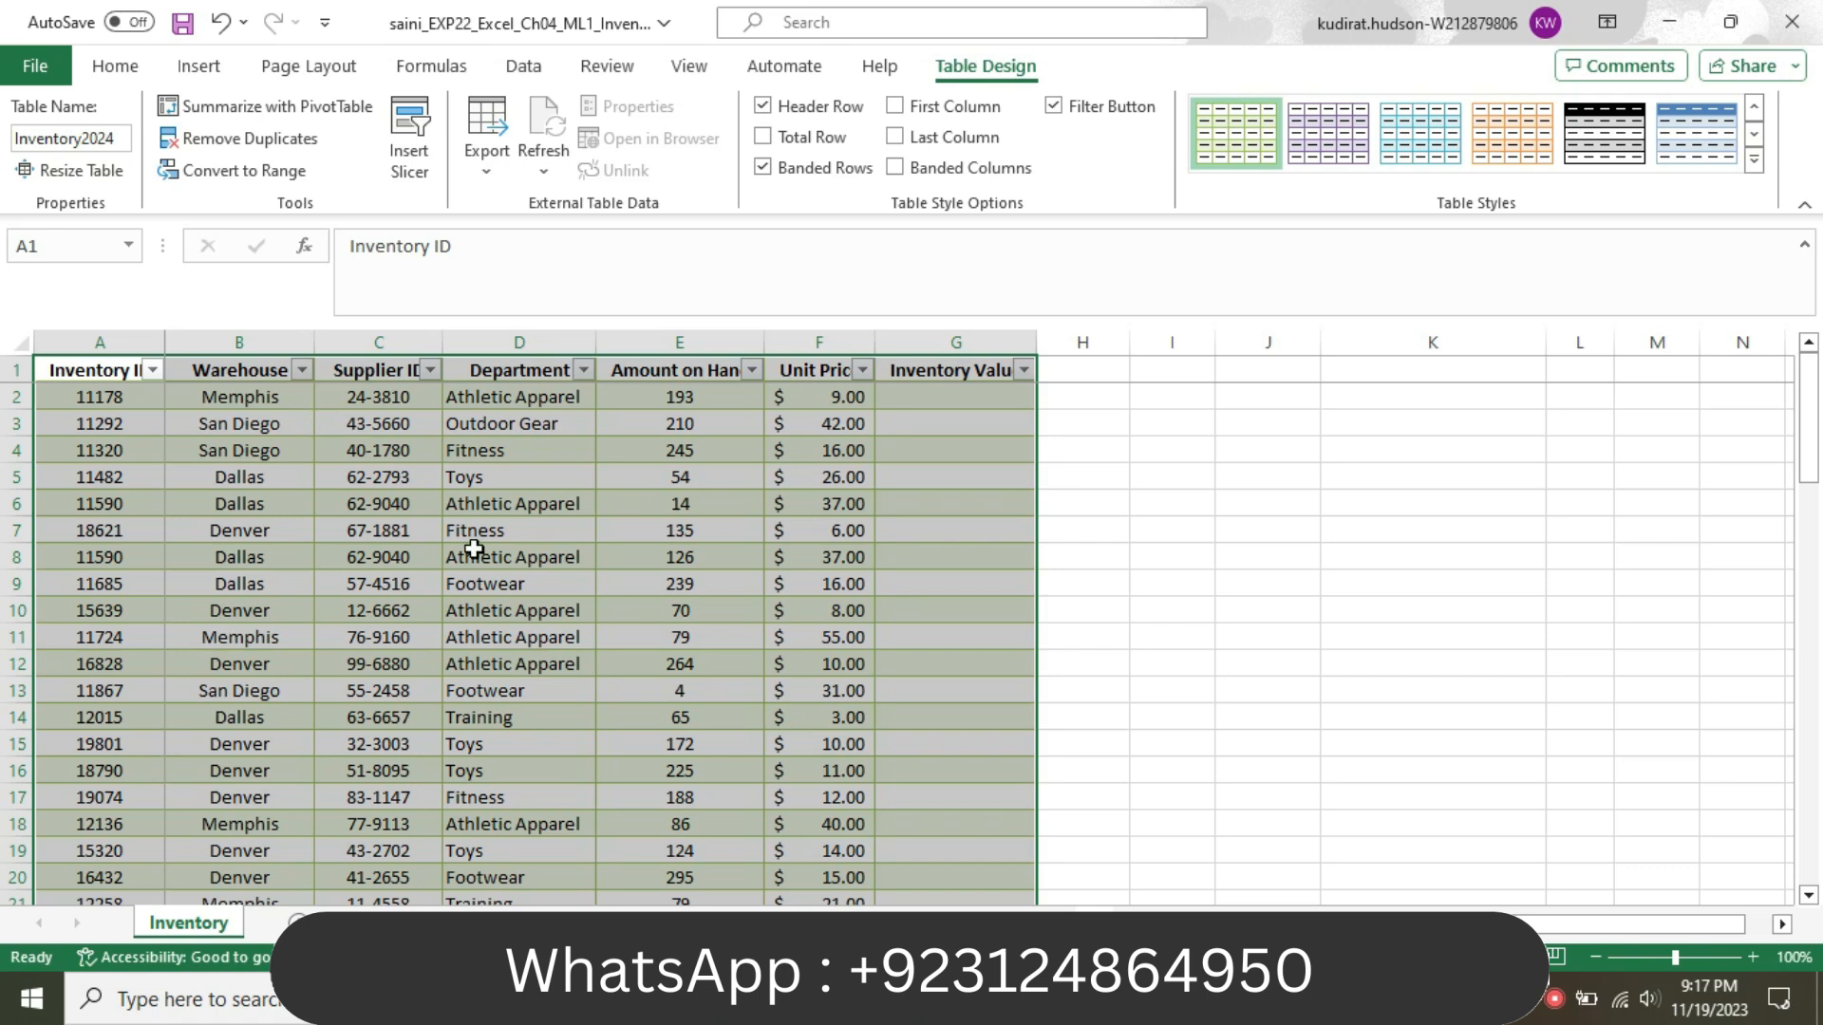
{"action": "left_click", "coordinate": [1054, 887]}
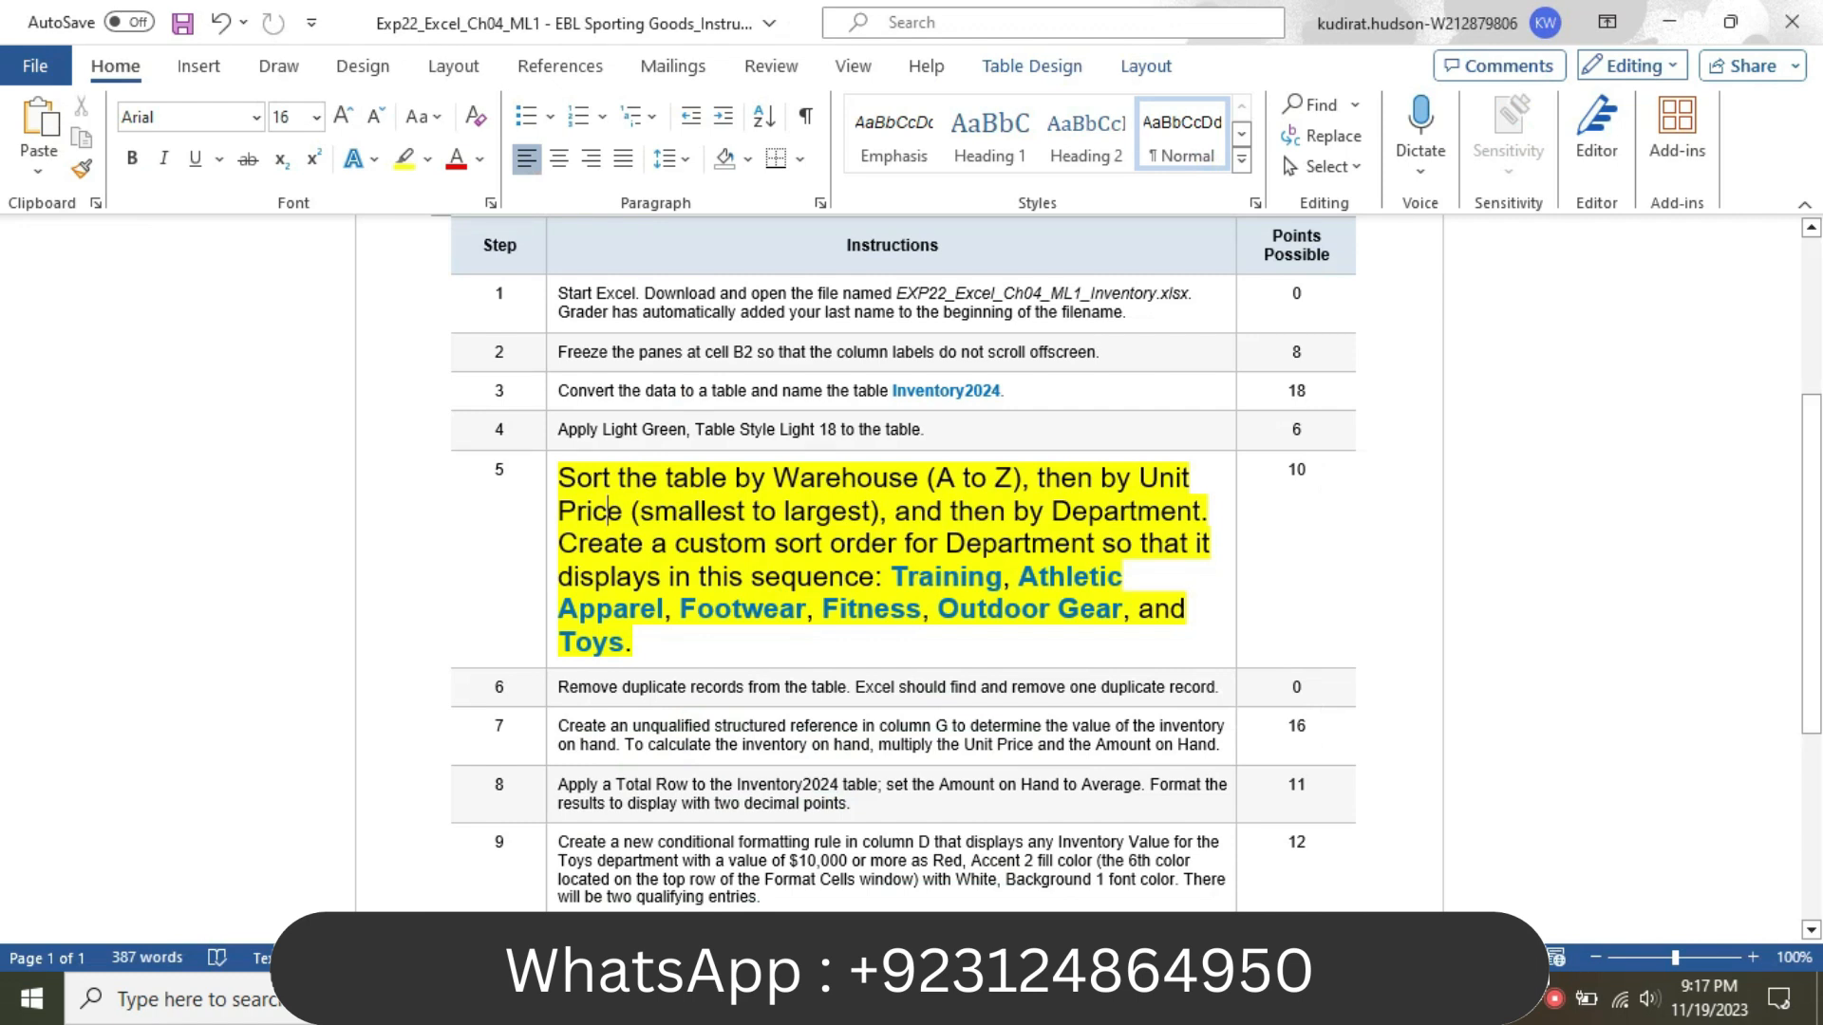
{"action": "key", "text": "alt+Tab"}
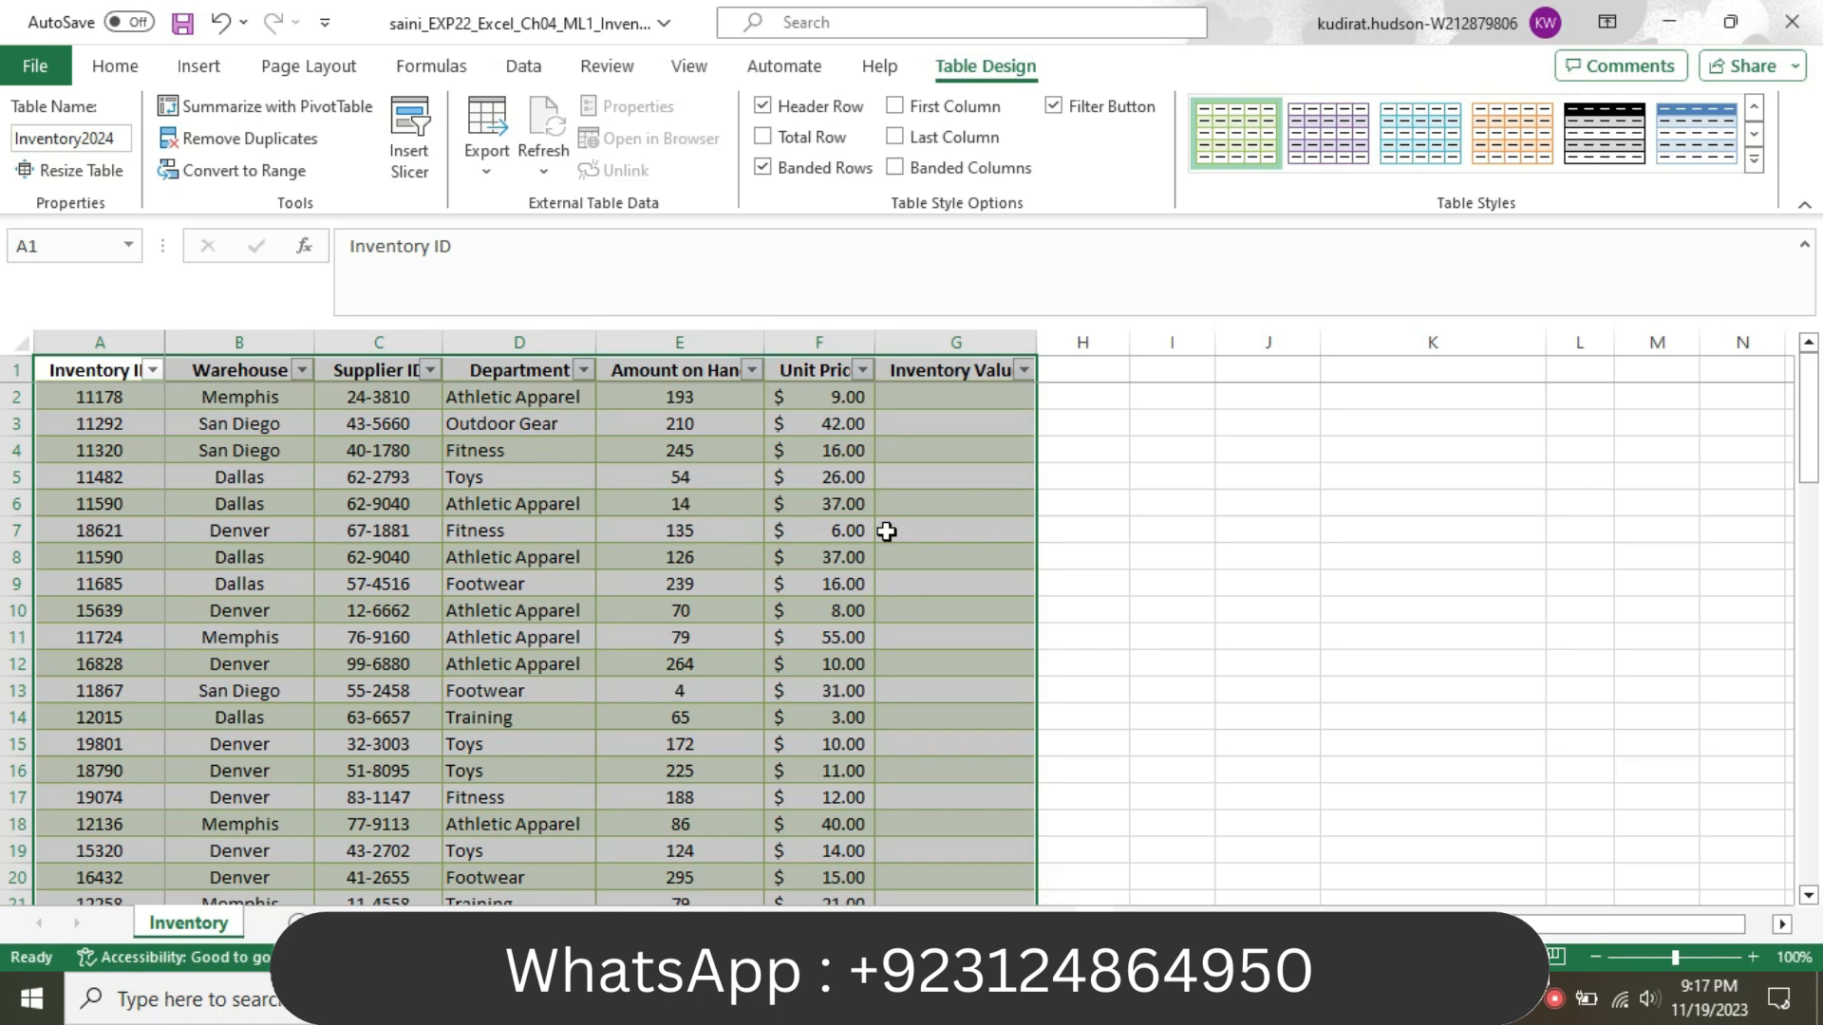
{"action": "left_click", "coordinate": [990, 574]}
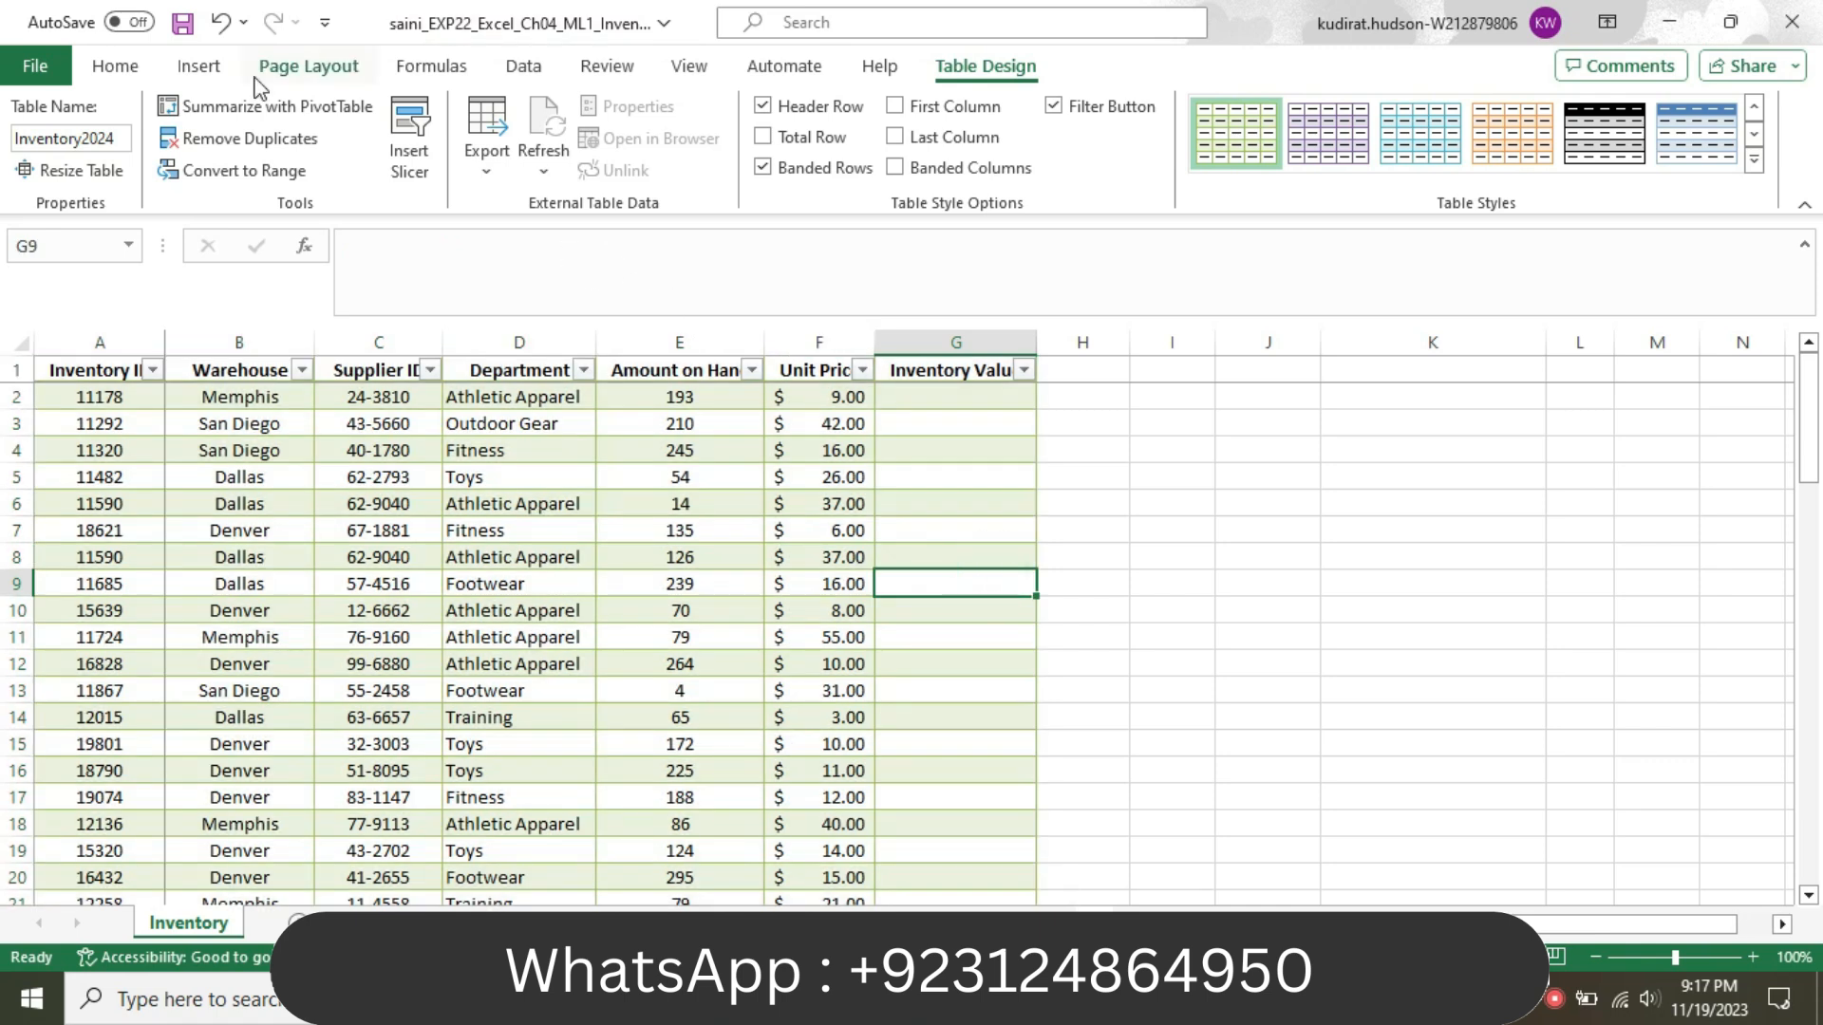
{"action": "left_click", "coordinate": [215, 84]}
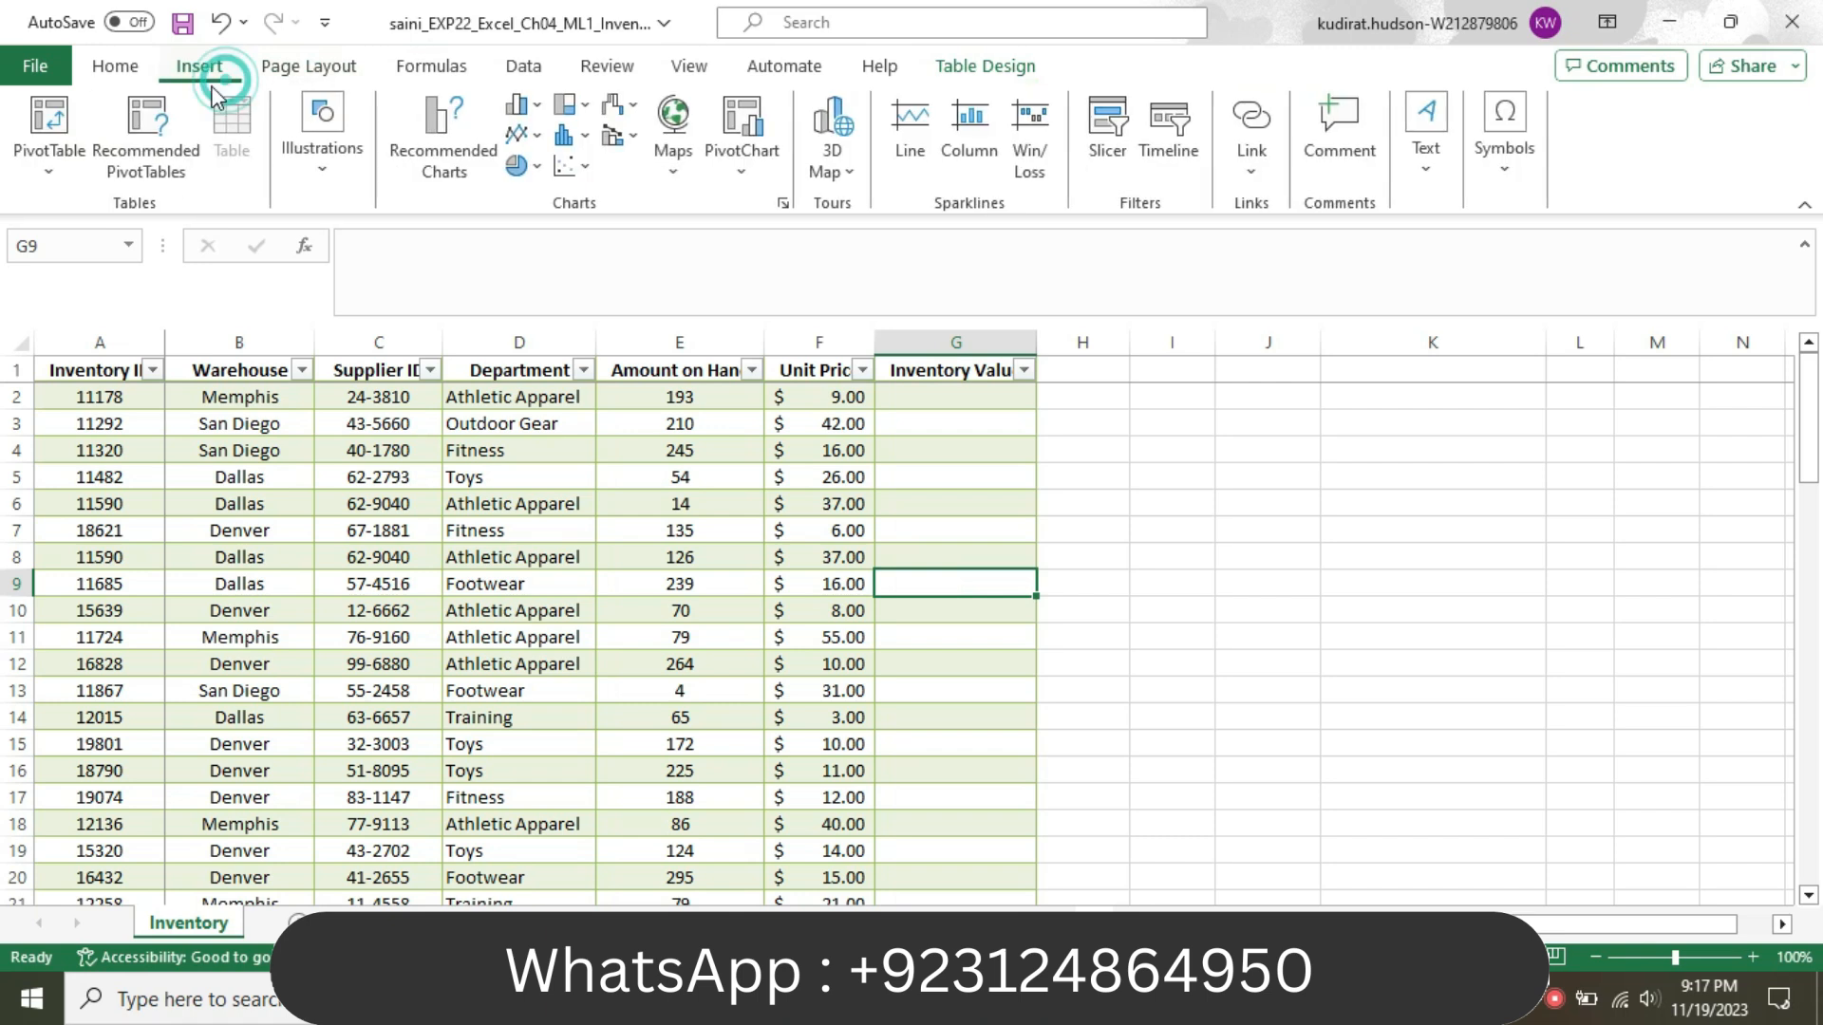
{"action": "left_click", "coordinate": [125, 79]}
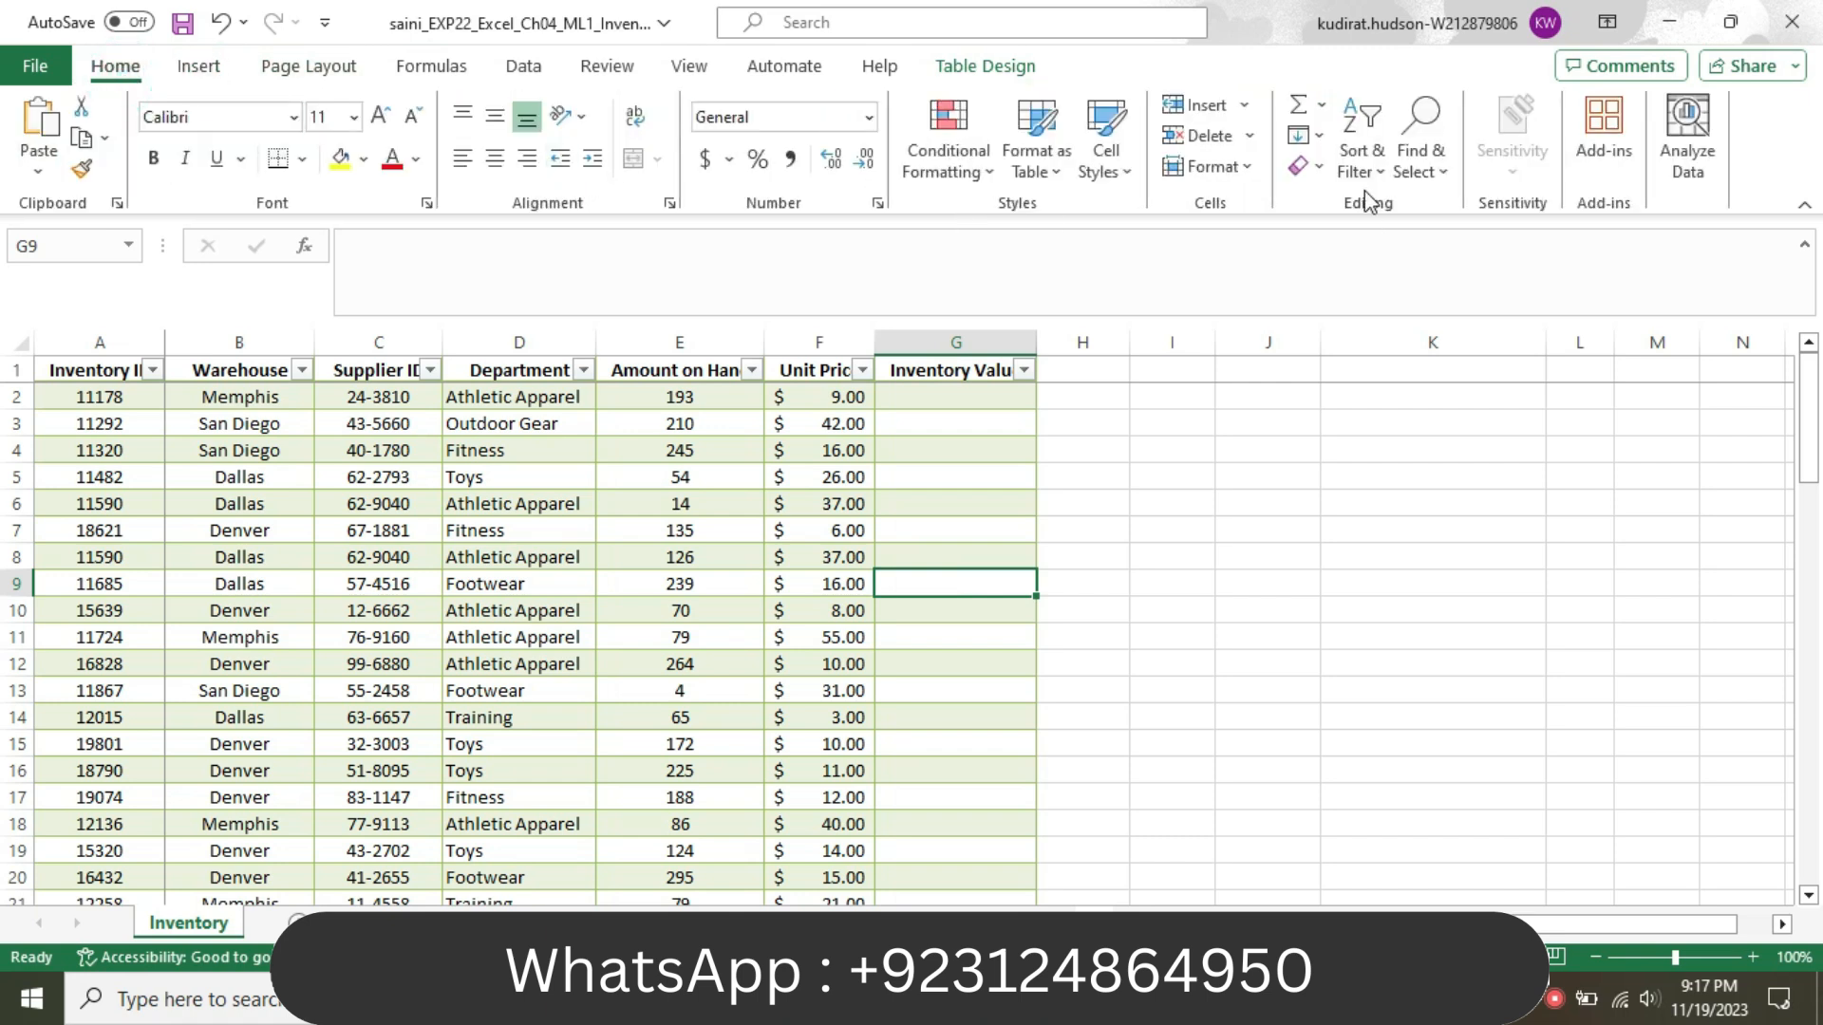
{"action": "left_click", "coordinate": [1364, 152]}
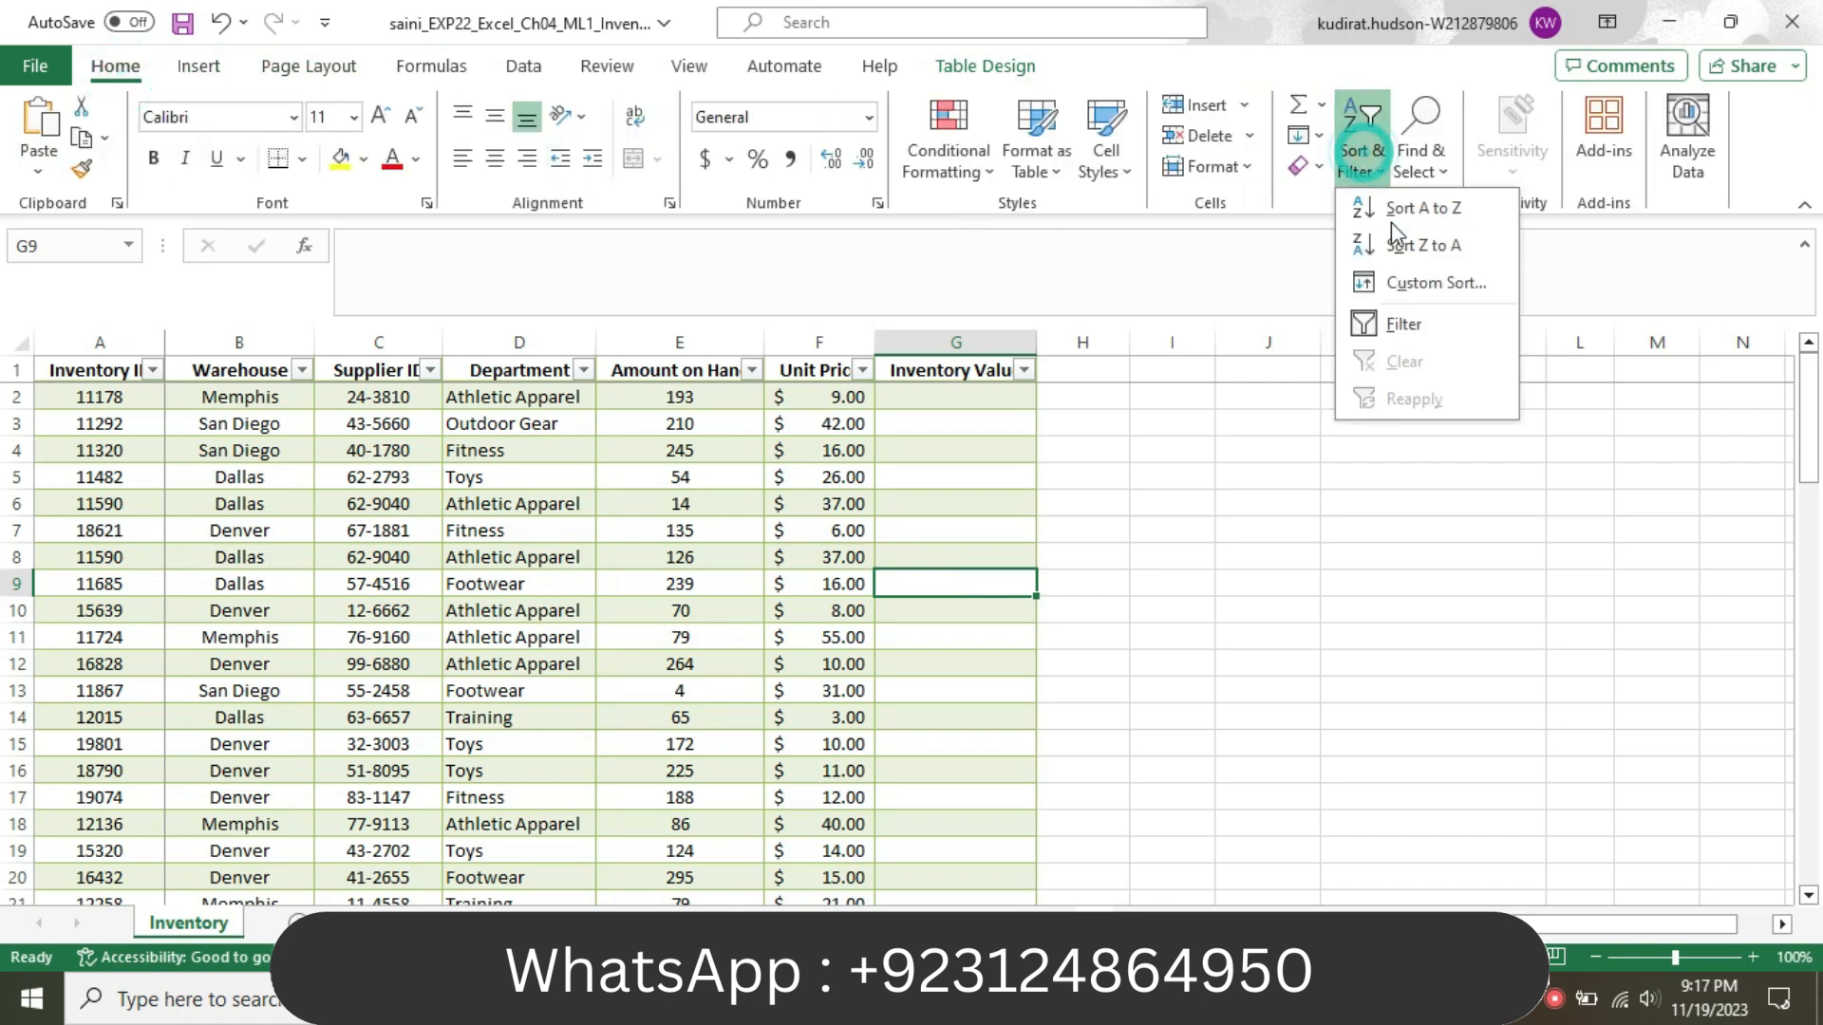
{"action": "left_click", "coordinate": [1420, 285]}
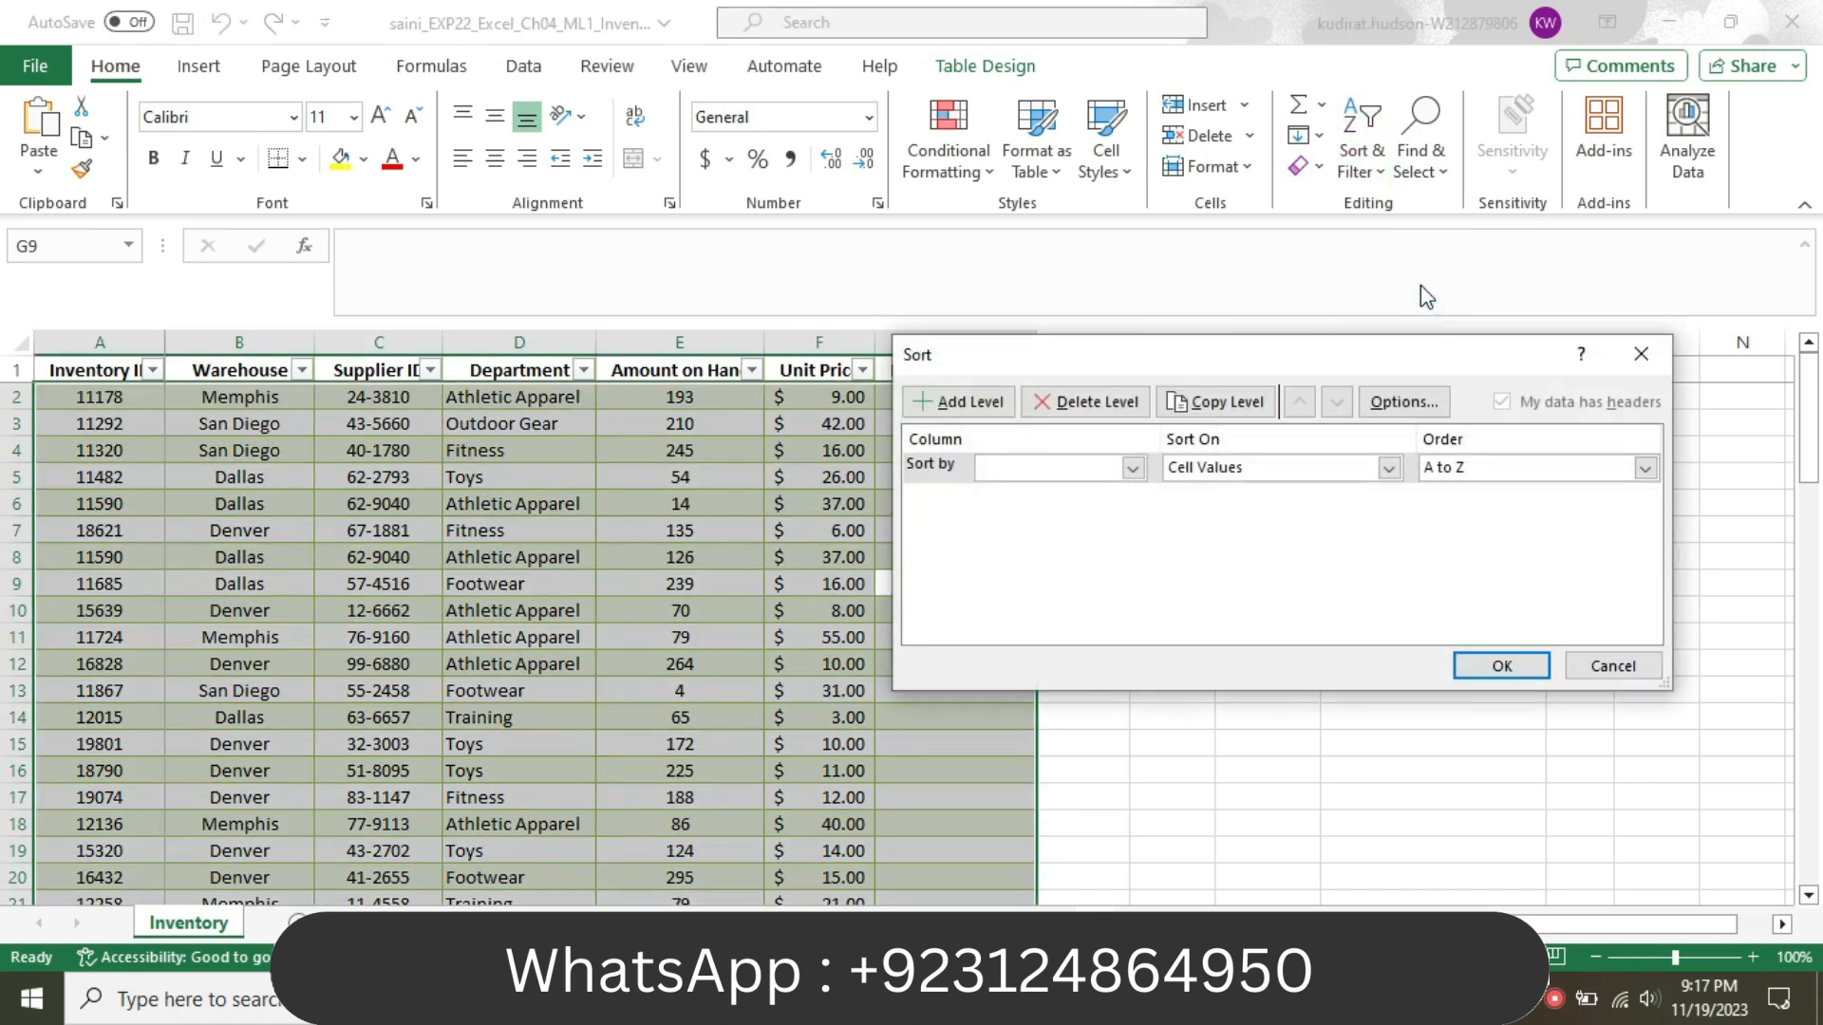
{"action": "mouse_move", "coordinate": [1070, 1000]}
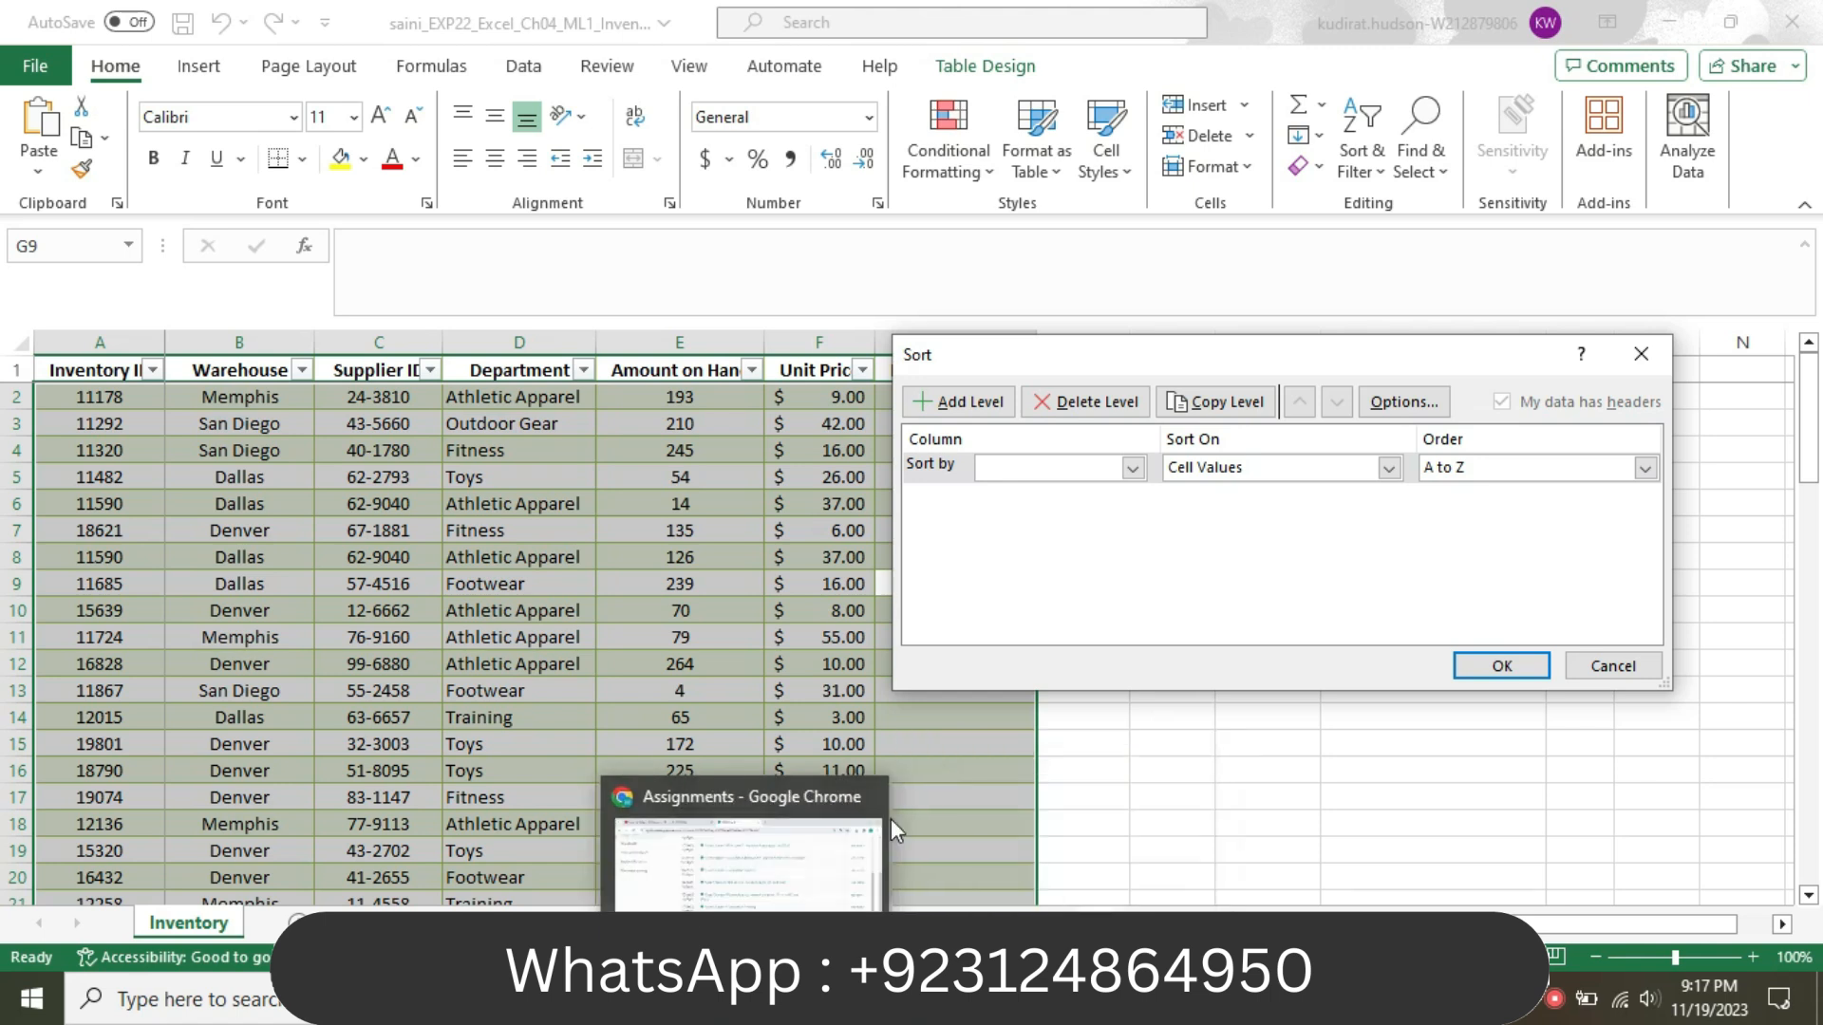
{"action": "left_click", "coordinate": [1133, 468]}
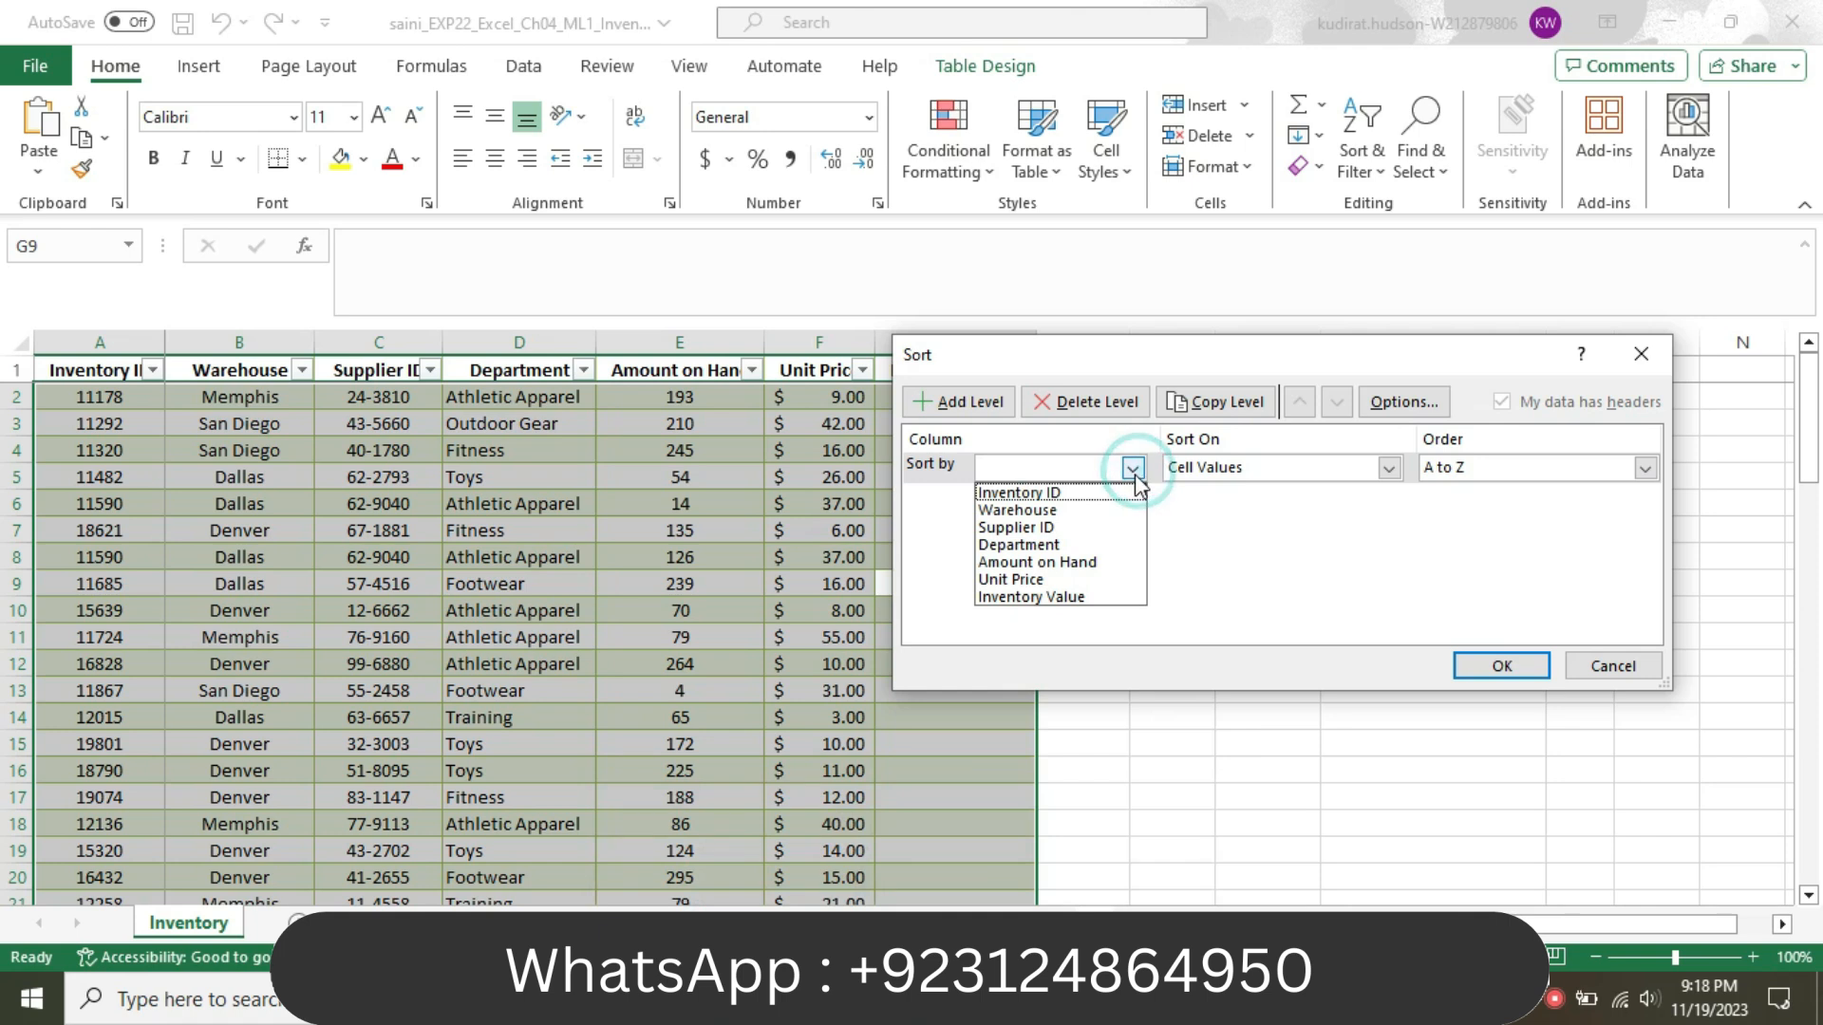
{"action": "left_click", "coordinate": [1094, 516]}
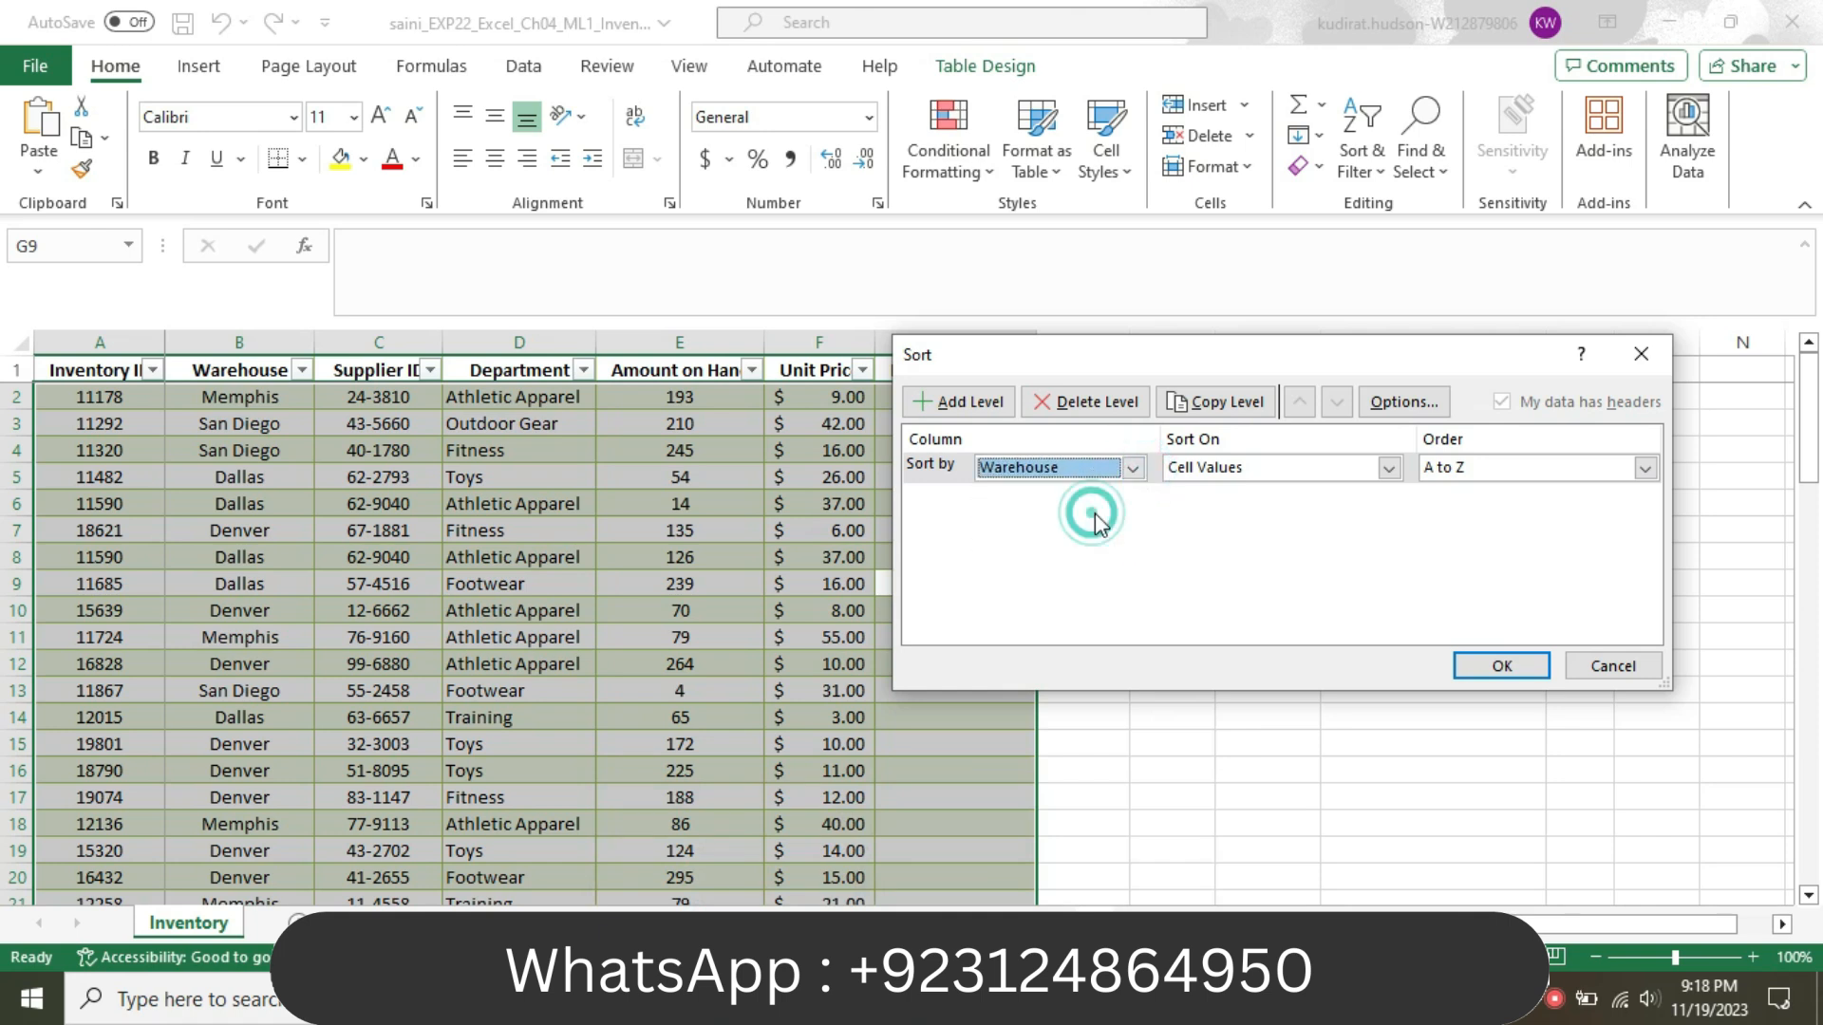
- Check step 5 in Word, and add a second sort level in Excel by Unit Price, Smallest to Largest
{"action": "key", "text": "alt+Tab"}
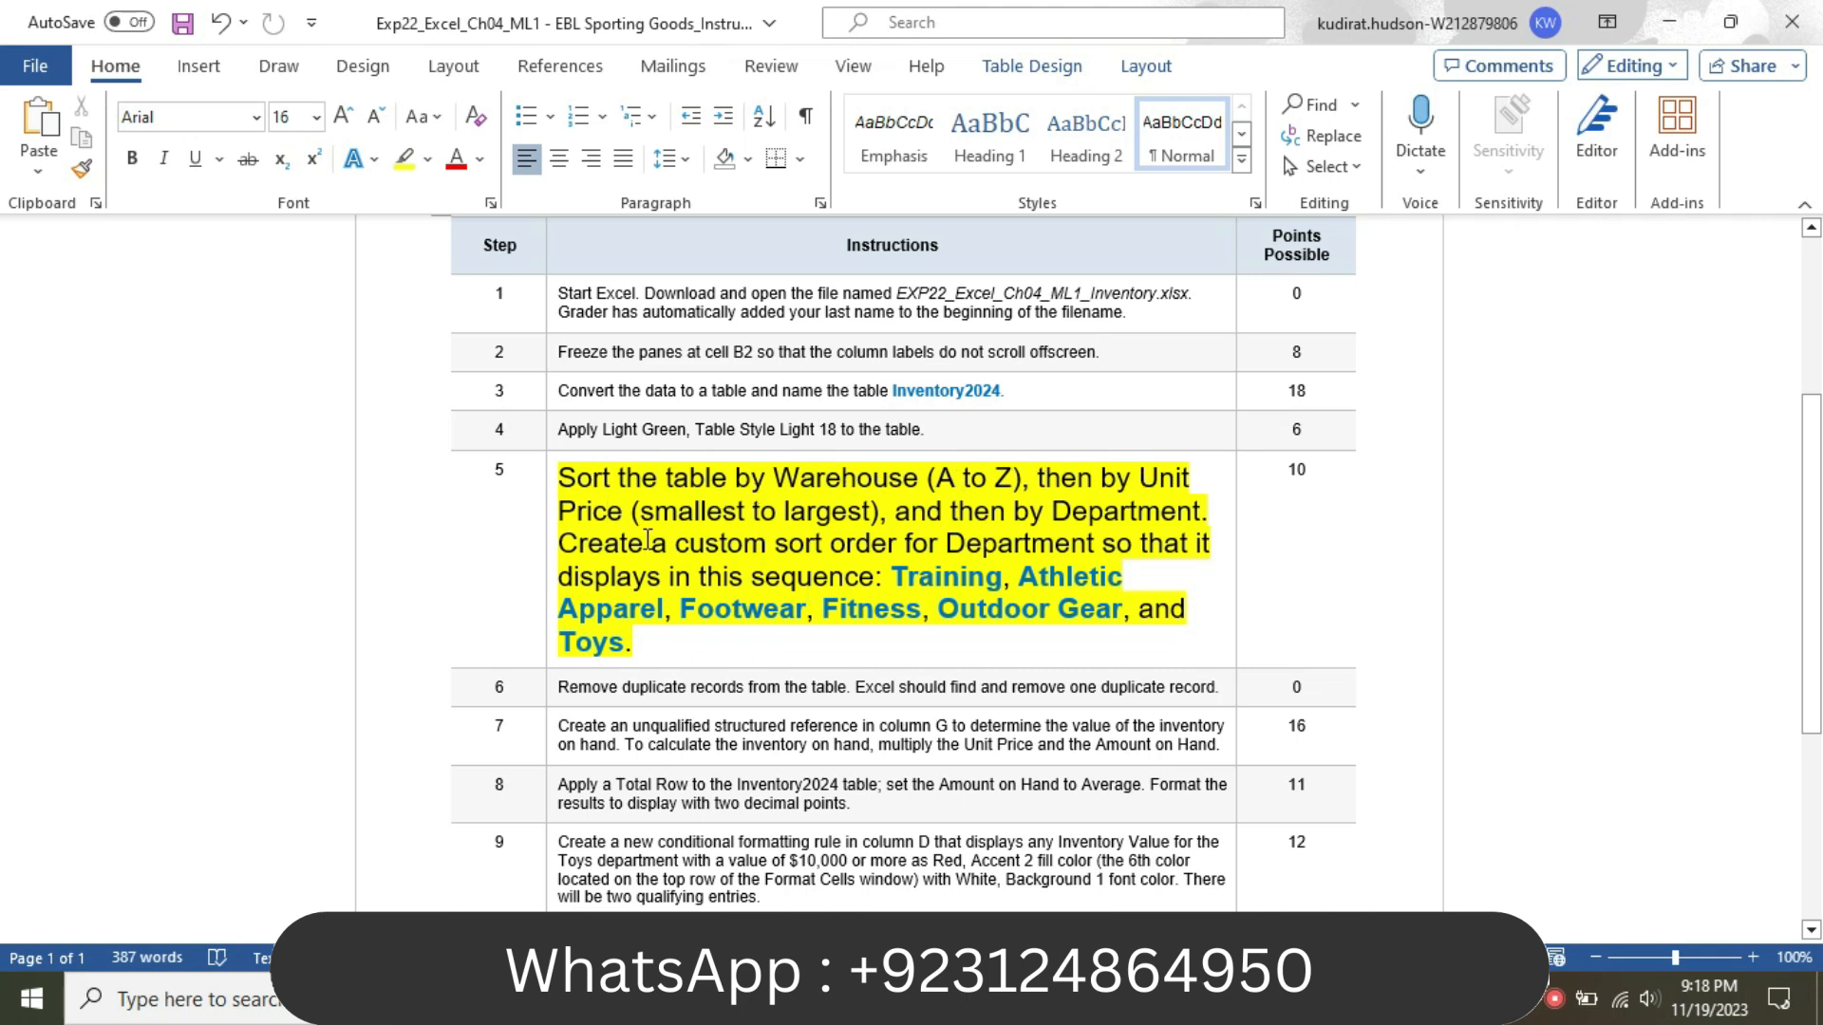
{"action": "key", "text": "alt+Tab"}
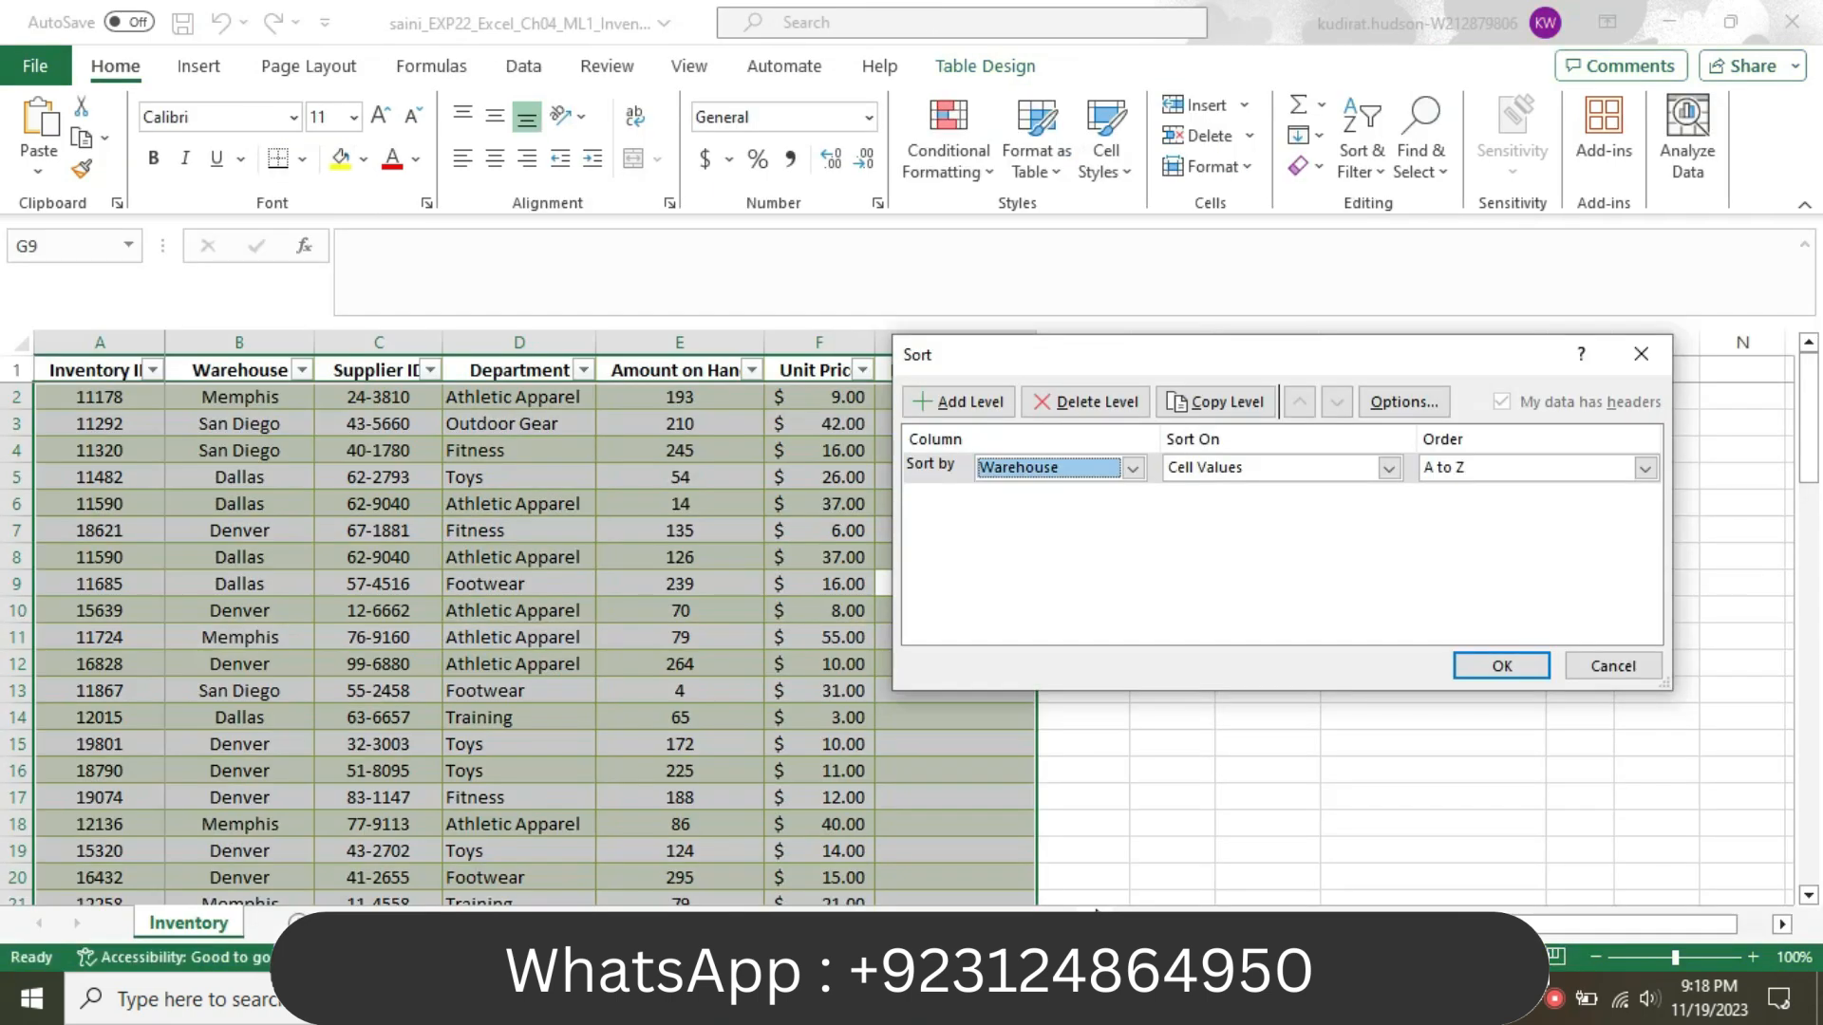
{"action": "left_click", "coordinate": [977, 404]}
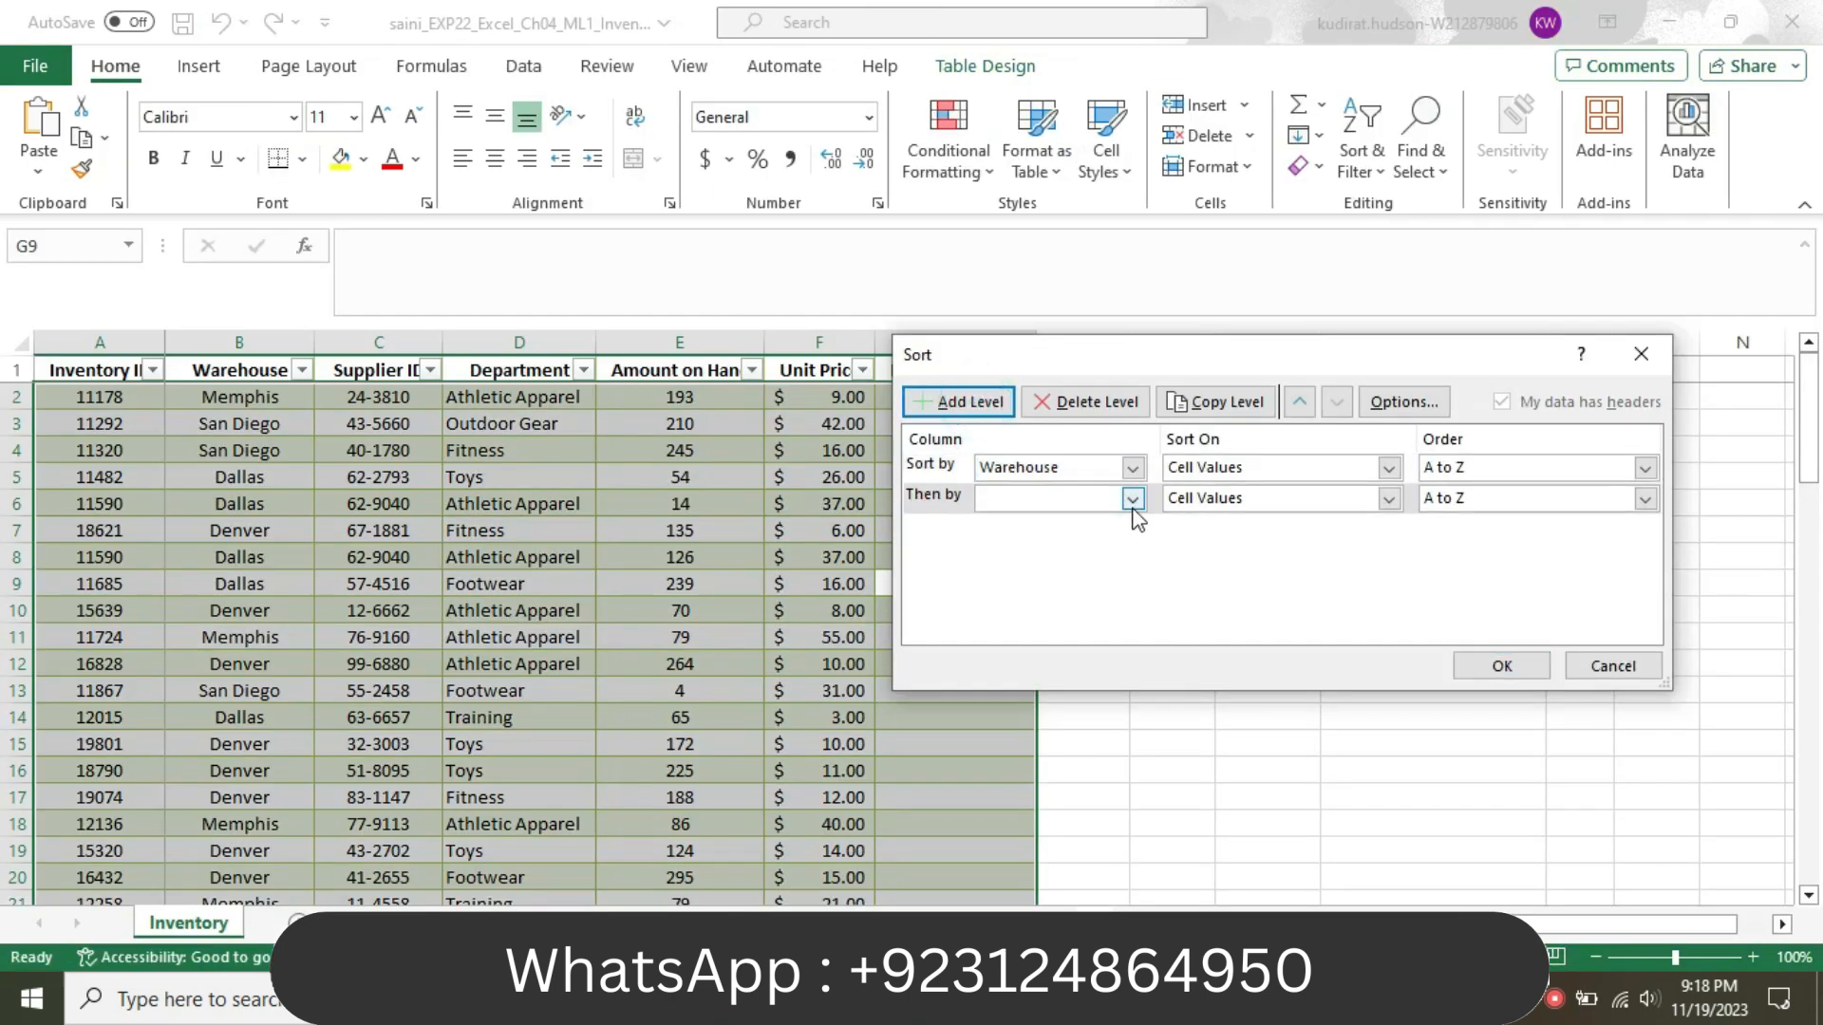
{"action": "left_click", "coordinate": [1133, 499]}
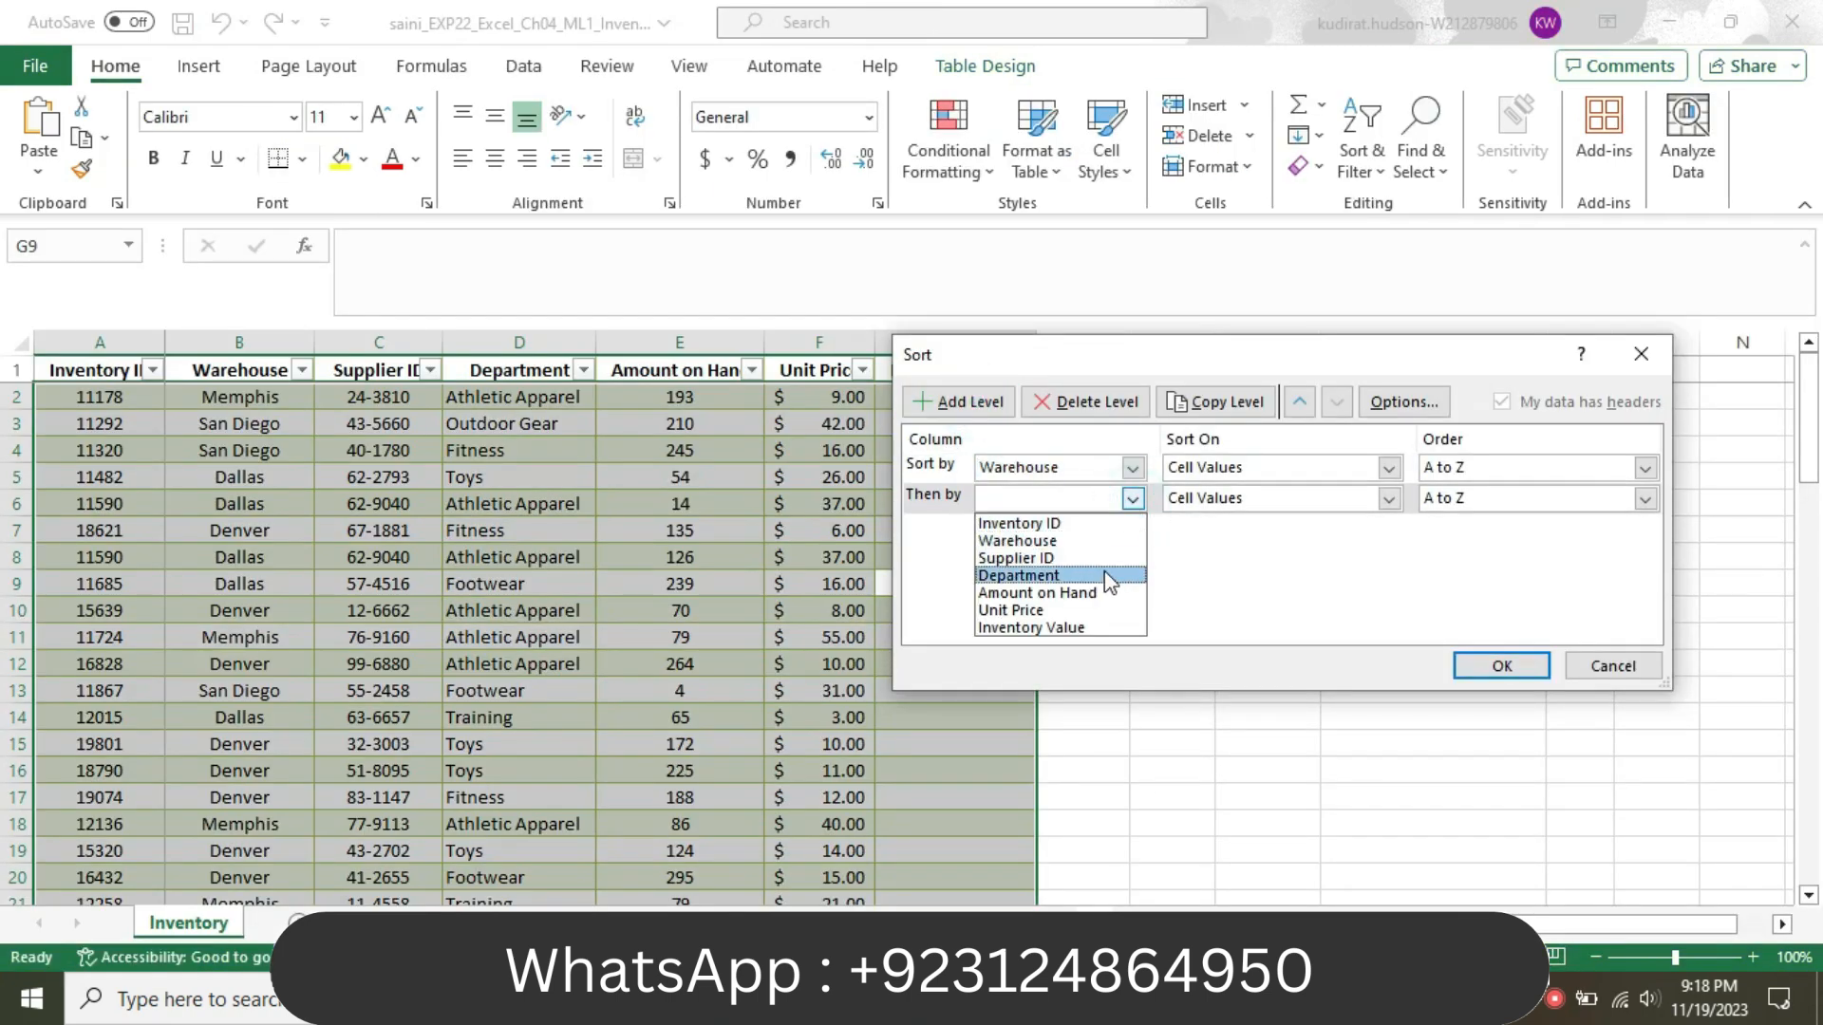
{"action": "left_click", "coordinate": [1097, 610]}
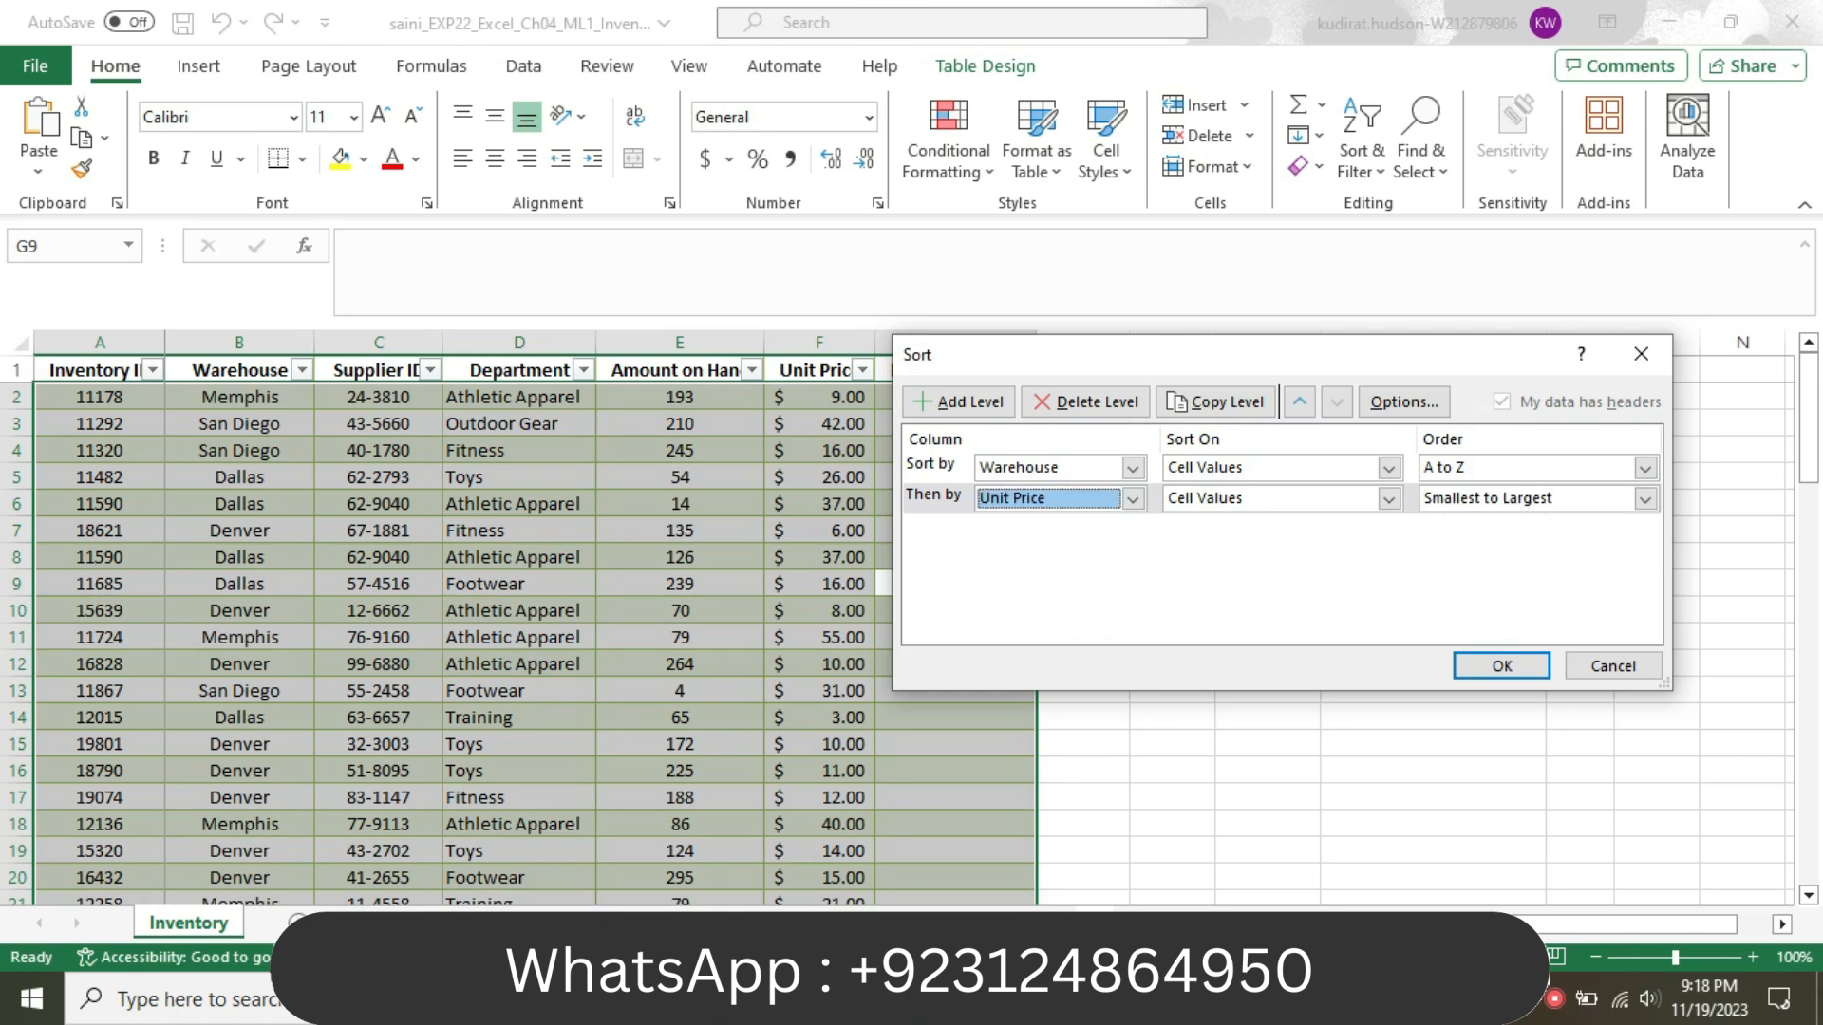
- Recheck step 5 in Word, and add a third sort level in Excel by Department
{"action": "key", "text": "alt+Tab"}
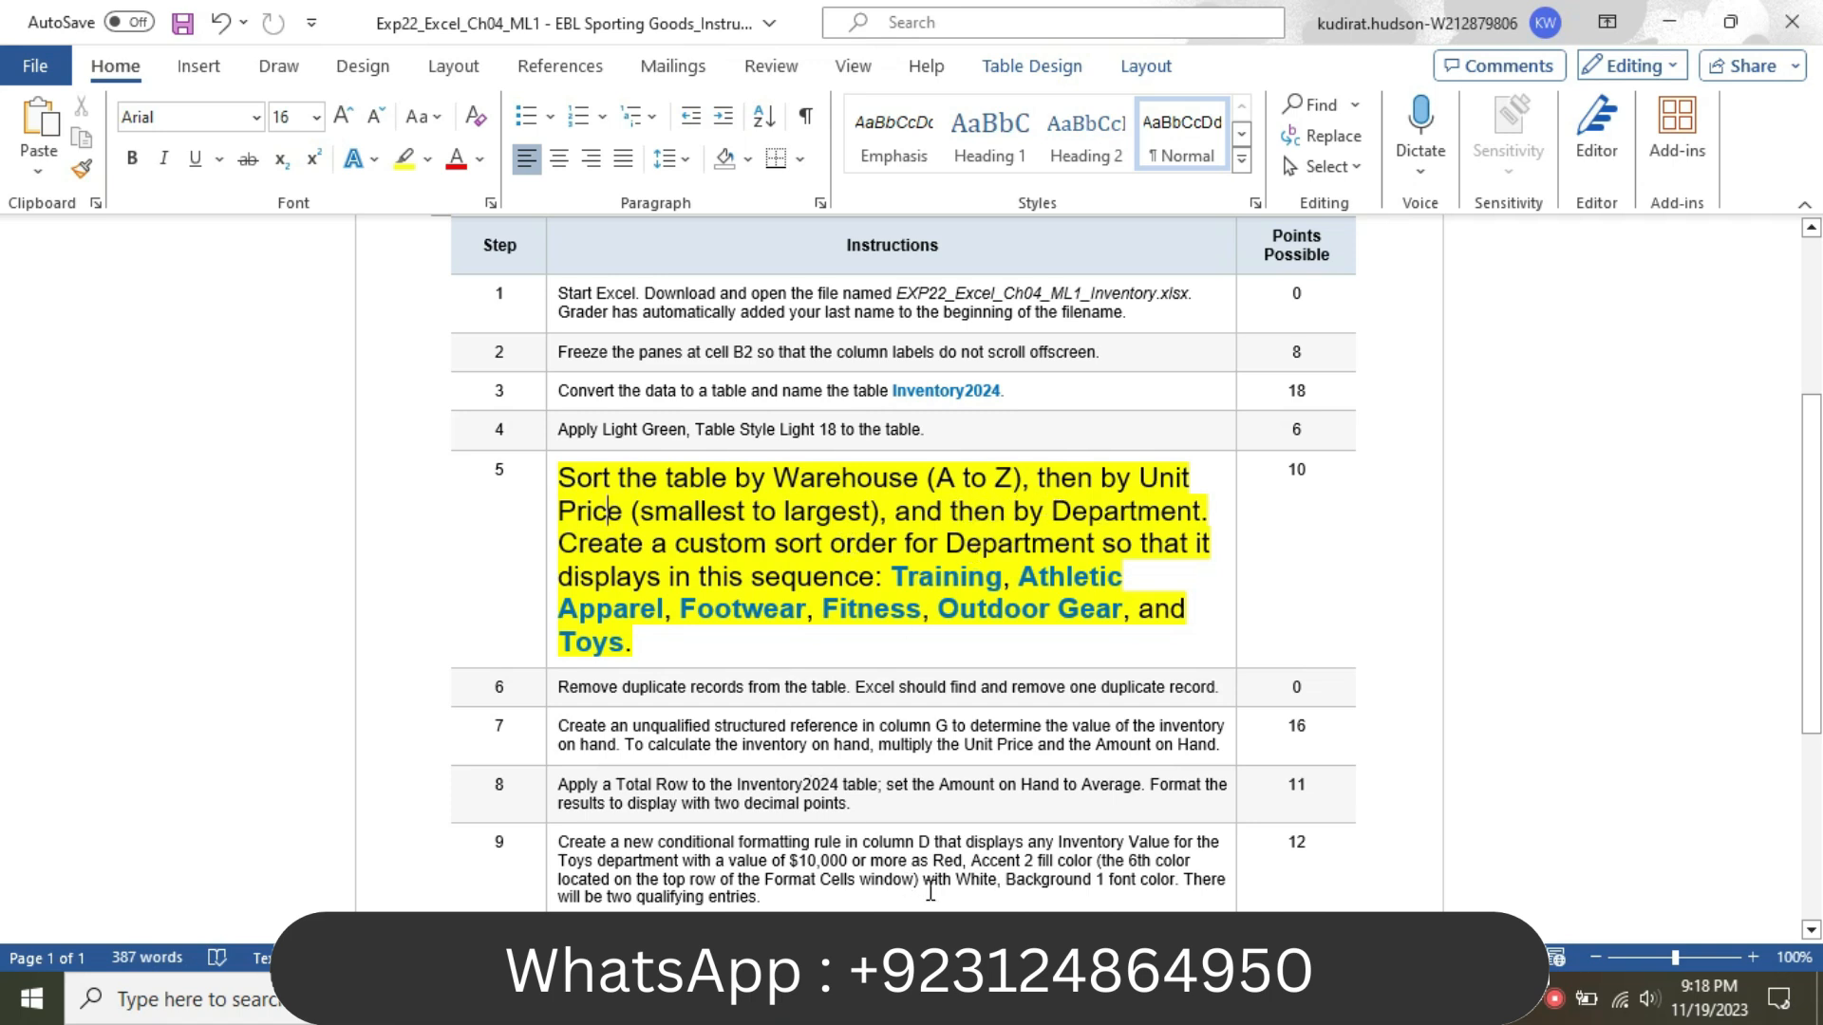
{"action": "key", "text": "alt+Tab"}
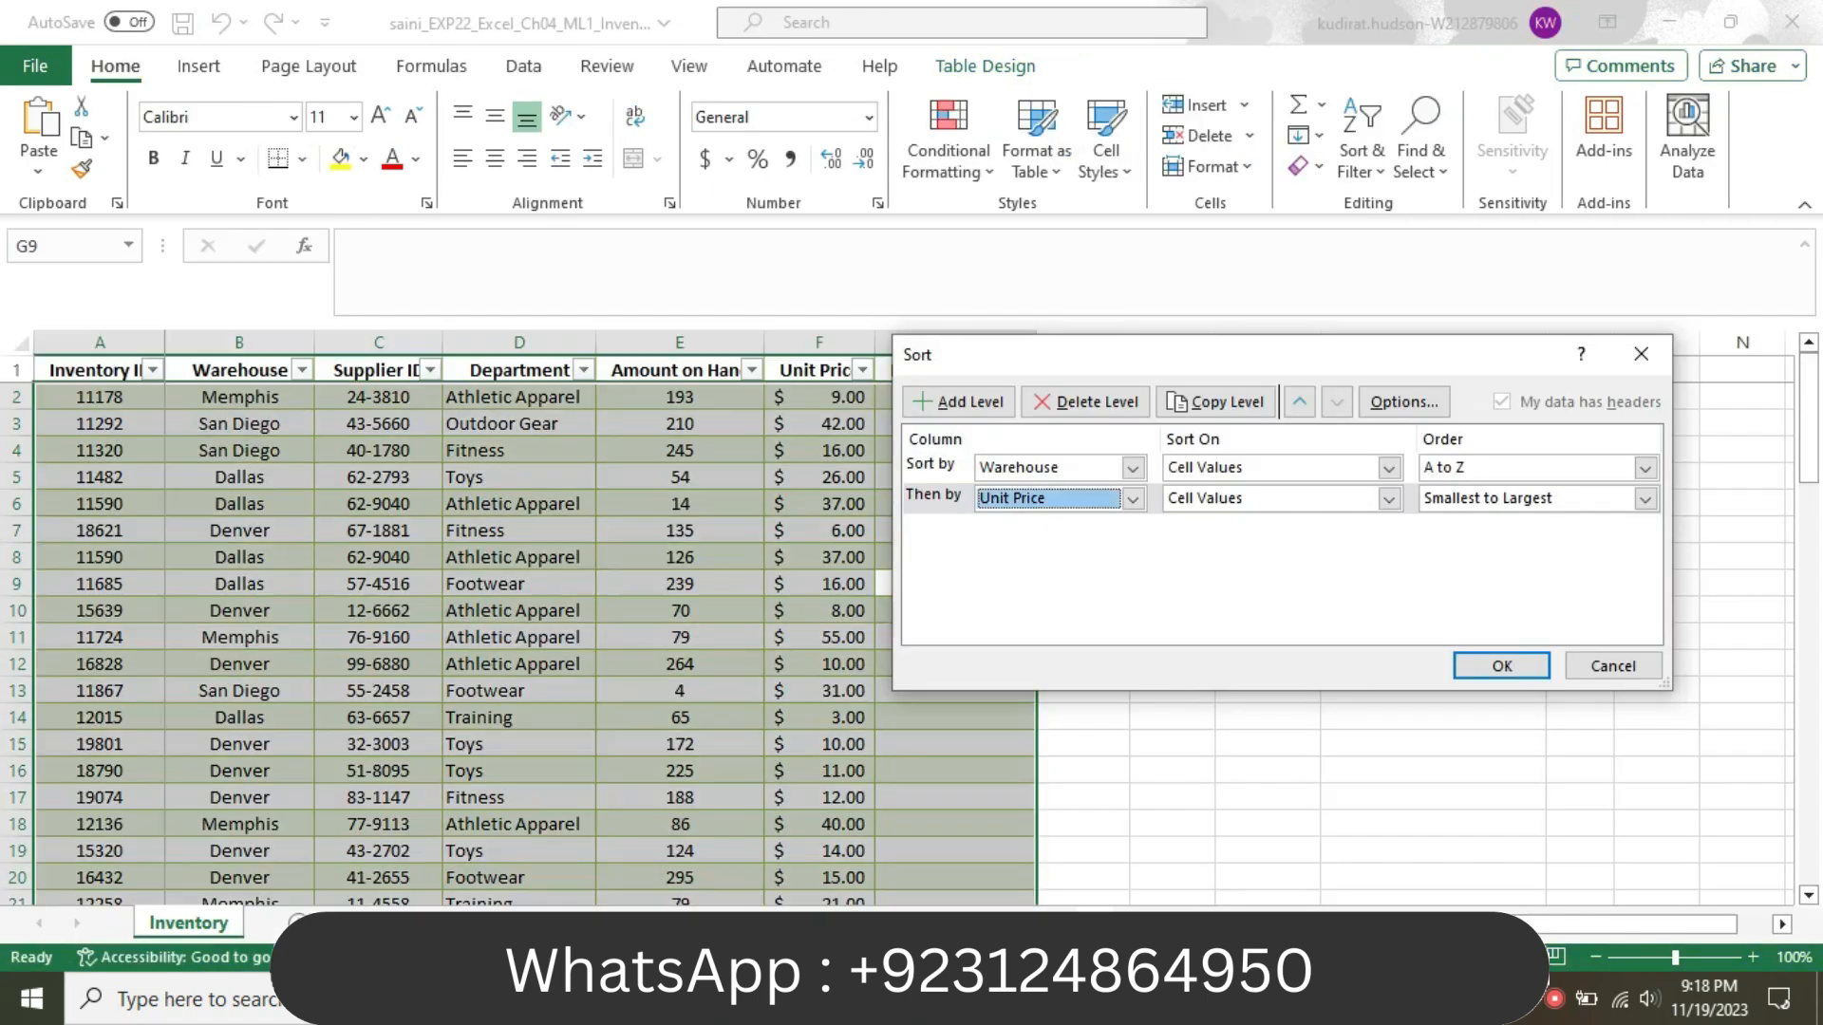
{"action": "left_click", "coordinate": [948, 400]}
{"action": "left_click", "coordinate": [1133, 529]}
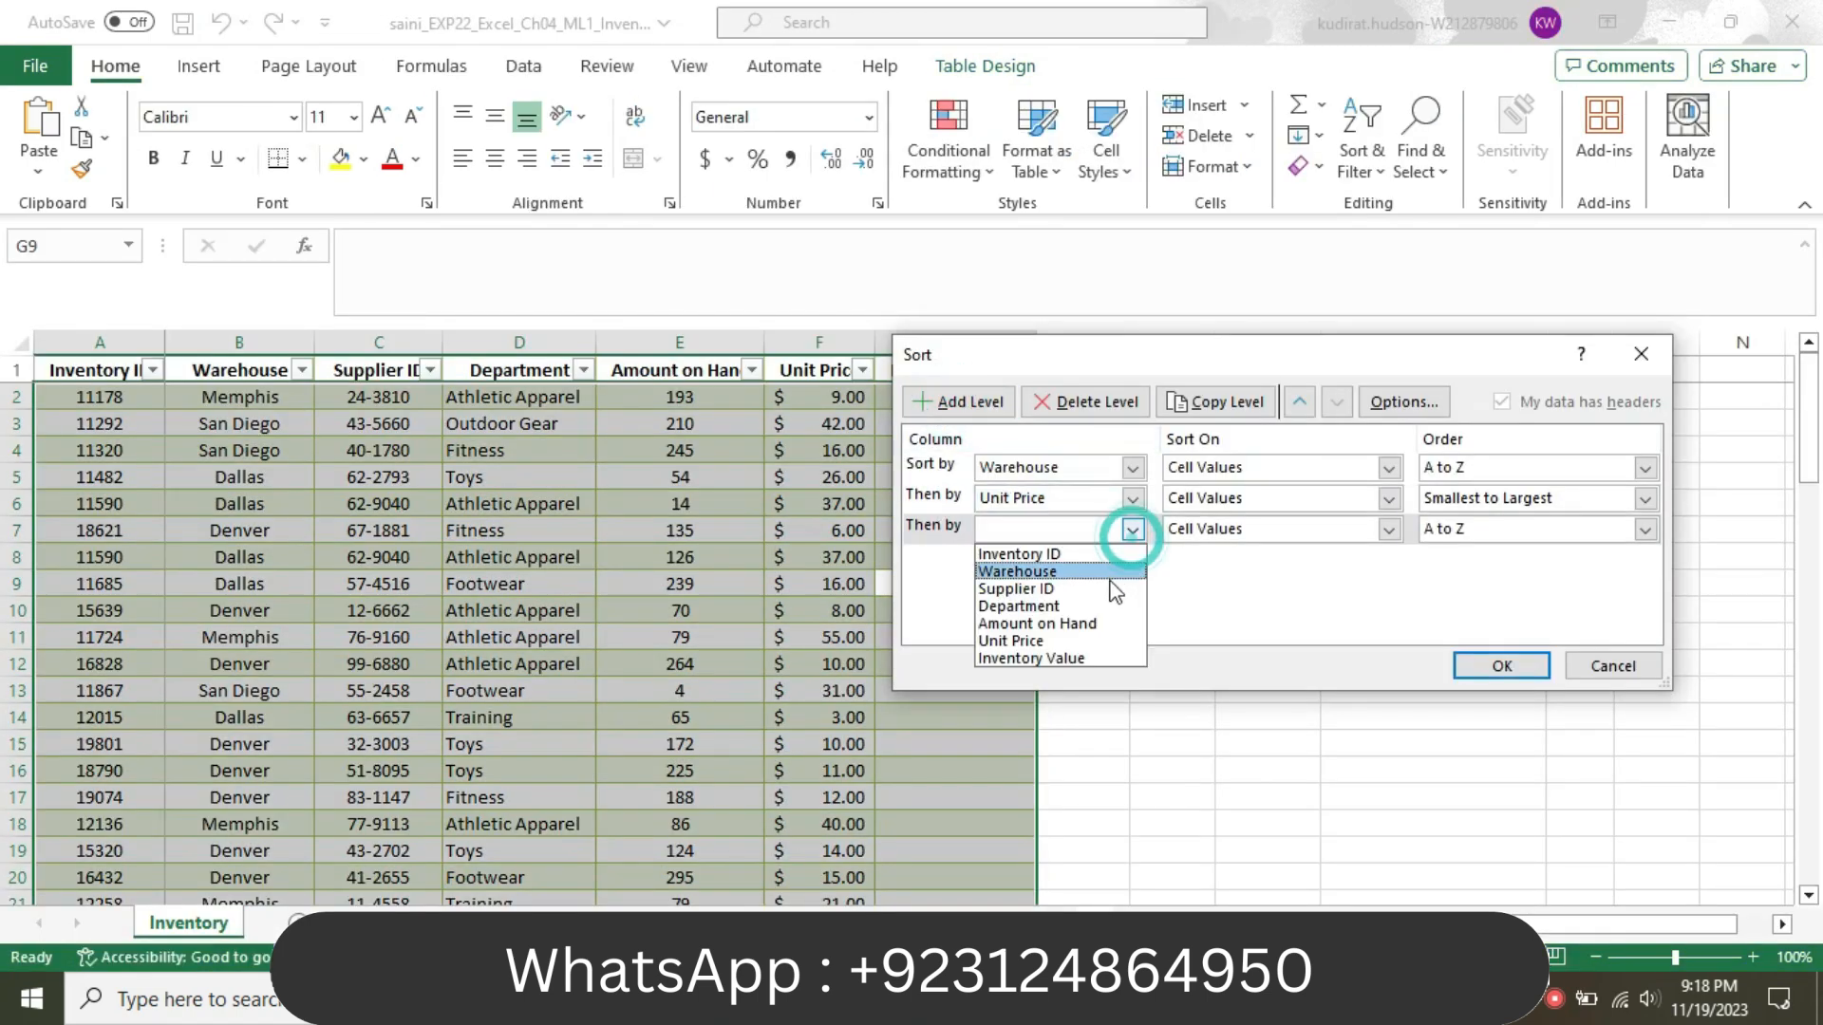
{"action": "left_click", "coordinate": [1092, 606]}
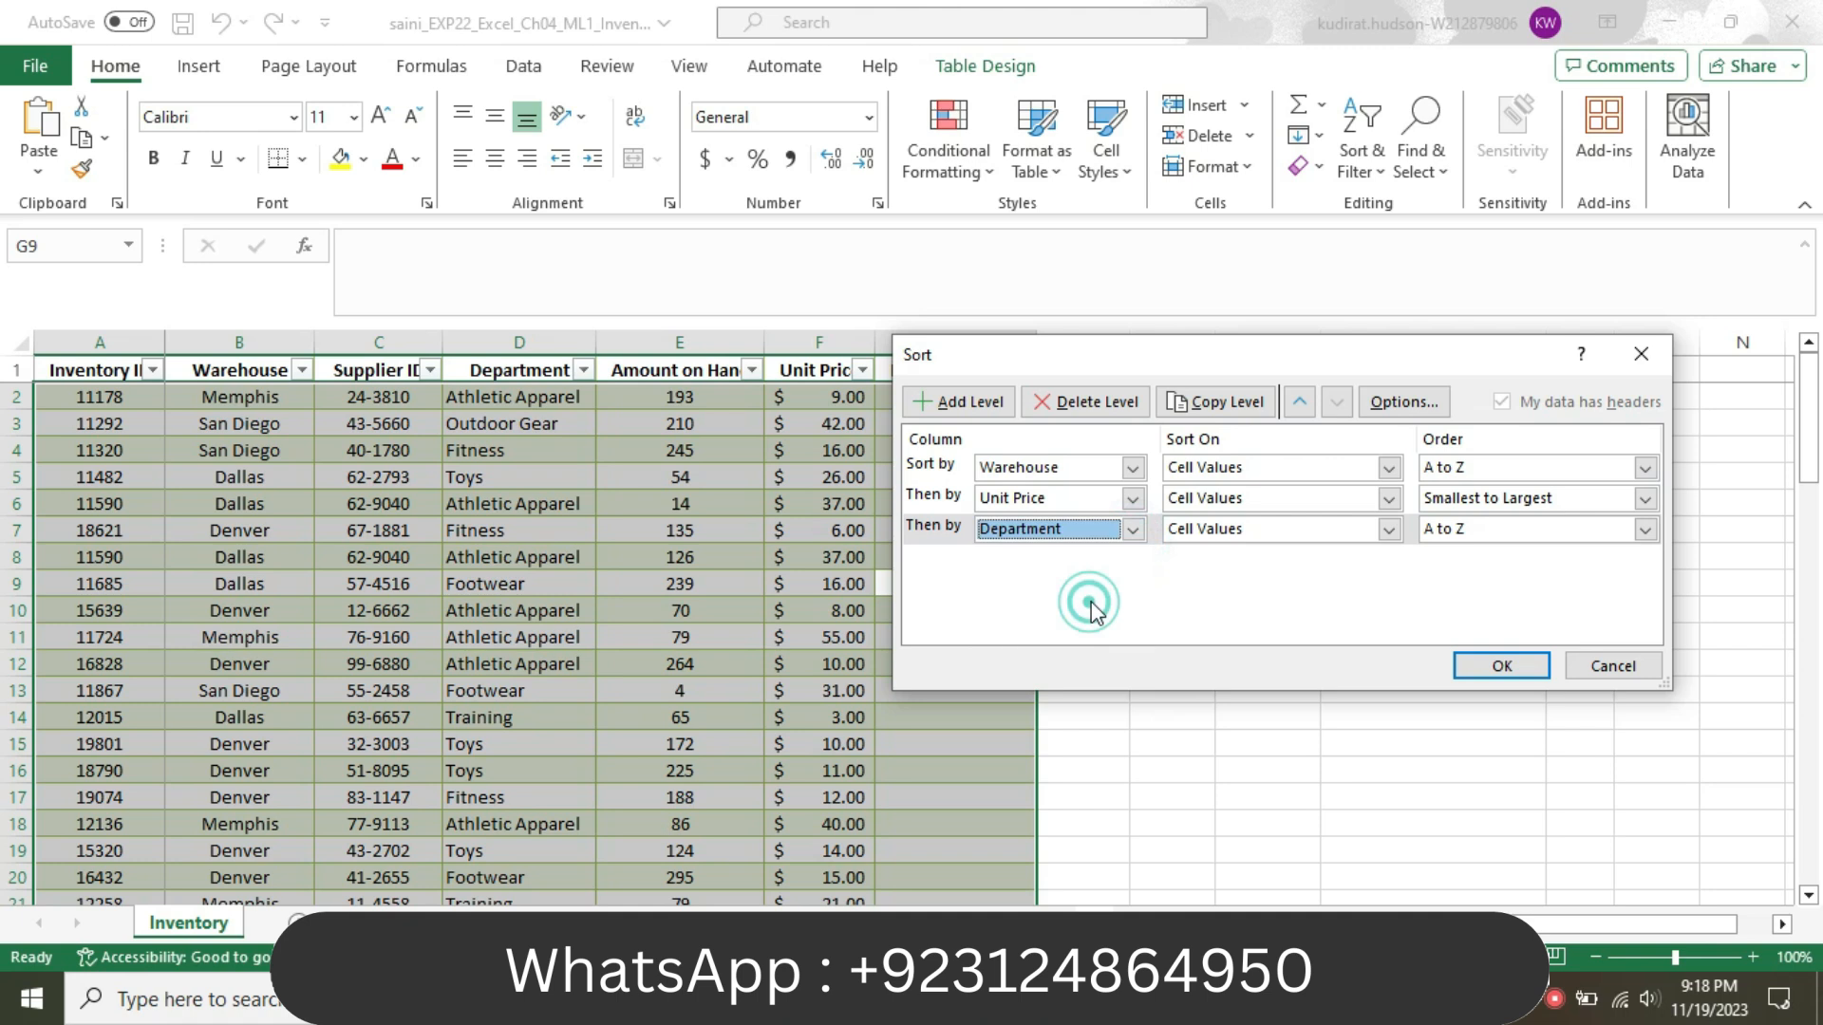
- Choose a custom list order for the Department level and copy the department sequence from step 5 in Word
{"action": "left_click", "coordinate": [1645, 528]}
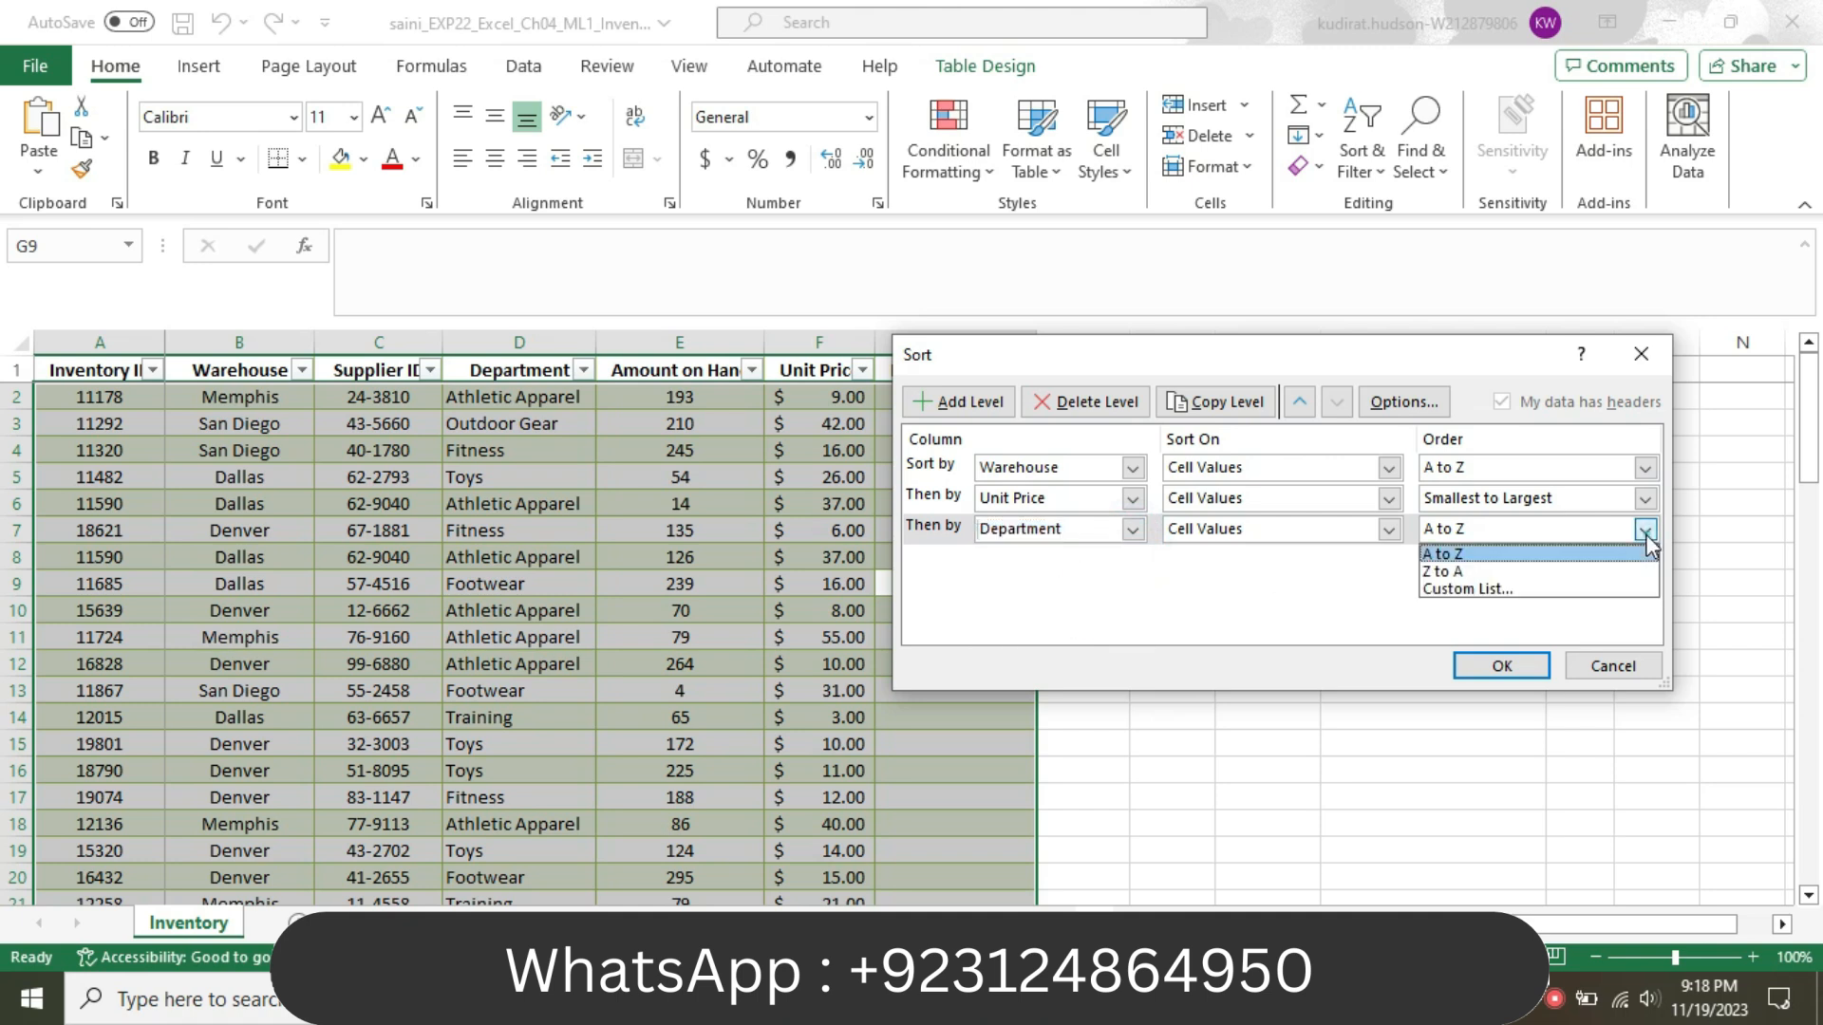
{"action": "left_click", "coordinate": [1600, 584]}
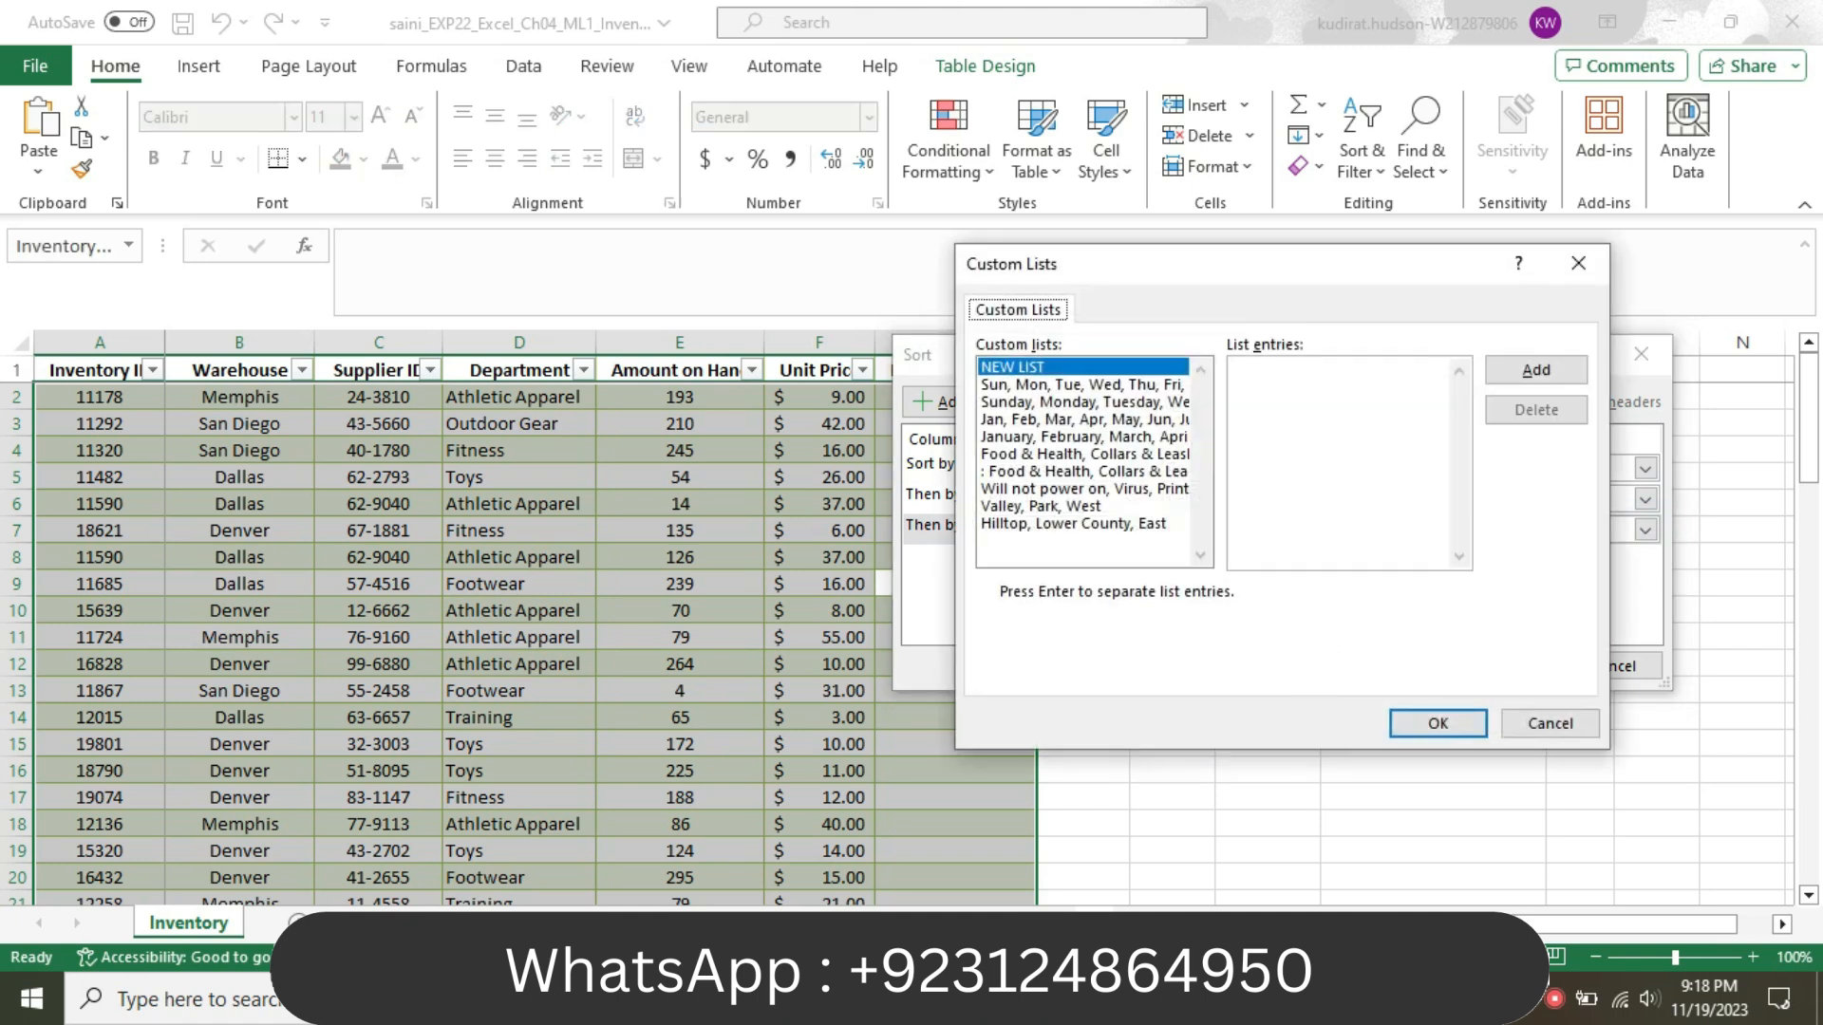
{"action": "key", "text": "alt+Tab"}
{"action": "left_click_drag", "start_coordinate": [891, 568], "coordinate": [1063, 659]}
{"action": "key", "text": "ctrl+c"}
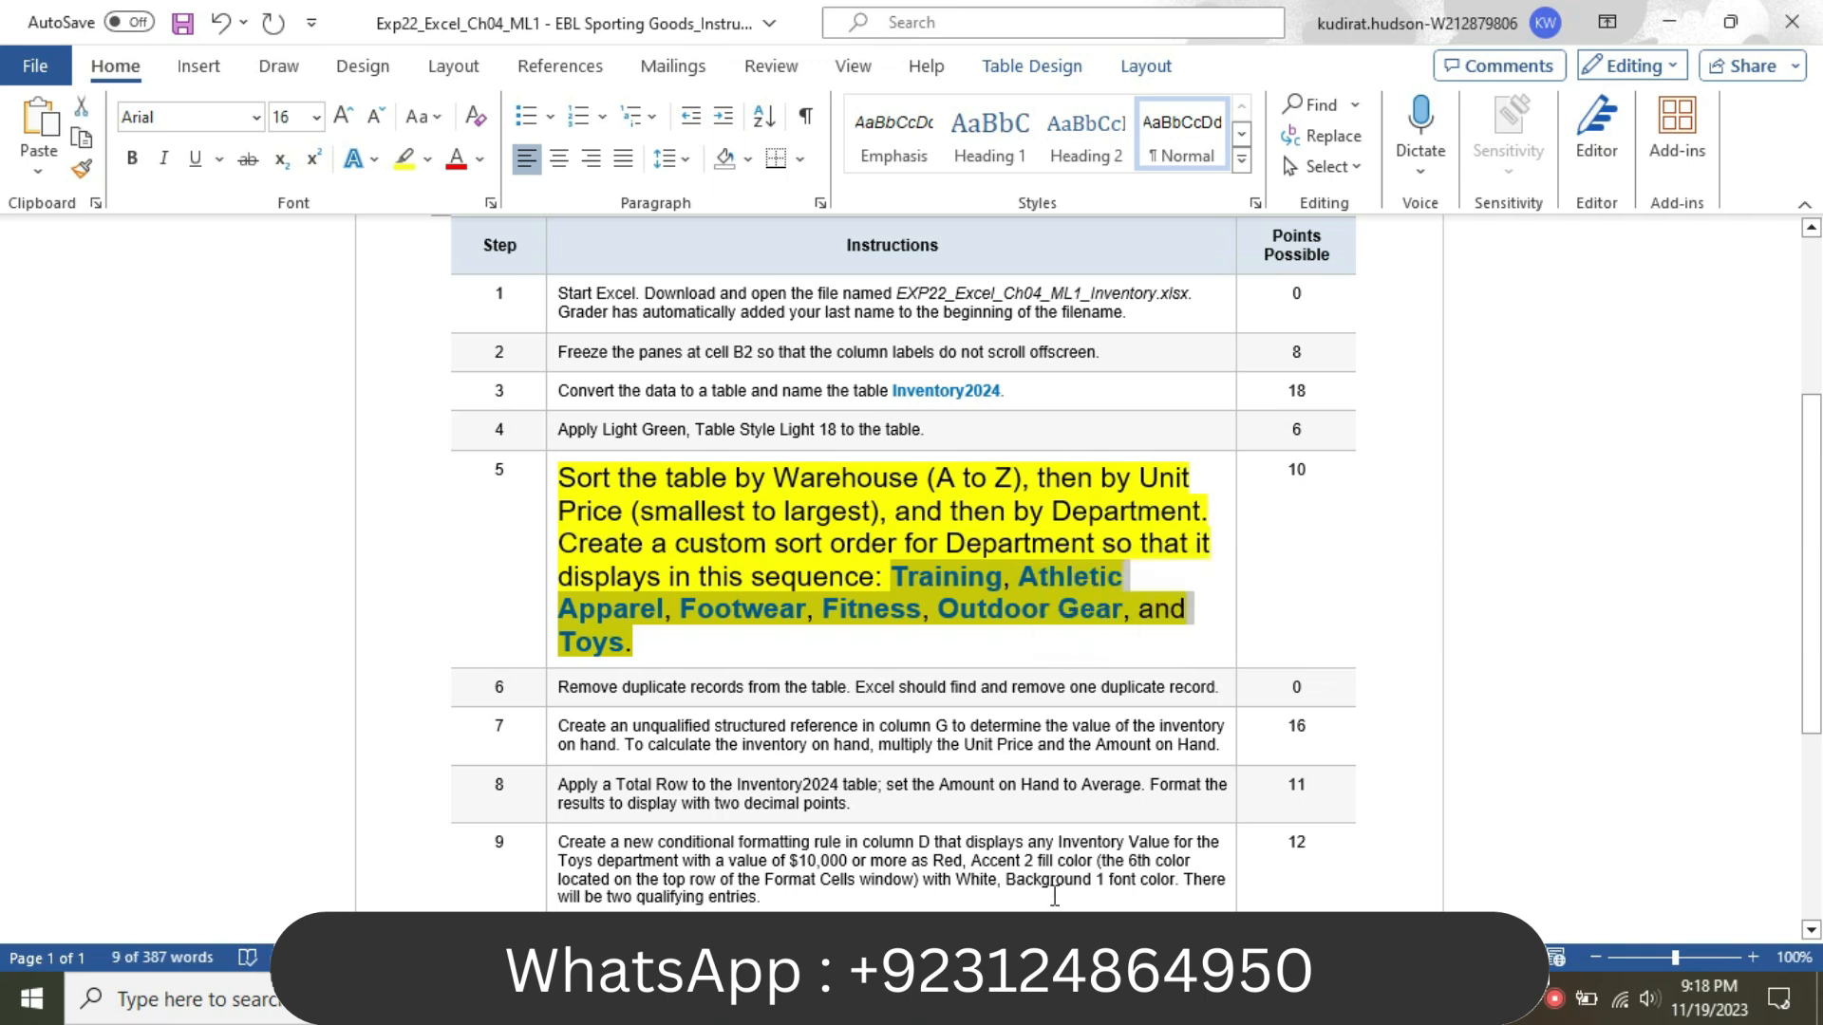
- In Excel, add the copied sequence "Training, Athletic Apparel, Footwear, Fitness, Outdoor Gear, and Toys." as a custom list and apply the three-level sort
{"action": "key", "text": "alt+Tab"}
{"action": "left_click", "coordinate": [1298, 438]}
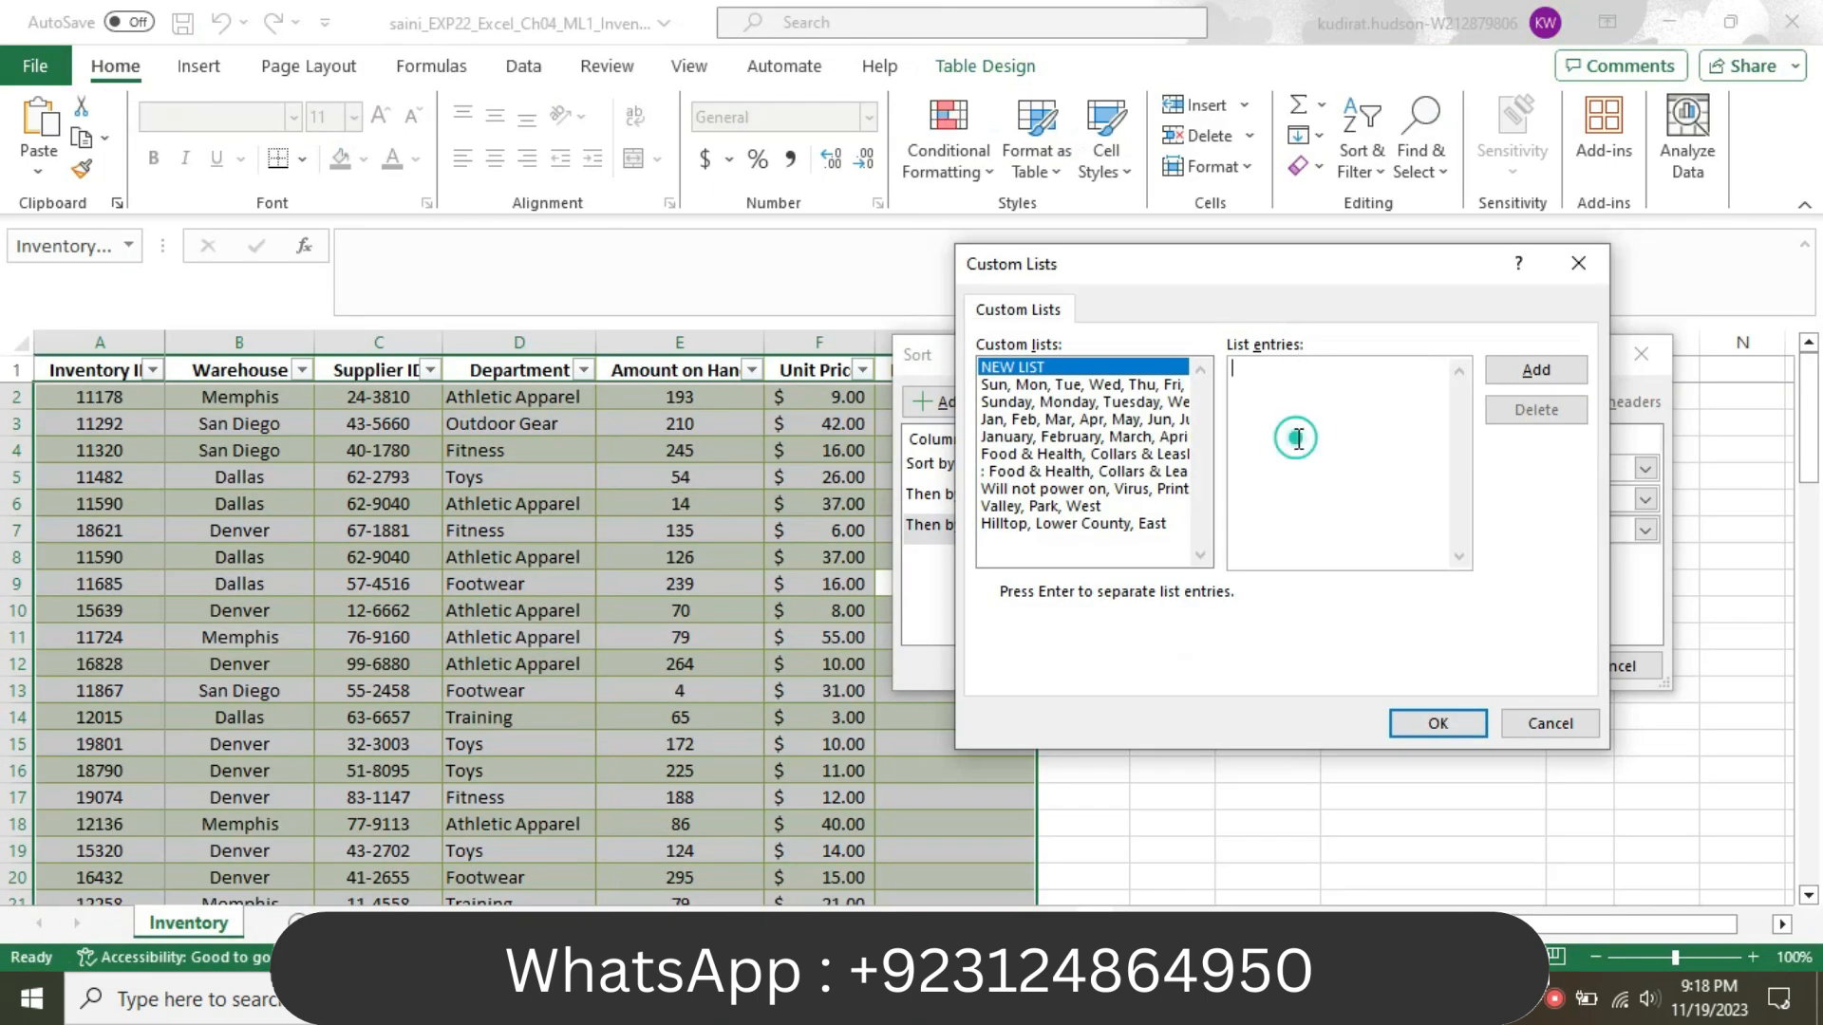
{"action": "key", "text": "ctrl+v"}
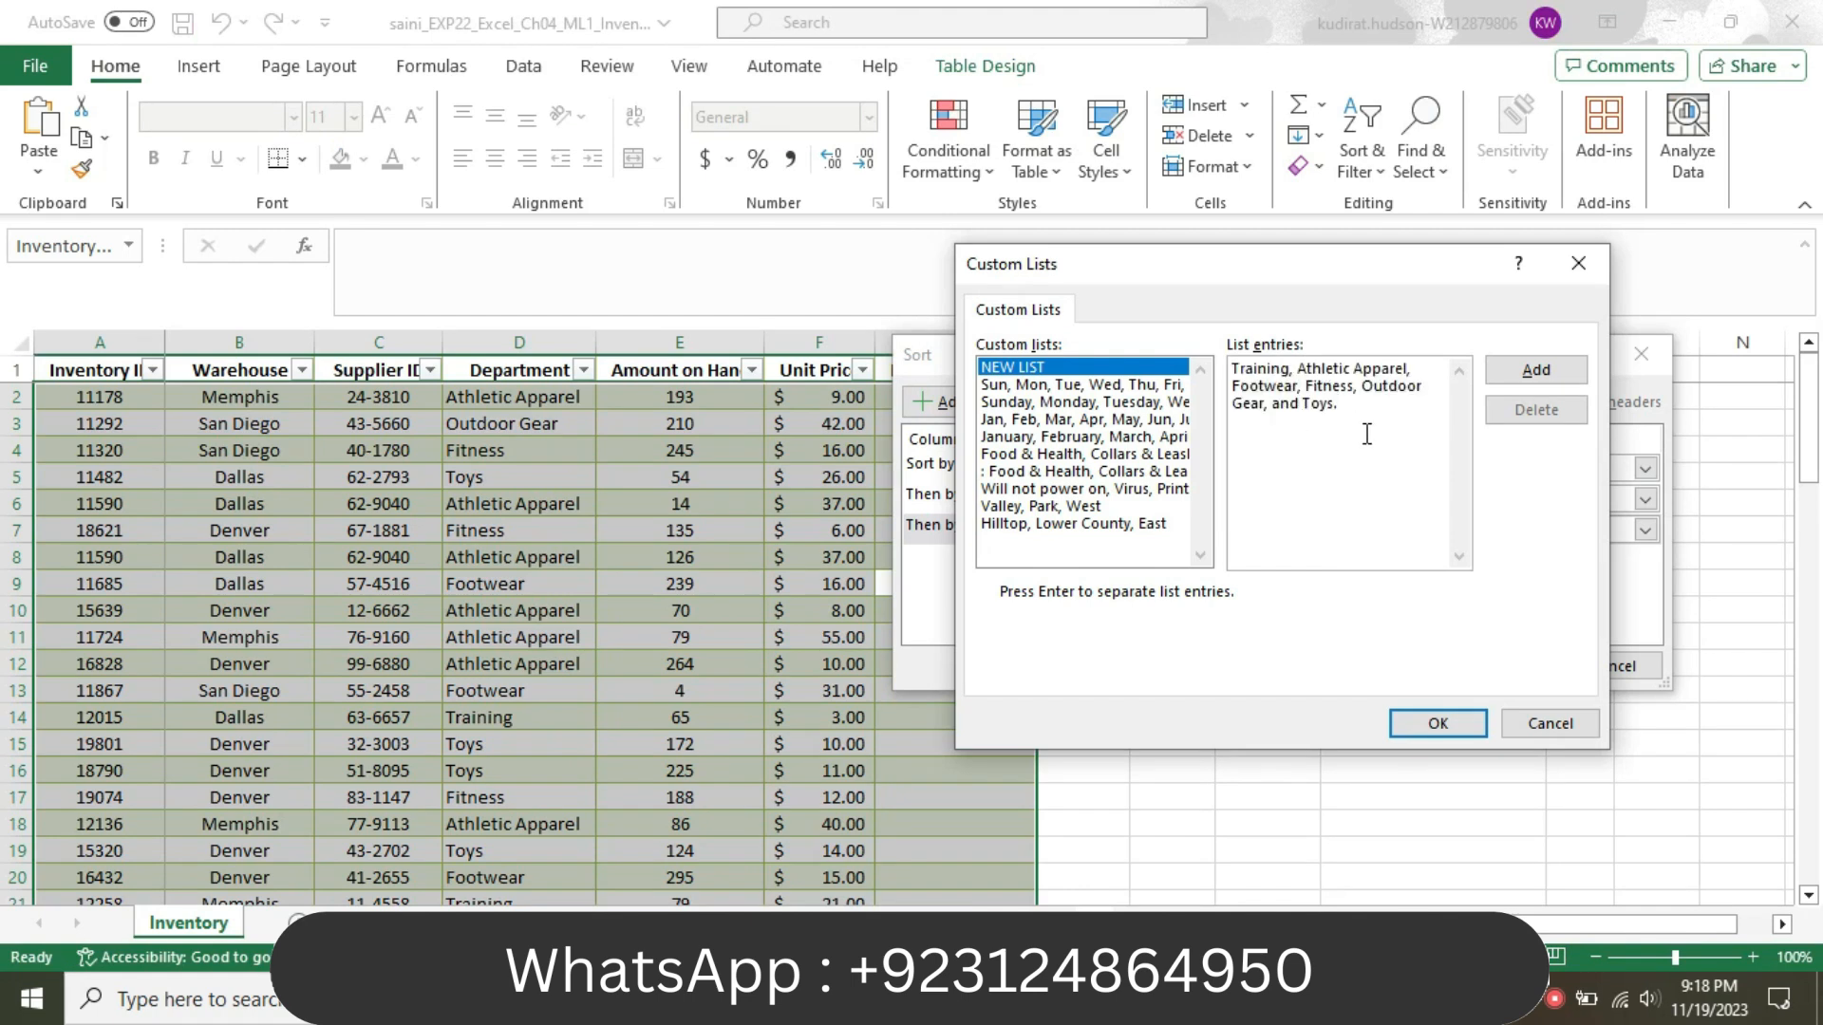
{"action": "left_click", "coordinate": [1525, 372]}
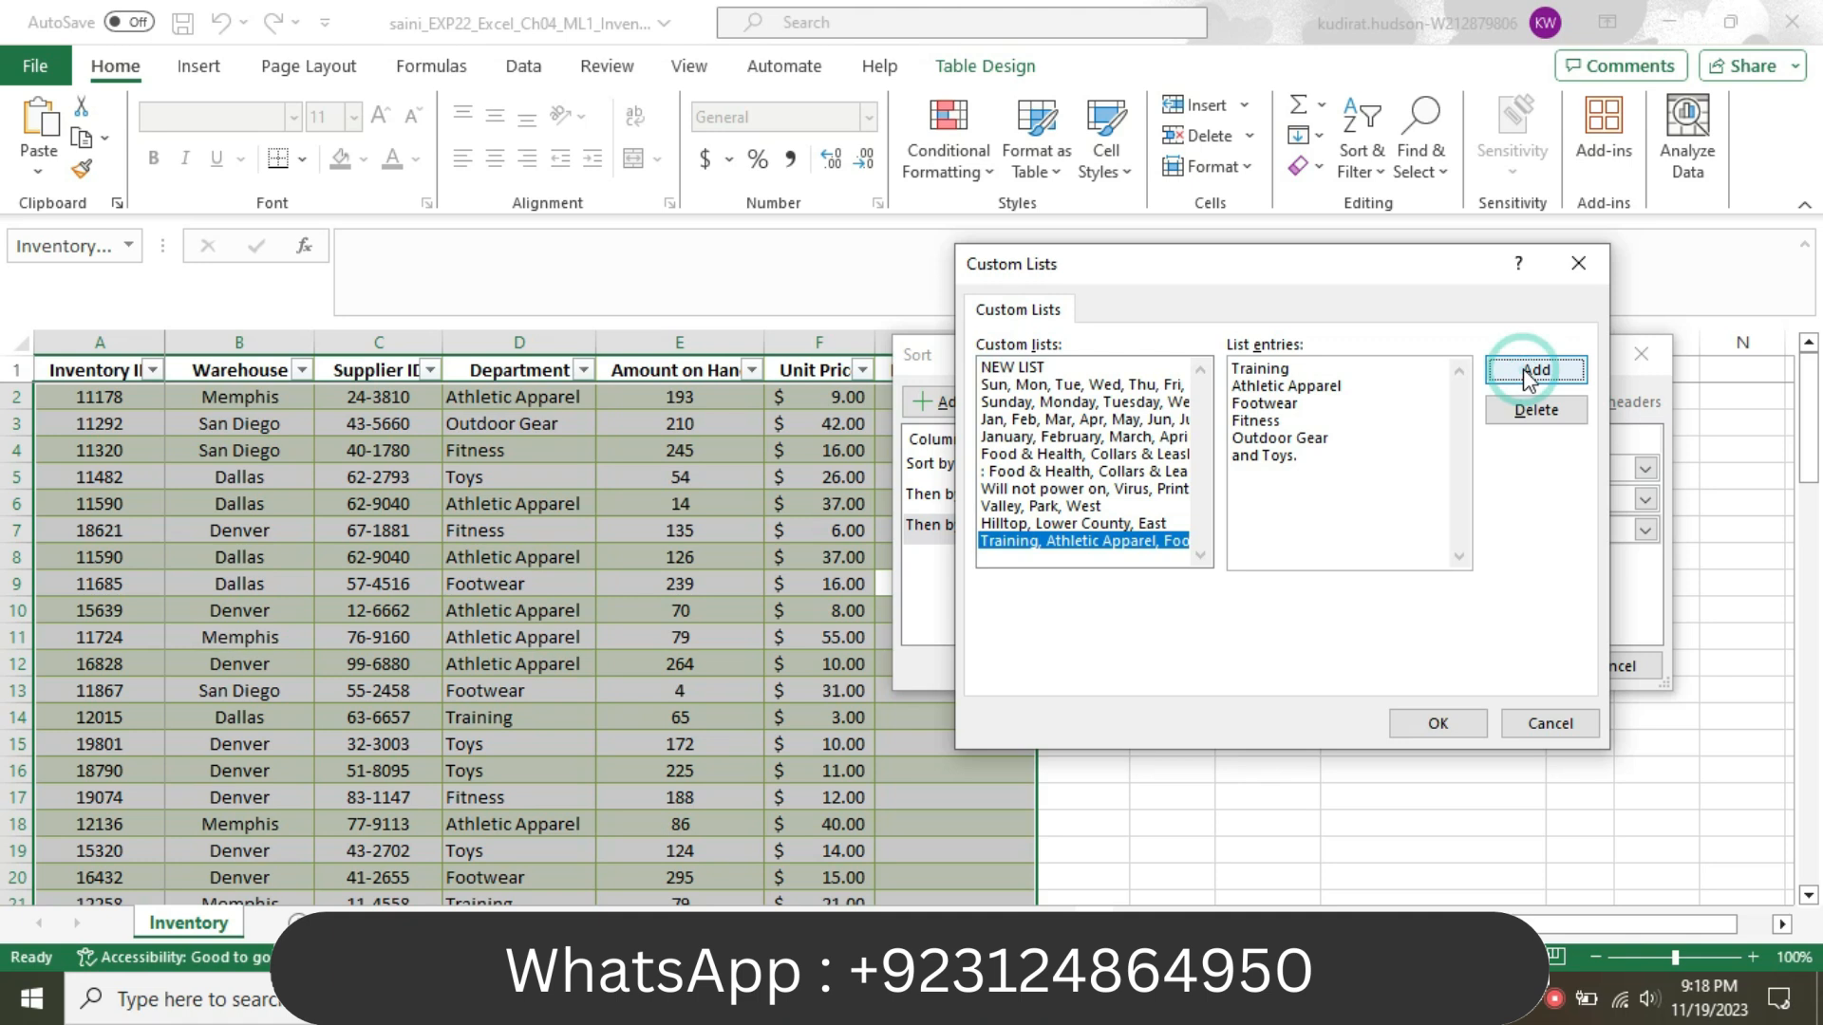
{"action": "left_click", "coordinate": [1438, 724]}
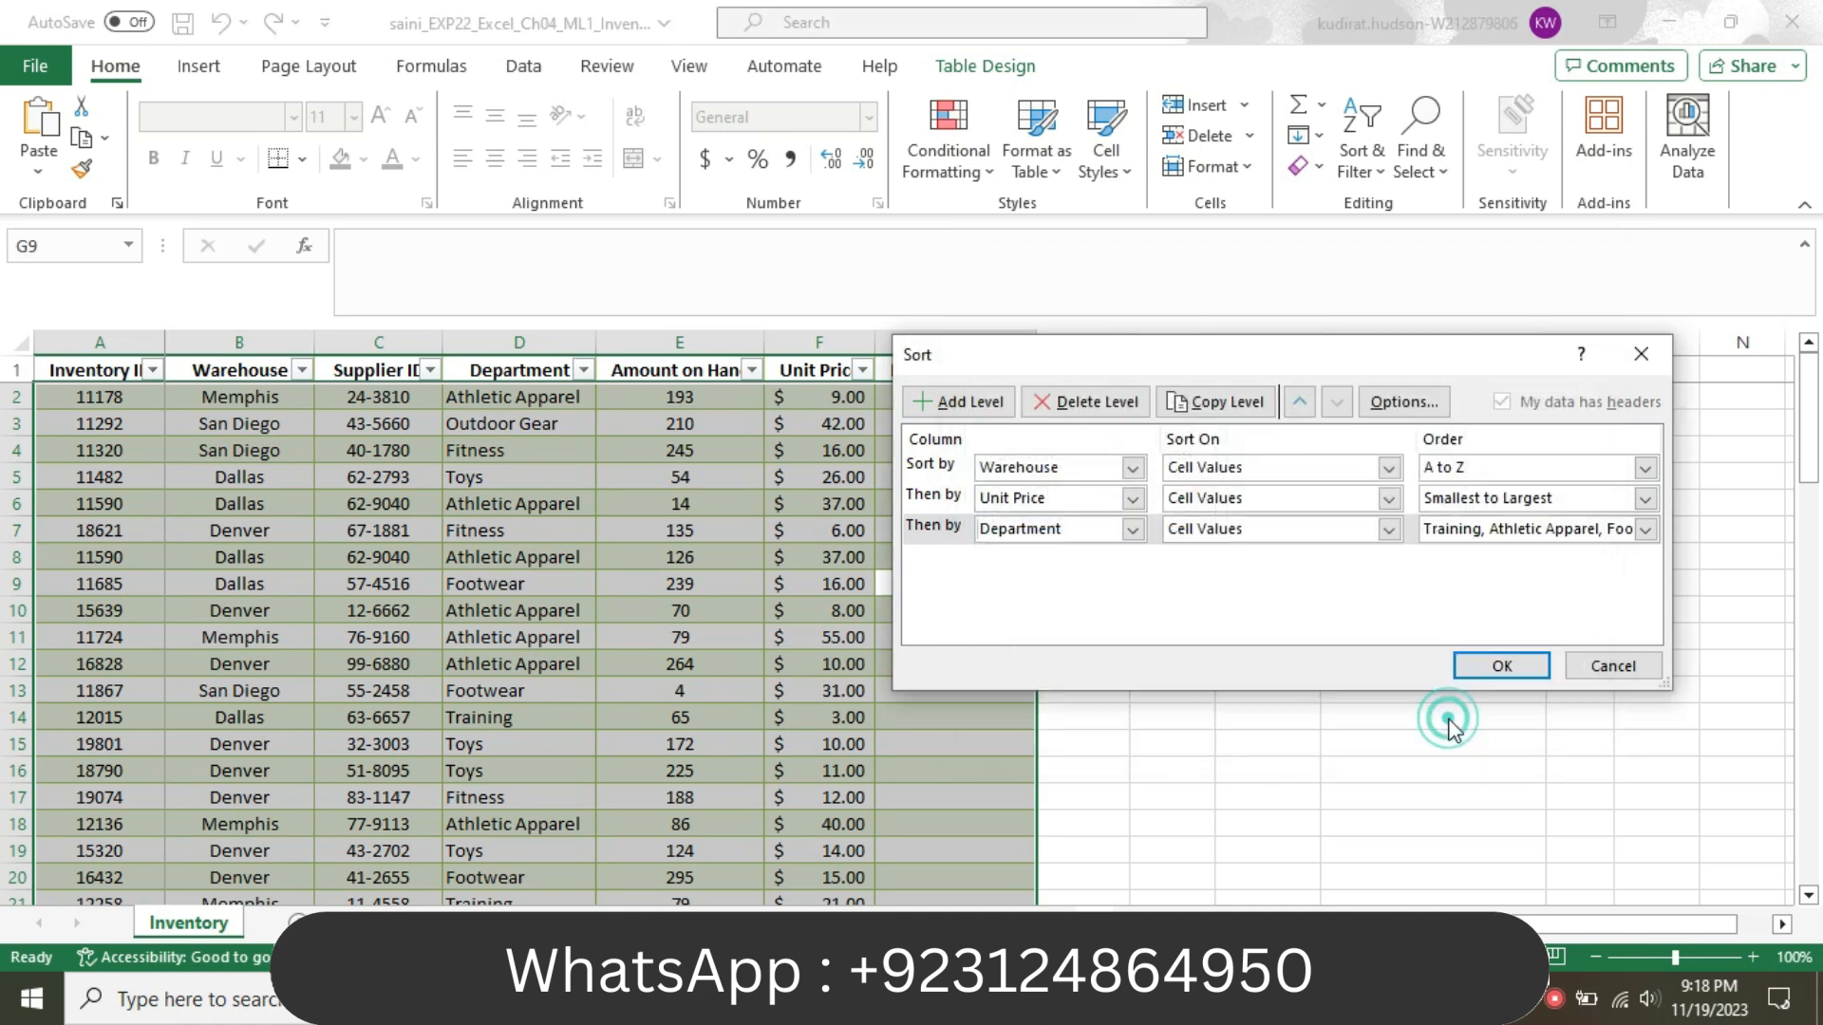
{"action": "left_click", "coordinate": [1493, 668]}
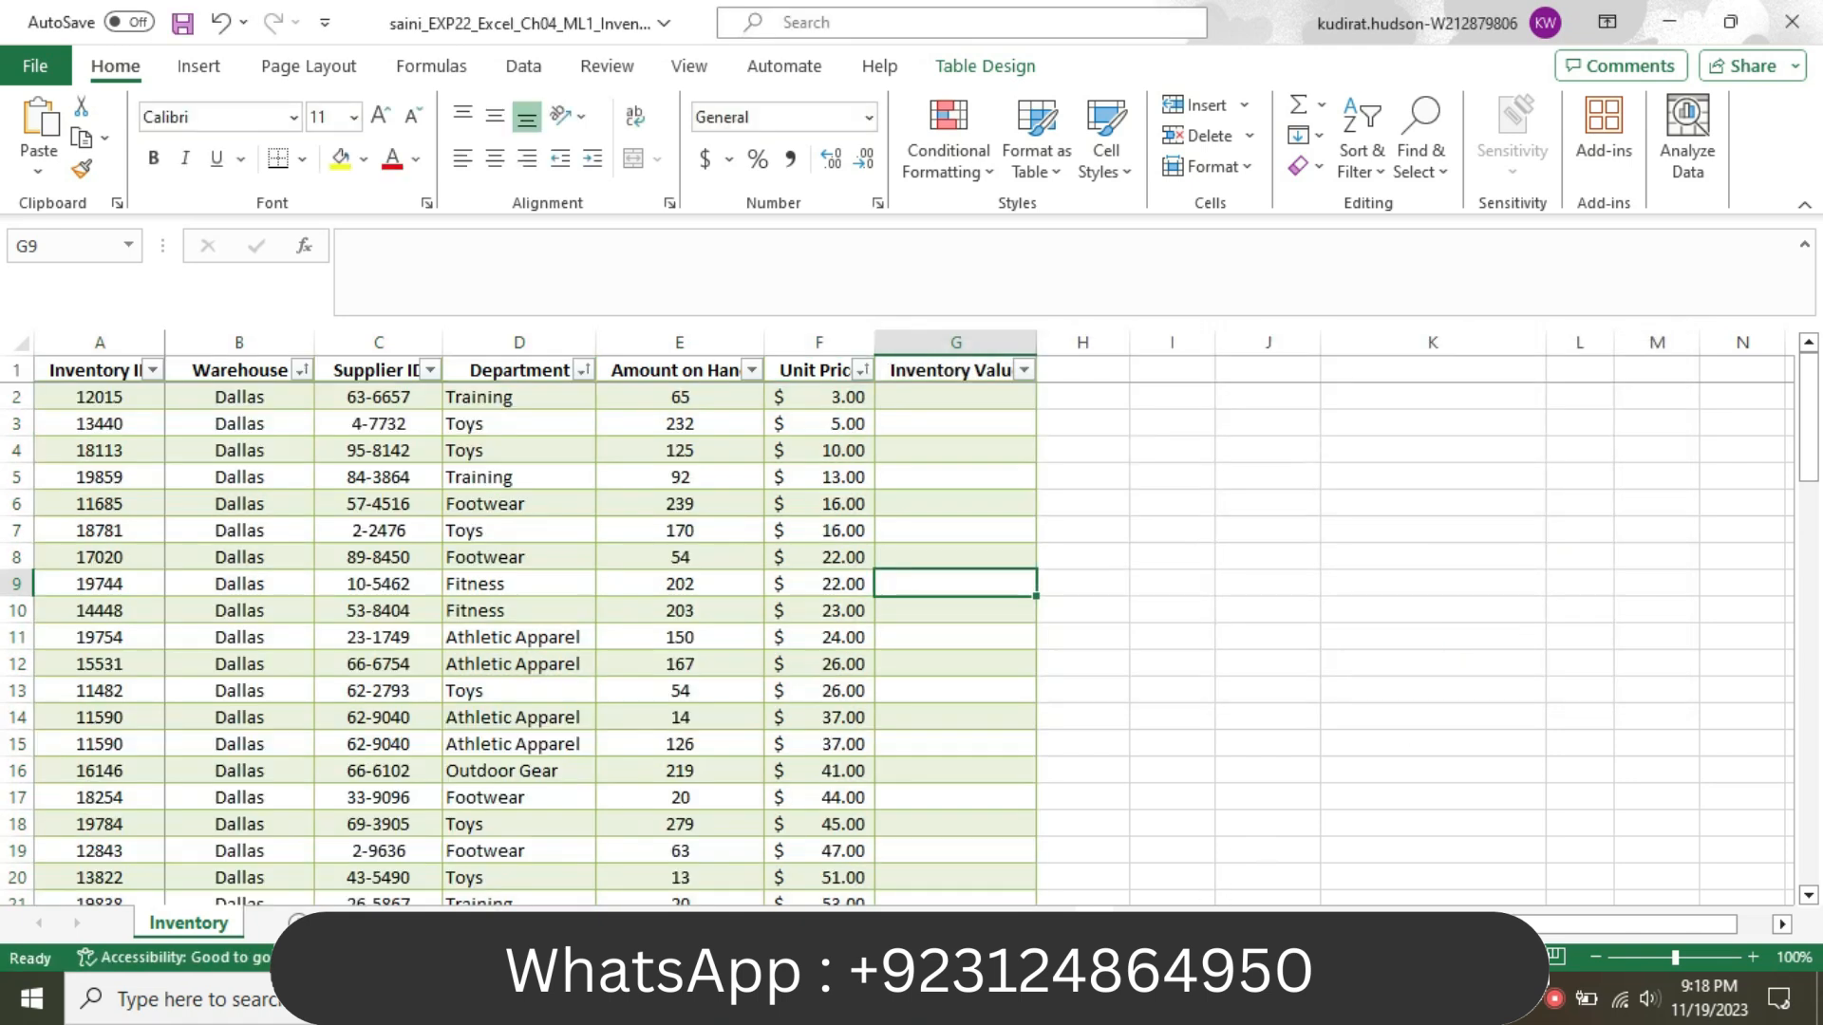
- Switch to the Word instructions, set the step 5 text to 9 pt and remove its highlighting
{"action": "left_click", "coordinate": [796, 999]}
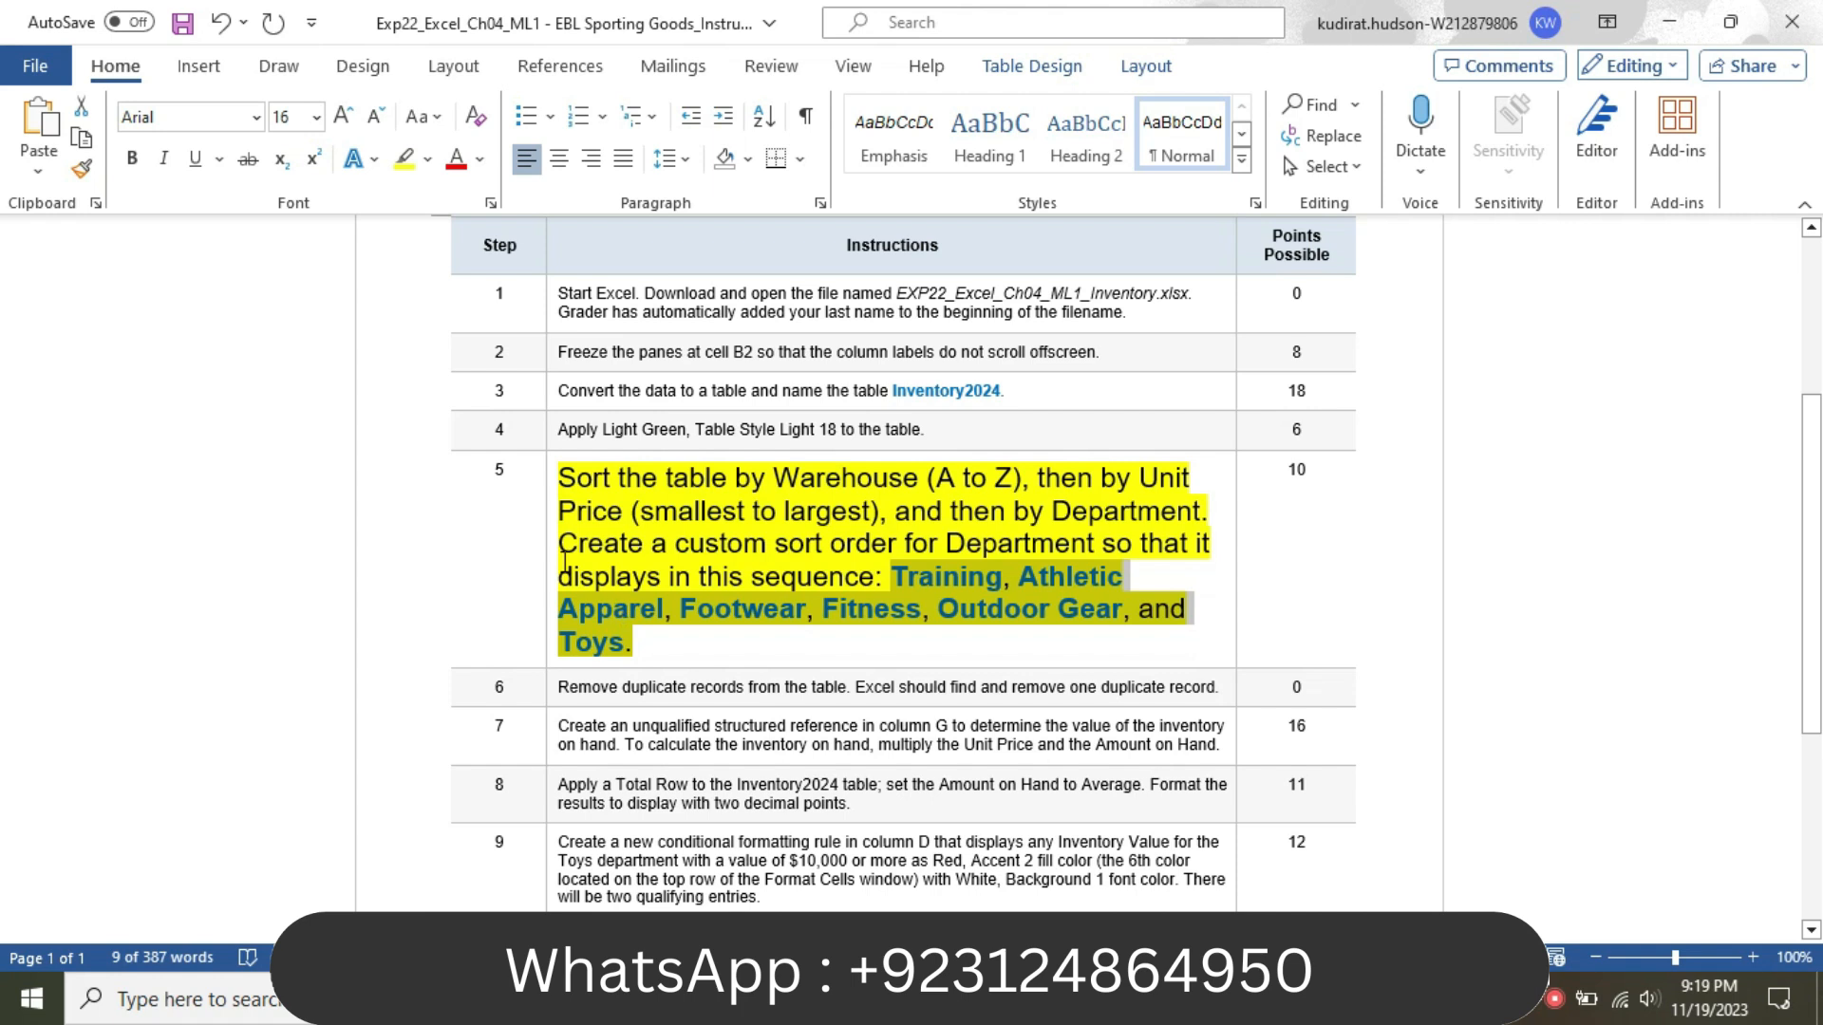
{"action": "left_click", "coordinate": [548, 558]}
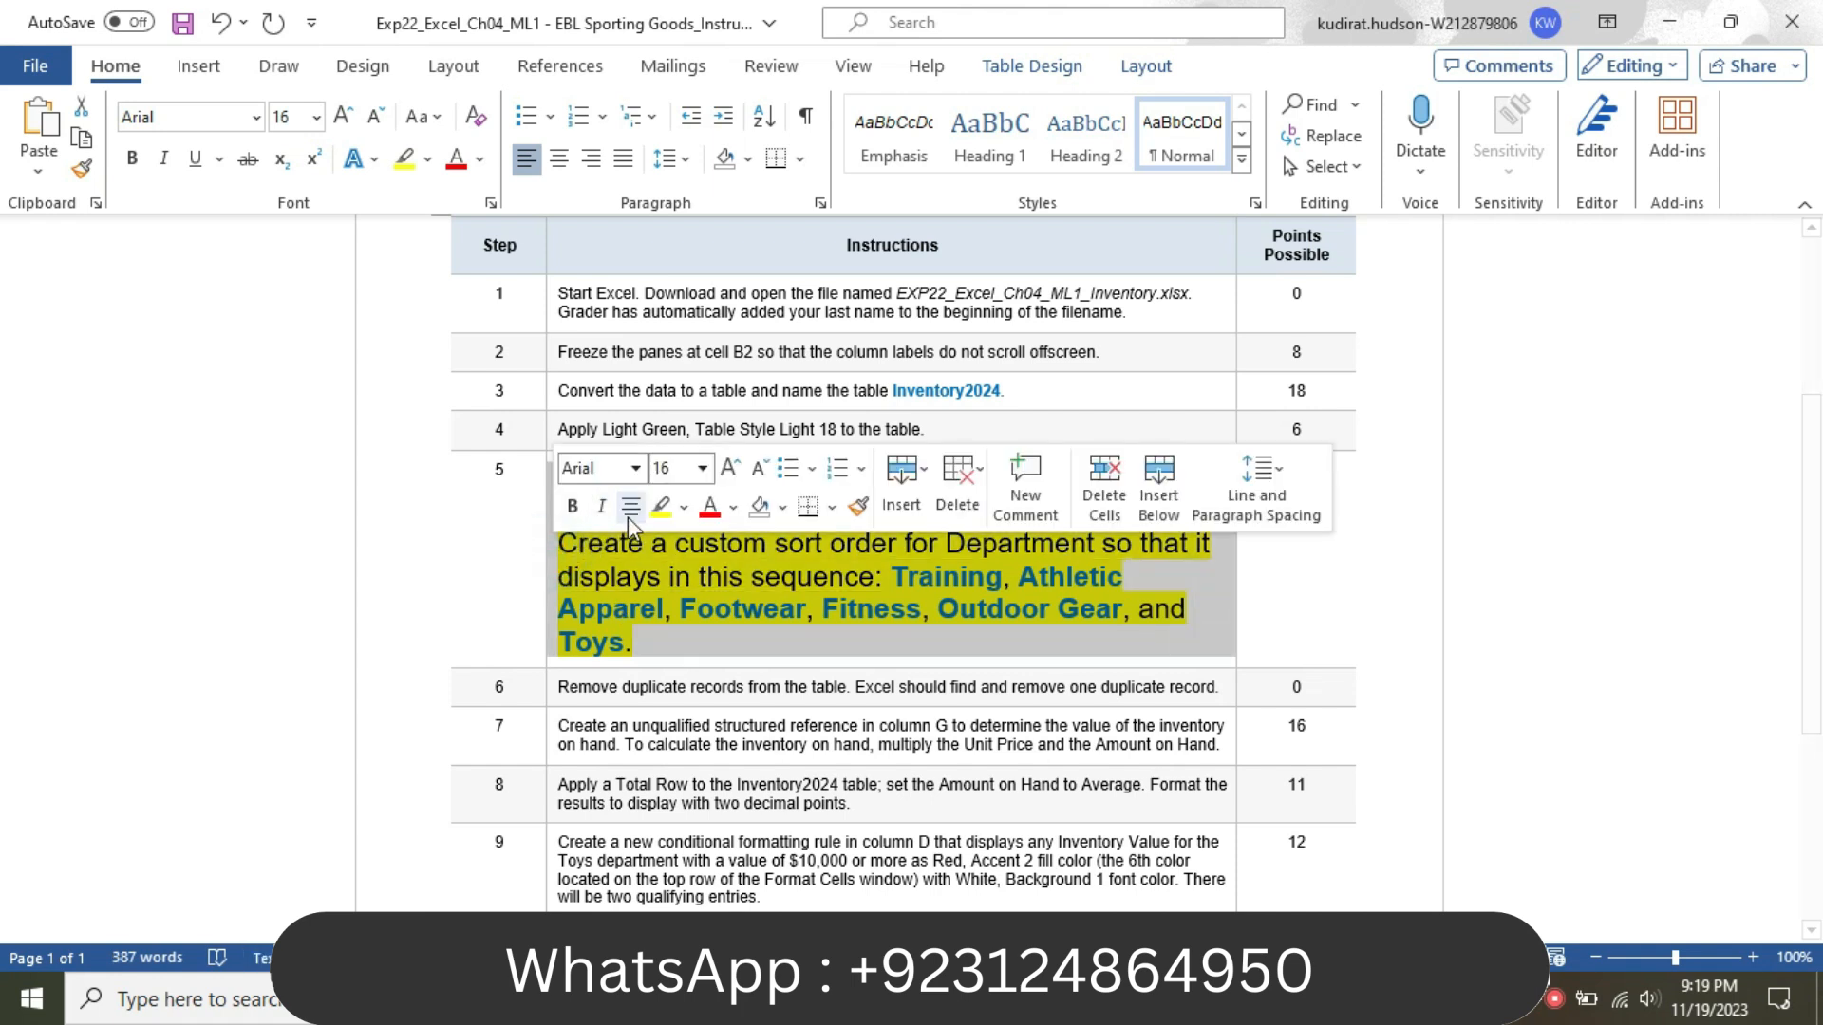
{"action": "left_click", "coordinate": [702, 468]}
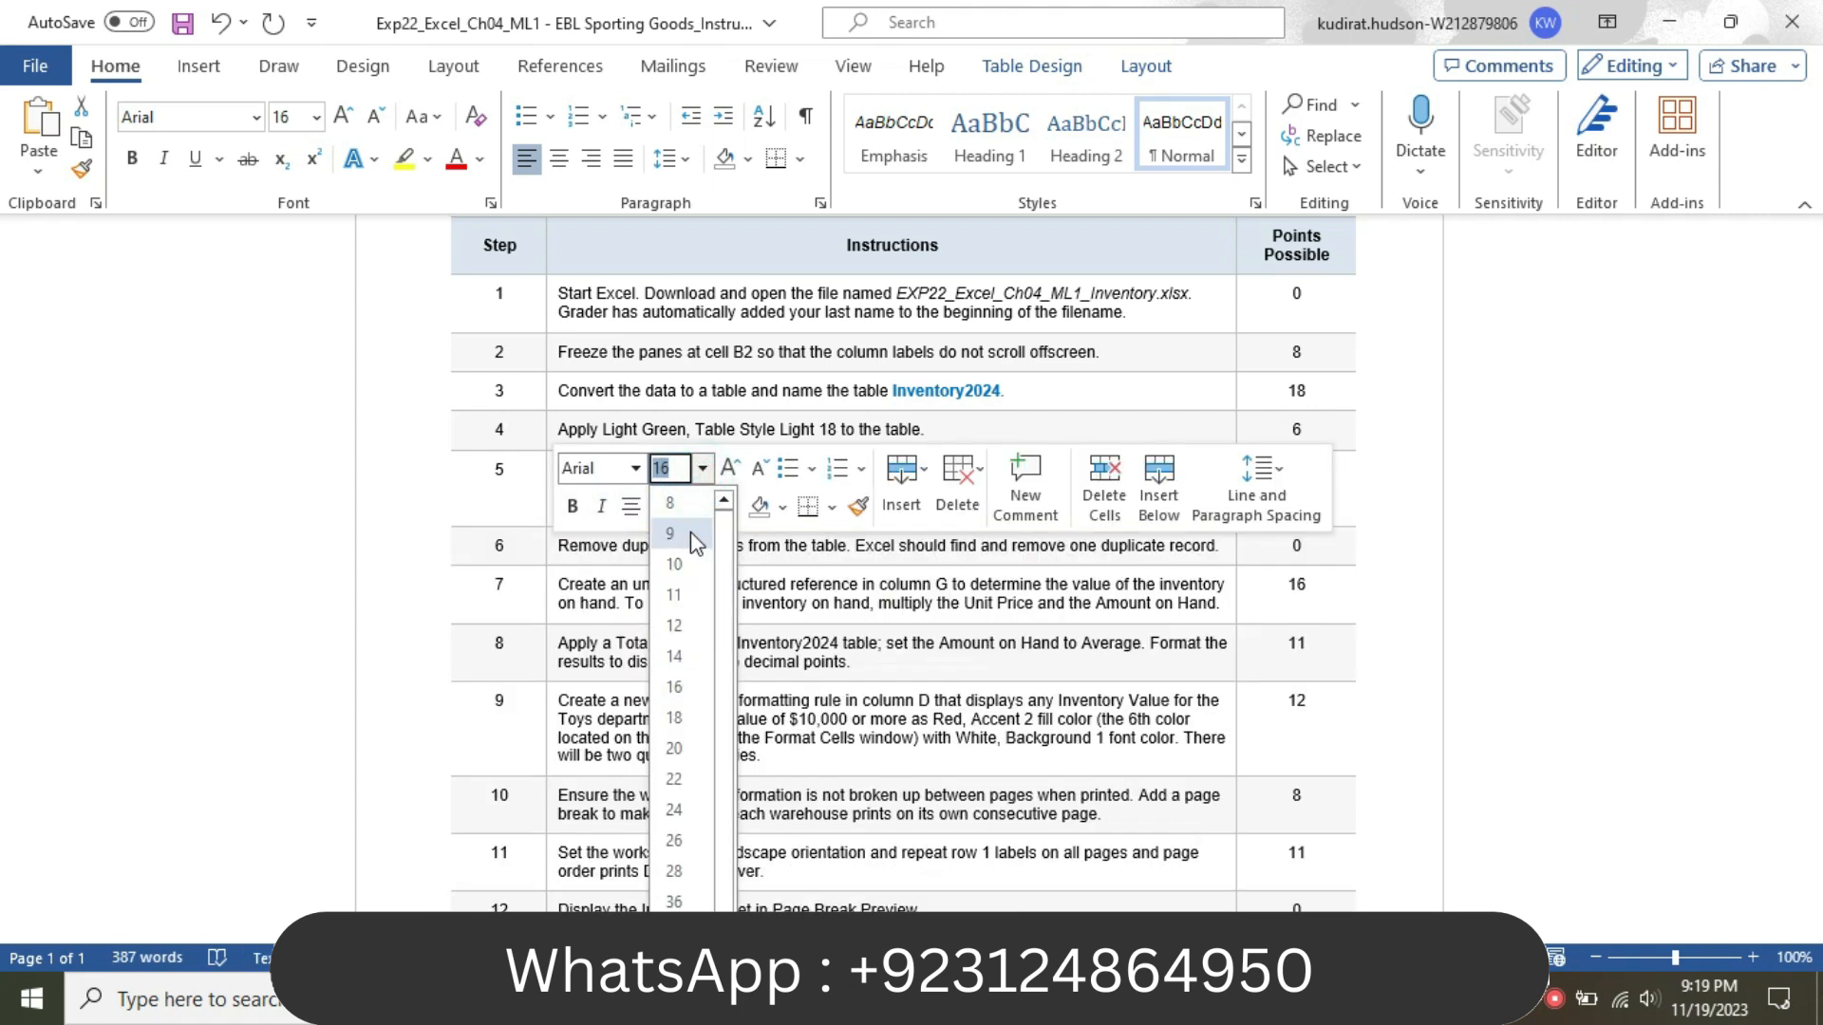
{"action": "left_click", "coordinate": [692, 522]}
{"action": "left_click", "coordinate": [687, 509]}
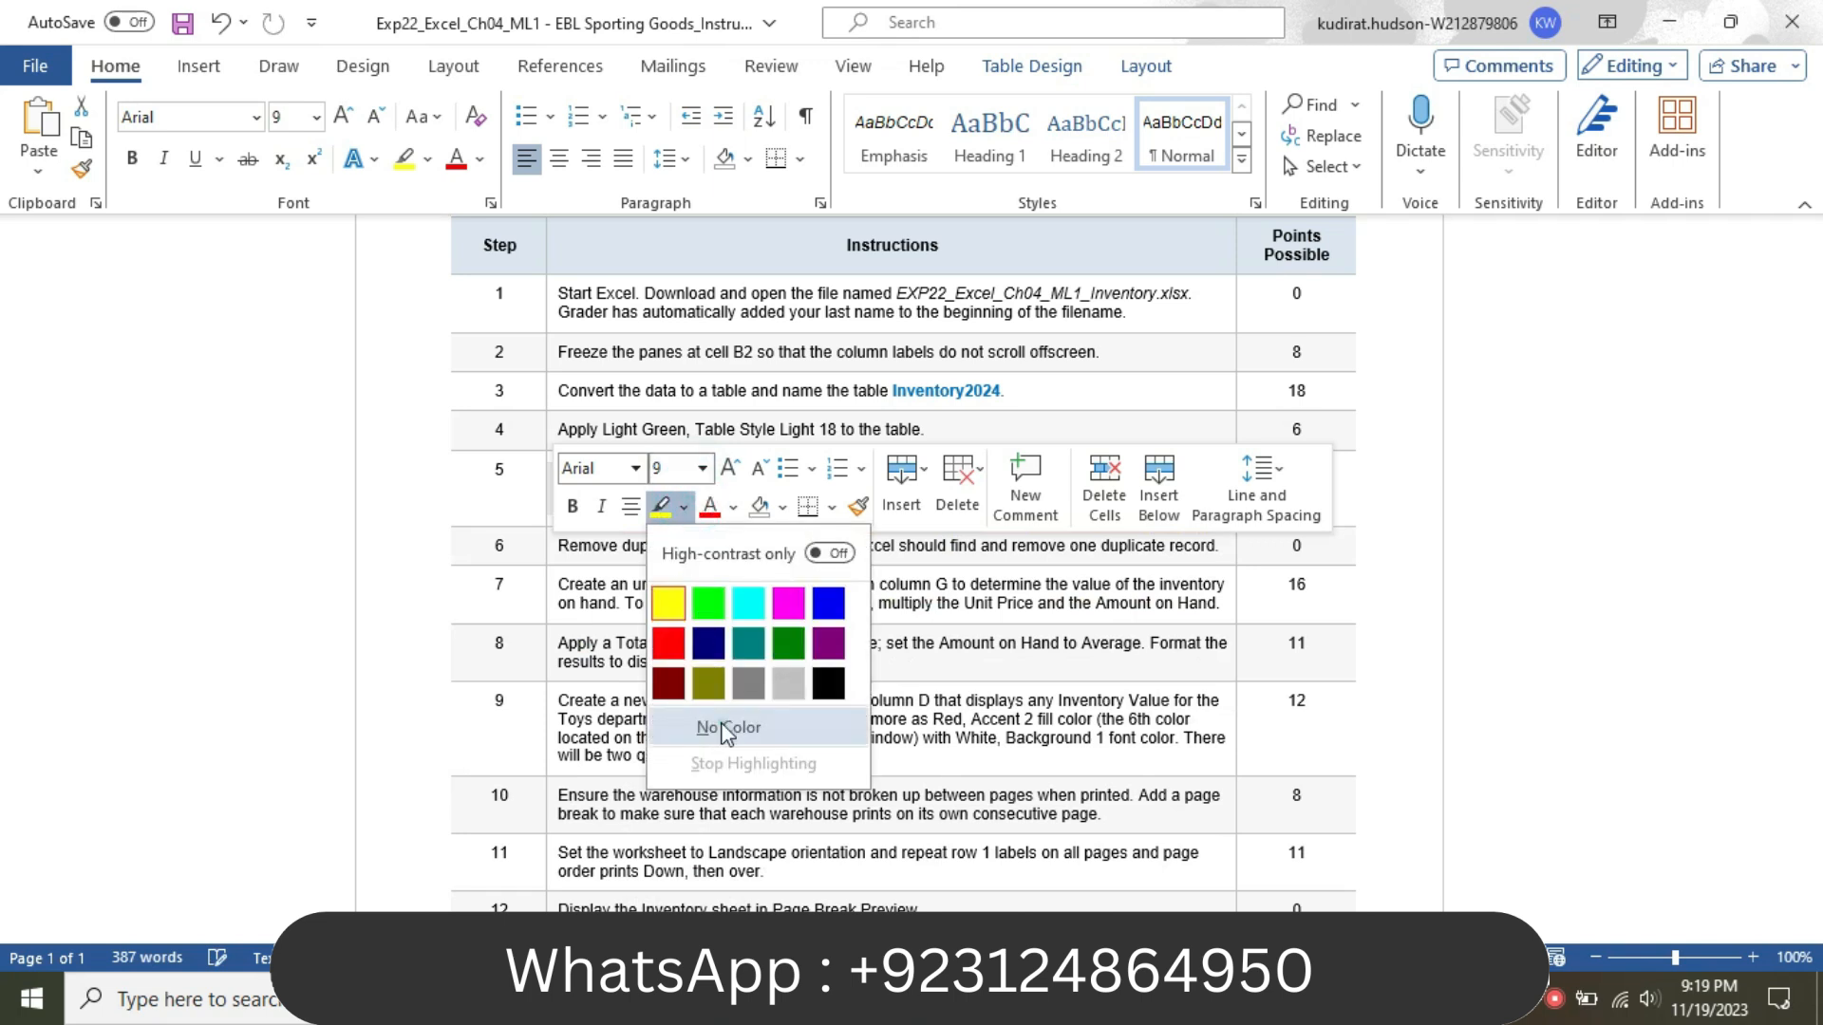
{"action": "left_click", "coordinate": [719, 724]}
- Enlarge the step 6 instruction to 16 pt and highlight it in yellow
{"action": "left_click", "coordinate": [549, 543]}
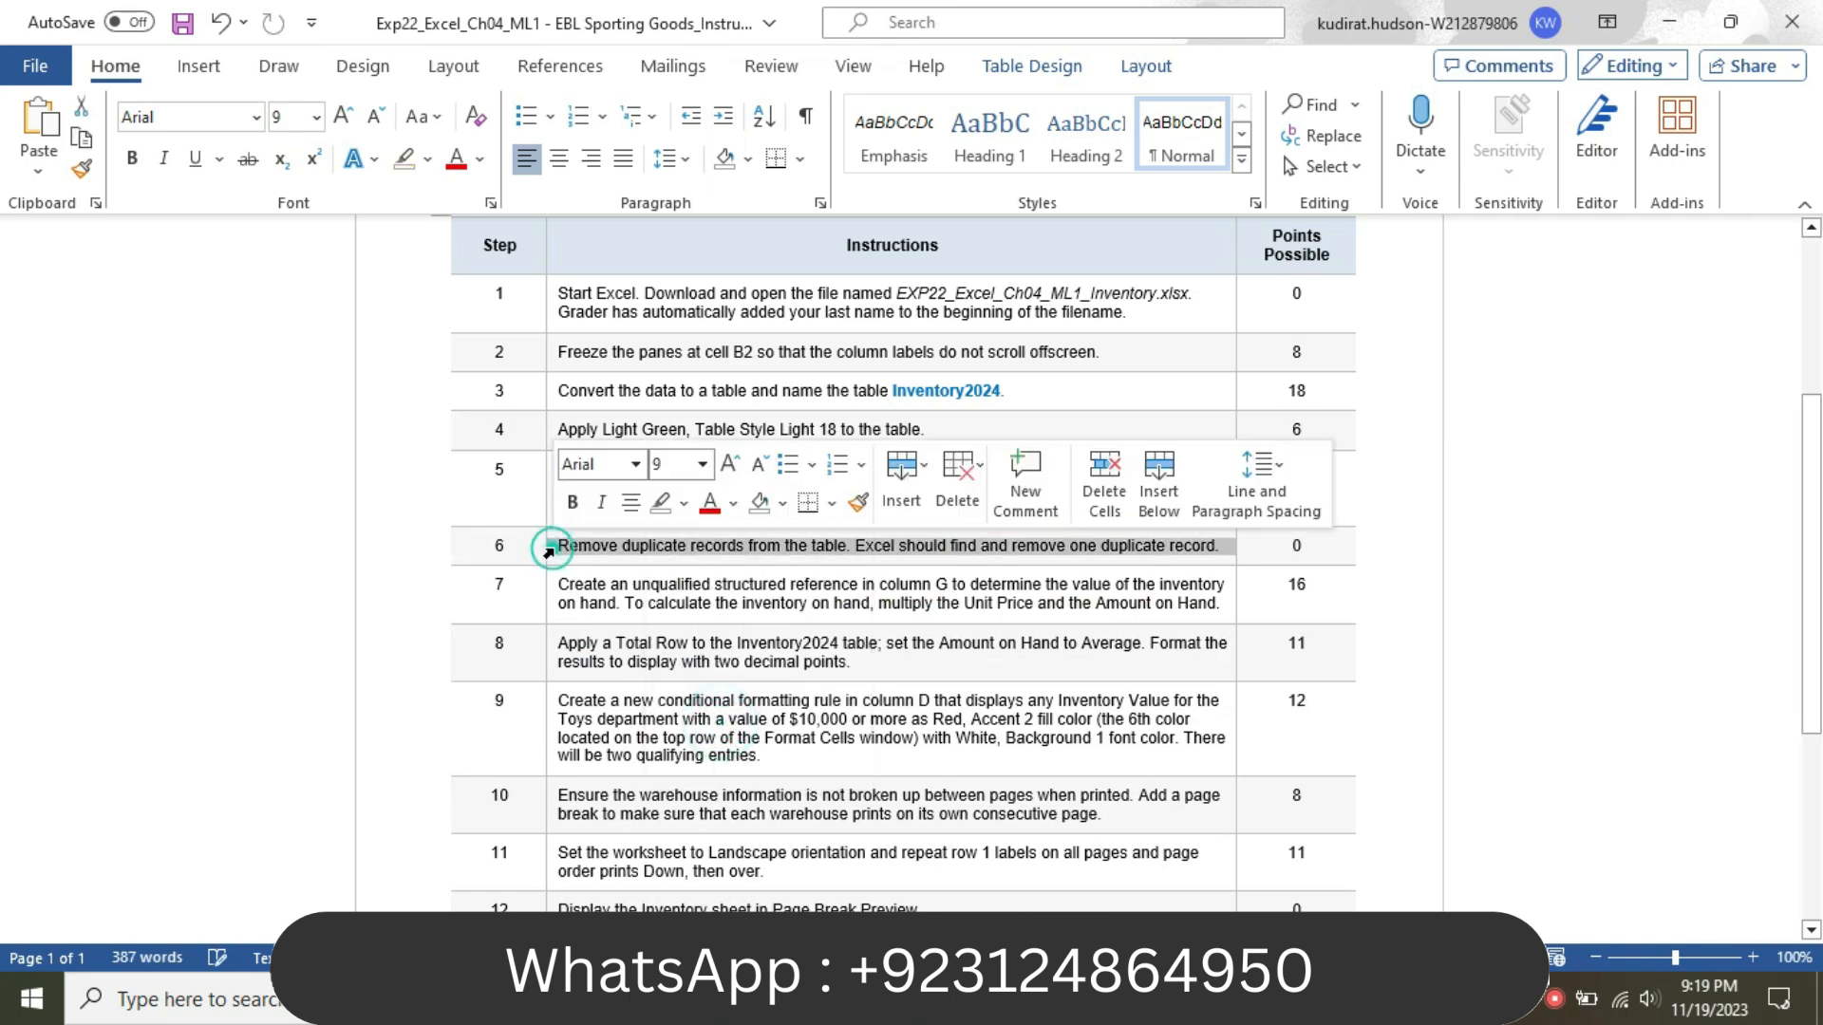
{"action": "left_click", "coordinate": [702, 465]}
{"action": "left_click", "coordinate": [678, 689]}
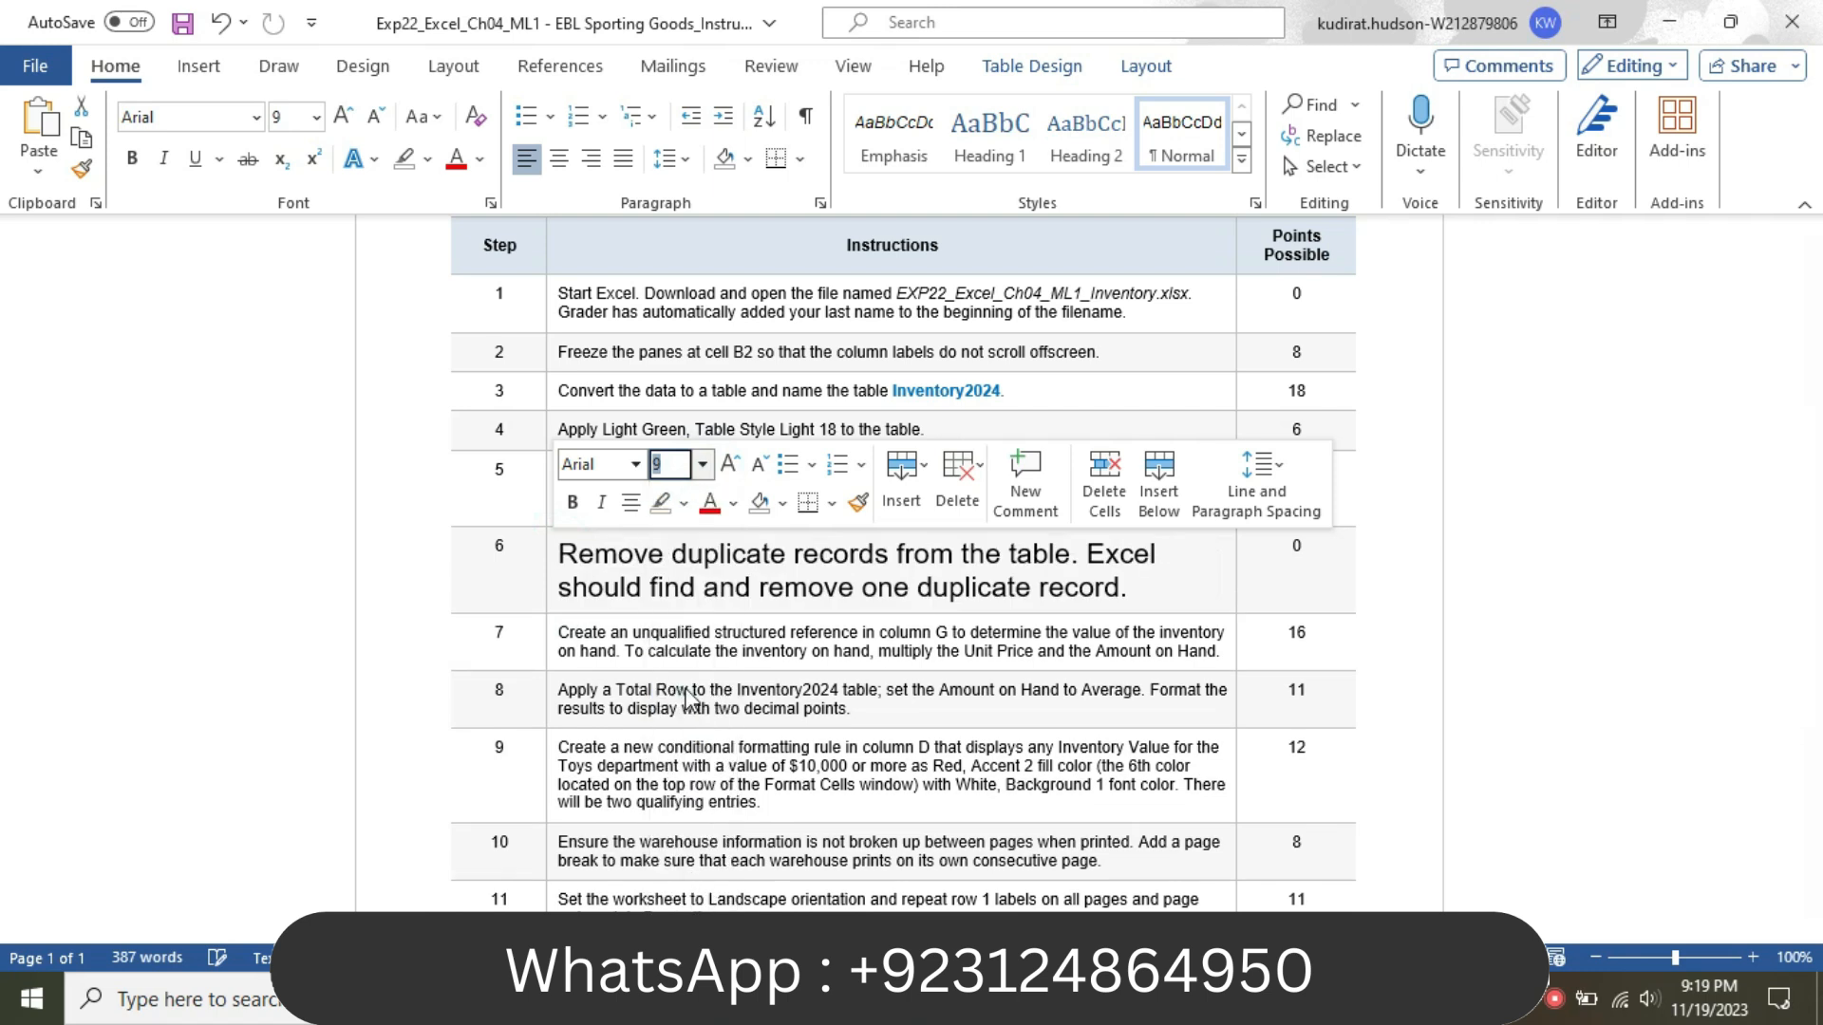
{"action": "left_click", "coordinate": [684, 503]}
{"action": "left_click", "coordinate": [670, 601]}
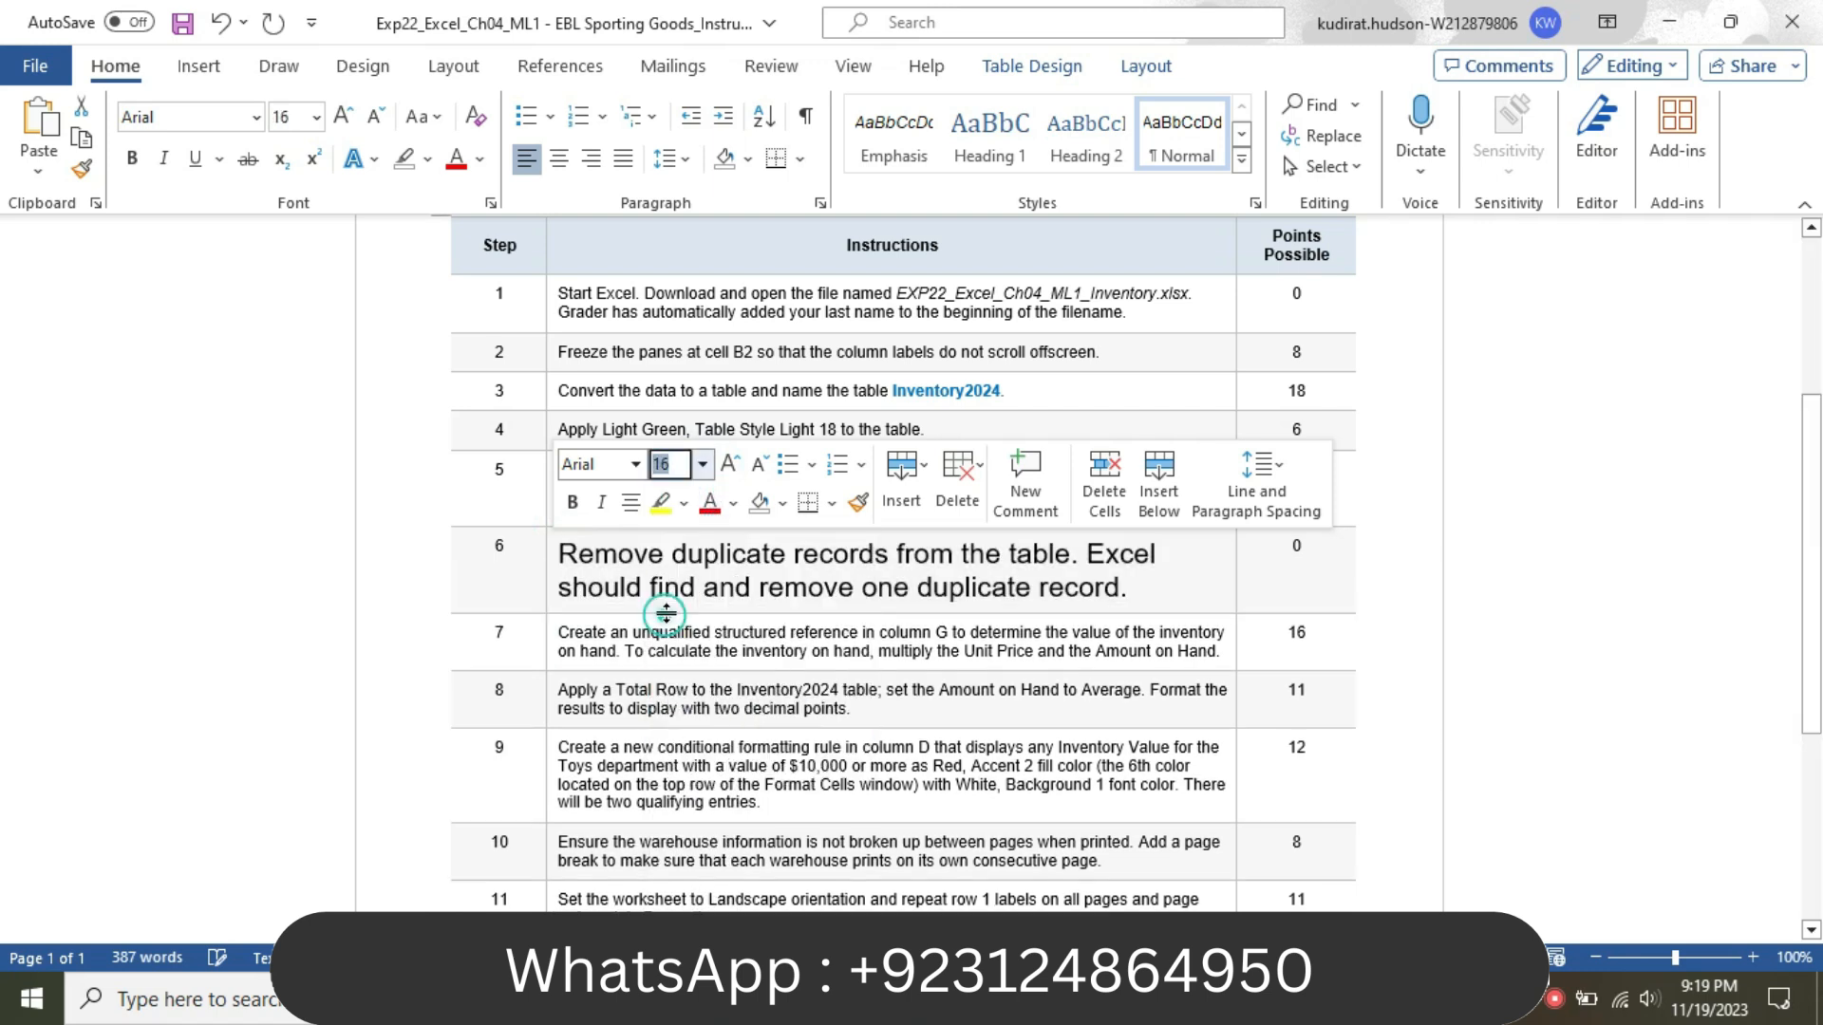
{"action": "left_click", "coordinate": [1129, 588]}
{"action": "left_click", "coordinate": [800, 606]}
{"action": "left_click_drag", "start_coordinate": [1820, 482], "coordinate": [1821, 580]}
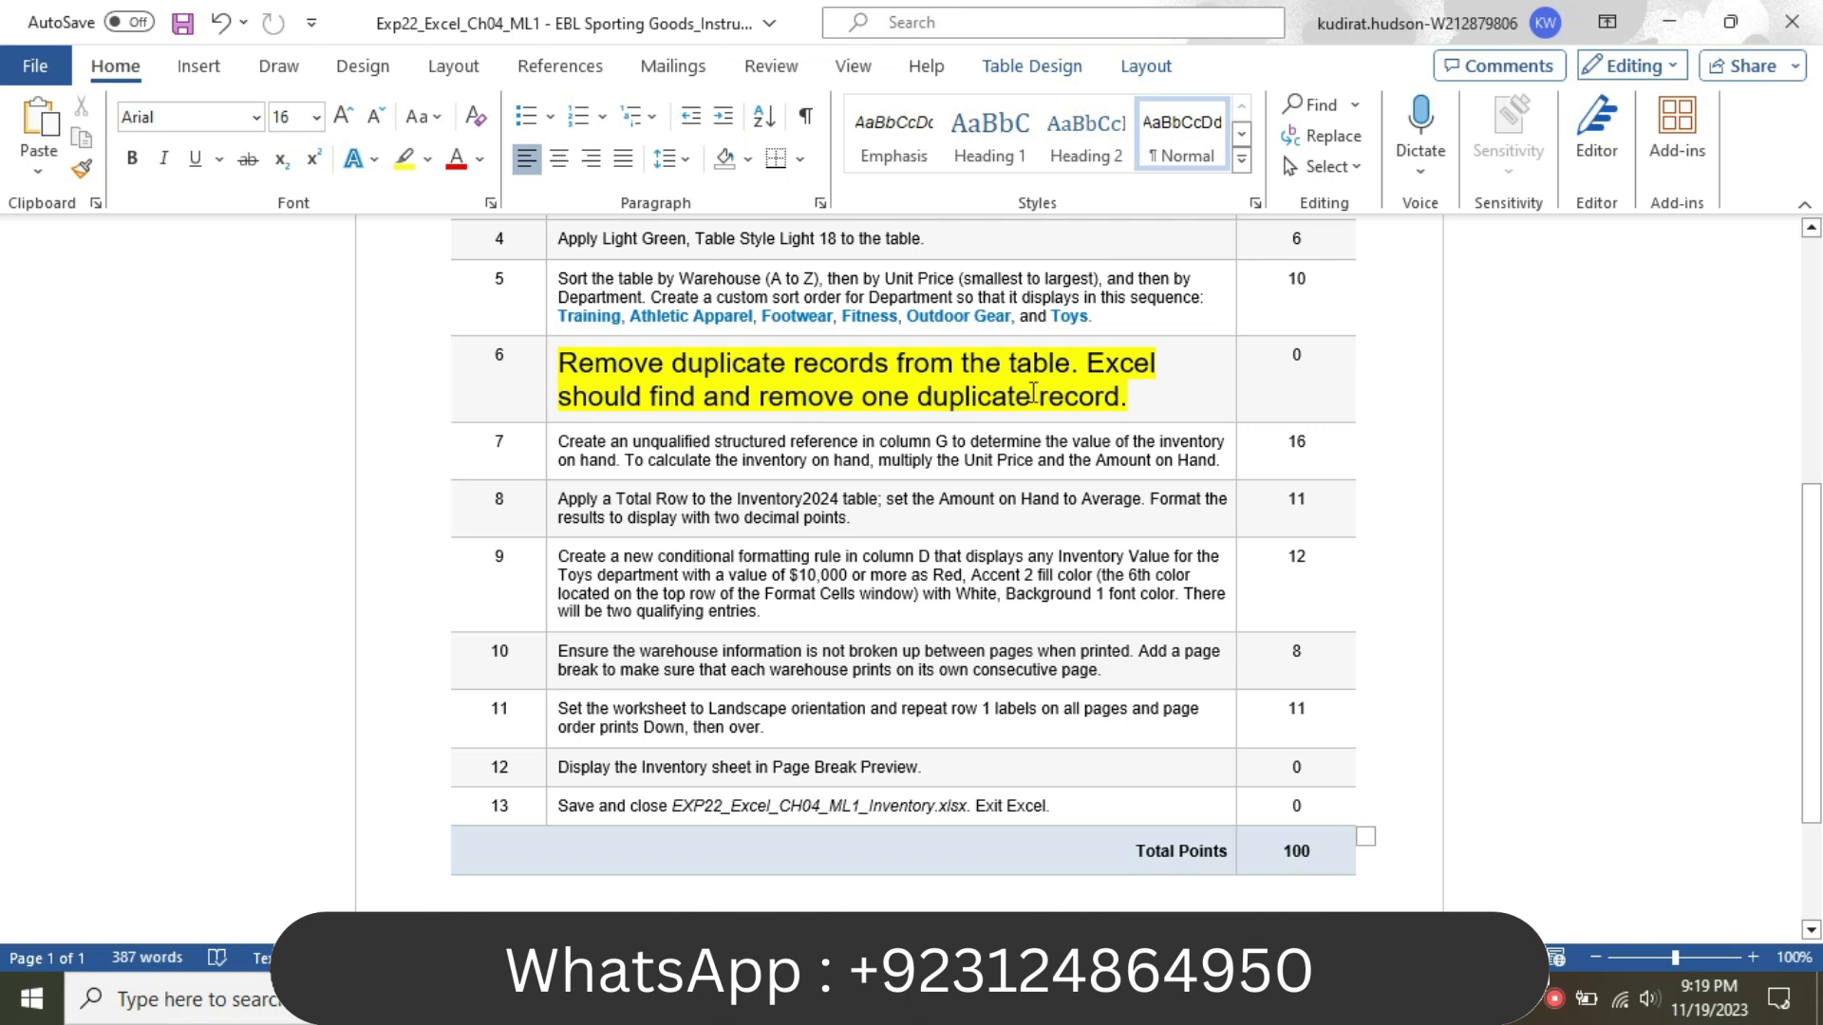
- In Excel, remove duplicate records from the Inventory2024 table, comparing all columns
{"action": "key", "text": "alt+Tab"}
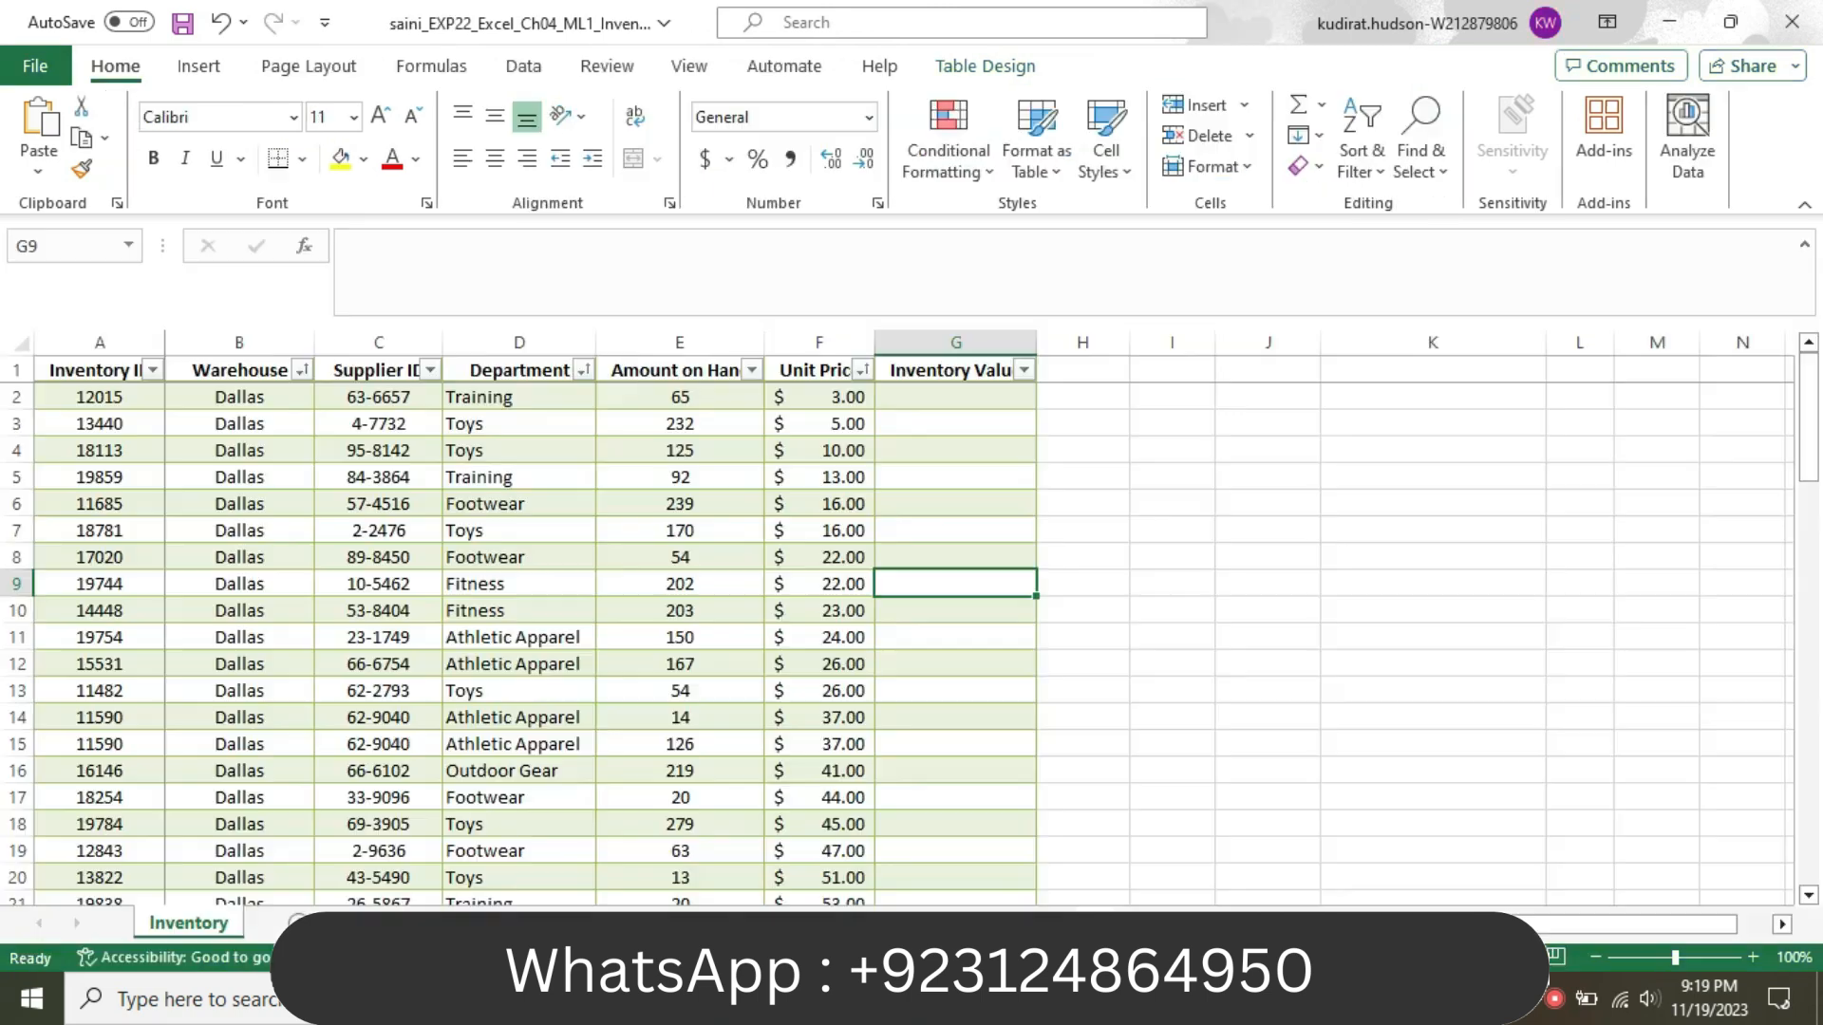
{"action": "left_click", "coordinate": [397, 482]}
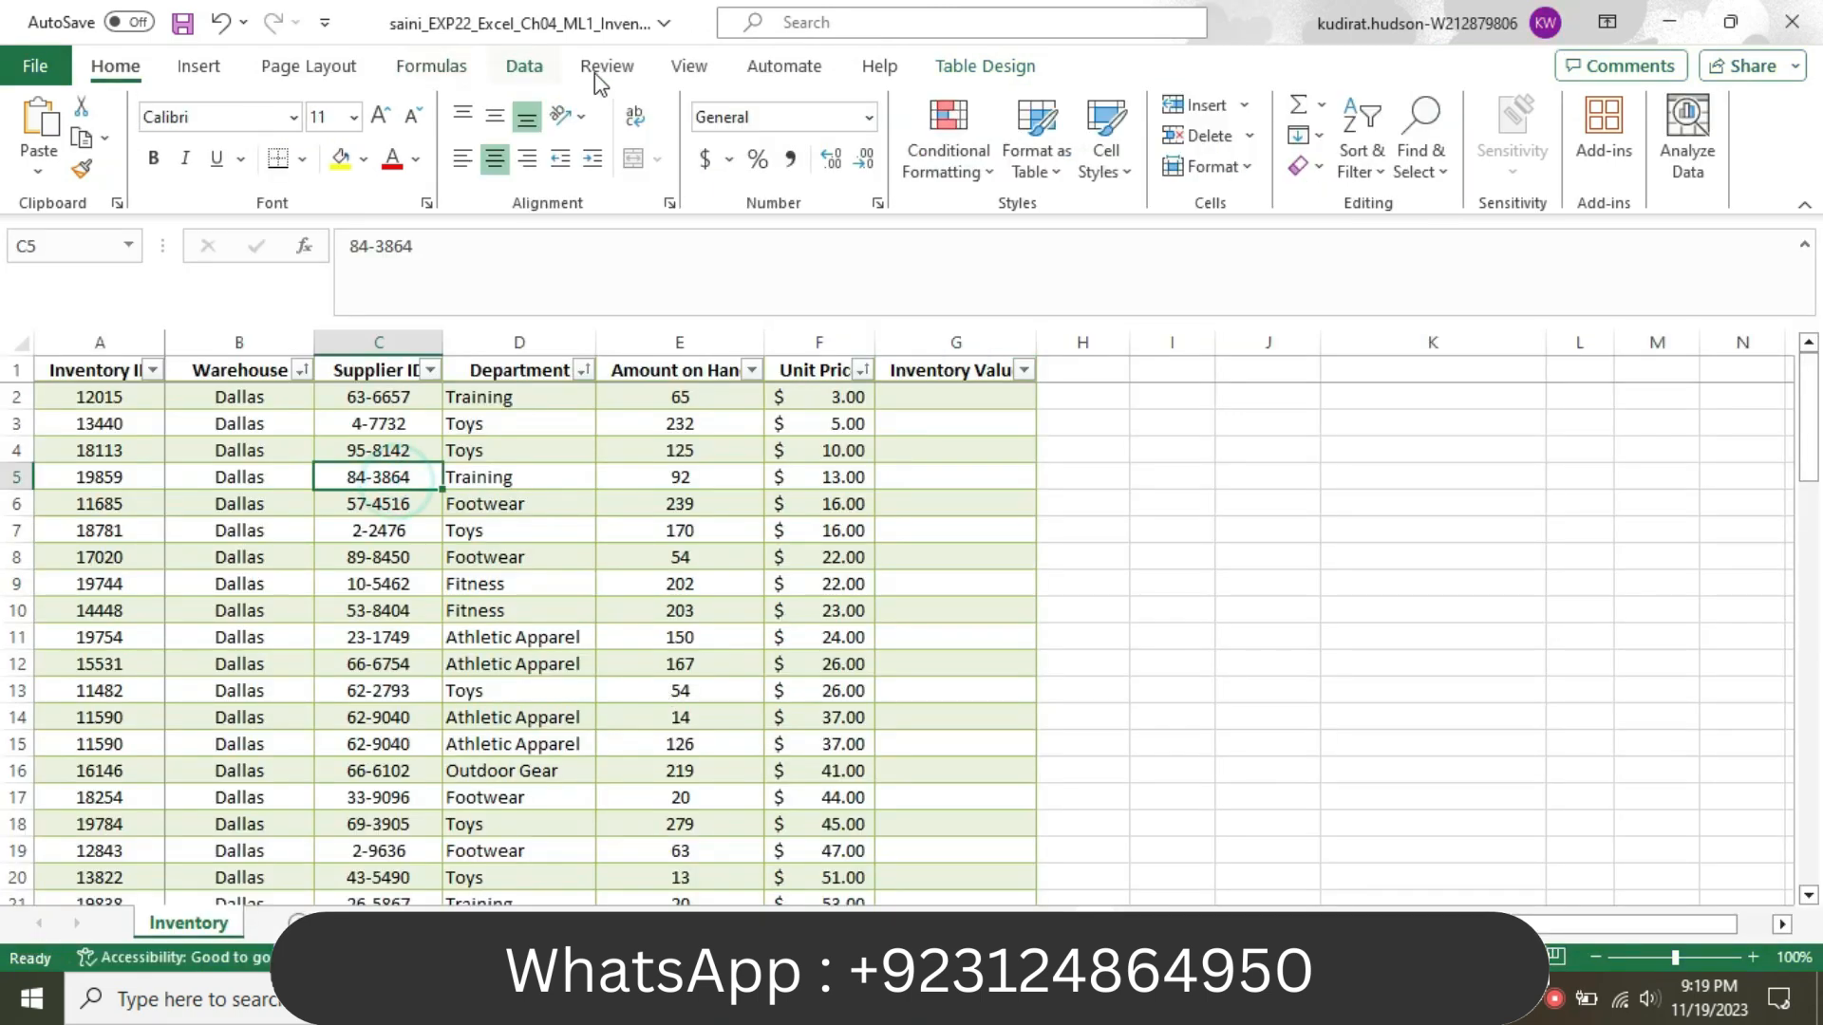
{"action": "left_click", "coordinate": [700, 68]}
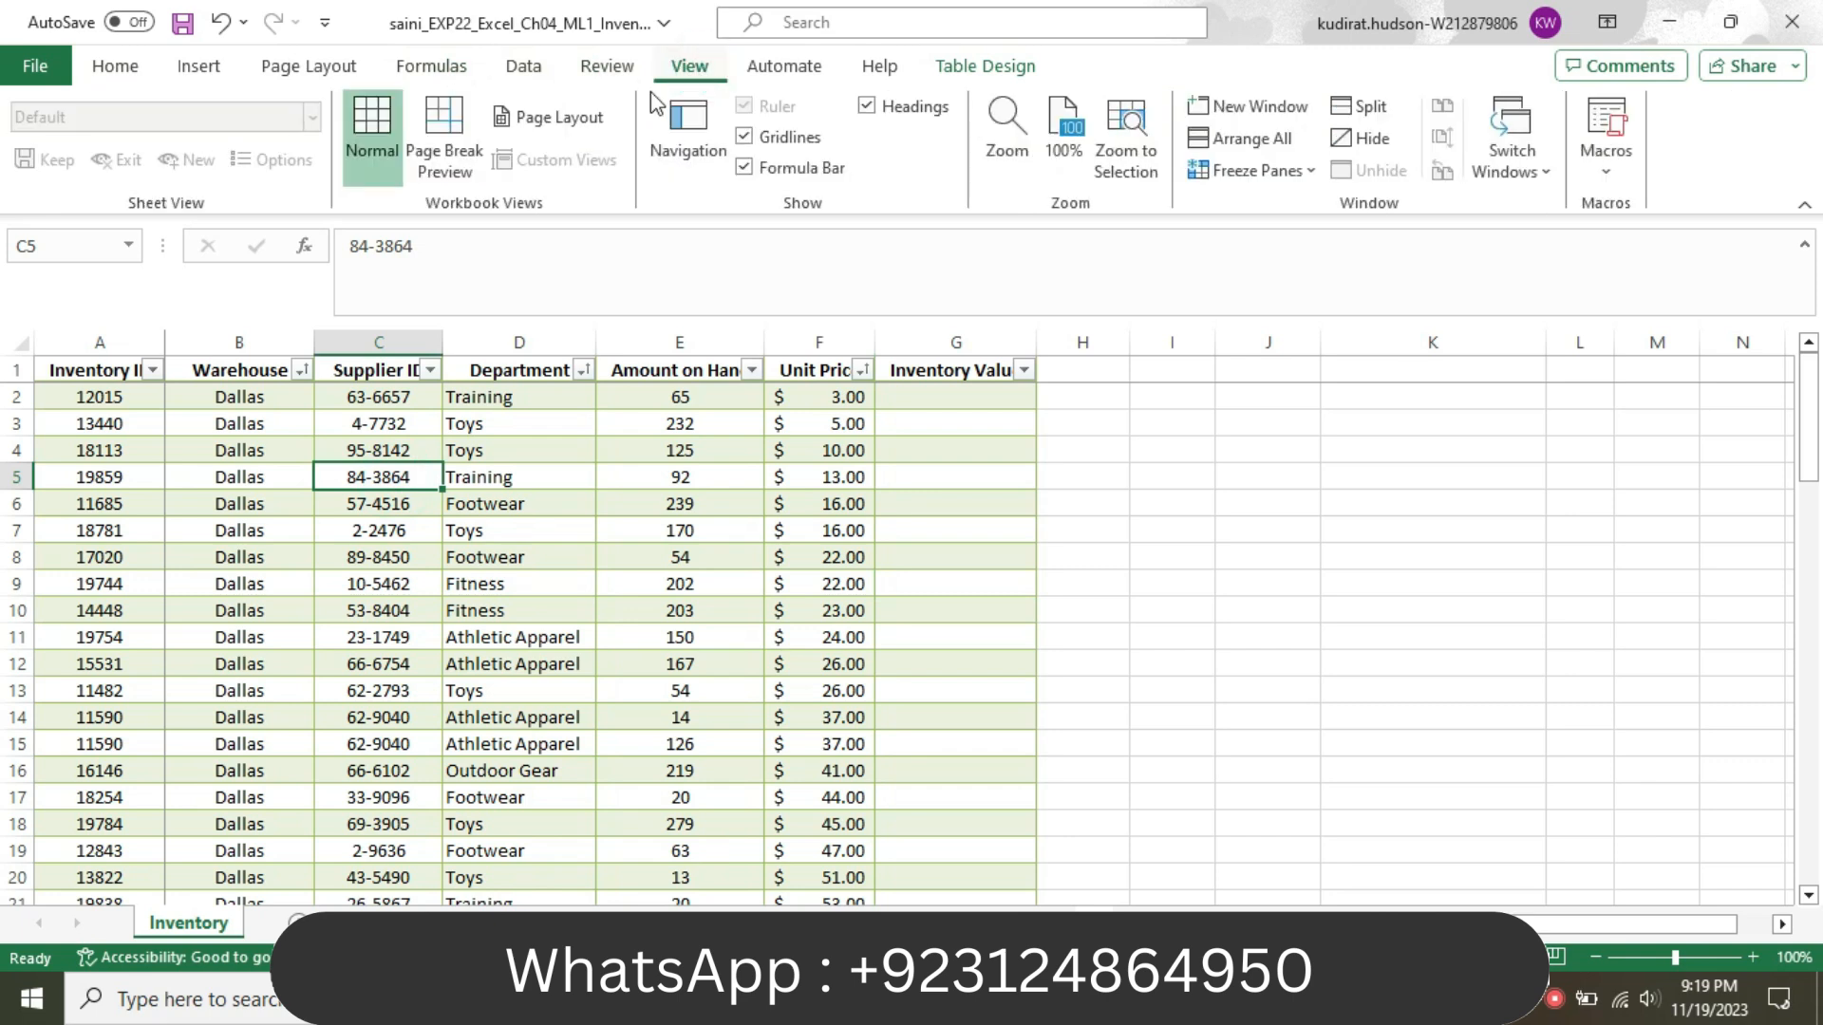
{"action": "left_click", "coordinate": [976, 66]}
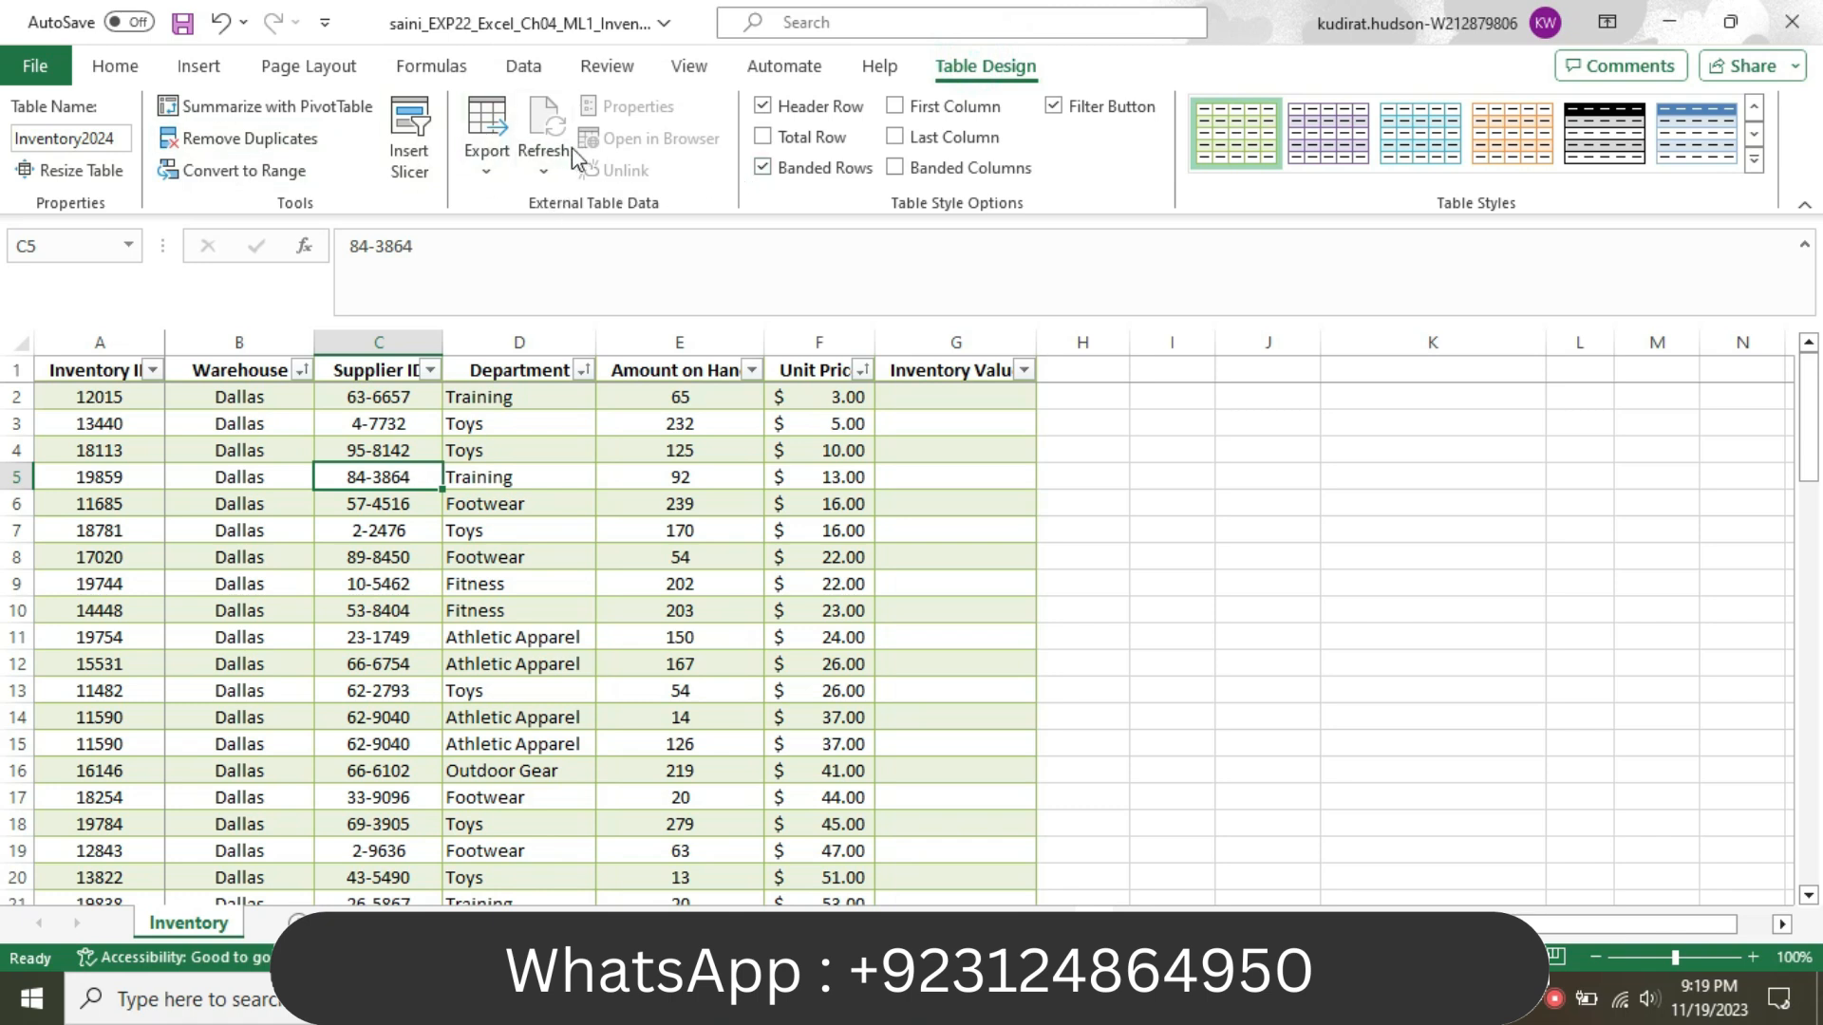
{"action": "left_click", "coordinate": [306, 142]}
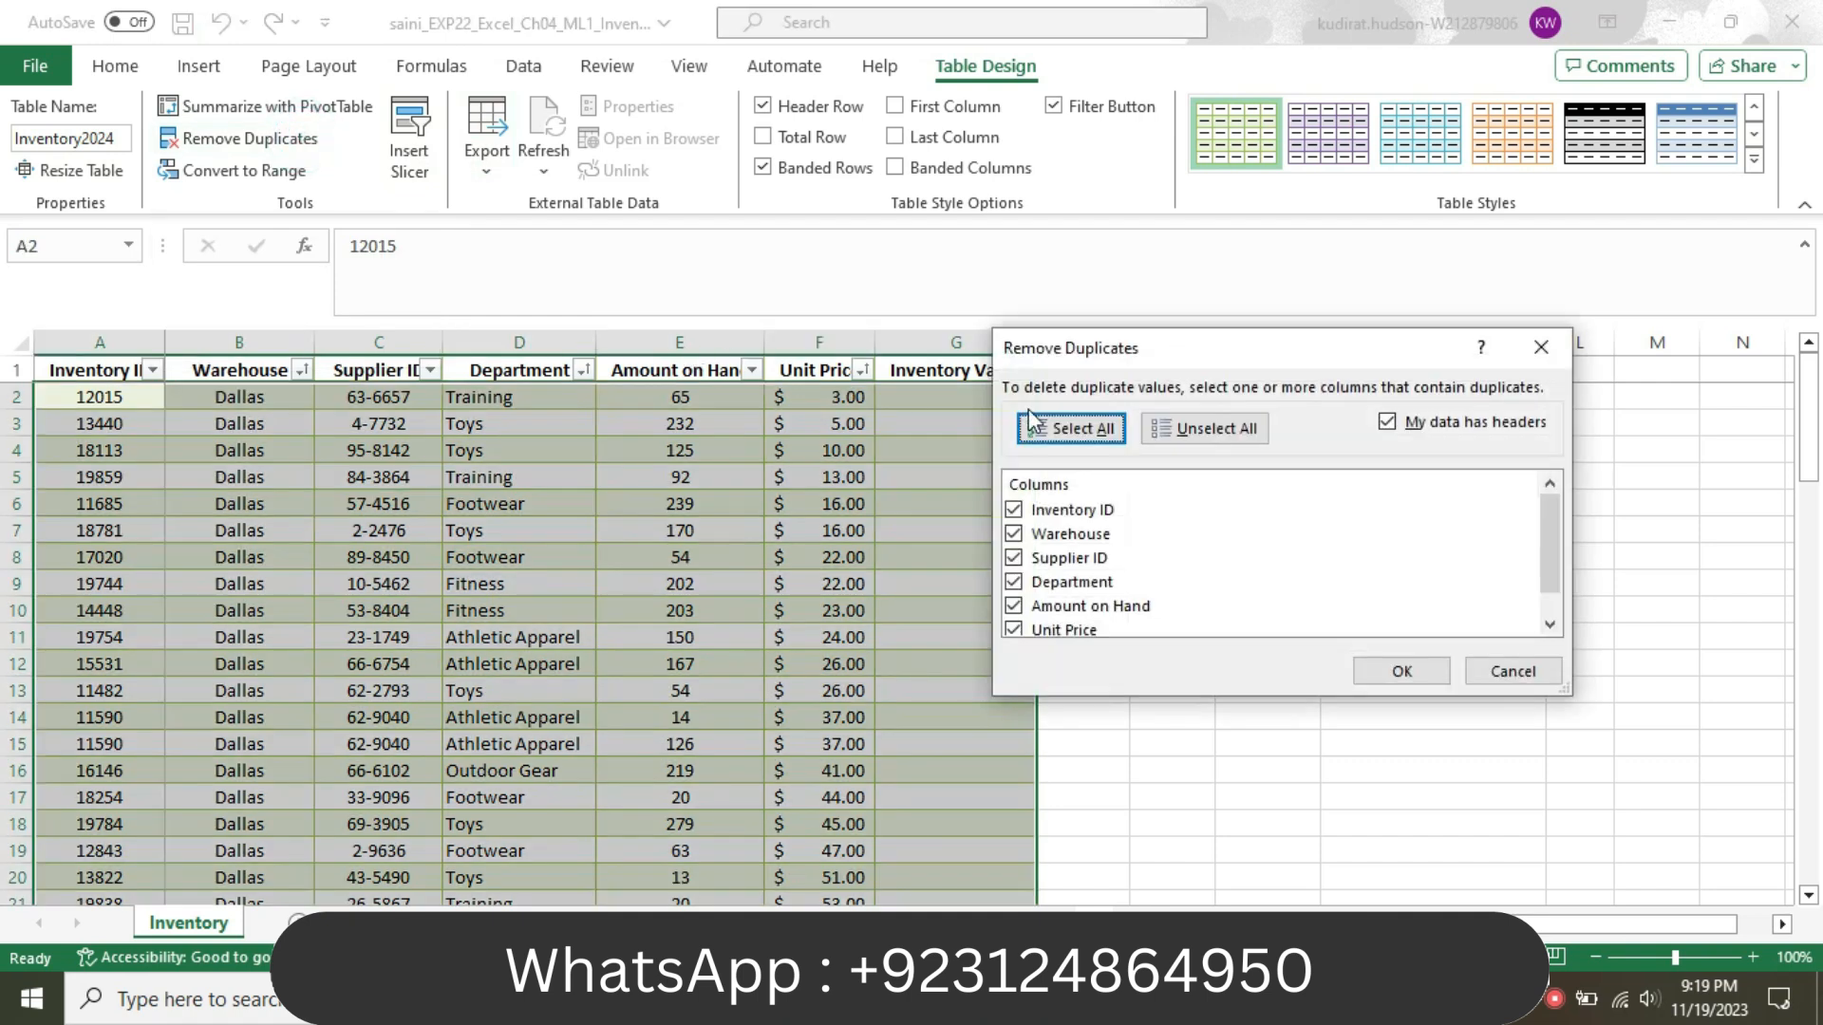
{"action": "left_click", "coordinate": [1401, 670]}
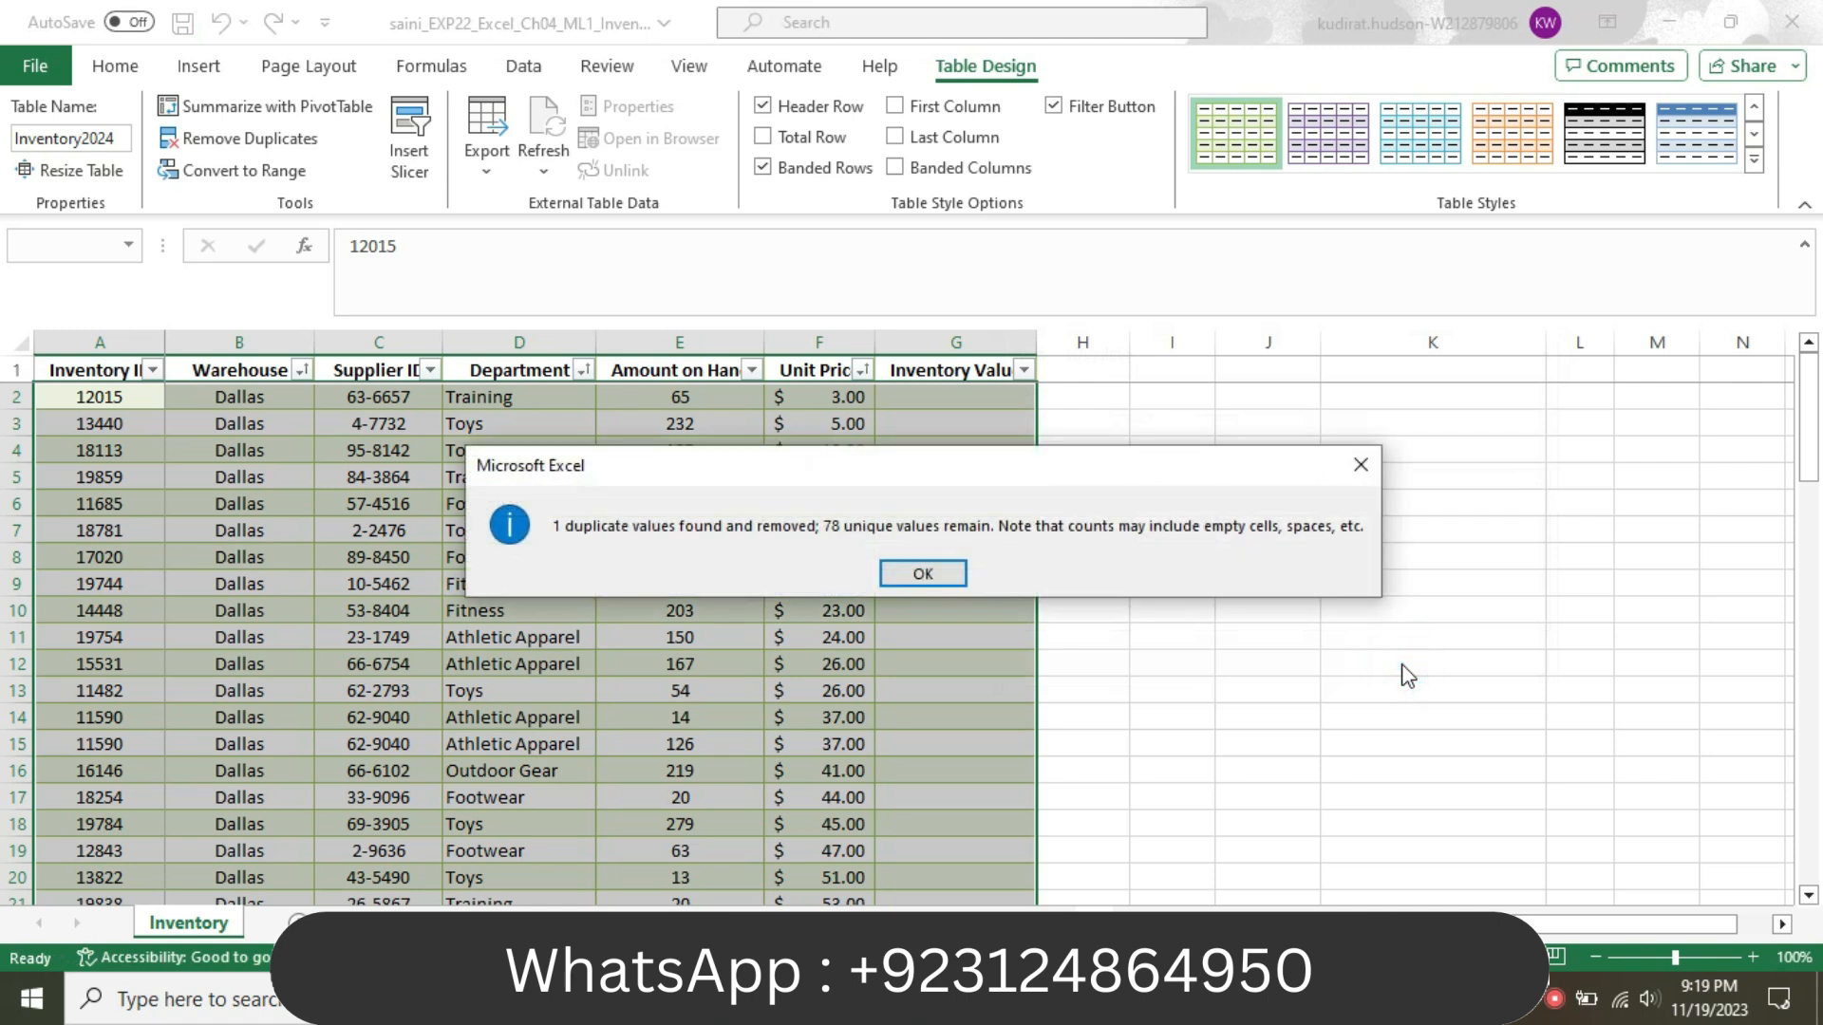
{"action": "left_click", "coordinate": [938, 579]}
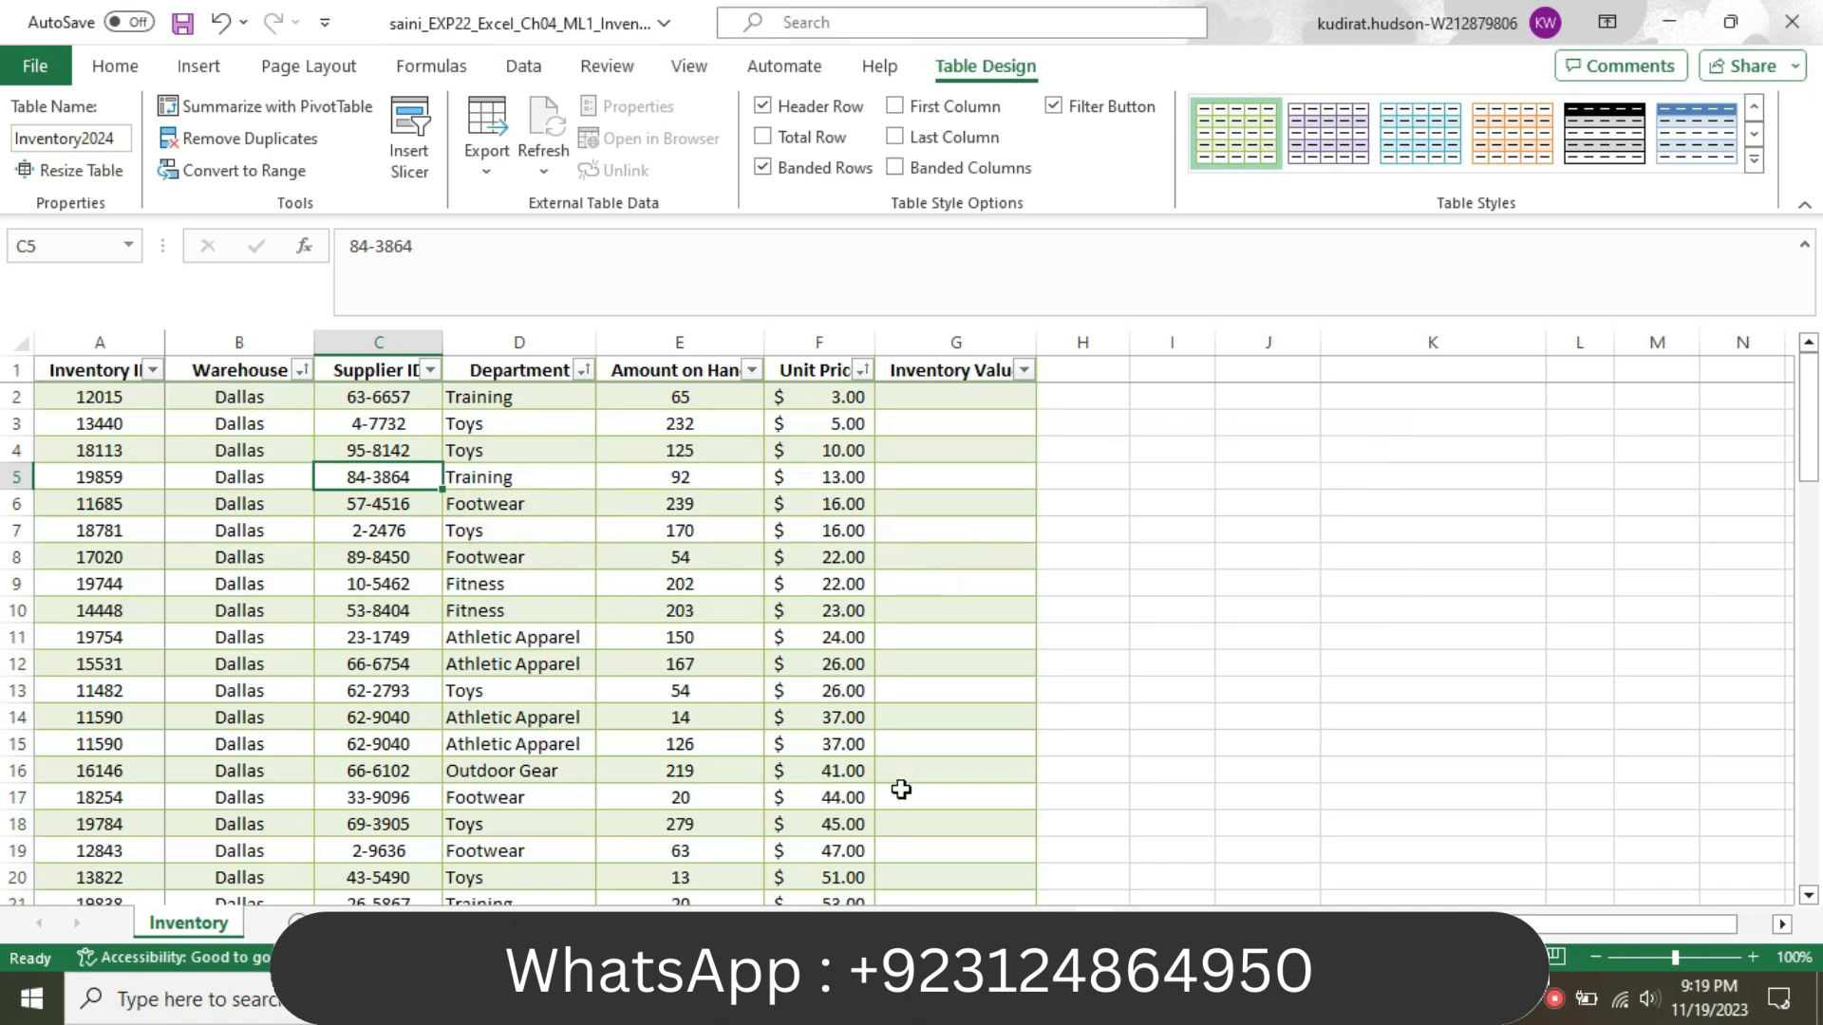
- Back in Word, set the step 6 text to 9 pt and clear its yellow highlight
{"action": "key", "text": "alt+Tab"}
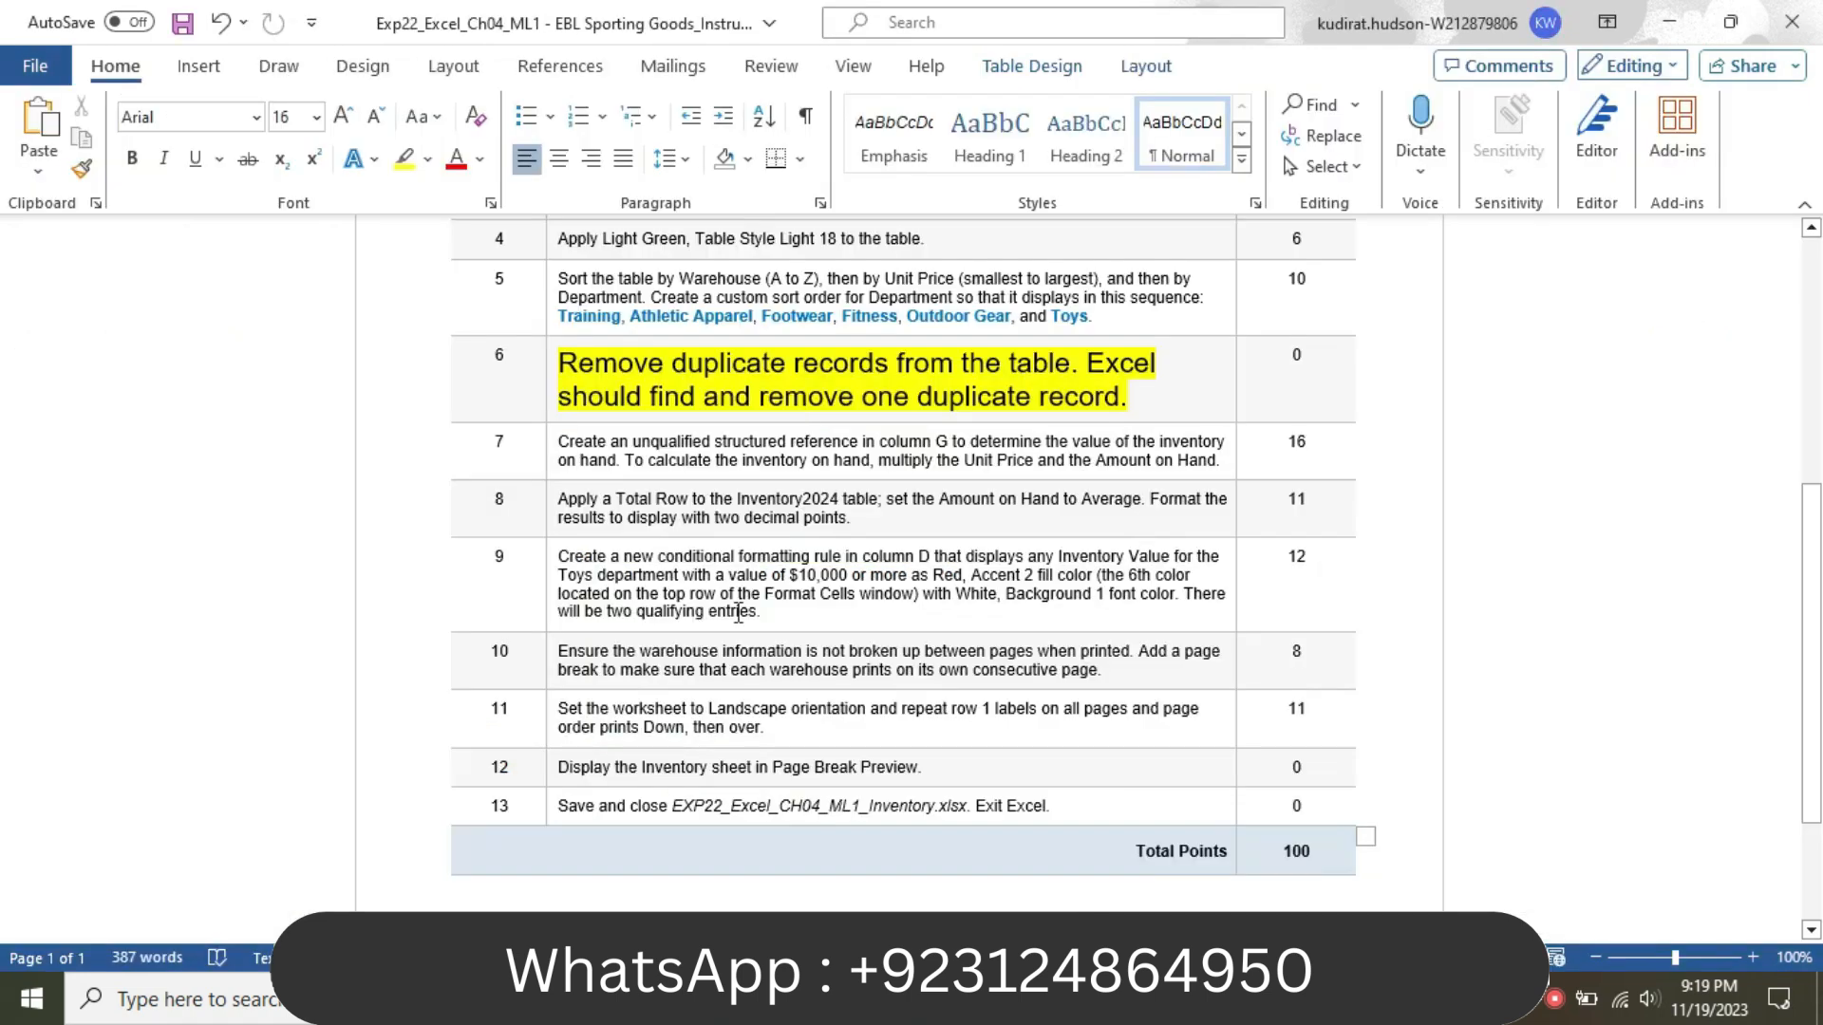
{"action": "left_click", "coordinate": [548, 397]}
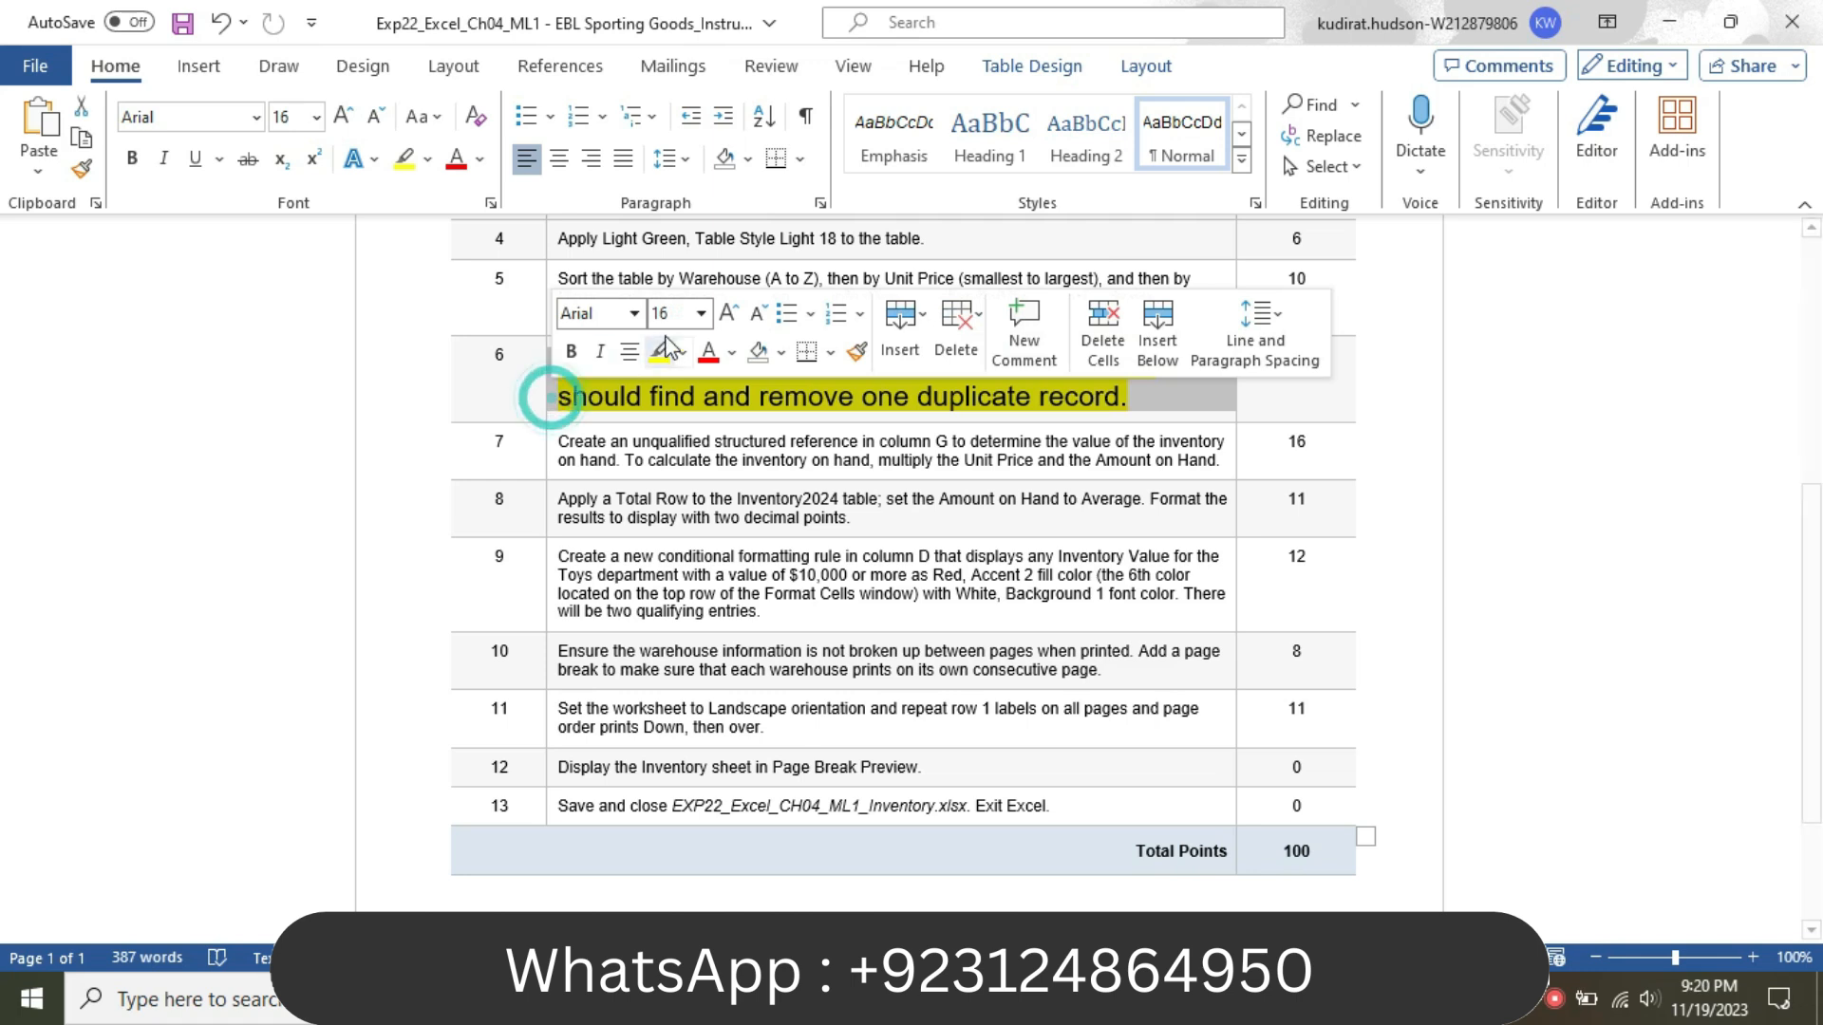
{"action": "left_click", "coordinate": [701, 314]}
{"action": "left_click", "coordinate": [678, 377]}
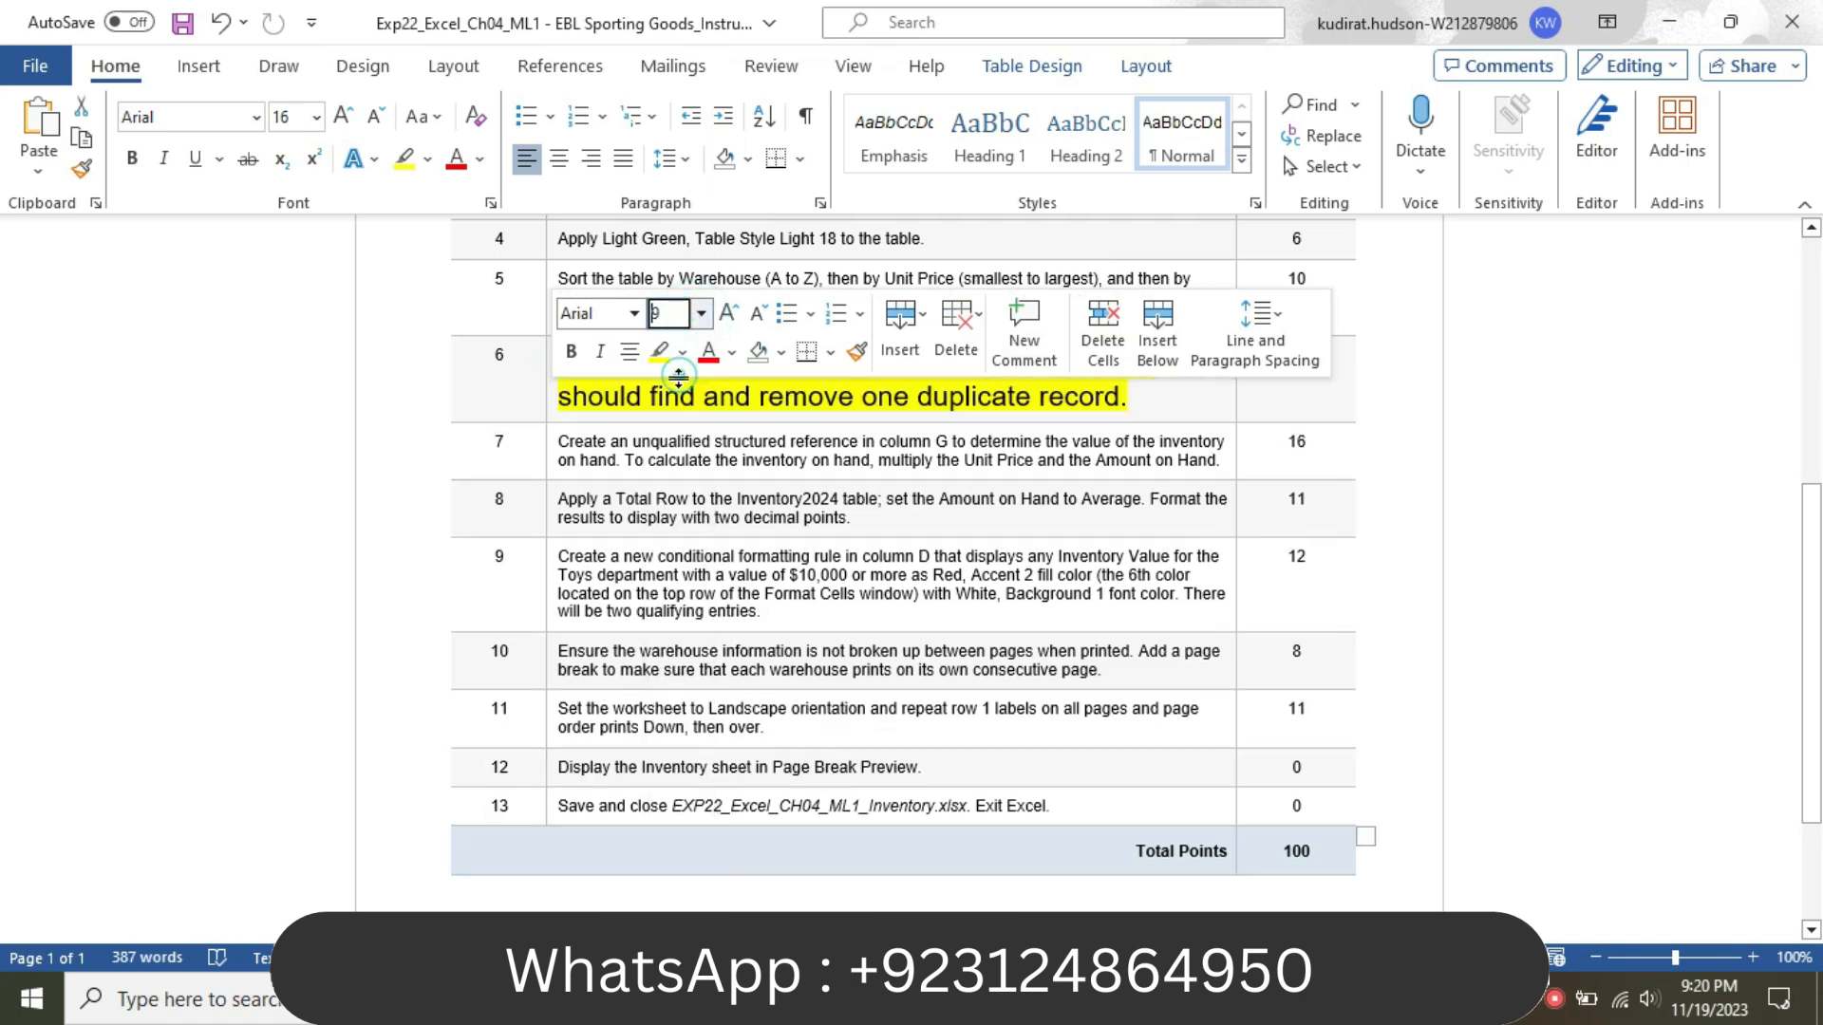
{"action": "left_click", "coordinate": [682, 353]}
{"action": "left_click", "coordinate": [724, 569]}
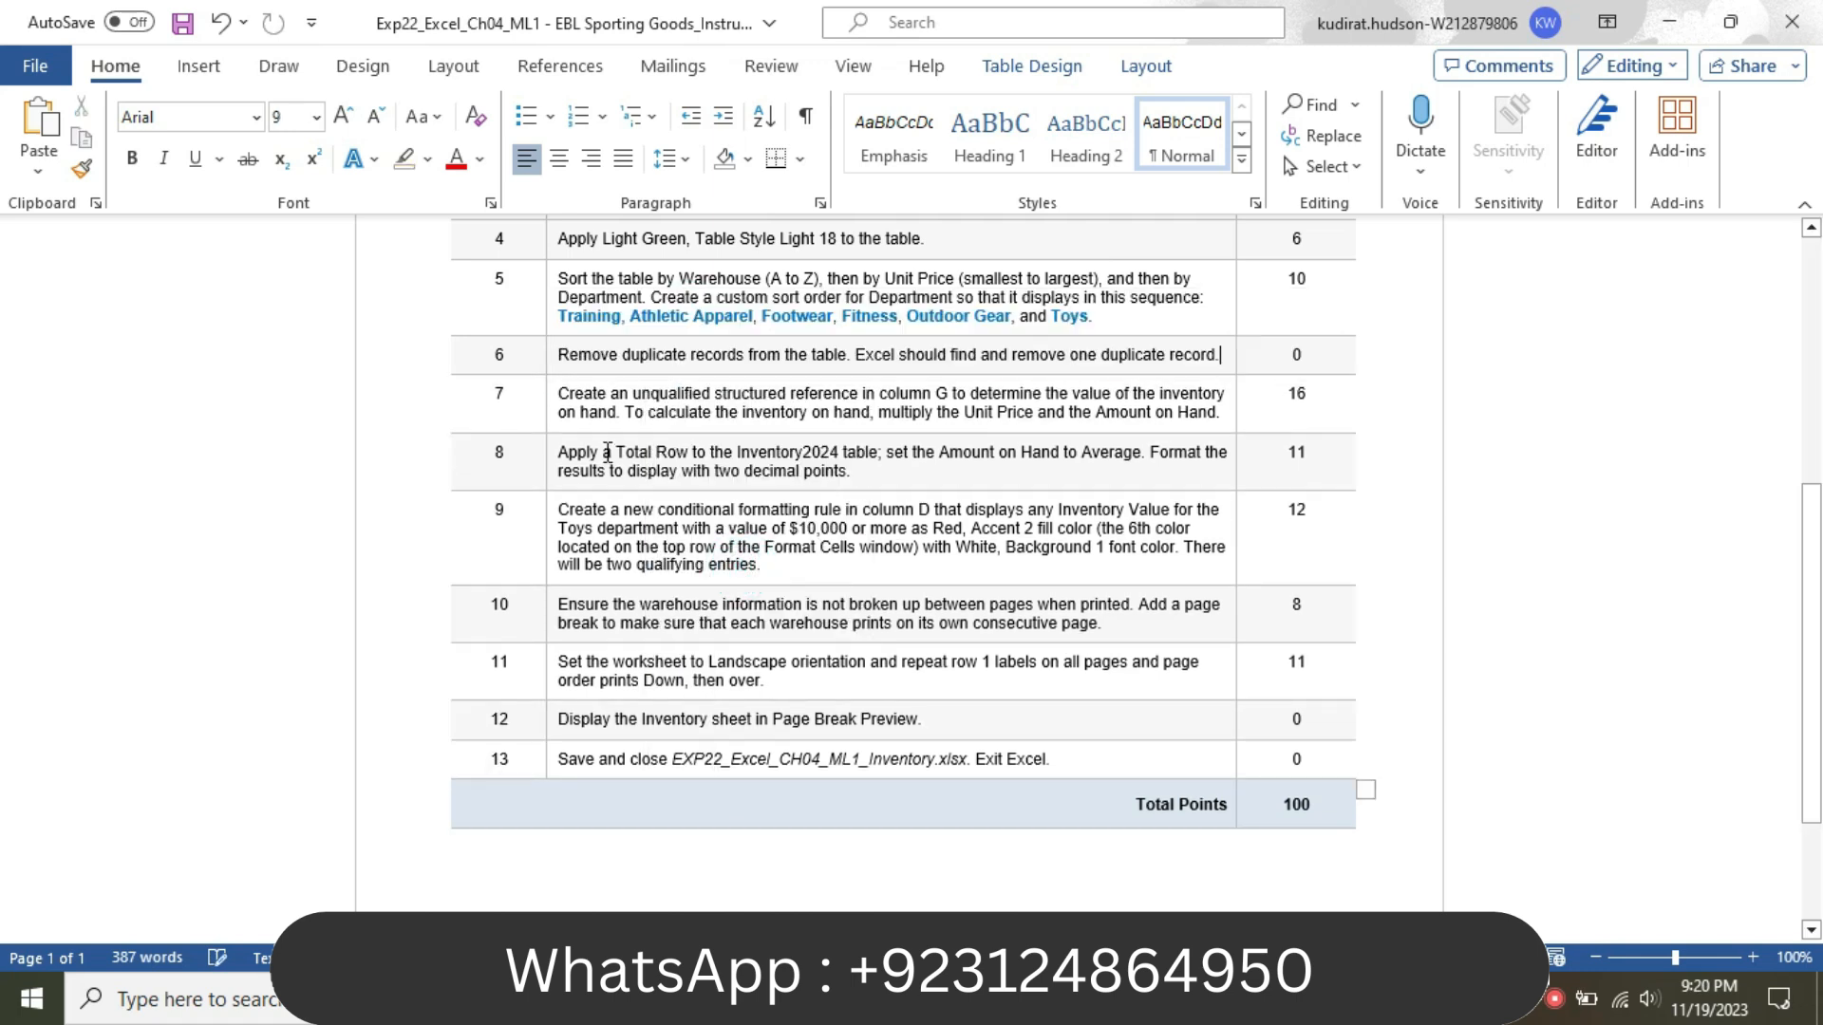
- Mark the step 7 instruction with 16 pt text and yellow highlighting
{"action": "left_click", "coordinate": [553, 405]}
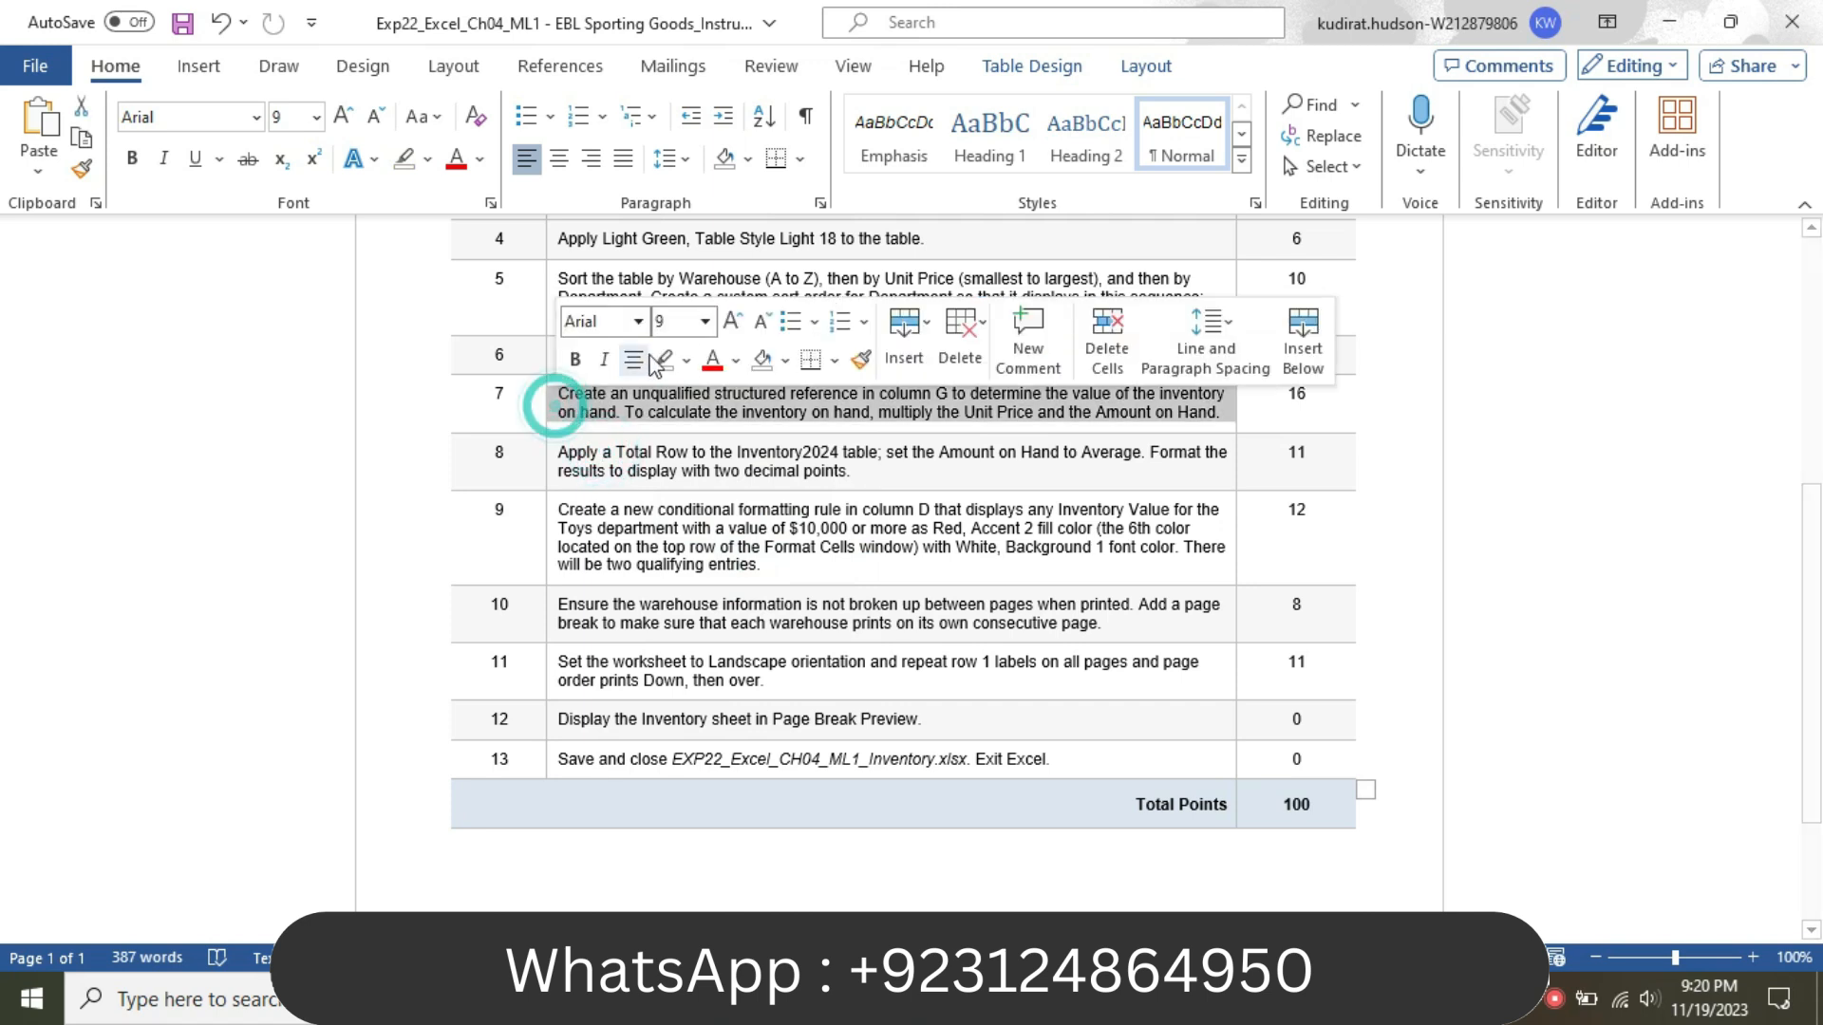
{"action": "left_click", "coordinate": [704, 321]}
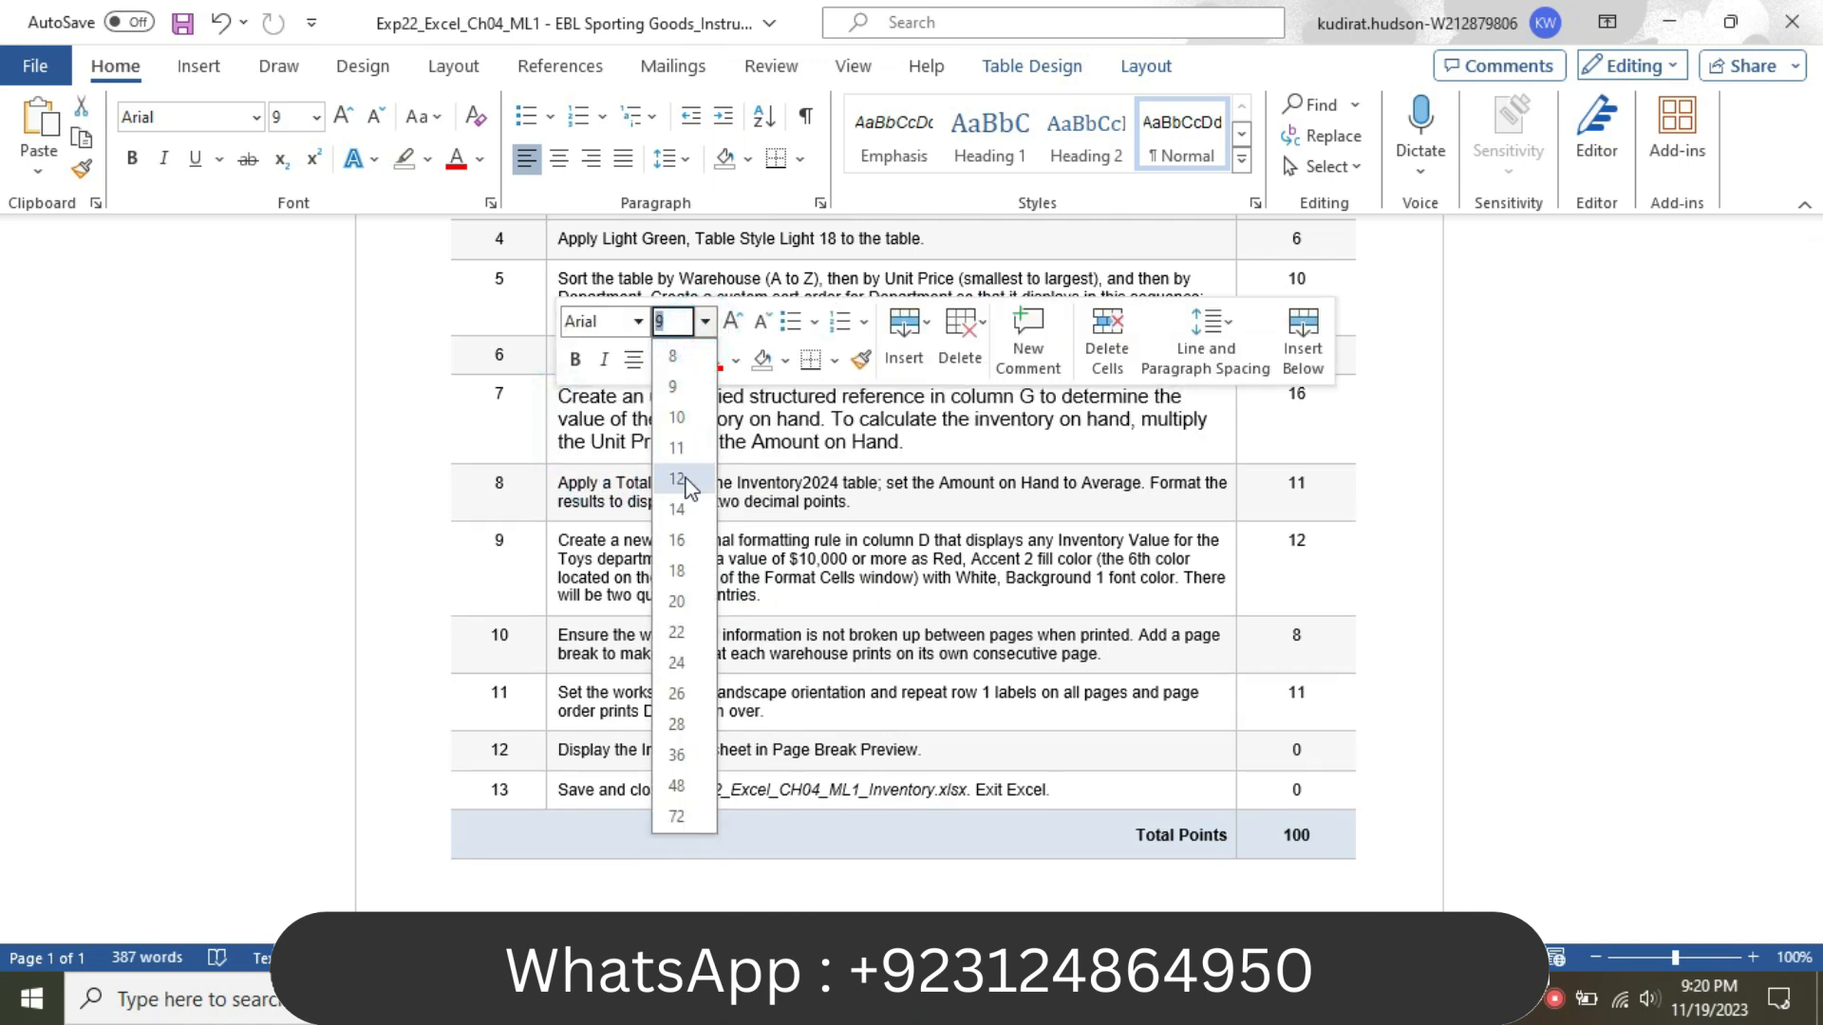
{"action": "left_click", "coordinate": [676, 539]}
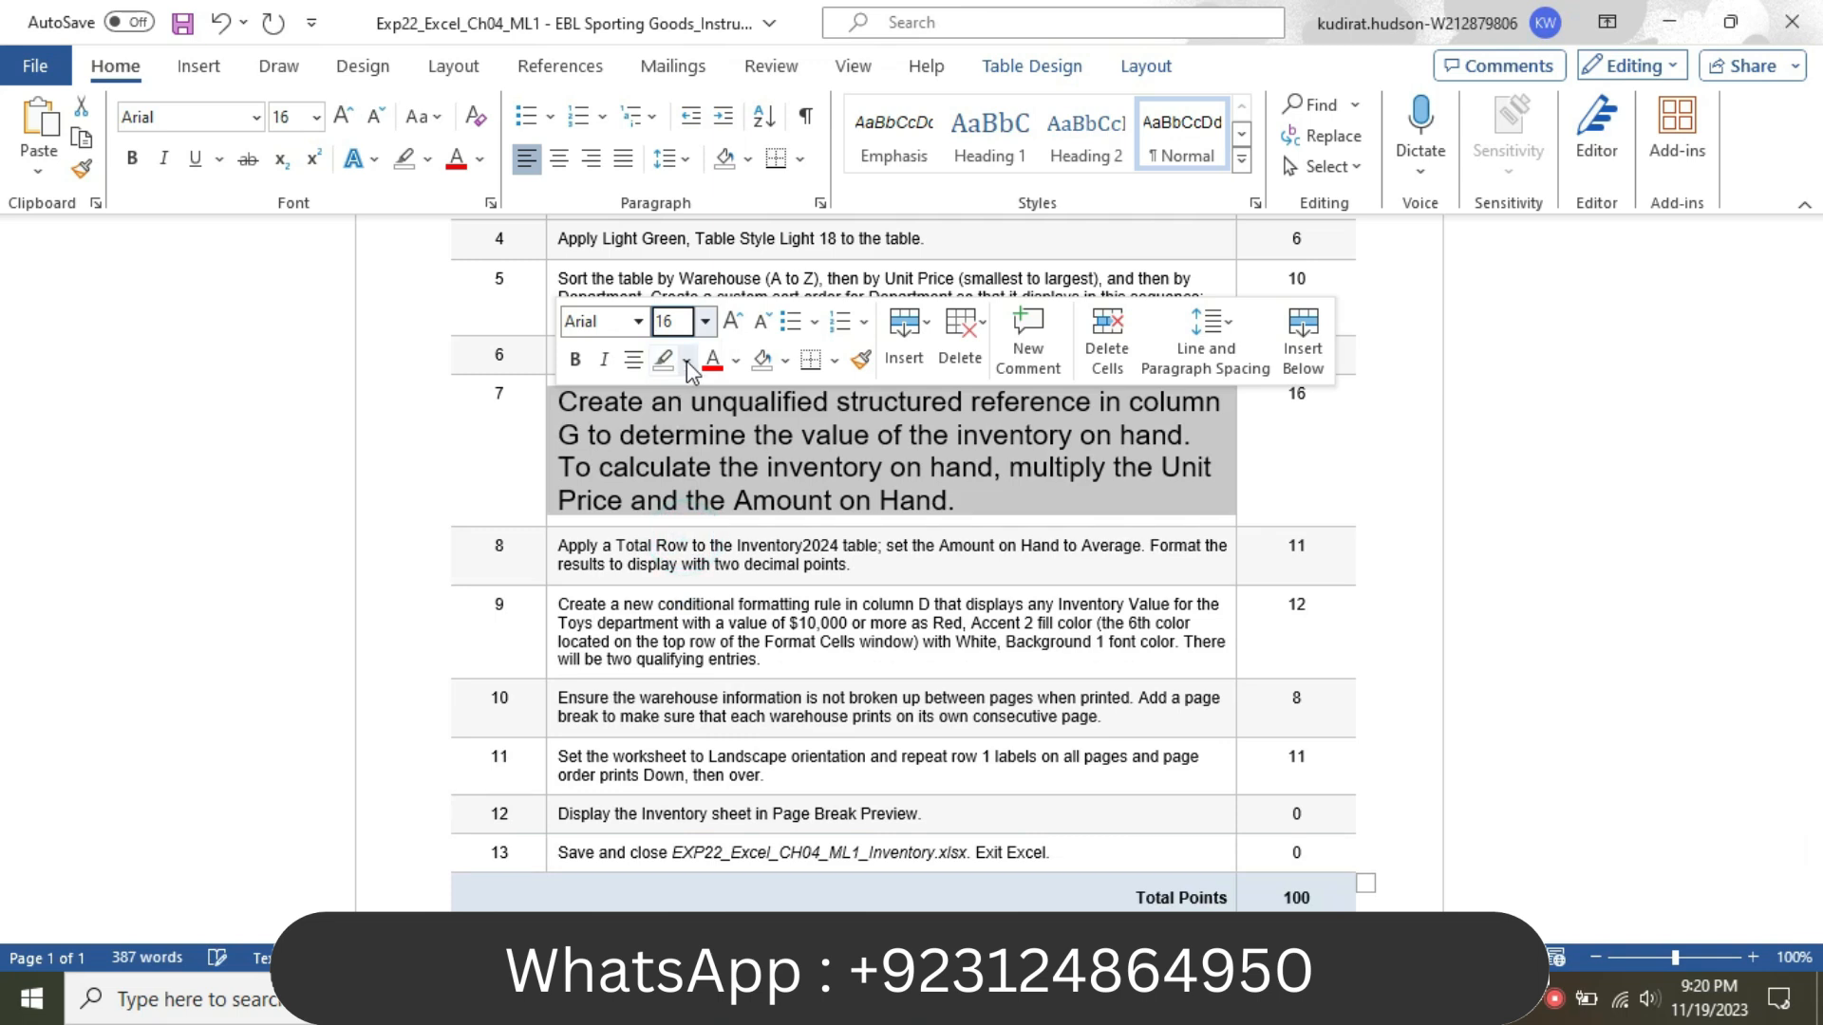
{"action": "left_click", "coordinate": [687, 369]}
{"action": "left_click", "coordinate": [679, 446]}
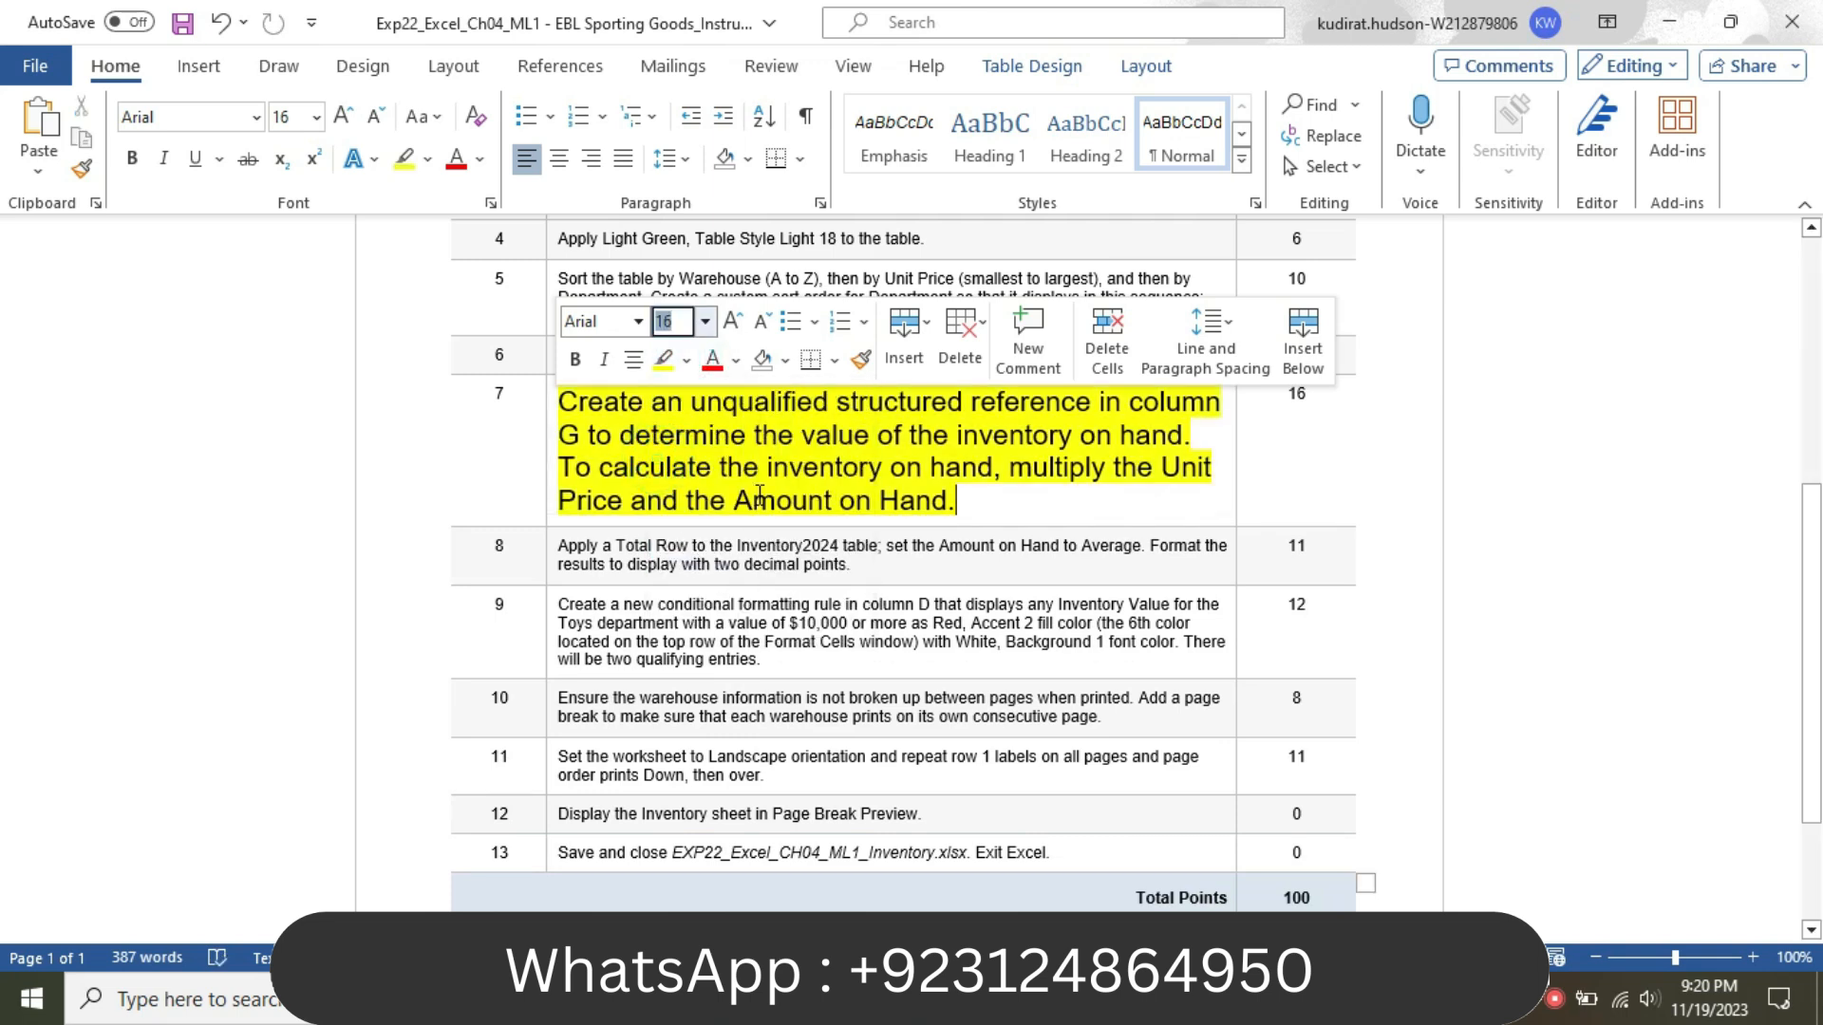
{"action": "left_click", "coordinate": [593, 461]}
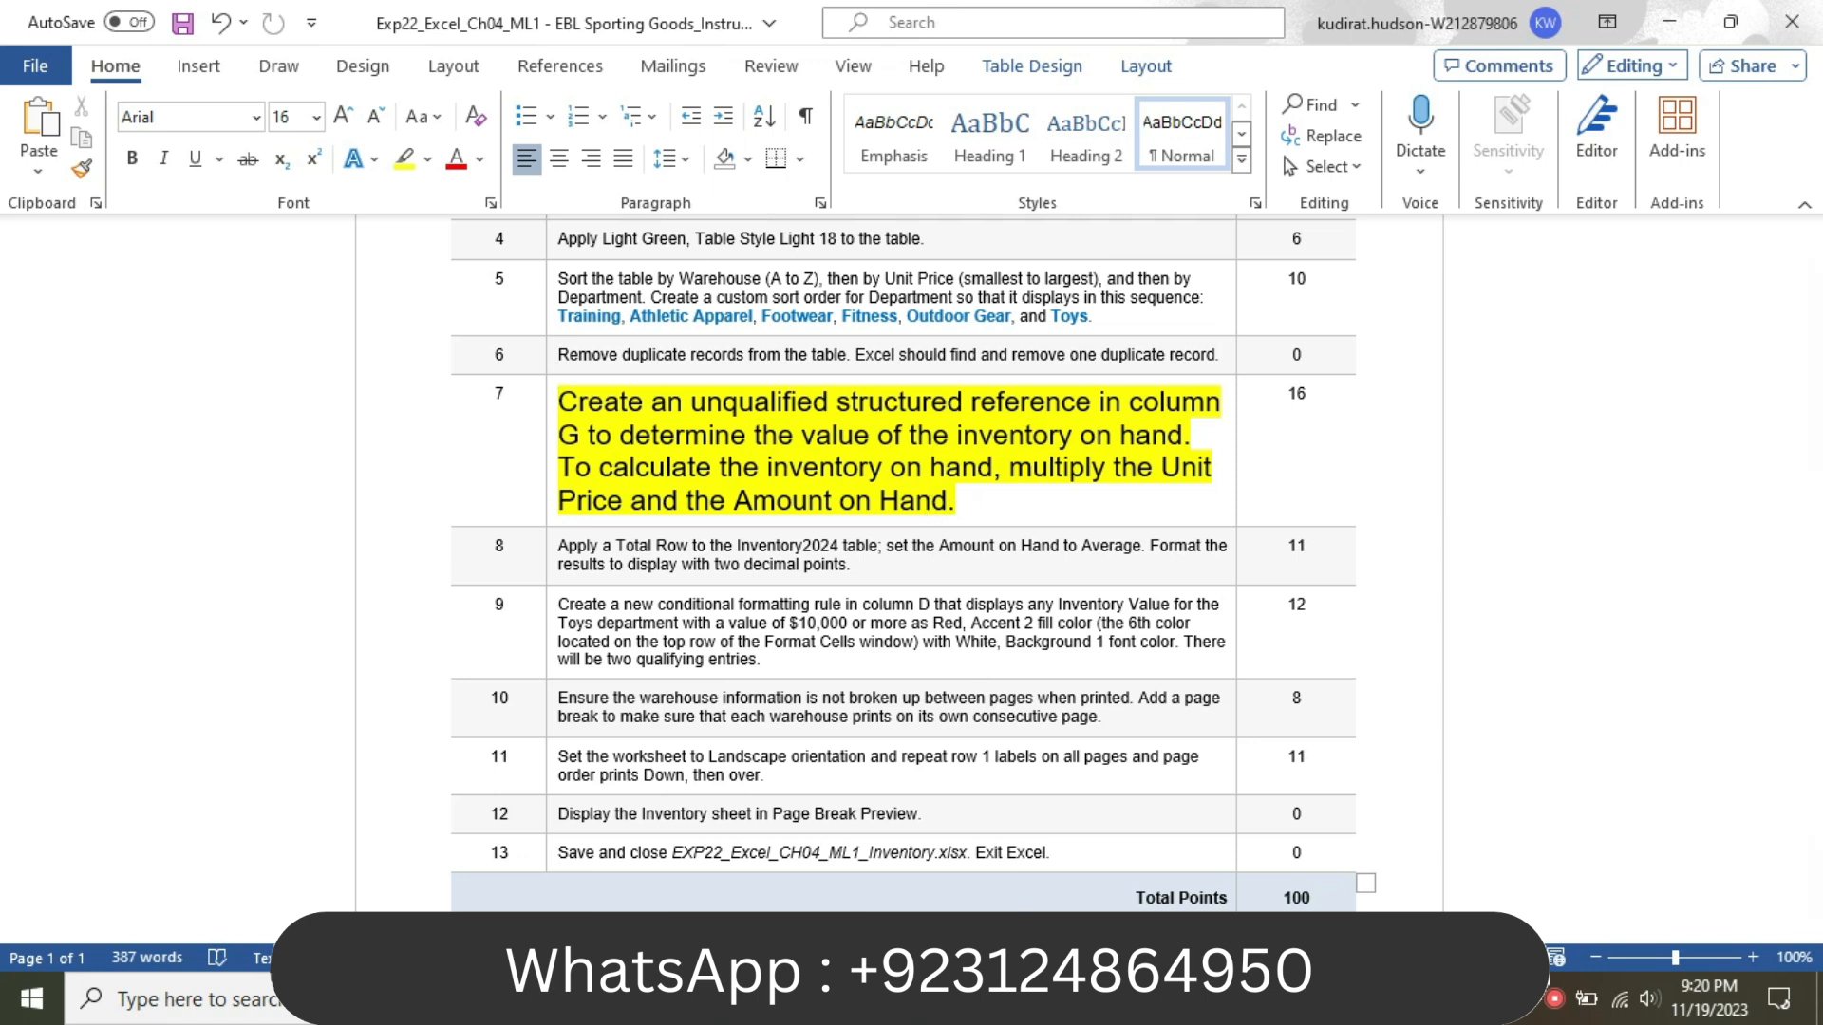
- In Excel, fill the Inventory Value column by entering the formula =F2*E2 in cell G2
{"action": "mouse_move", "coordinate": [1071, 999]}
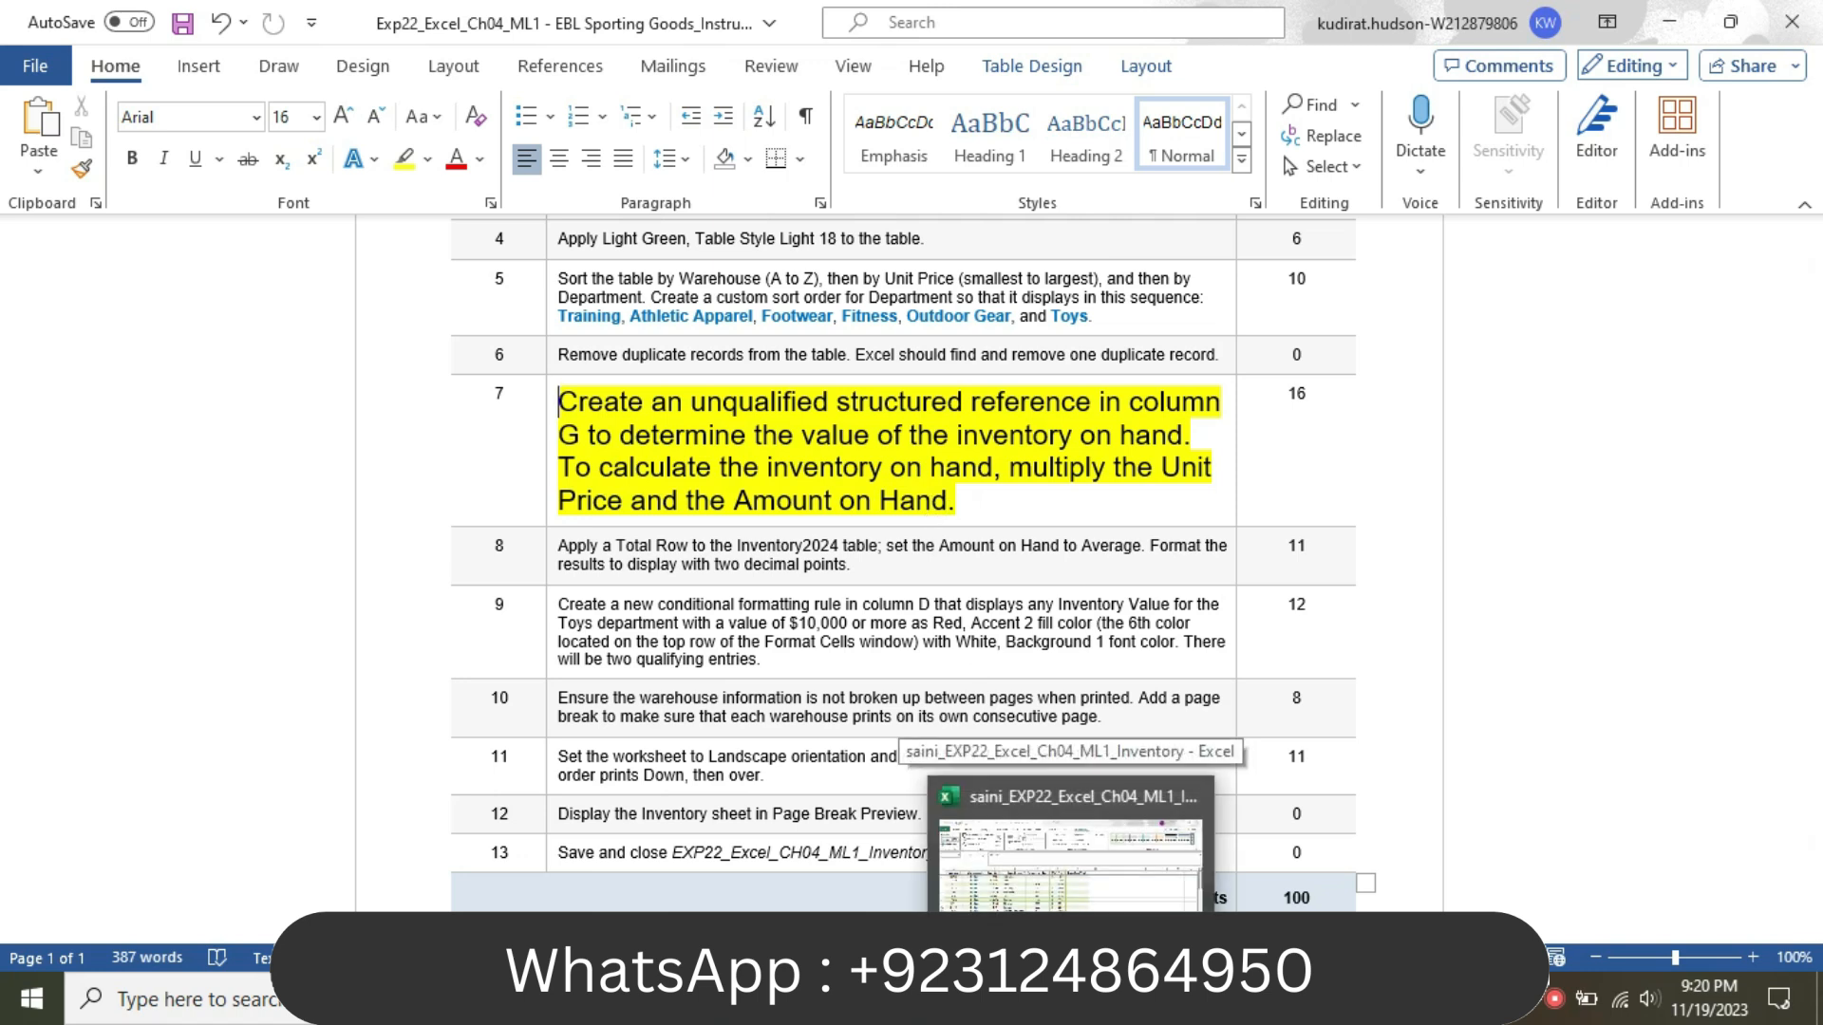
{"action": "left_click", "coordinate": [1071, 864]}
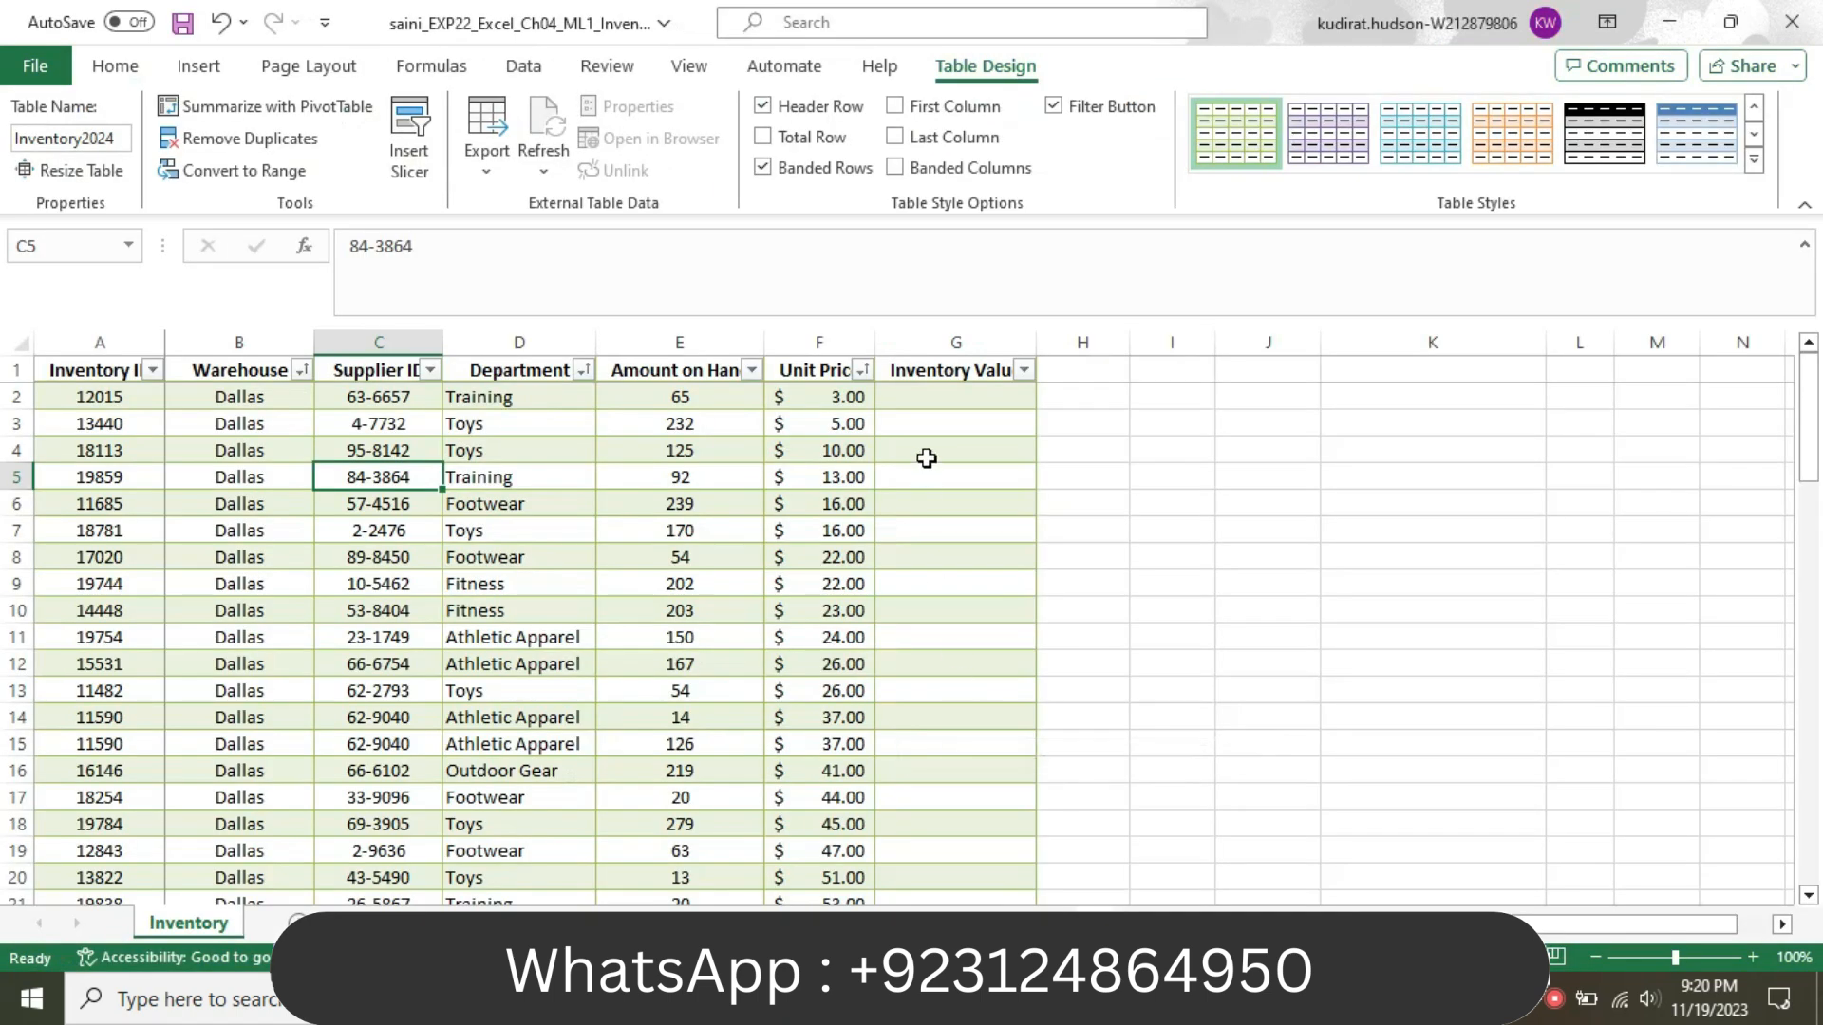
{"action": "left_click", "coordinate": [934, 401]}
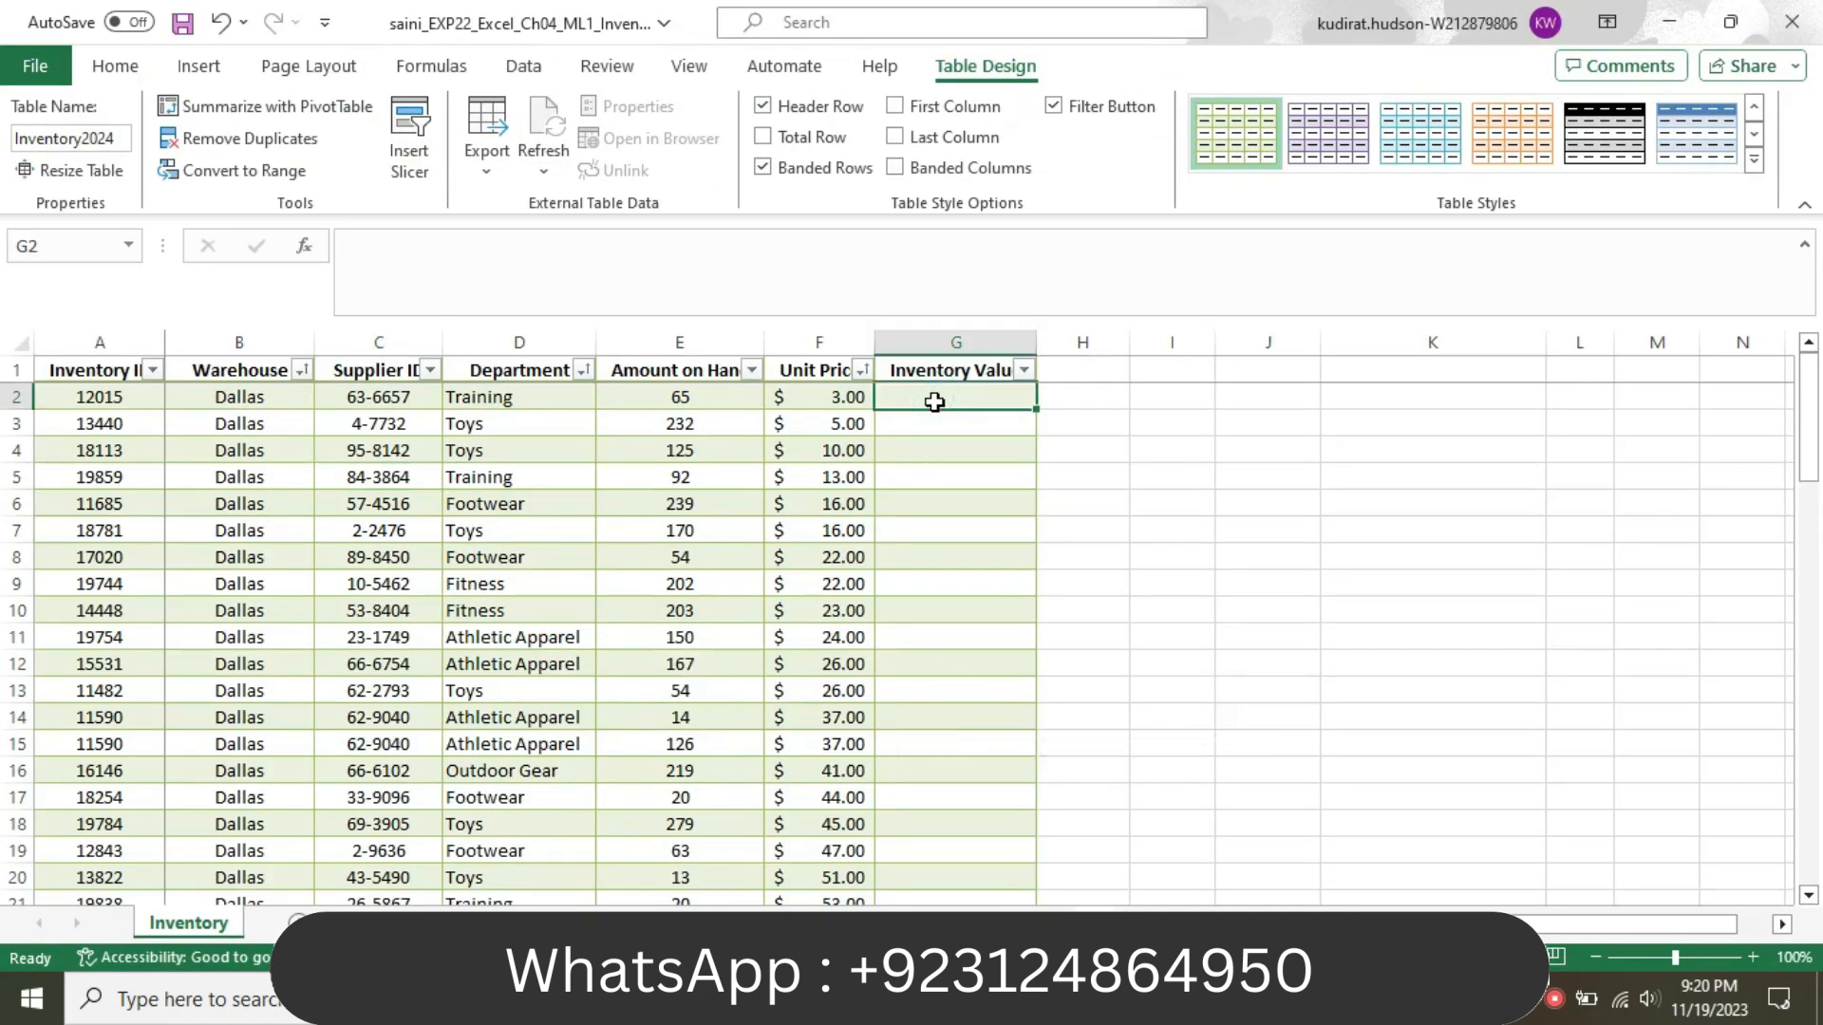
{"action": "type", "text": "="}
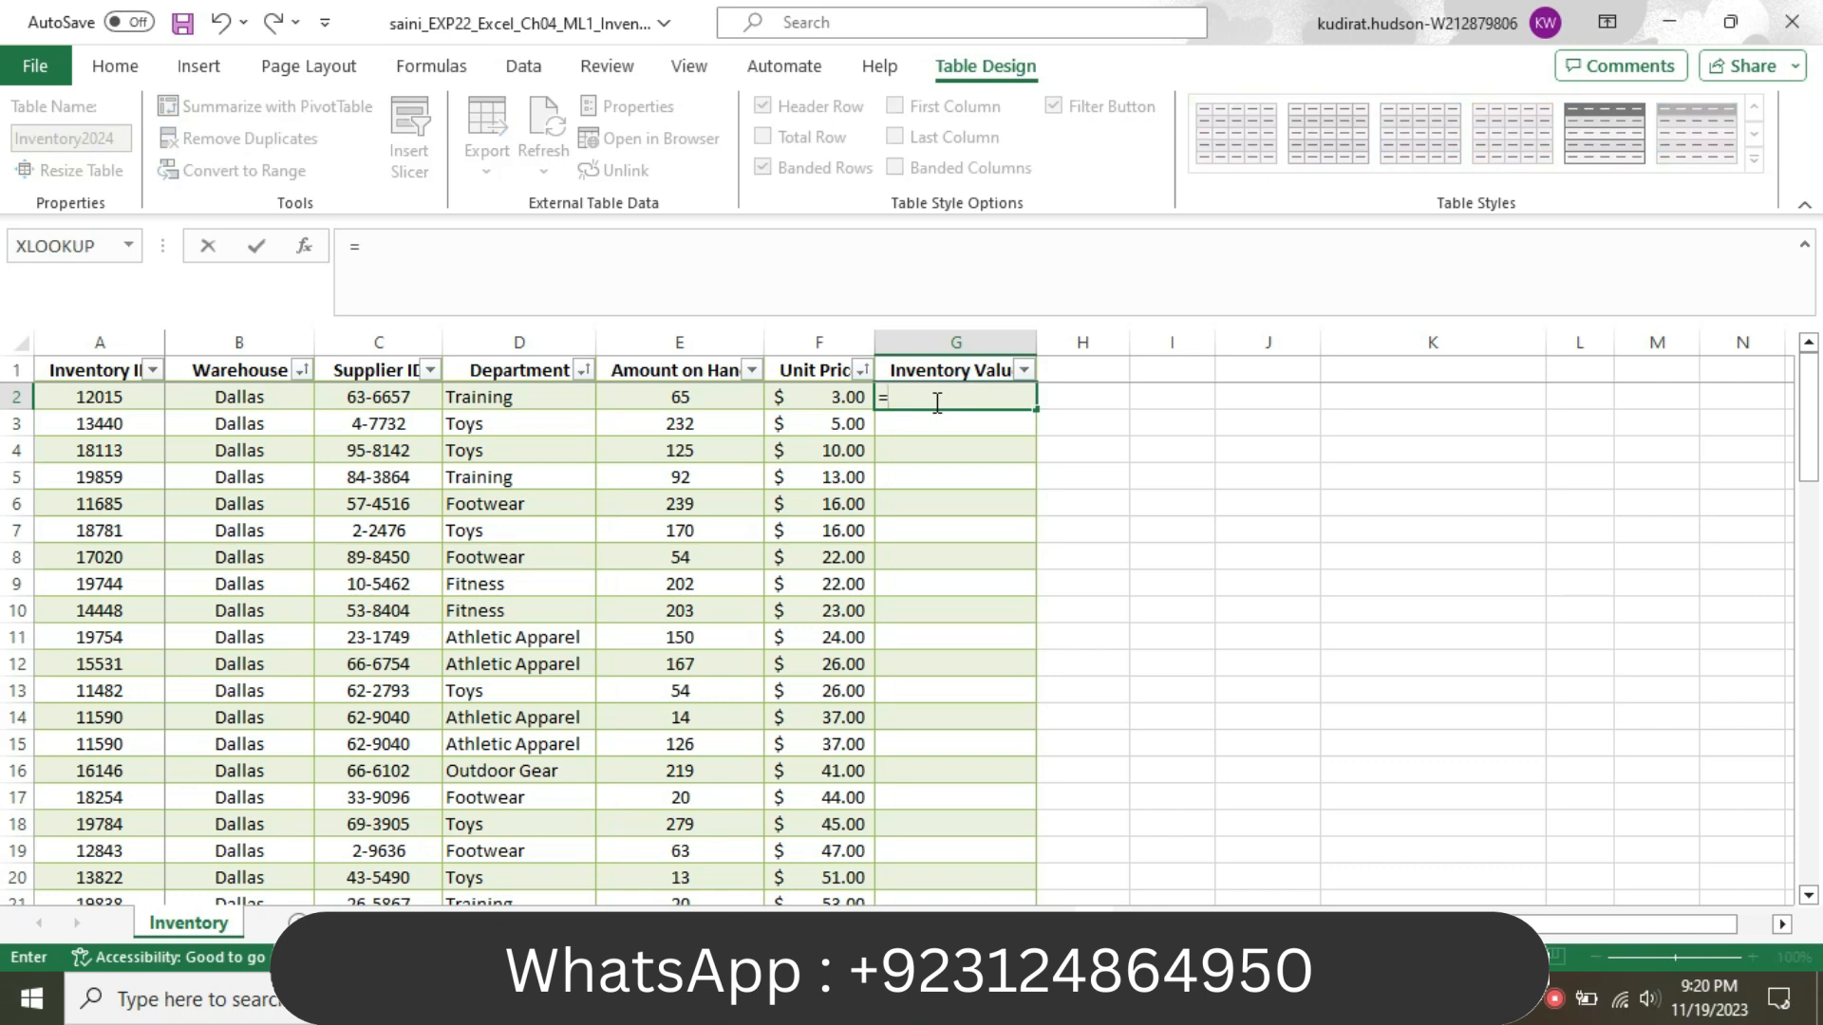
{"action": "type", "text": "F2*"}
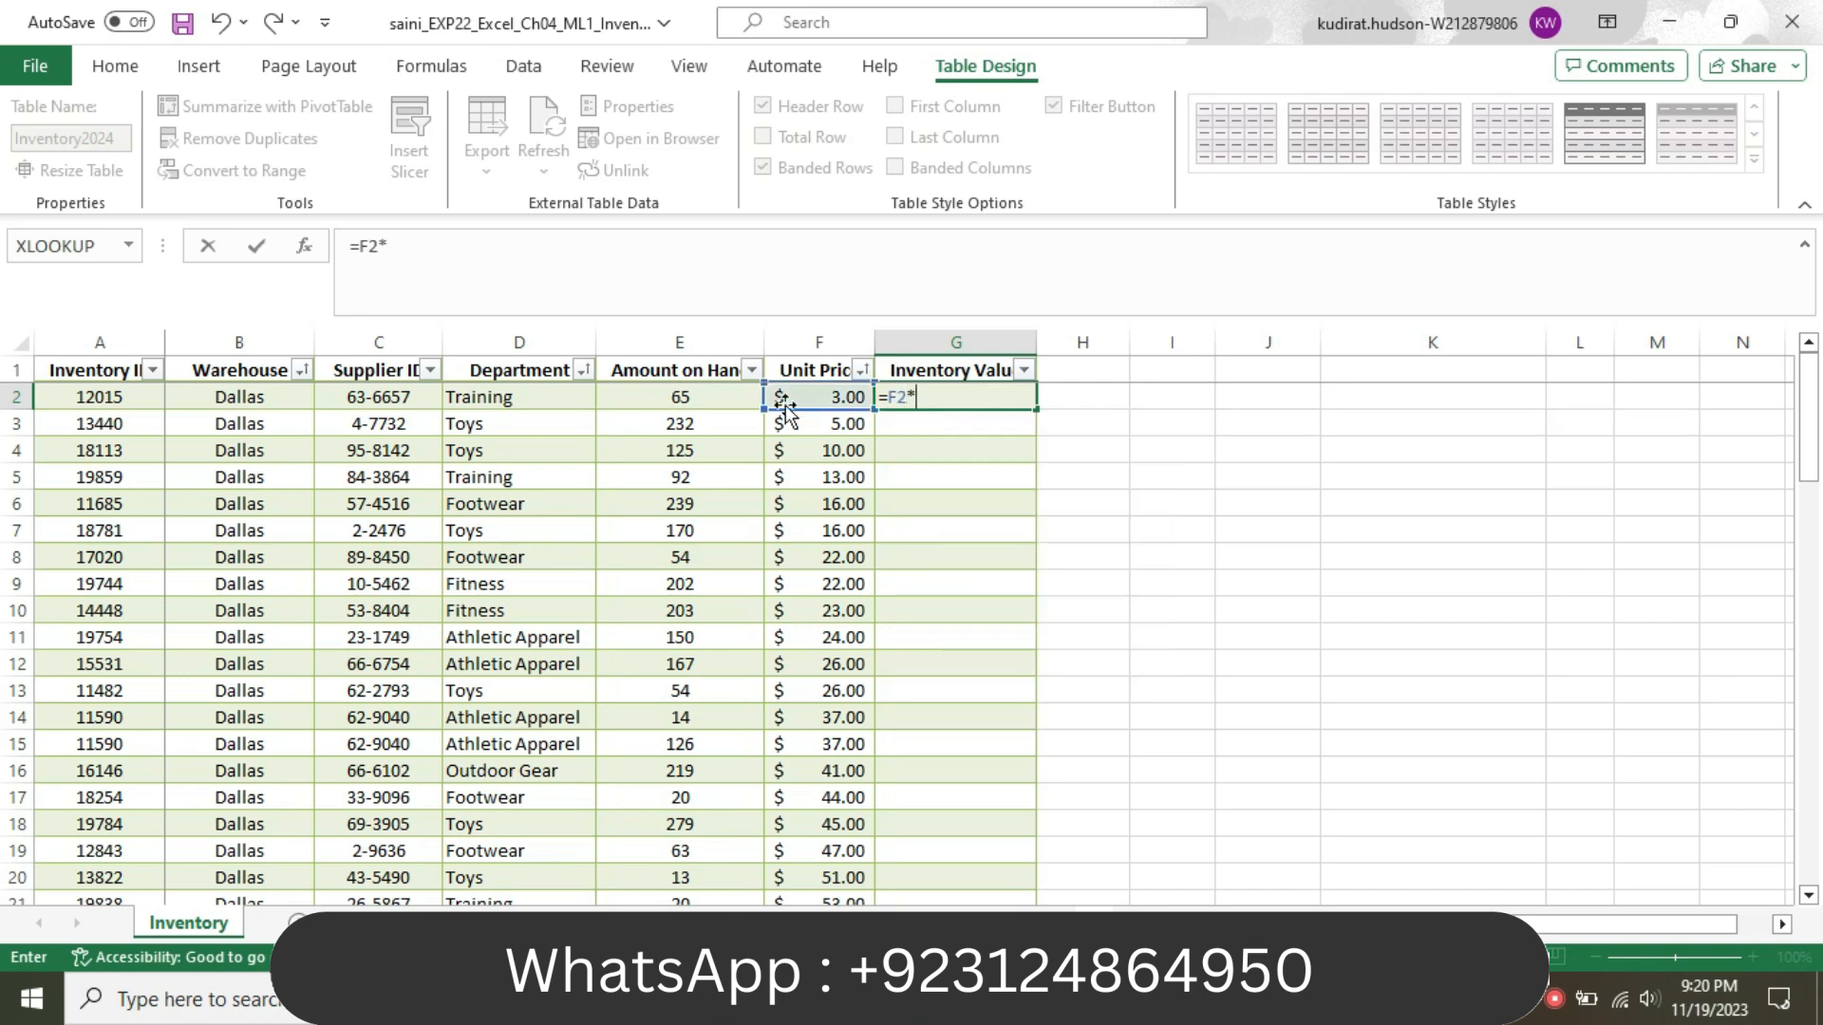
{"action": "type", "text": "E2"}
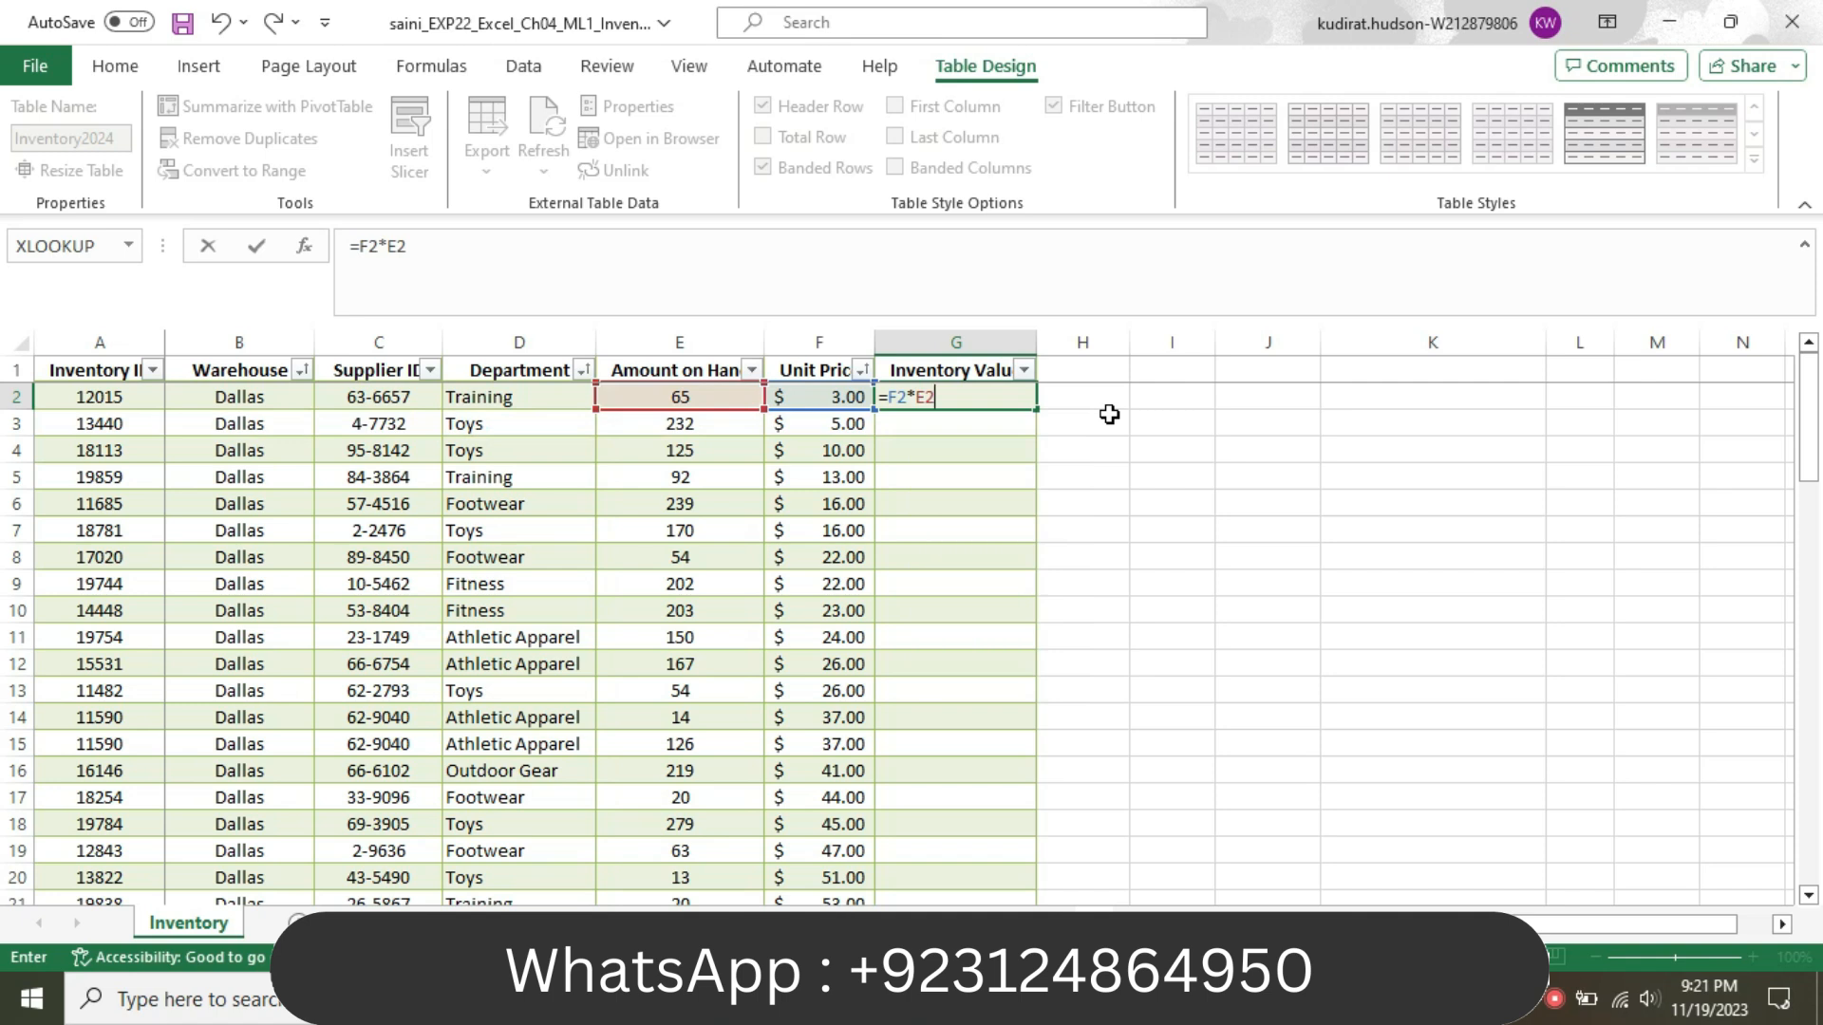
{"action": "key", "text": "Return"}
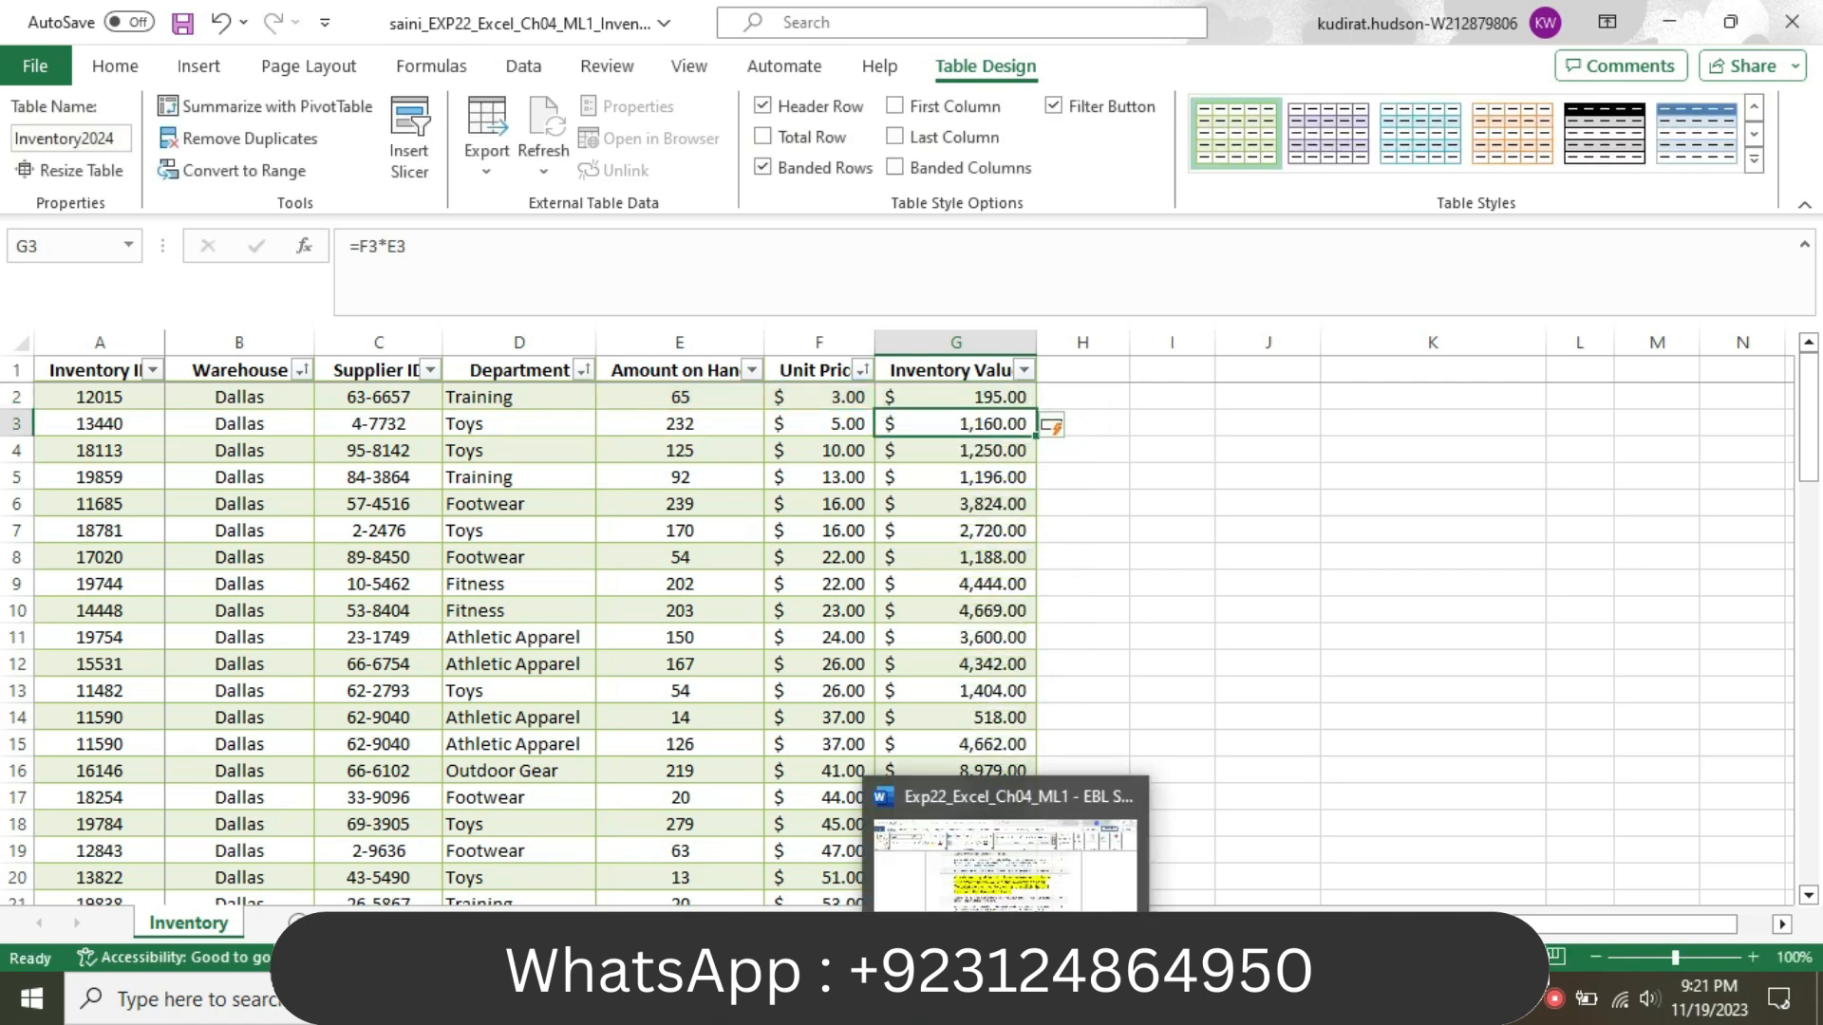
- Return to Word, set the step 7 text to 9 pt and remove its highlight color
{"action": "left_click", "coordinate": [1005, 998]}
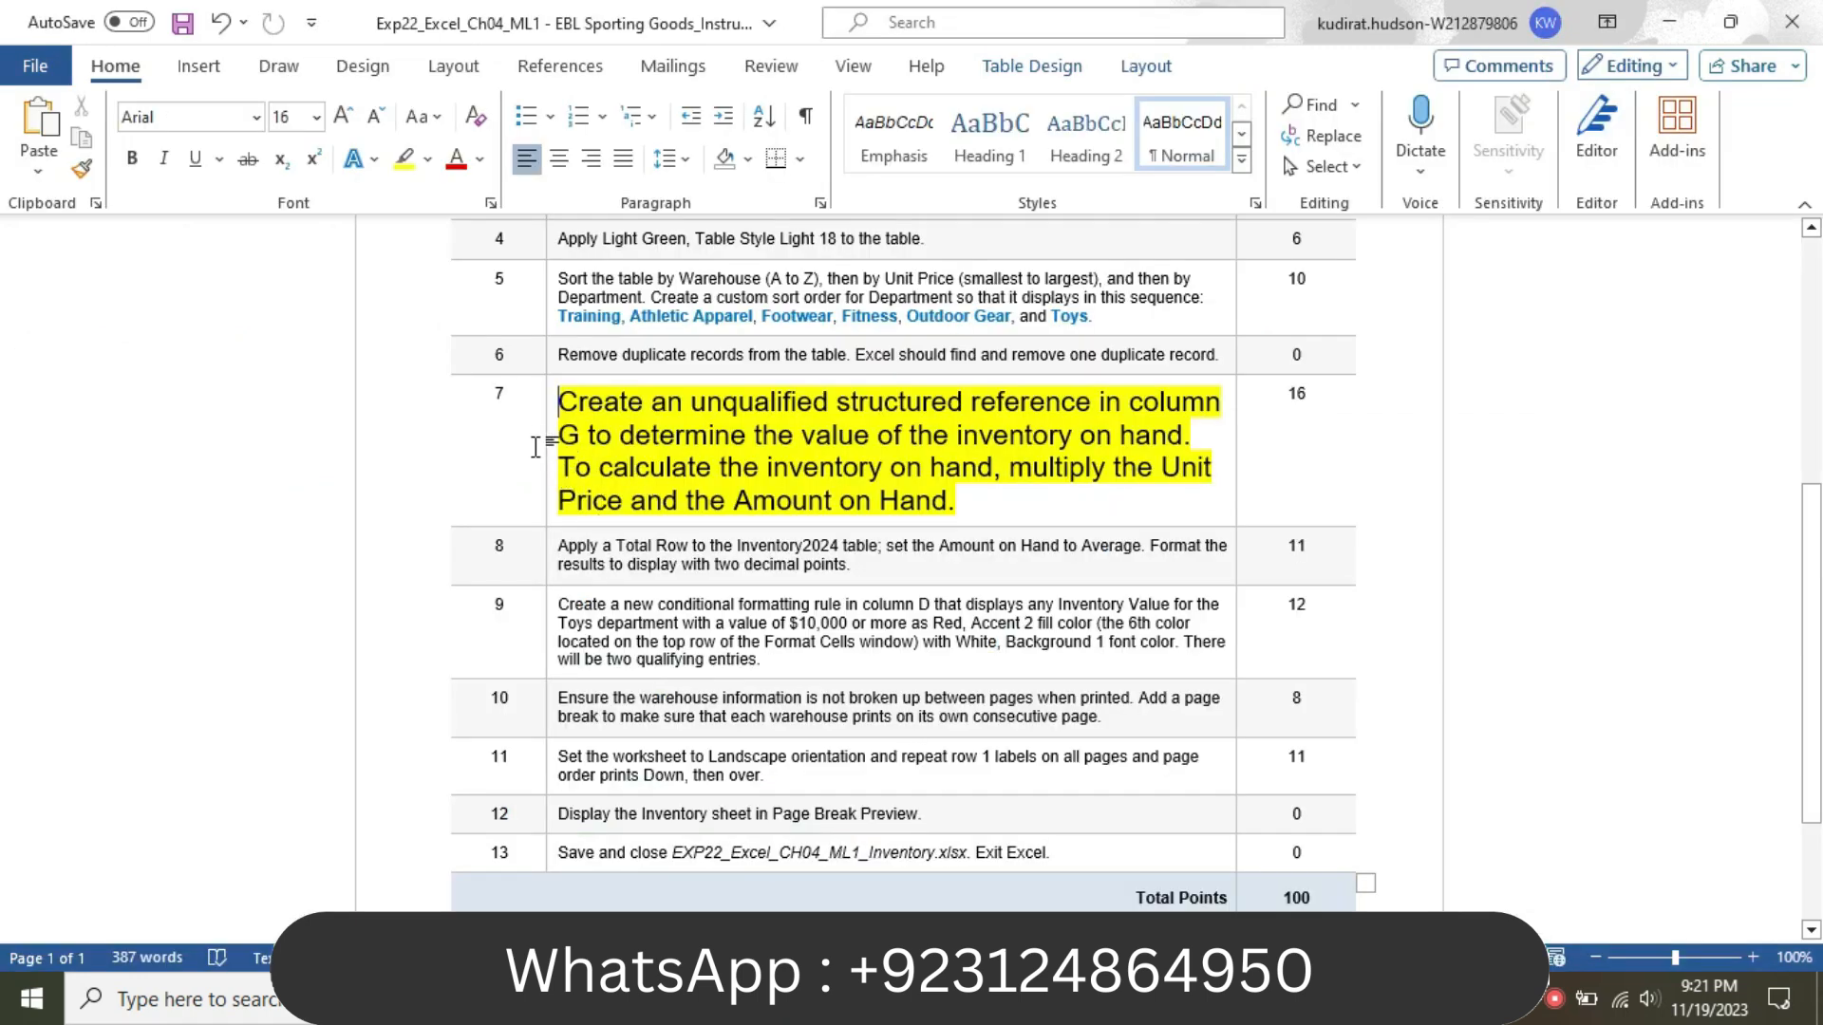
{"action": "left_click", "coordinate": [547, 453]}
{"action": "left_click", "coordinate": [701, 367]}
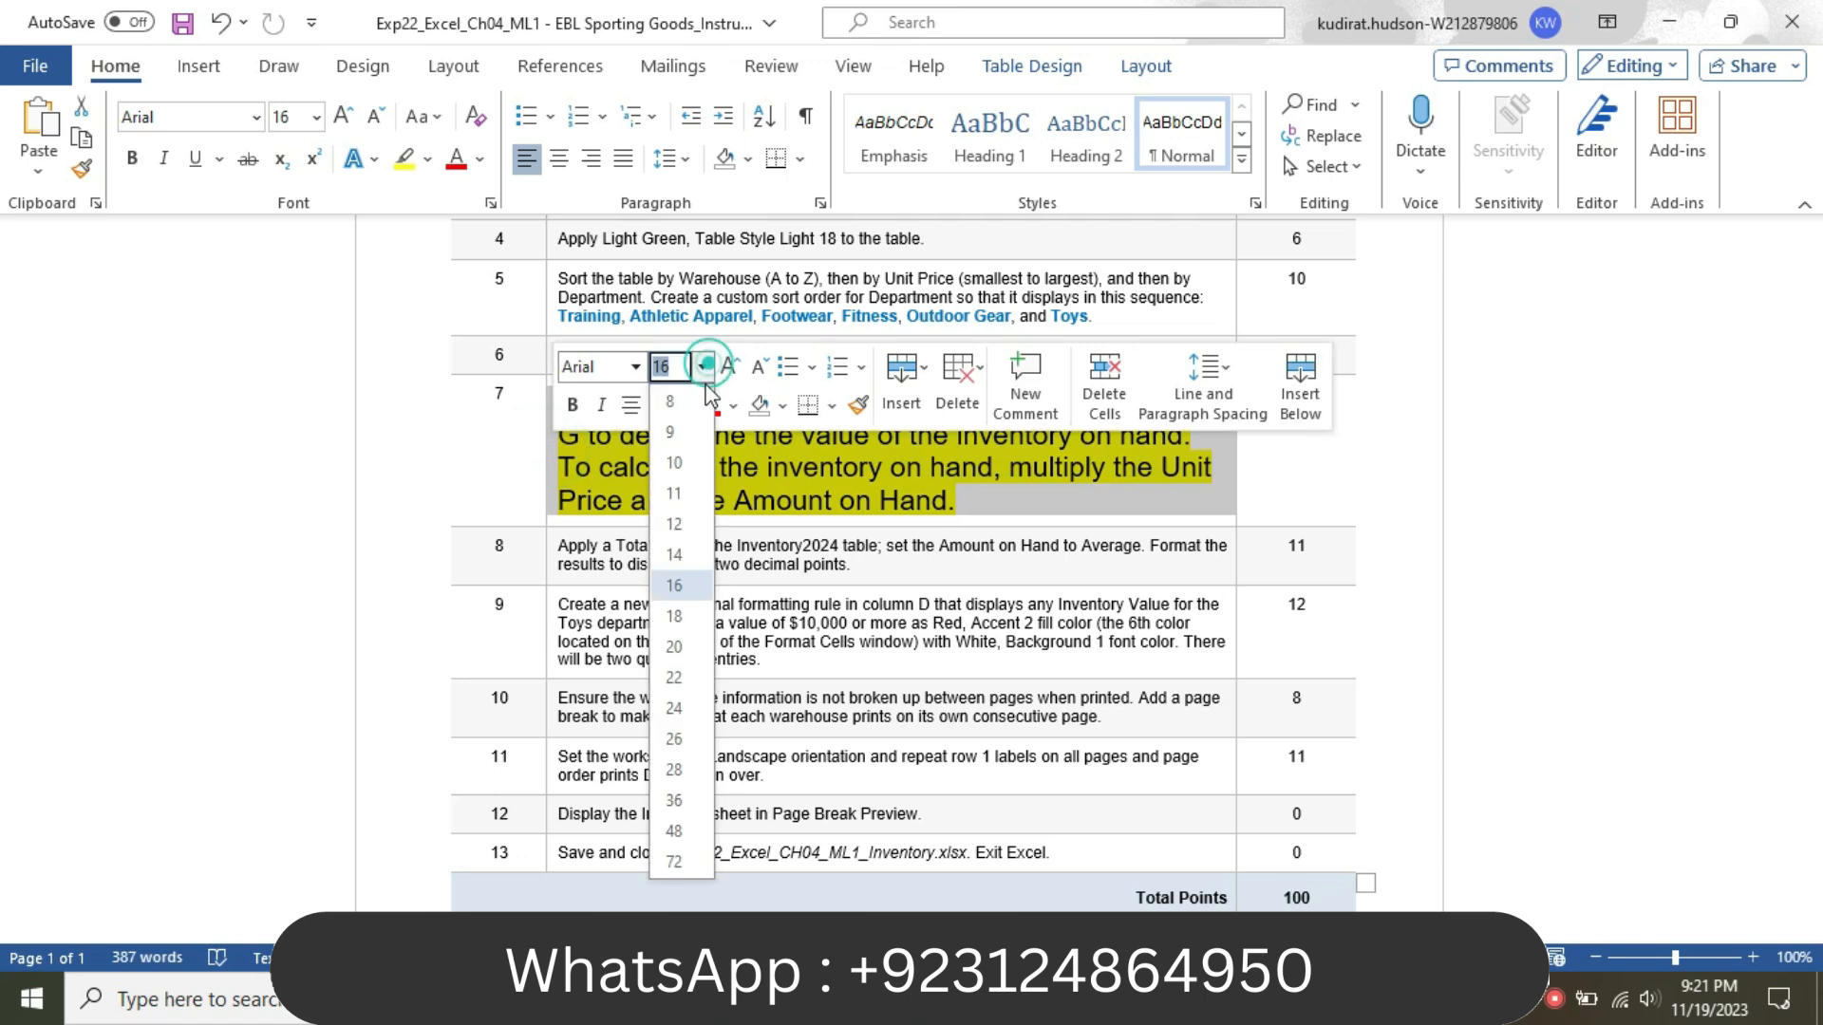
{"action": "left_click", "coordinate": [670, 432]}
{"action": "left_click", "coordinate": [683, 406]}
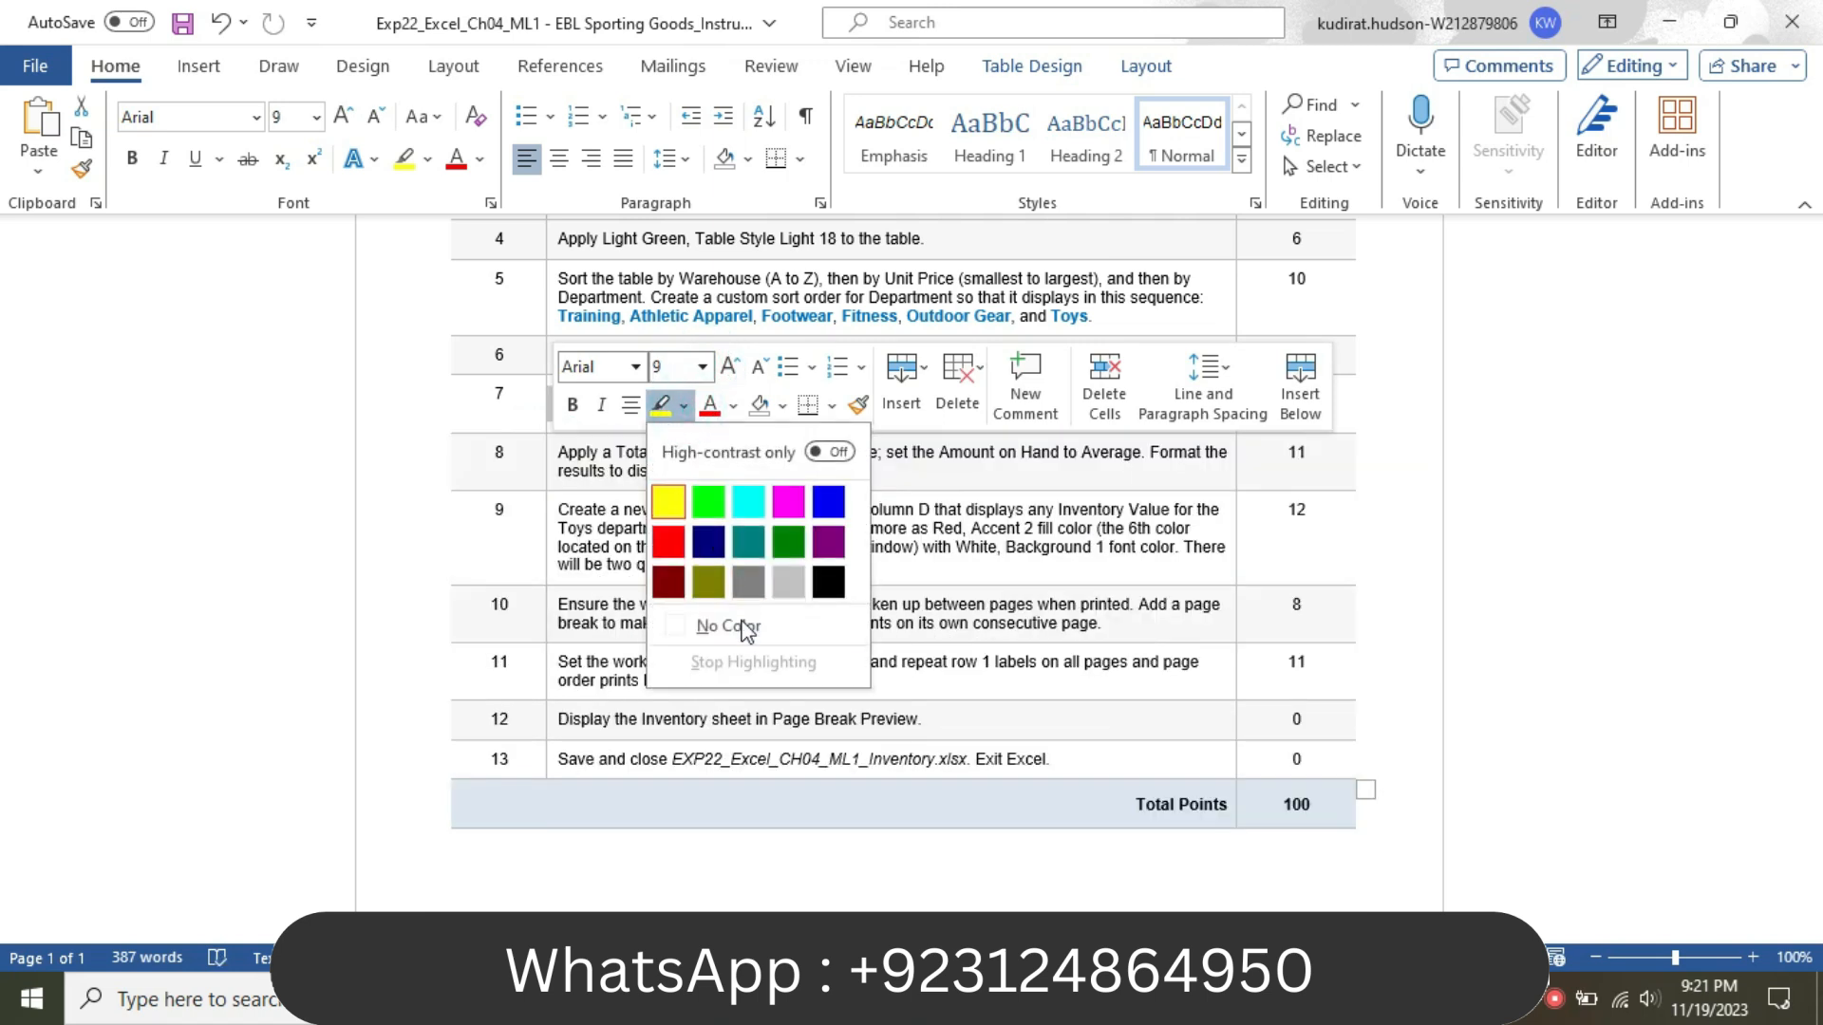
{"action": "left_click", "coordinate": [740, 627]}
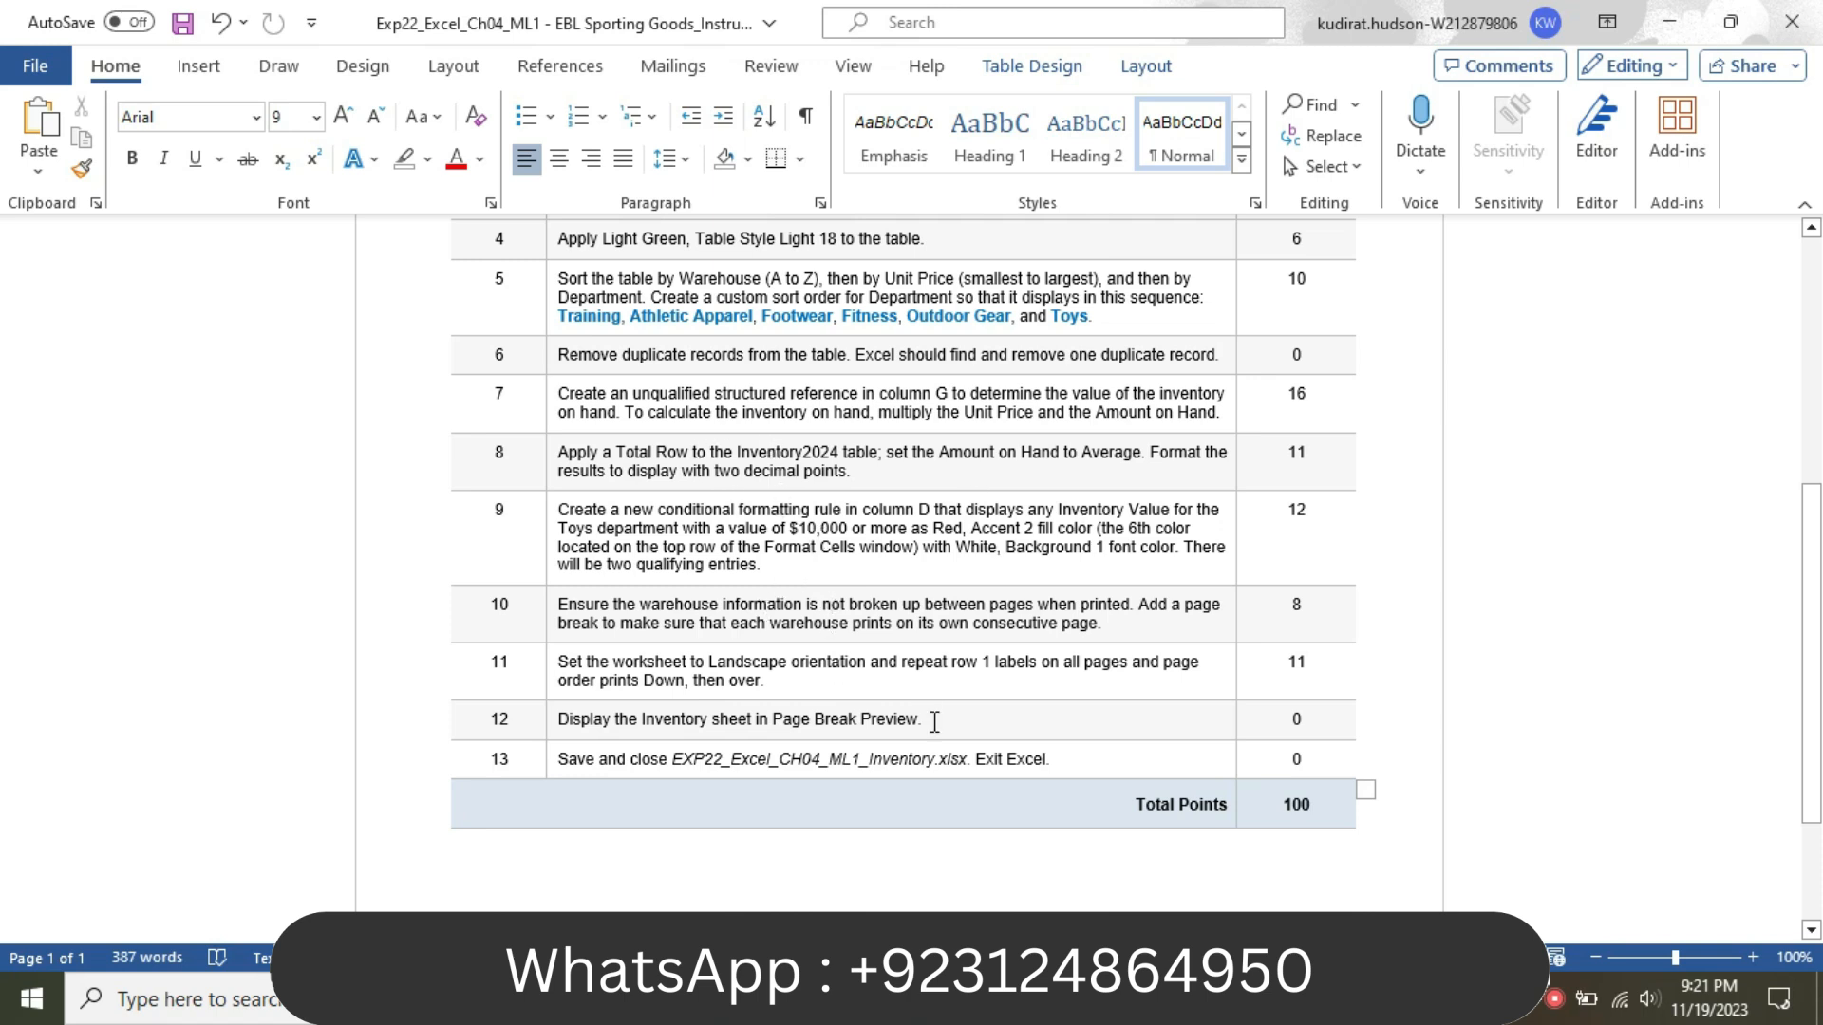
- Switch to the Excel inventory workbook and fill the empty cell K9 beside the table with yellow
{"action": "scroll", "coordinate": [1812, 607], "scroll_direction": "up", "scroll_amount": 5}
{"action": "scroll", "coordinate": [5, 603], "scroll_direction": "up", "scroll_amount": 4}
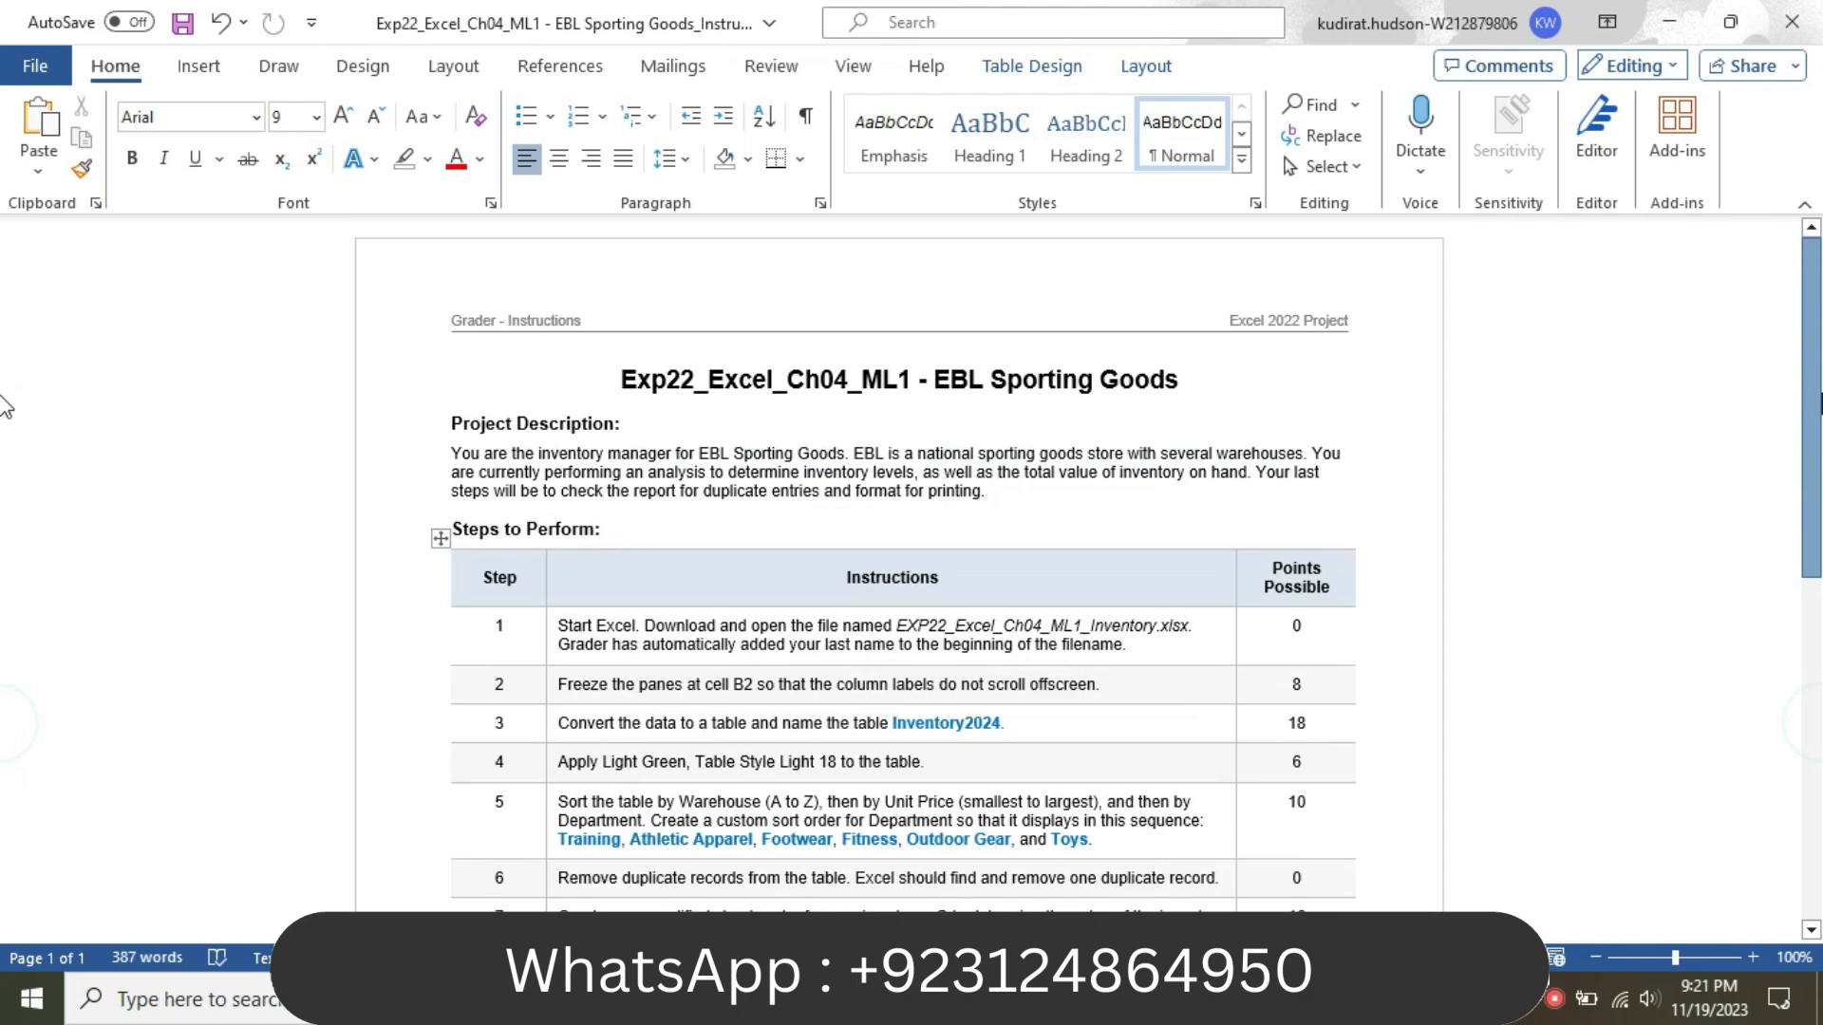
{"action": "key", "text": "alt+Tab"}
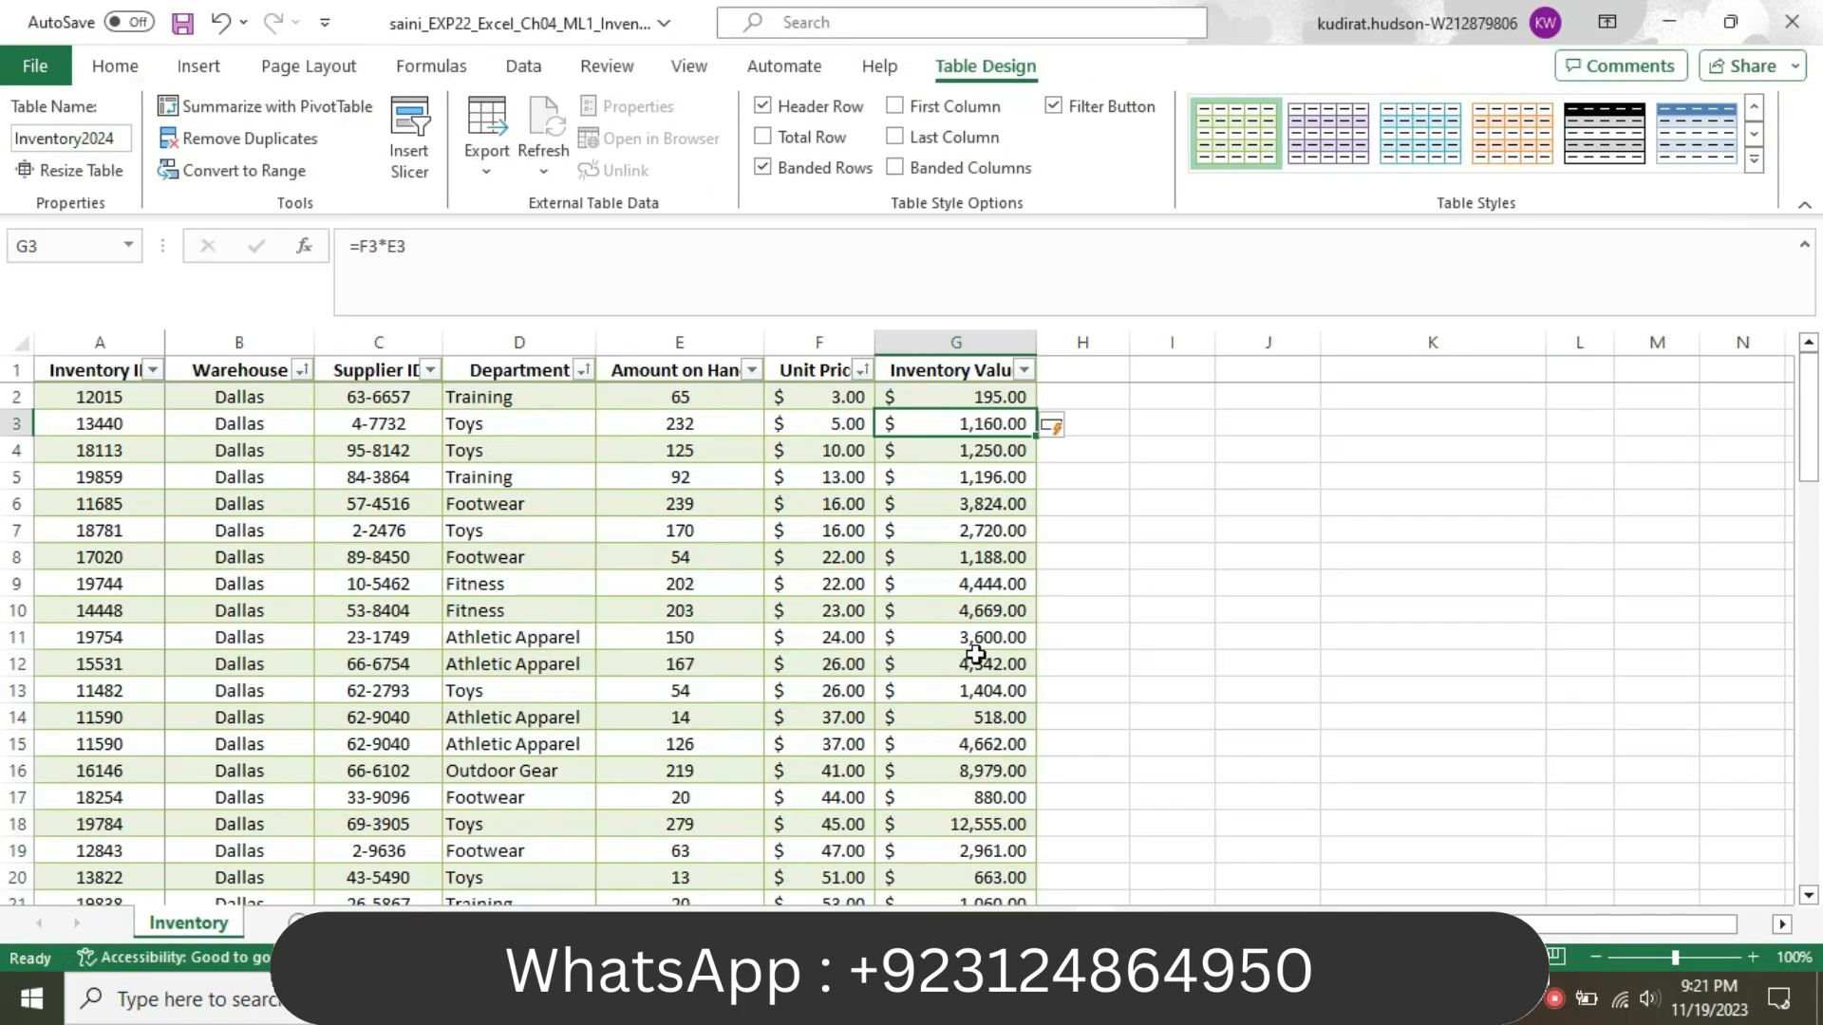
{"action": "left_click", "coordinate": [1170, 578]}
{"action": "left_click", "coordinate": [1335, 585]}
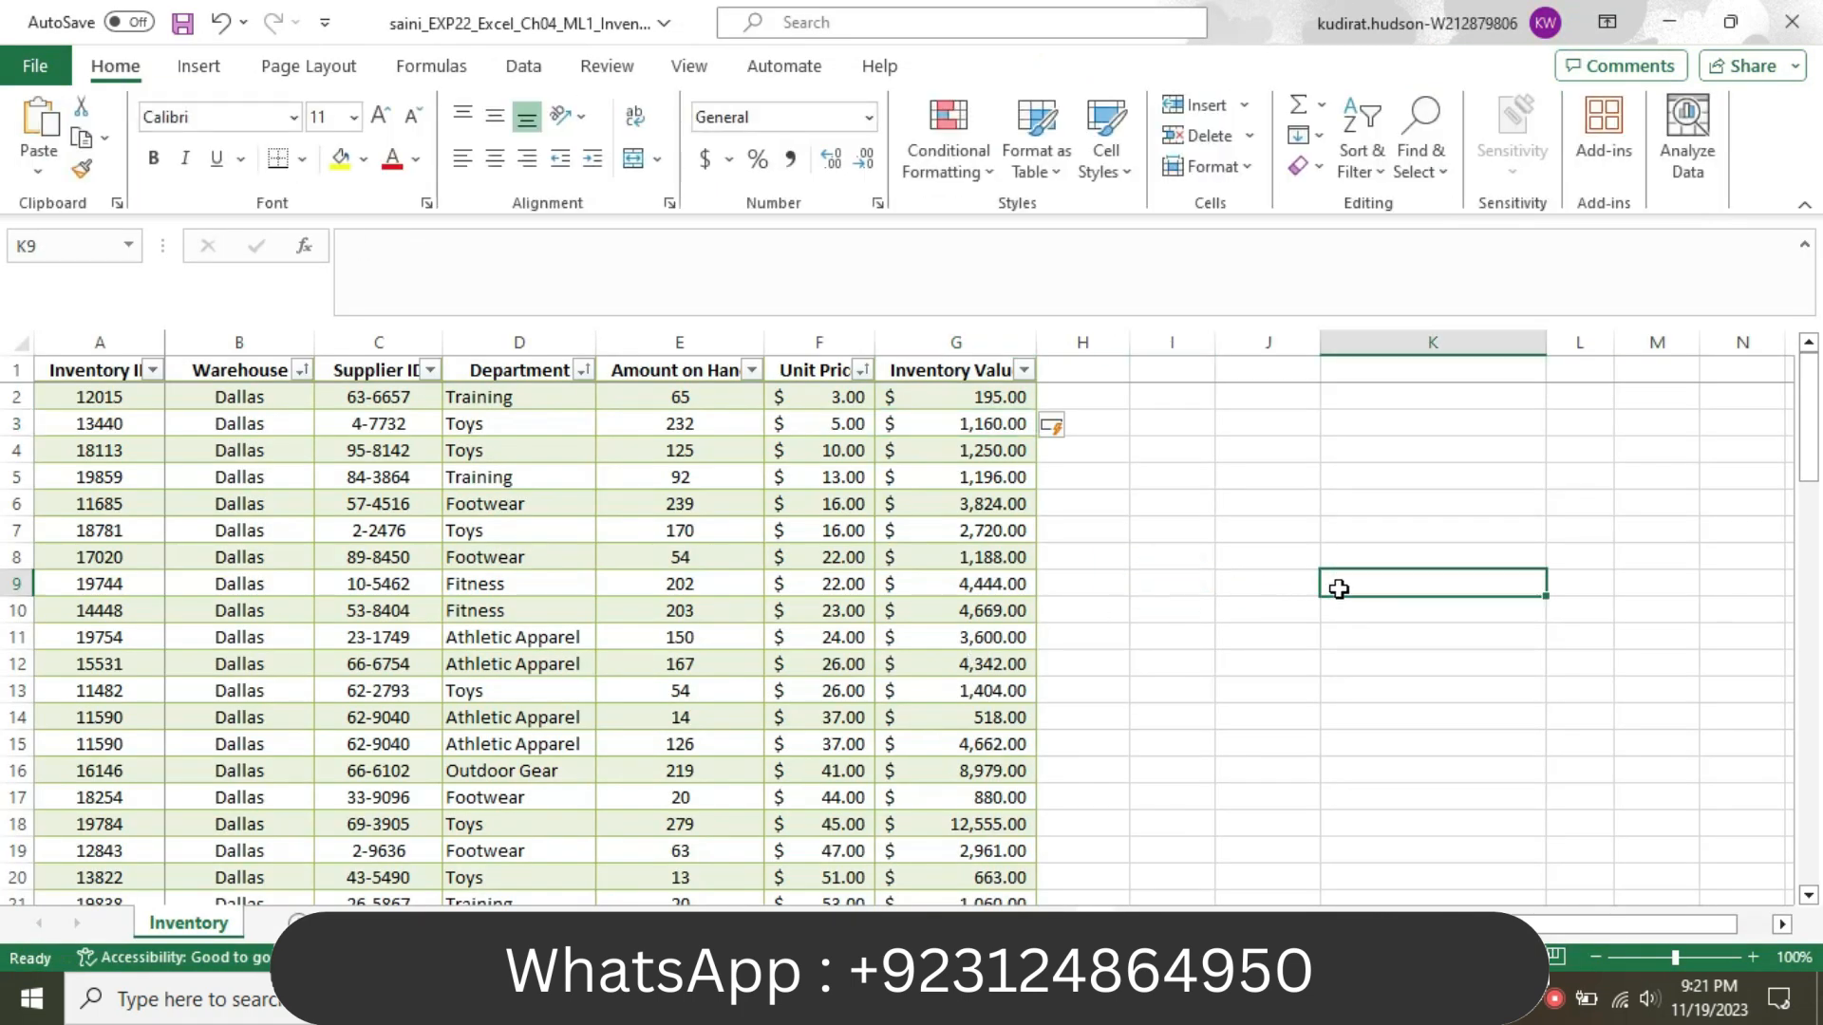
{"action": "left_click", "coordinate": [347, 160]}
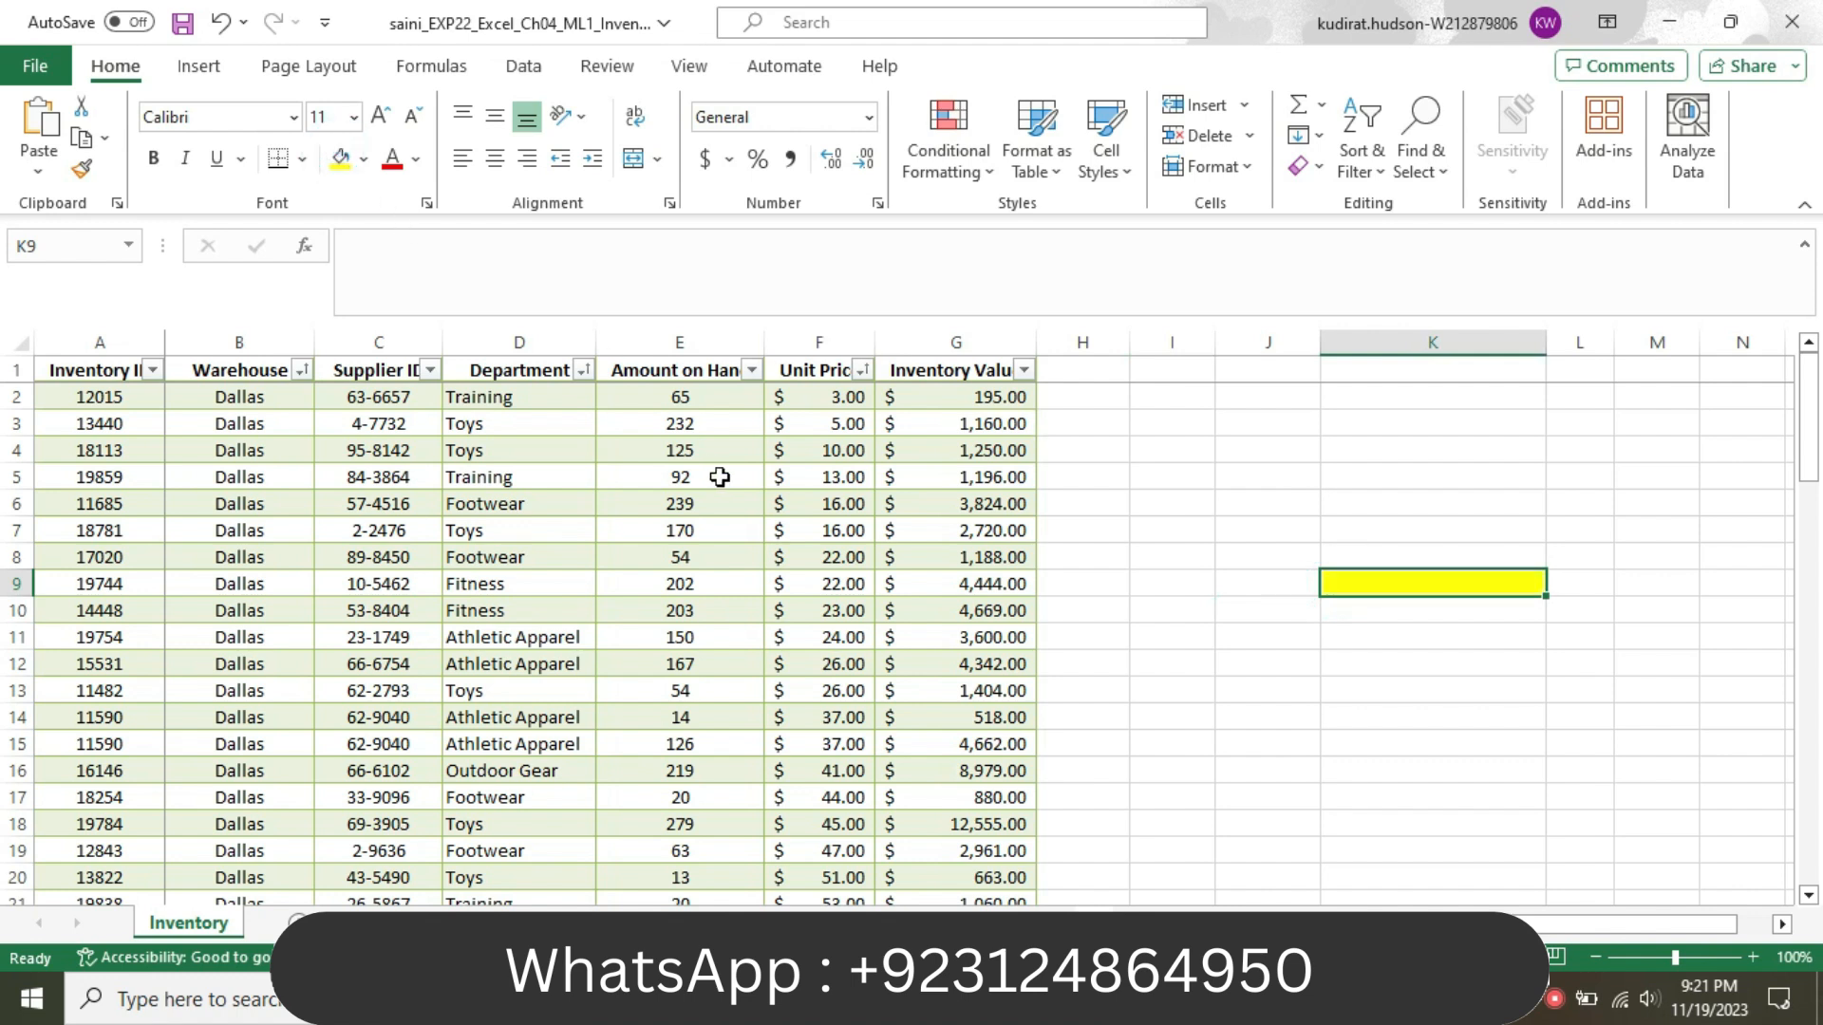
- Enter the note "Contact me For All Course And Assignment In WhatsApp Or Email And Direct WhatsApp Link" in cell K9
{"action": "left_click", "coordinate": [1402, 589]}
{"action": "type", "text": "For"}
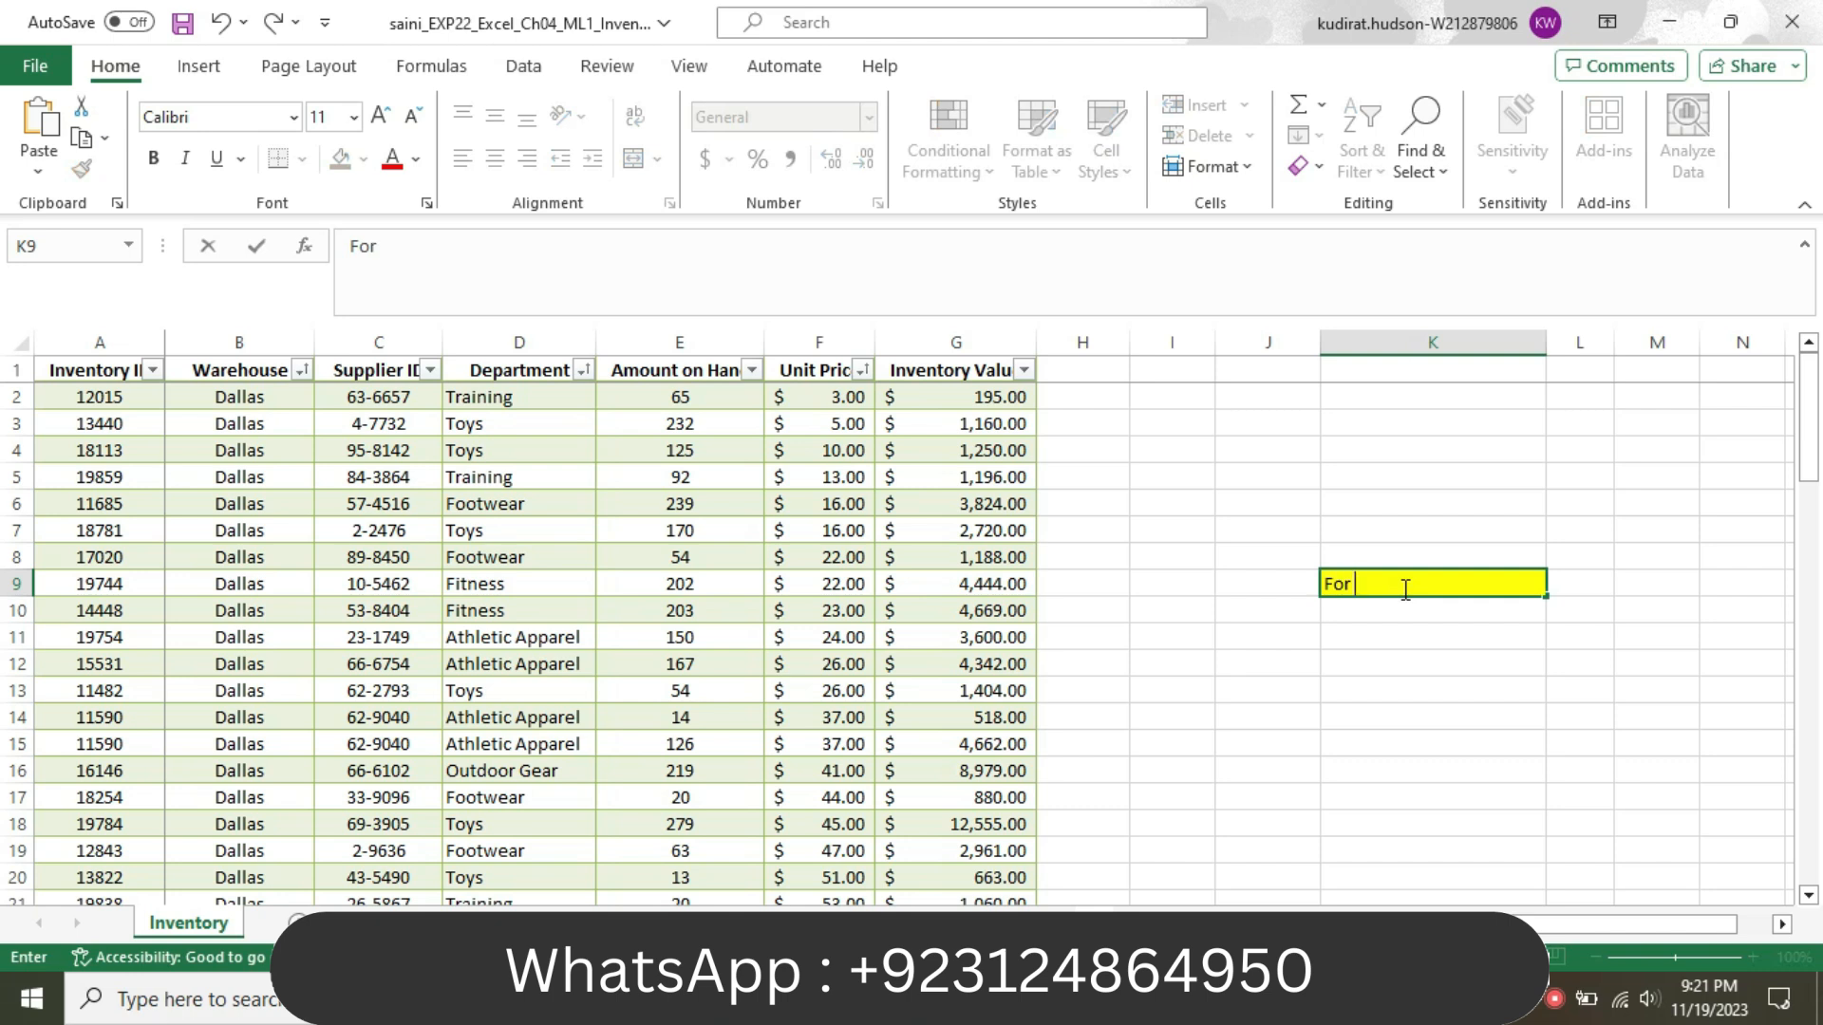
{"action": "key", "text": "BackSpace"}
{"action": "key", "text": "BackSpace"}
{"action": "type", "text": "Contact me For All Course "}
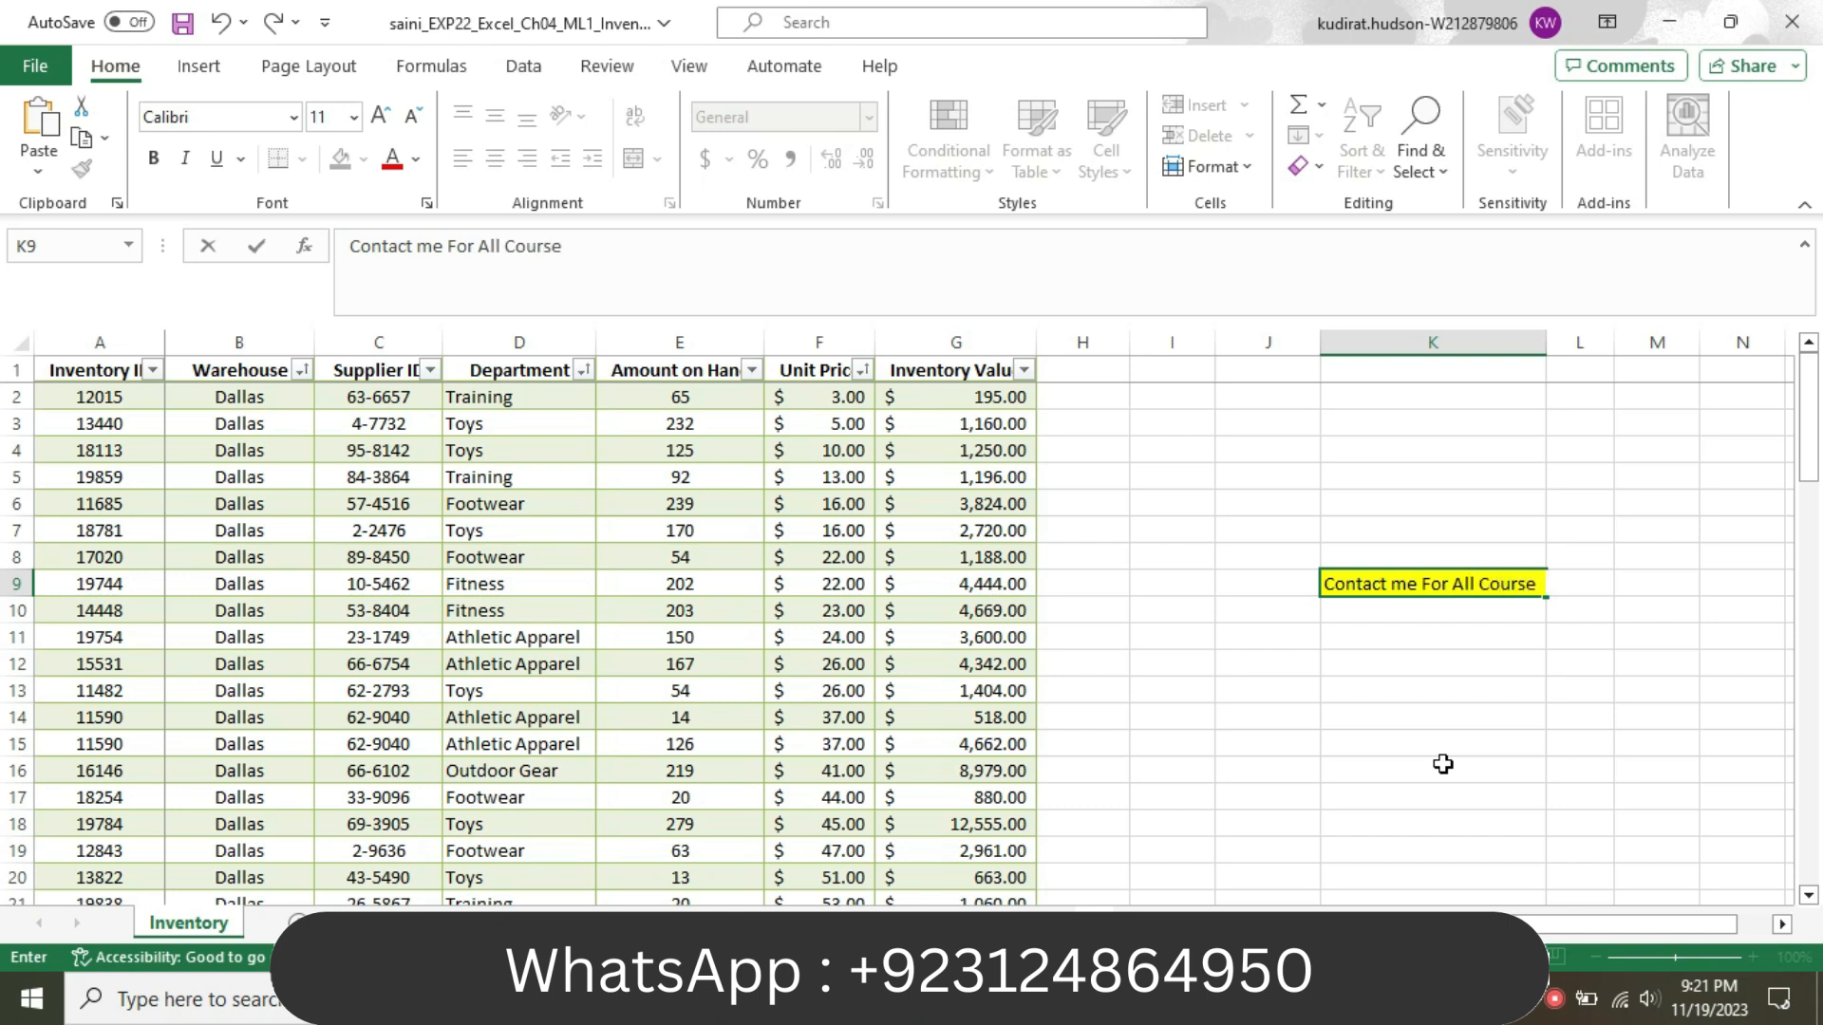
{"action": "type", "text": "And"}
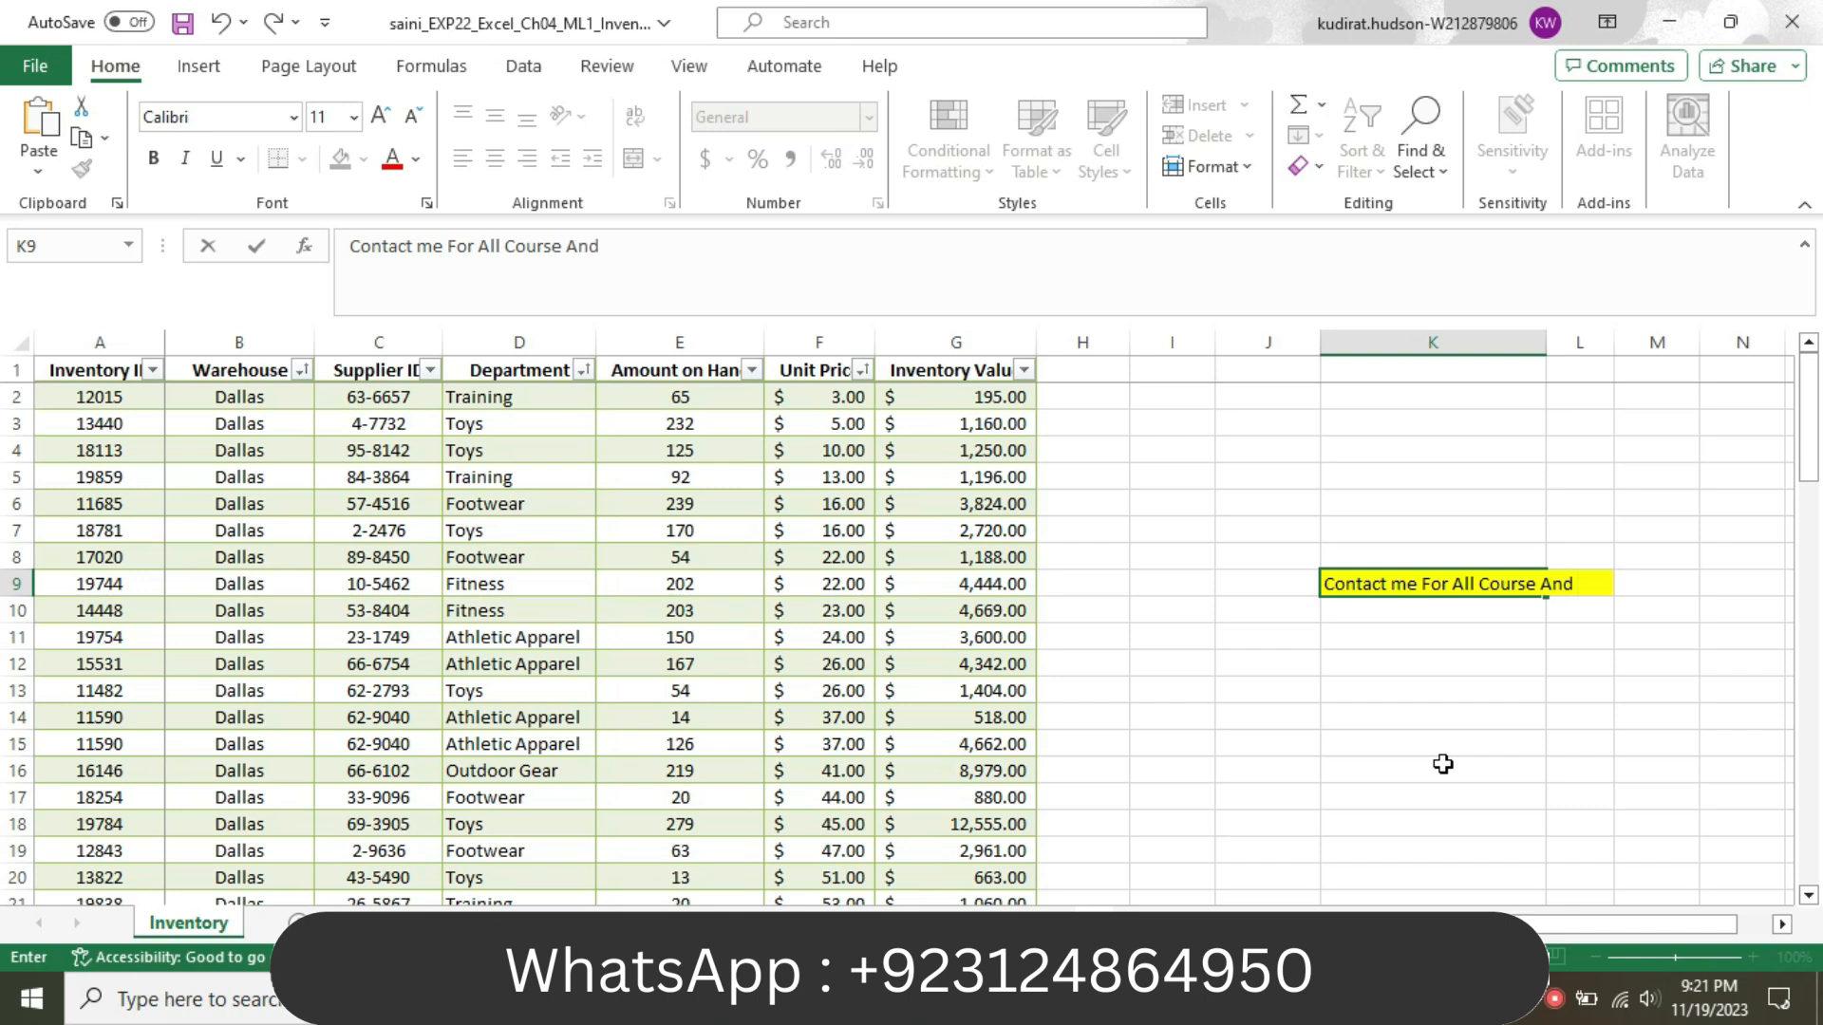
{"action": "type", "text": " Assi"}
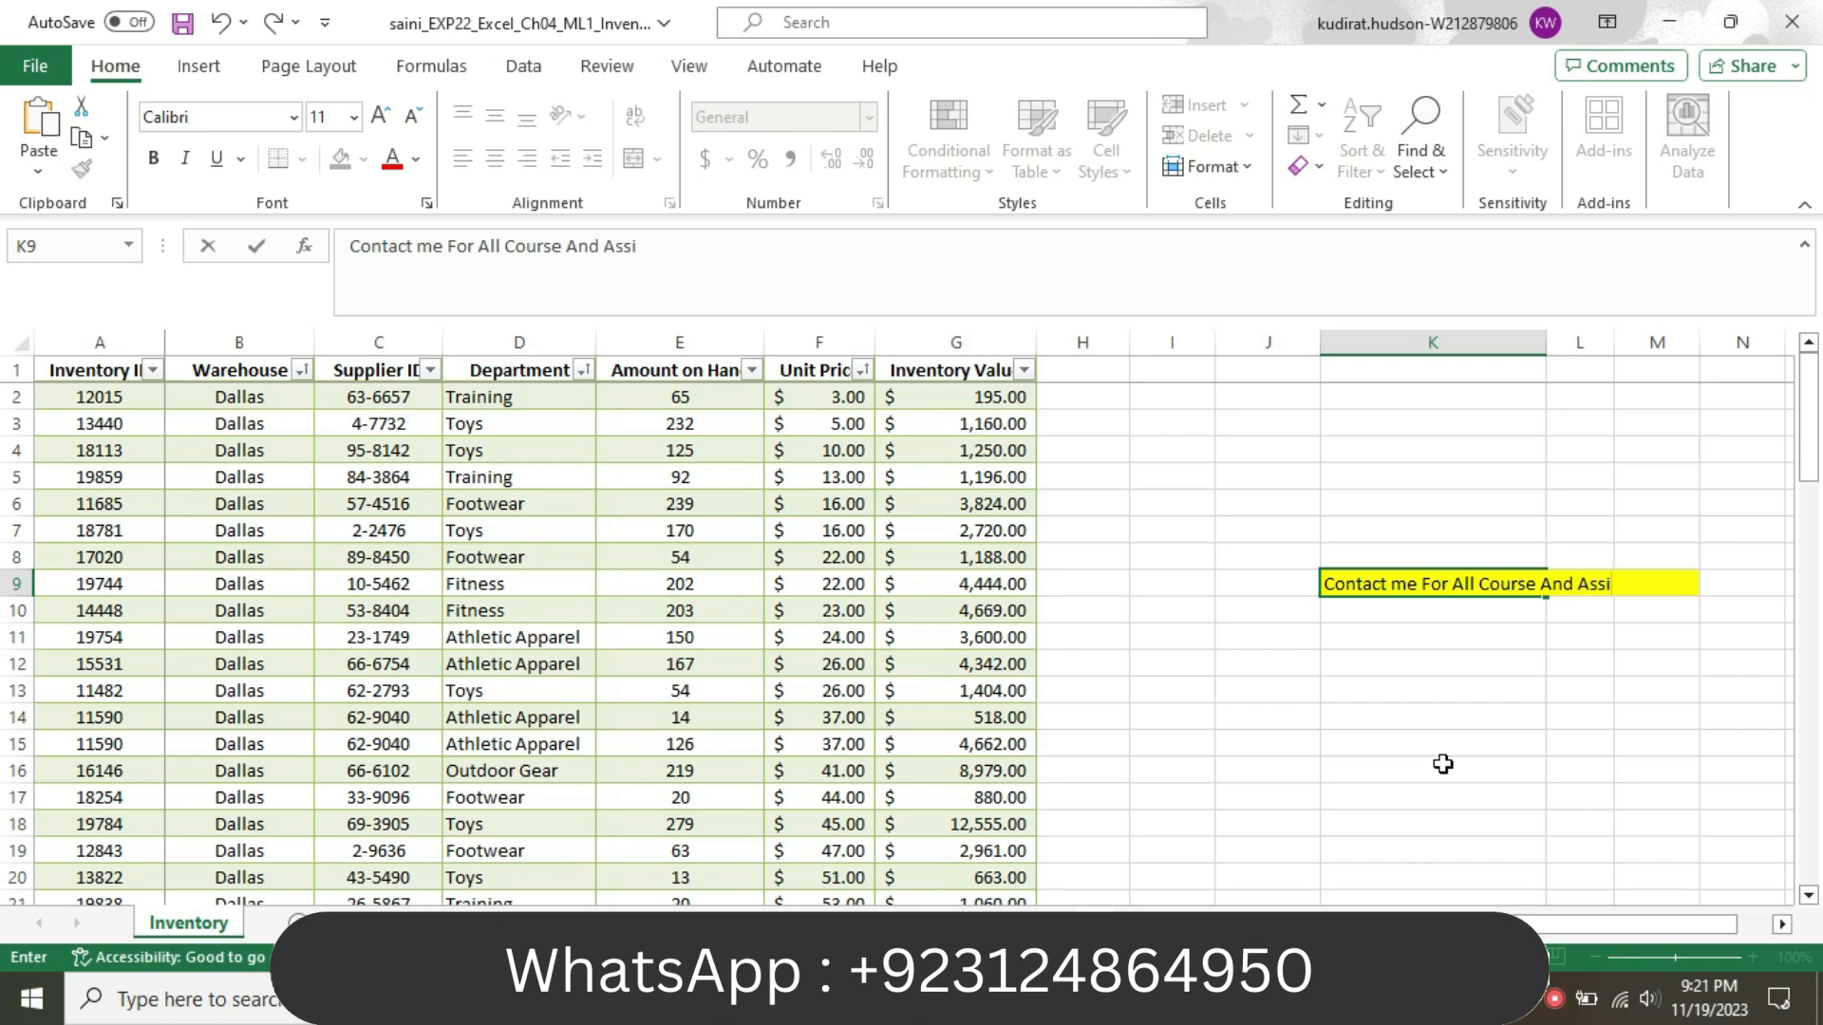
{"action": "type", "text": "gnment In W"}
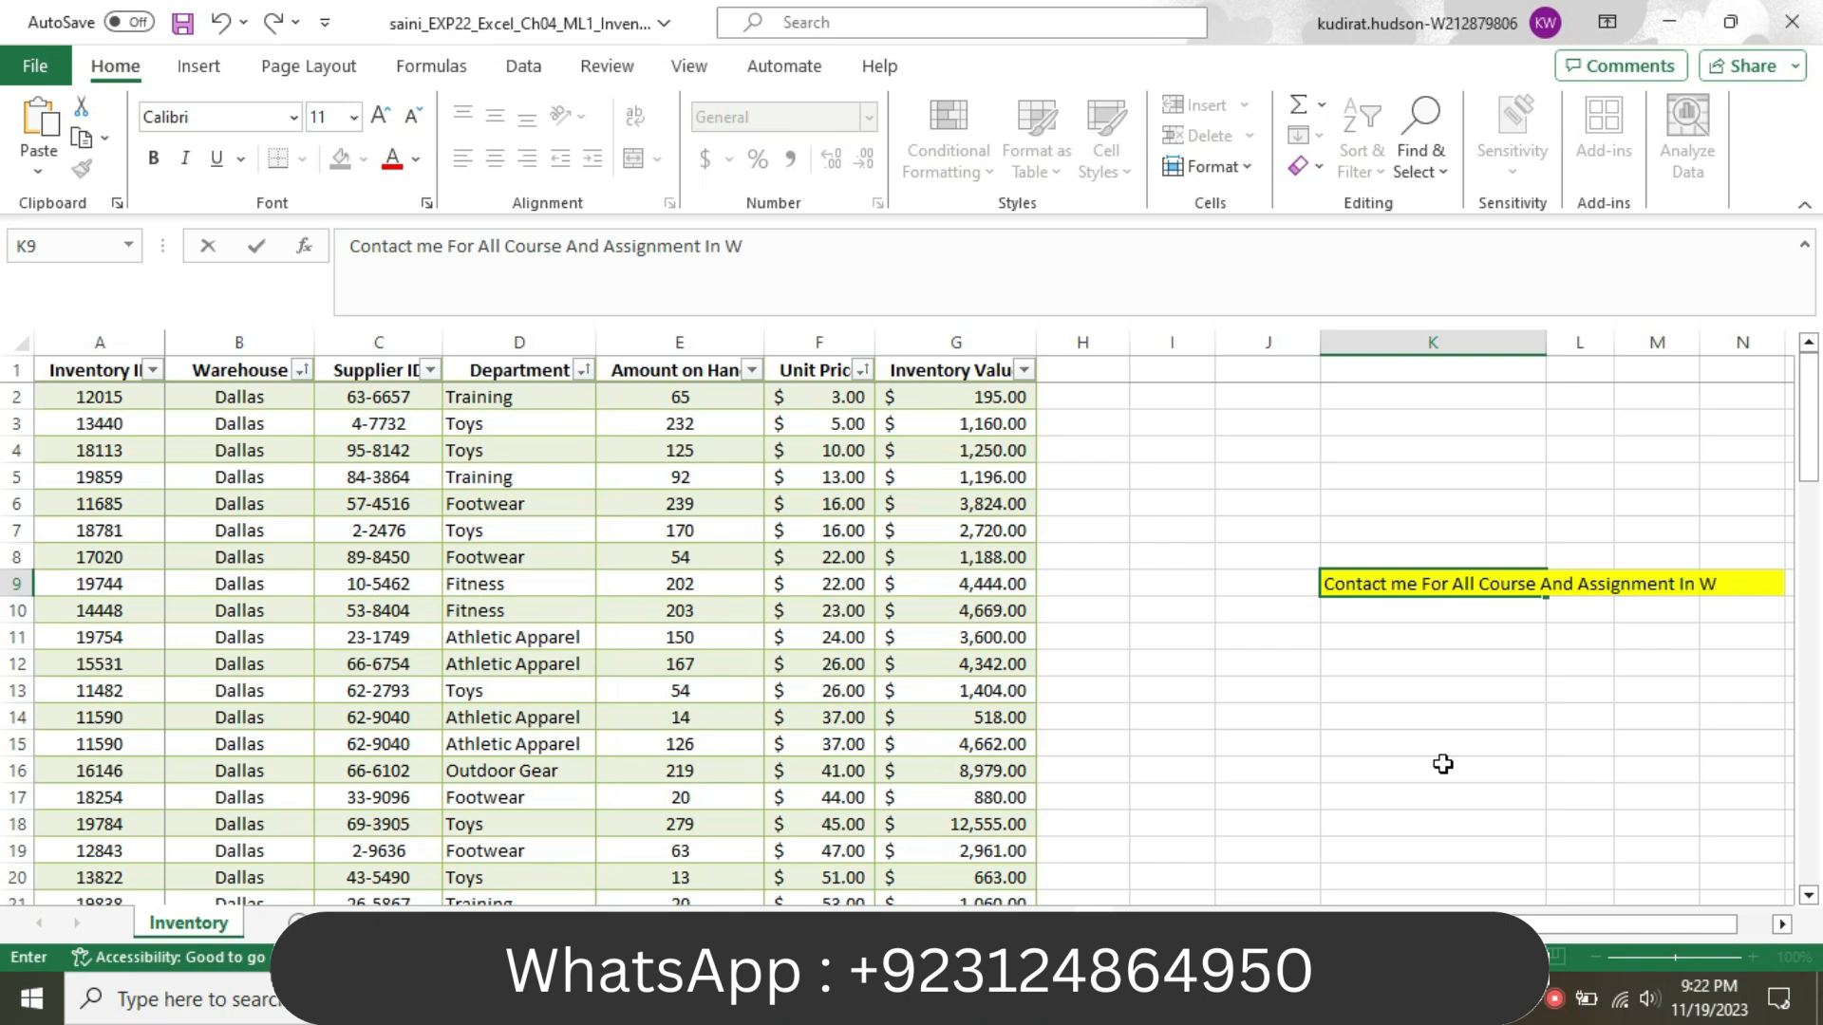
{"action": "type", "text": "hatsApp O"}
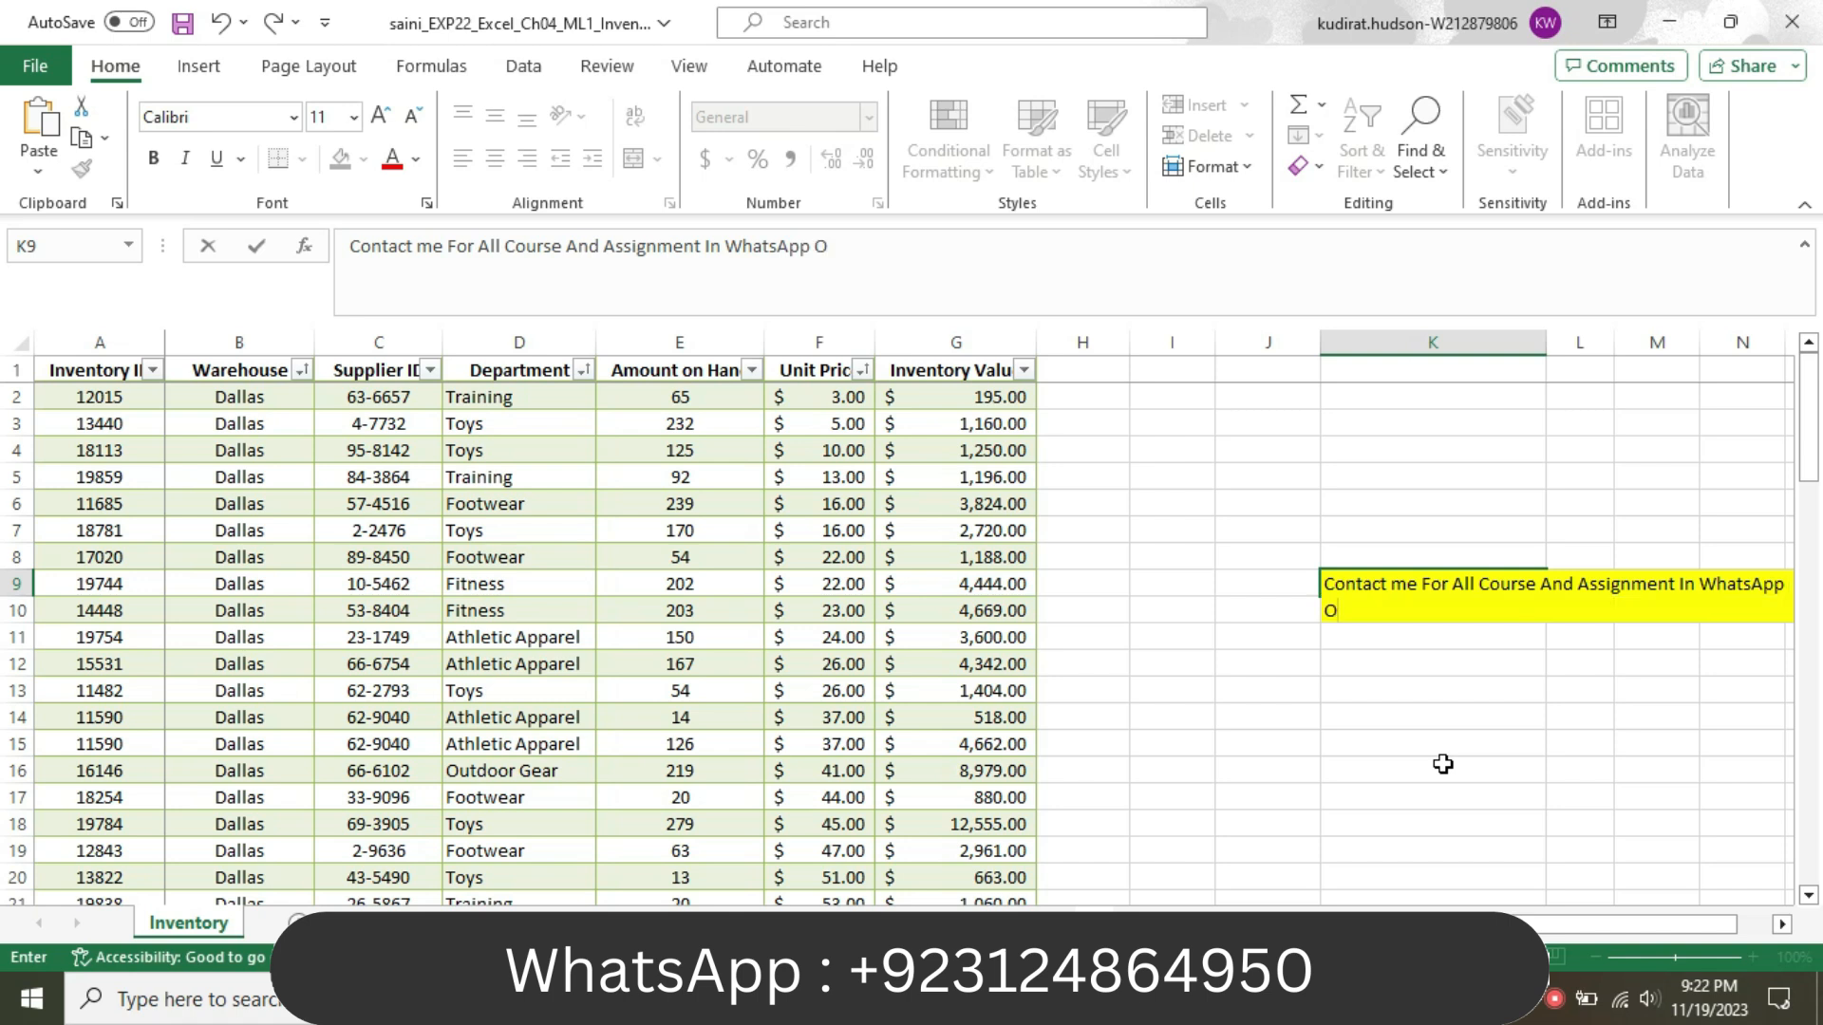
{"action": "type", "text": "r"}
{"action": "left_click_drag", "start_coordinate": [1634, 925], "coordinate": [1646, 932]}
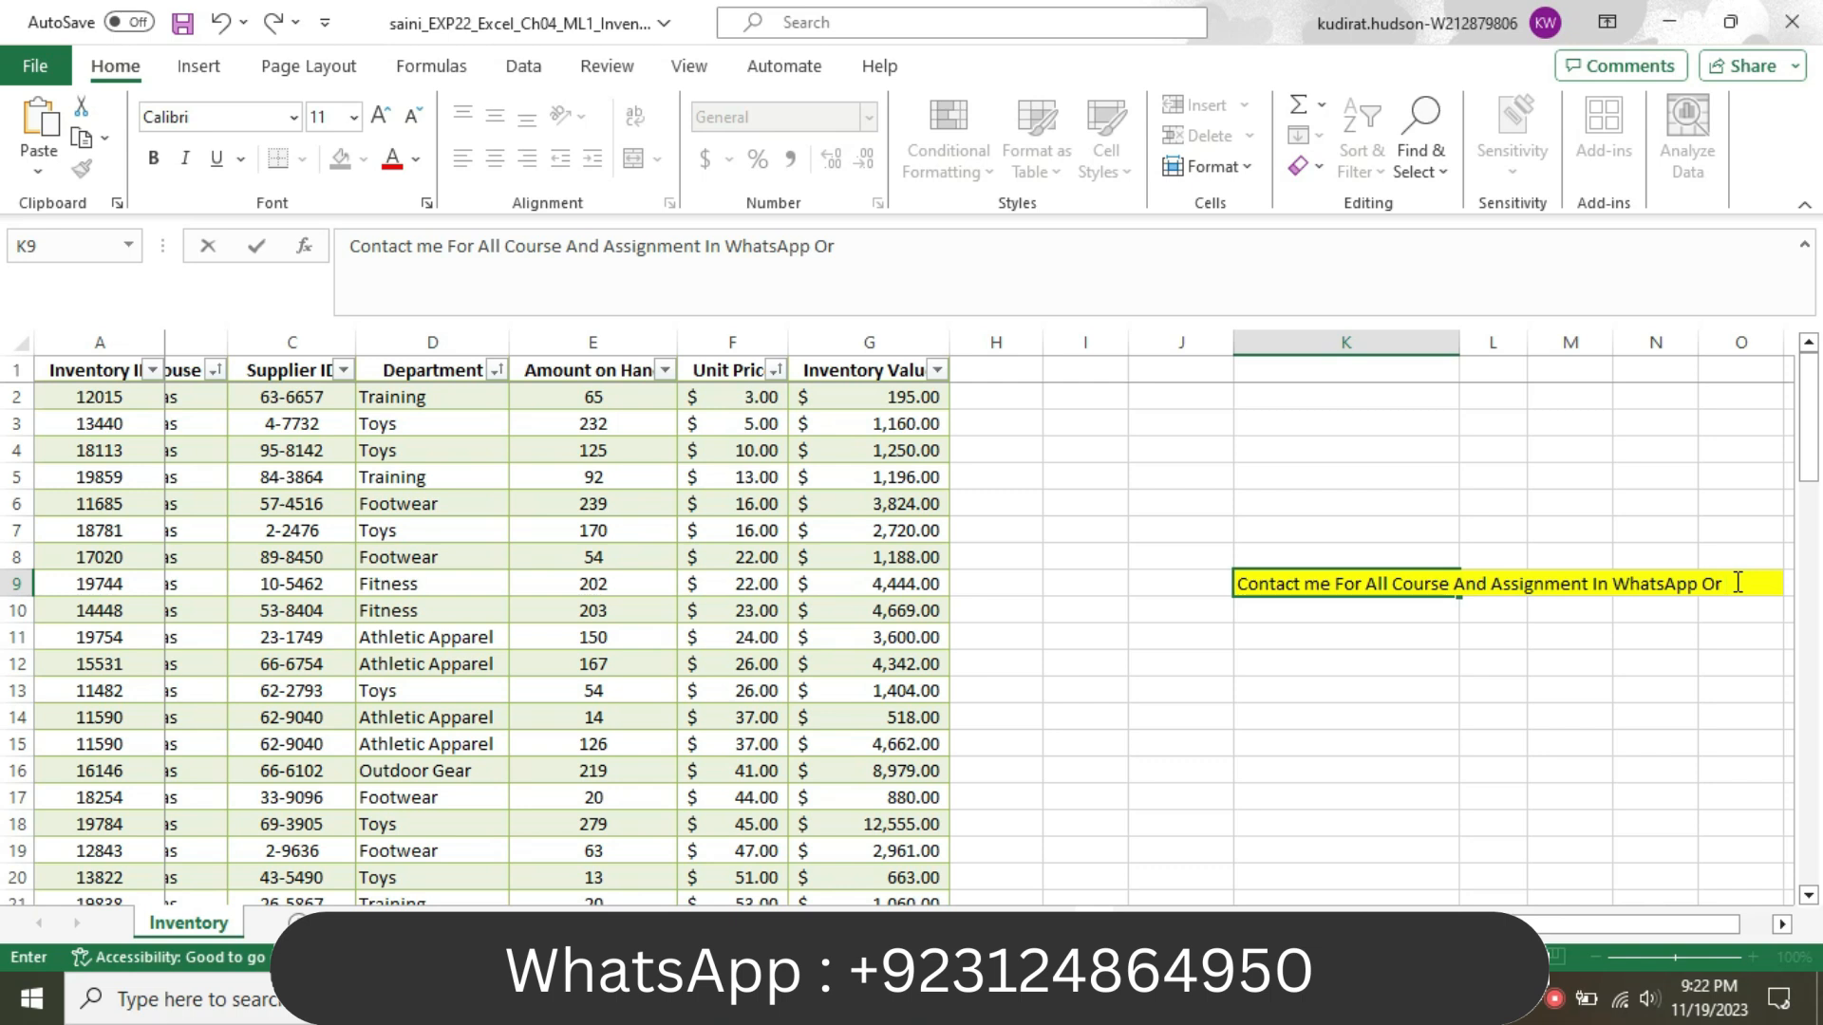
{"action": "type", "text": "Email An"}
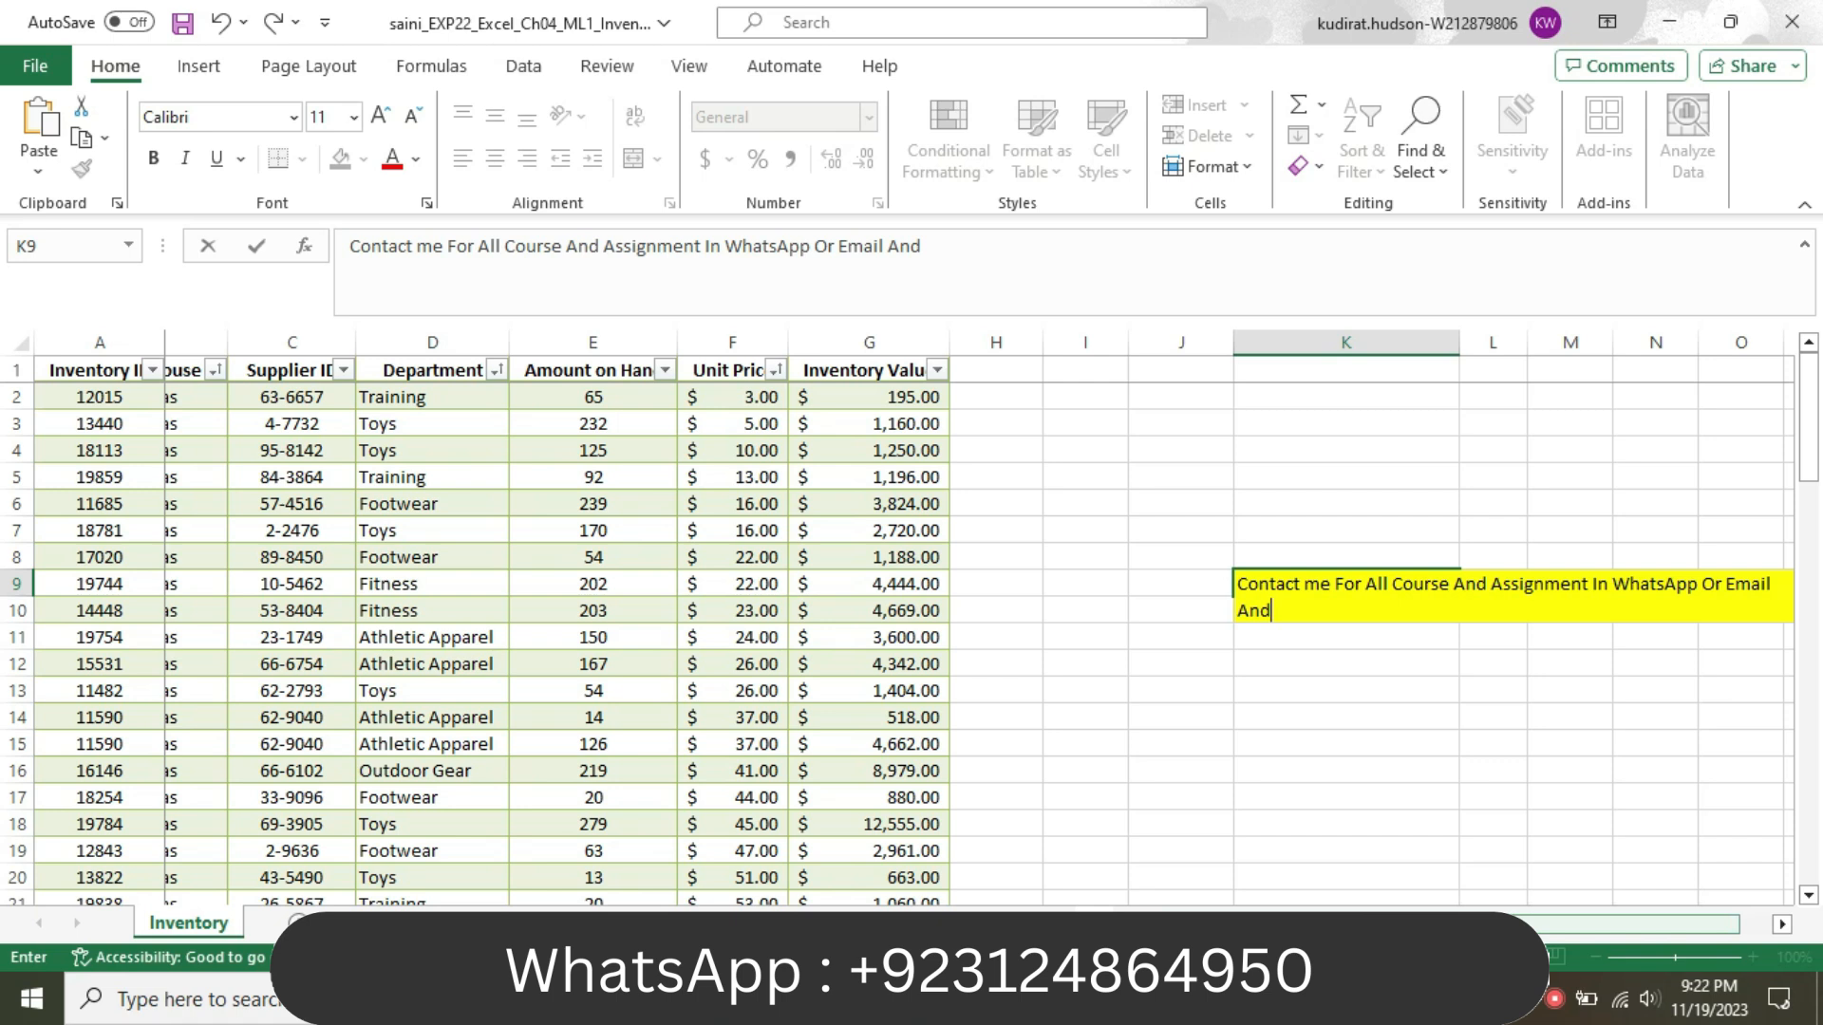
{"action": "type", "text": "Direct"}
{"action": "type", "text": " W"}
{"action": "type", "text": "hats"}
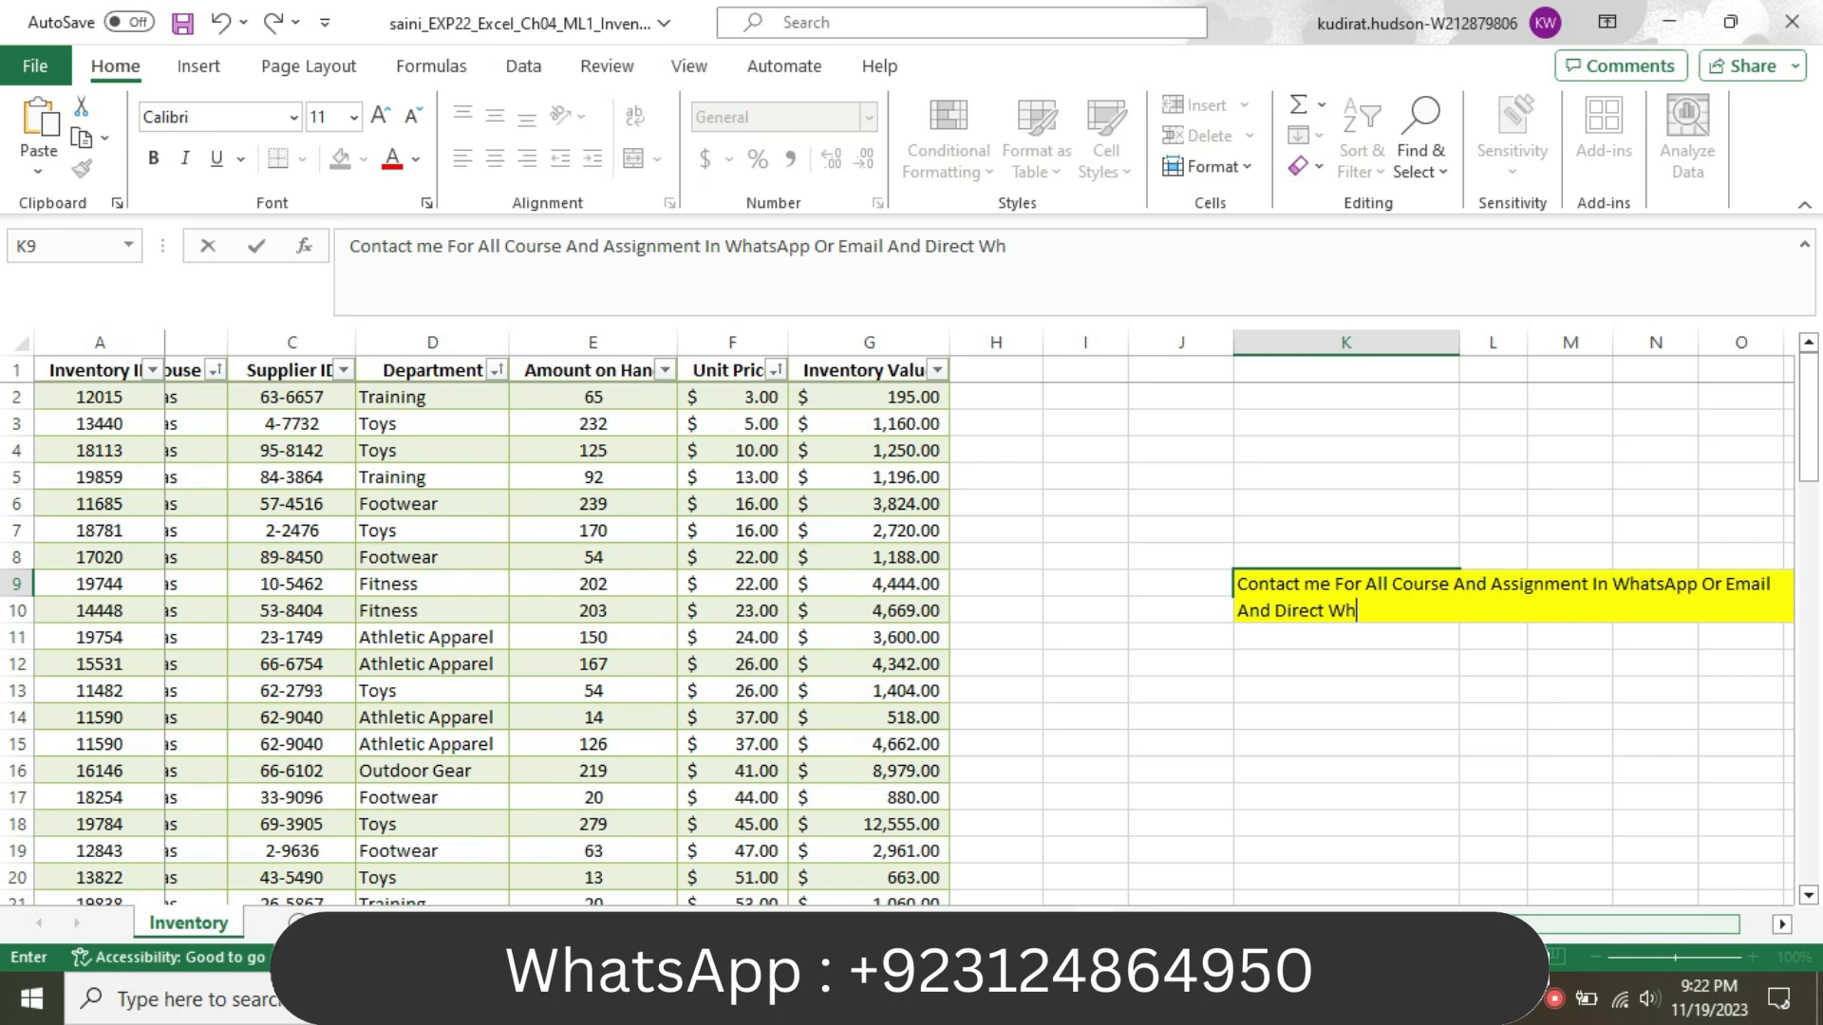
{"action": "type", "text": "Ao"}
{"action": "key", "text": "BackSpace"}
{"action": "type", "text": "pp Link"}
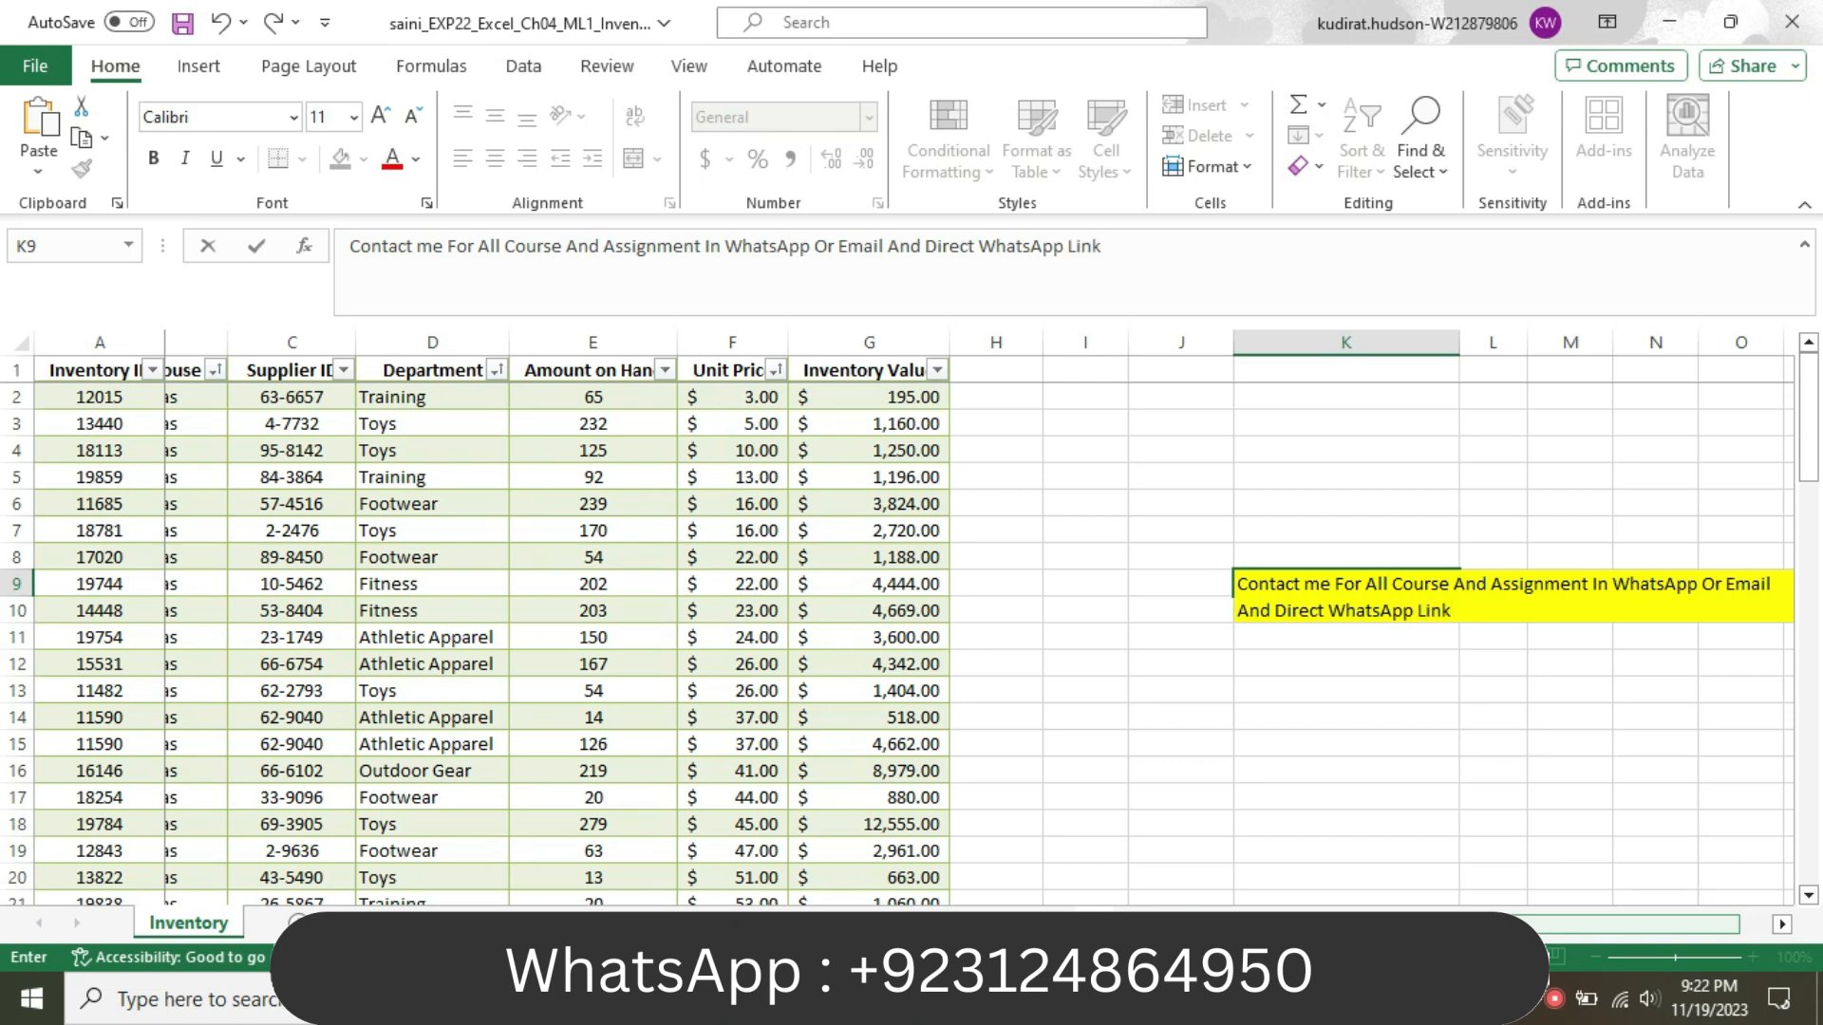